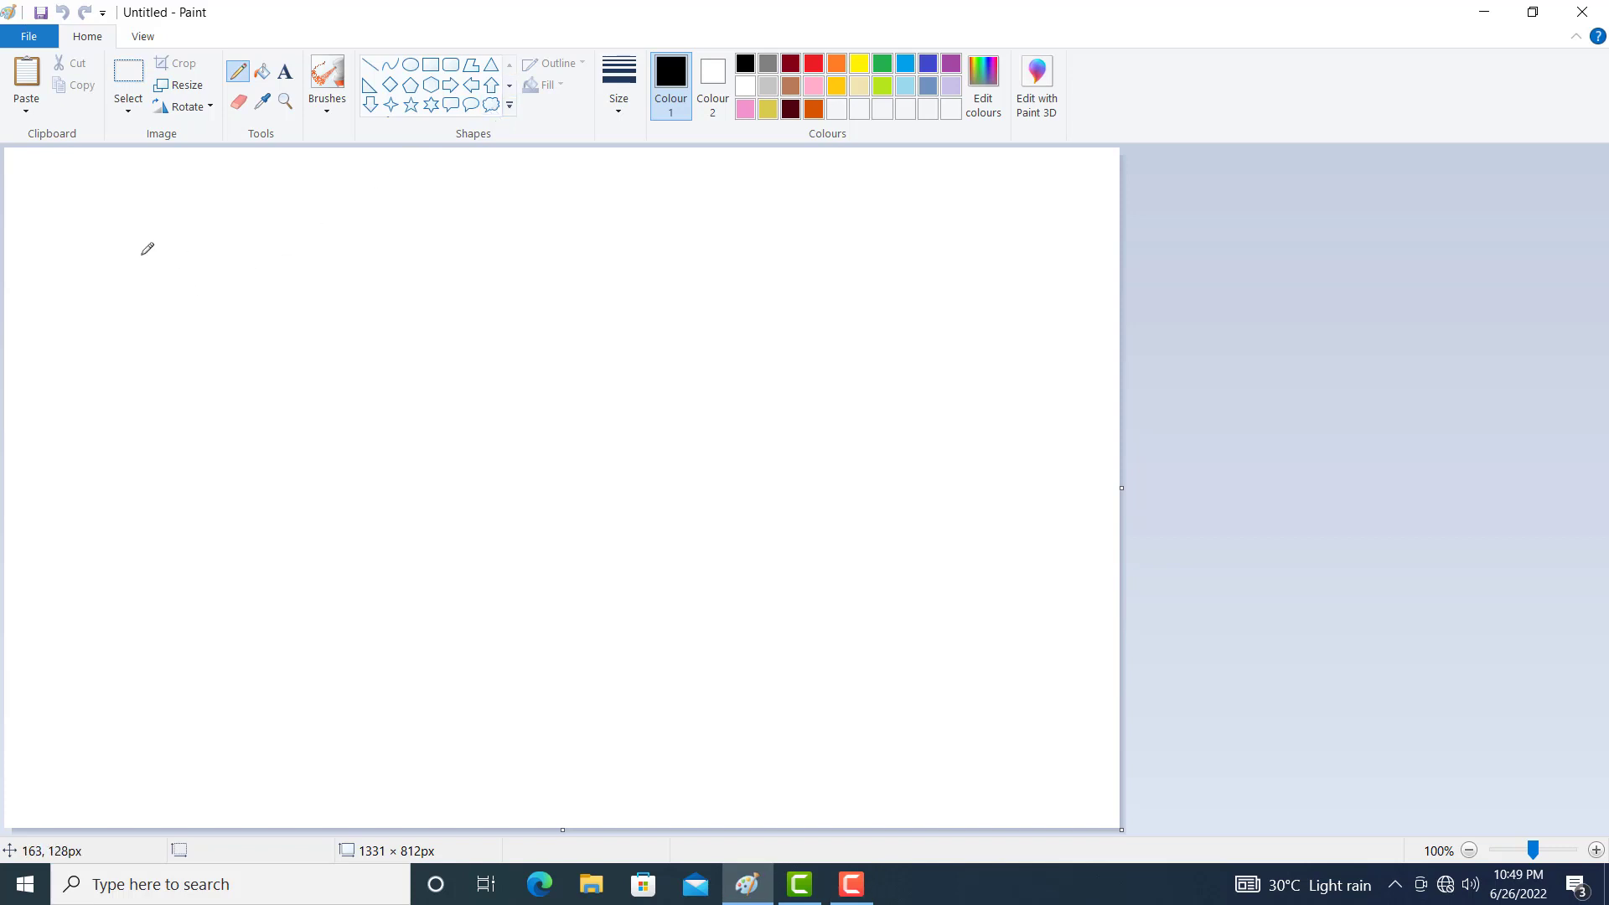
Draw a black cloud callout about 235 × 192 px at the canvas's upper left and erase its small tail bubbles
{"action": "left_click", "coordinate": [490, 105]}
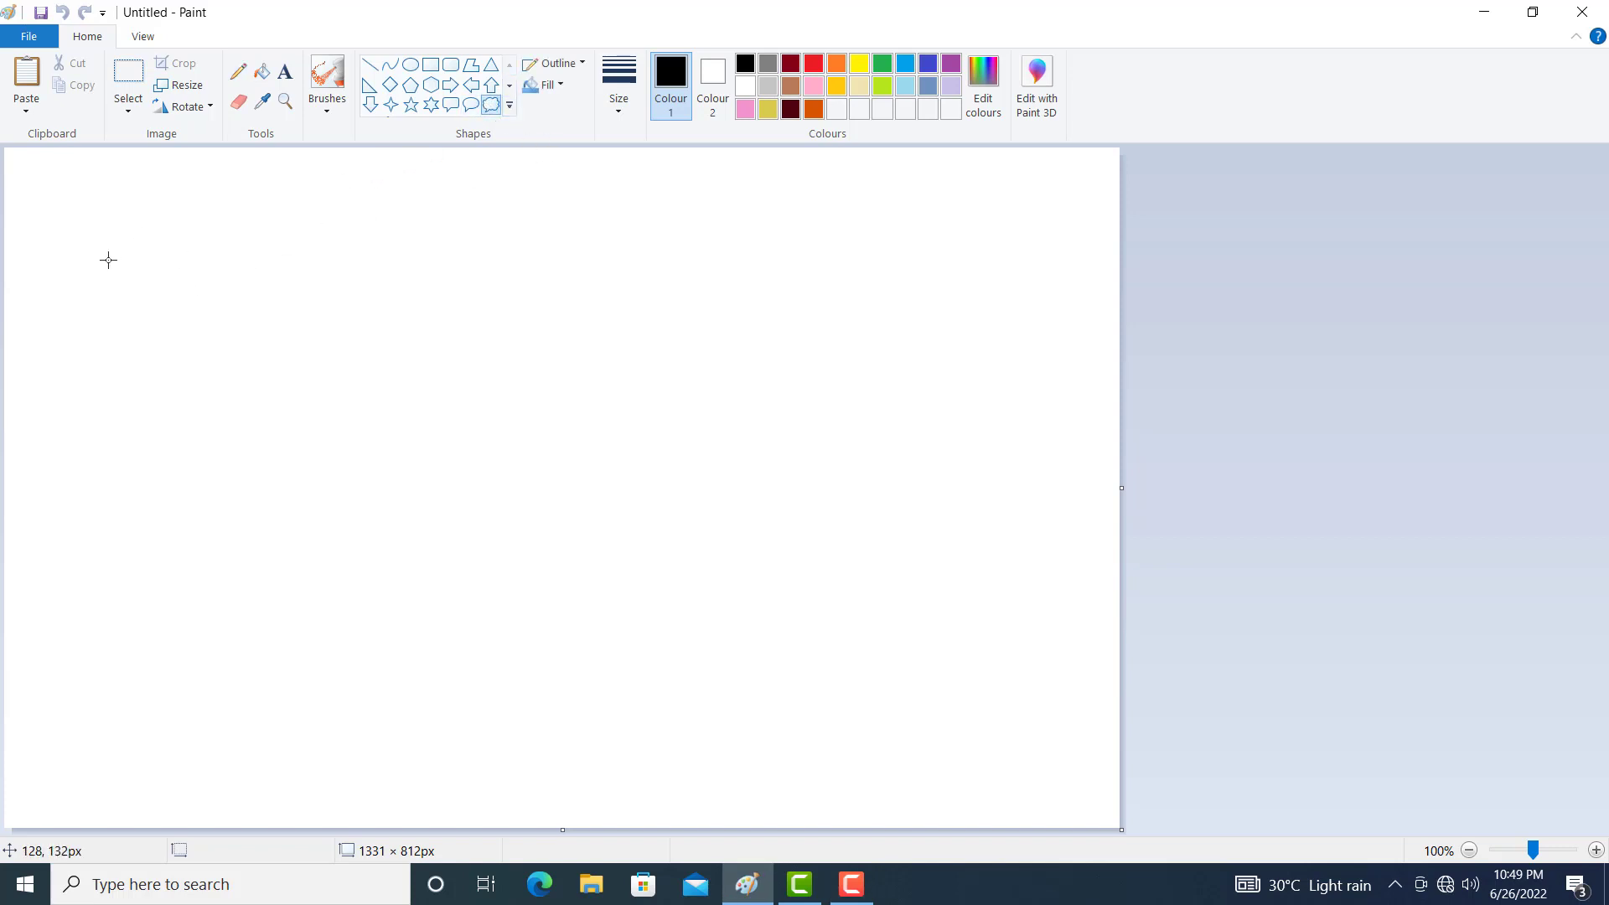
{"action": "left_click_drag", "start_coordinate": [102, 247], "coordinate": [299, 406]}
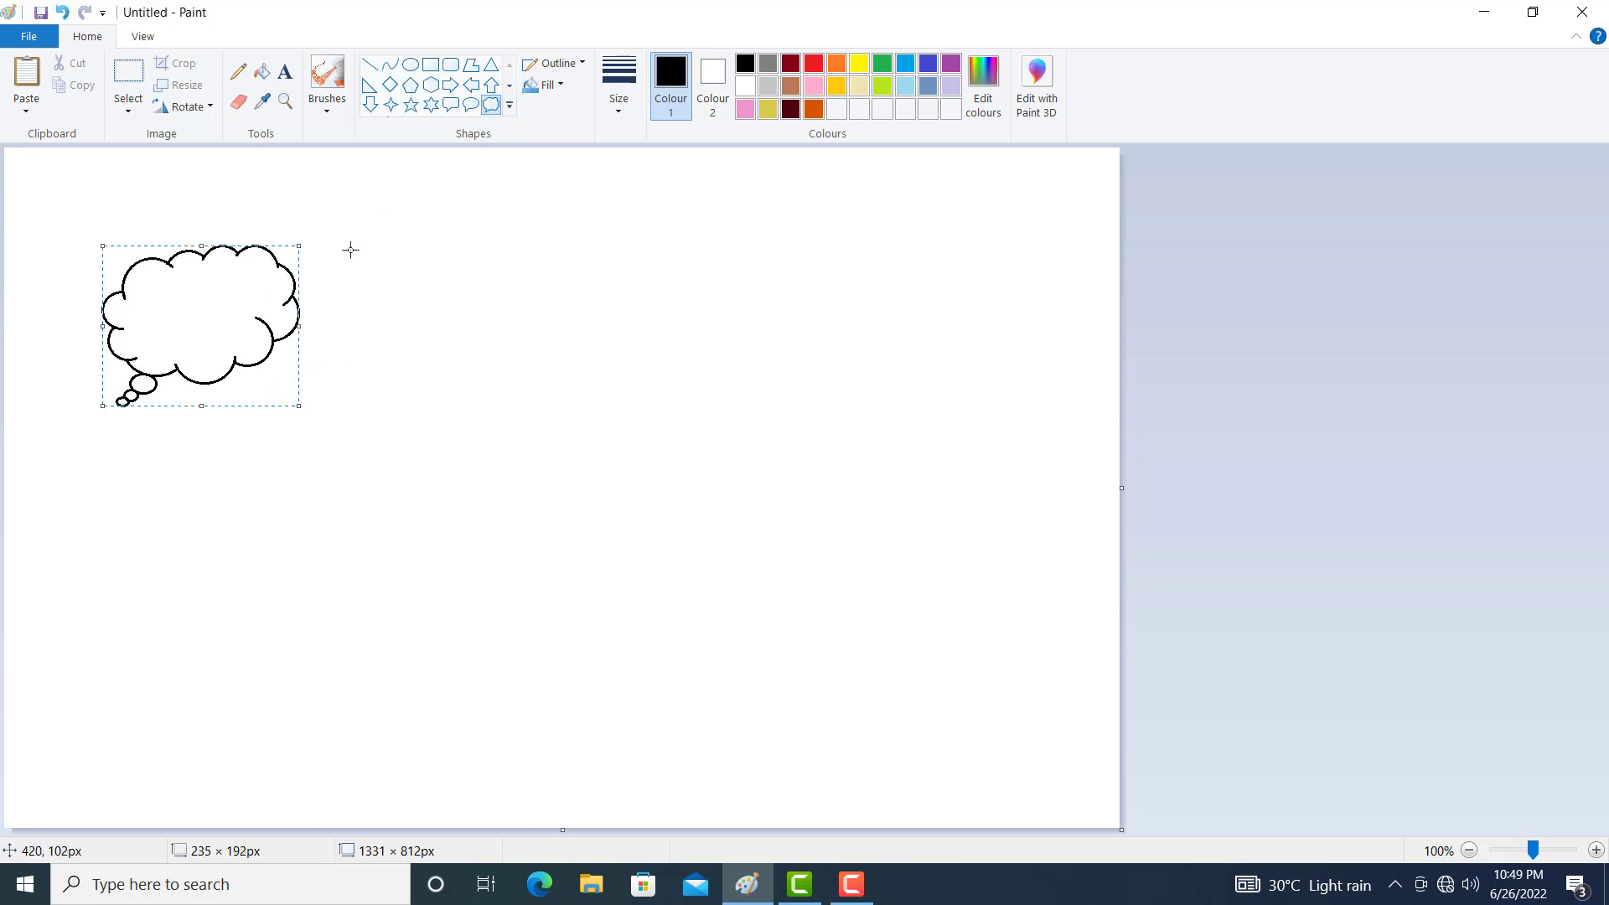
{"action": "left_click", "coordinate": [243, 103]}
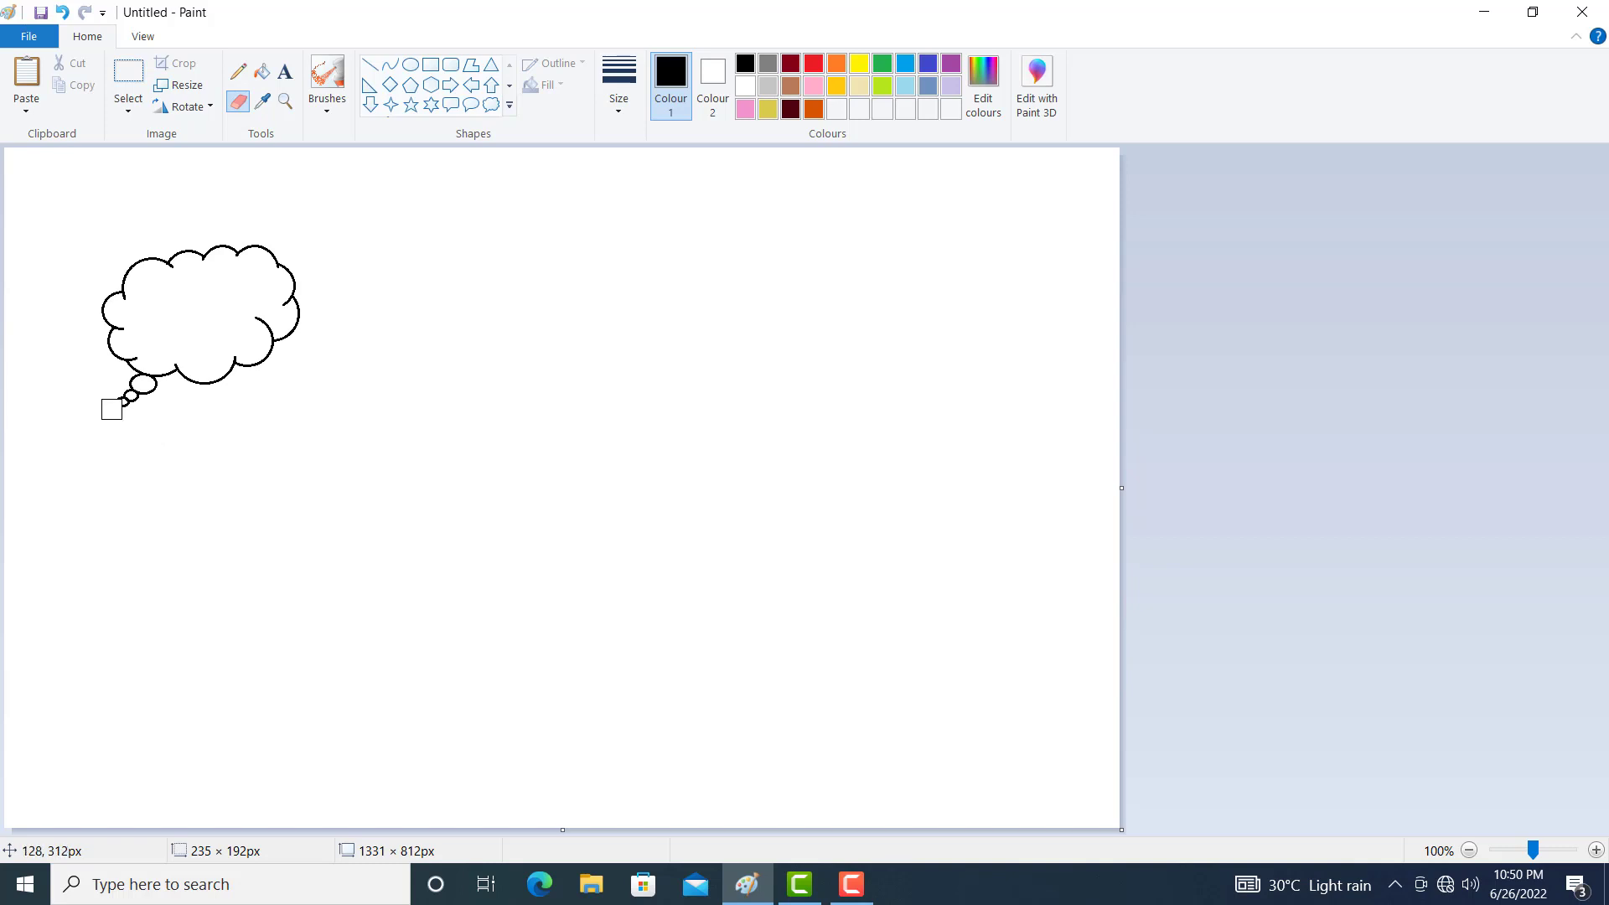
{"action": "left_click_drag", "start_coordinate": [111, 406], "coordinate": [151, 391]}
Draw two straight black lines from the underside of the cloud converging downward to form an open-tipped cone
{"action": "left_click", "coordinate": [369, 69]}
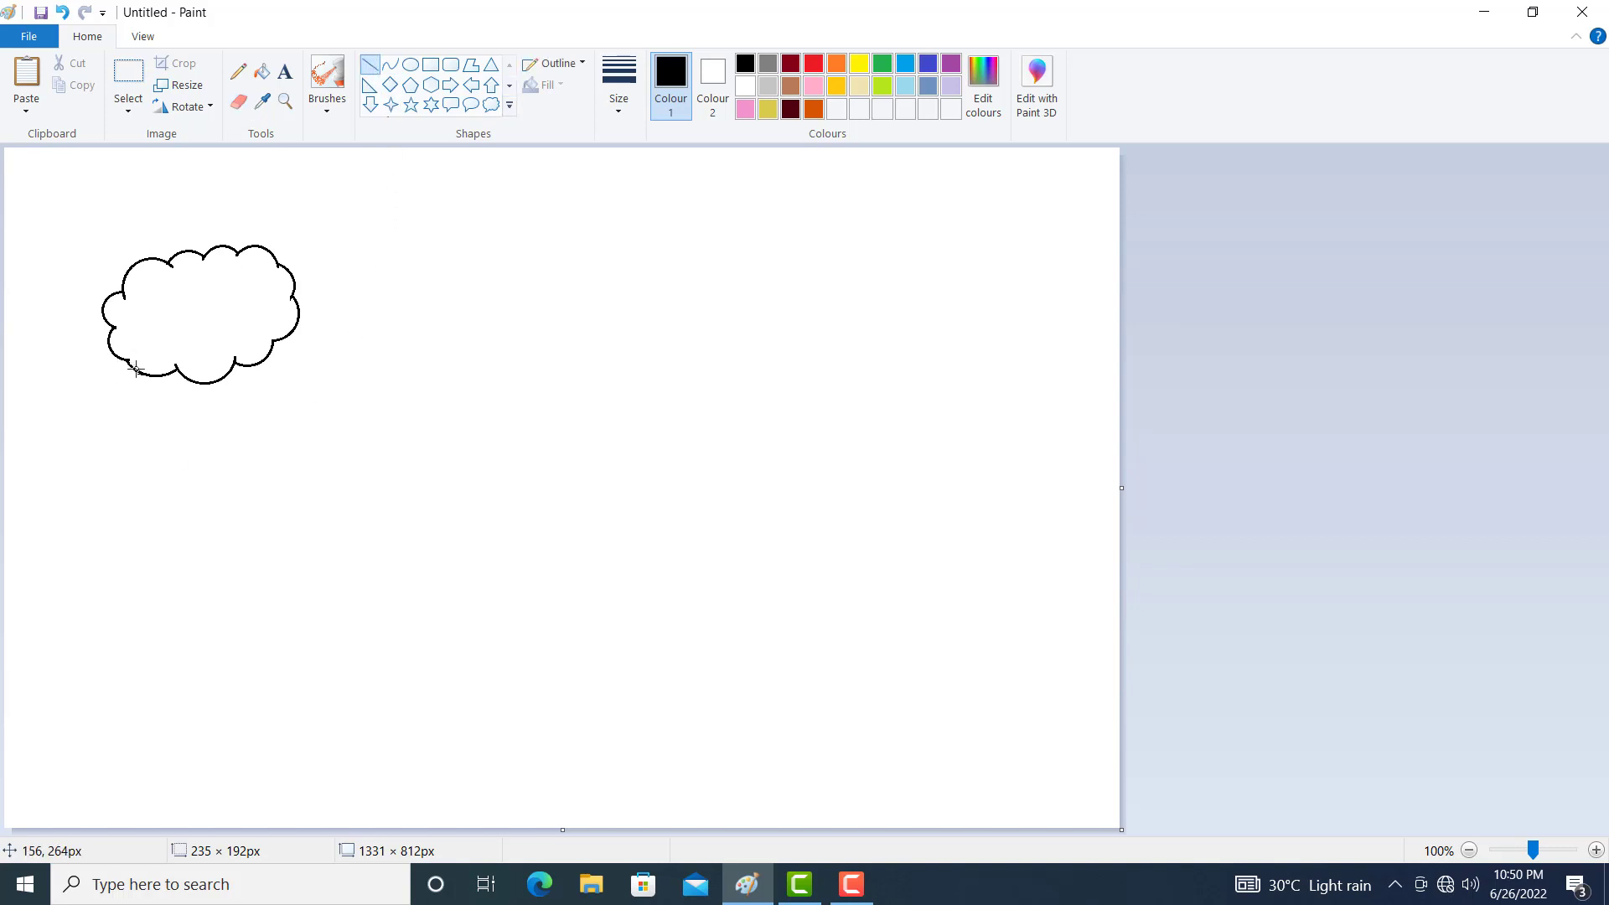
{"action": "left_click_drag", "start_coordinate": [139, 373], "coordinate": [177, 654]}
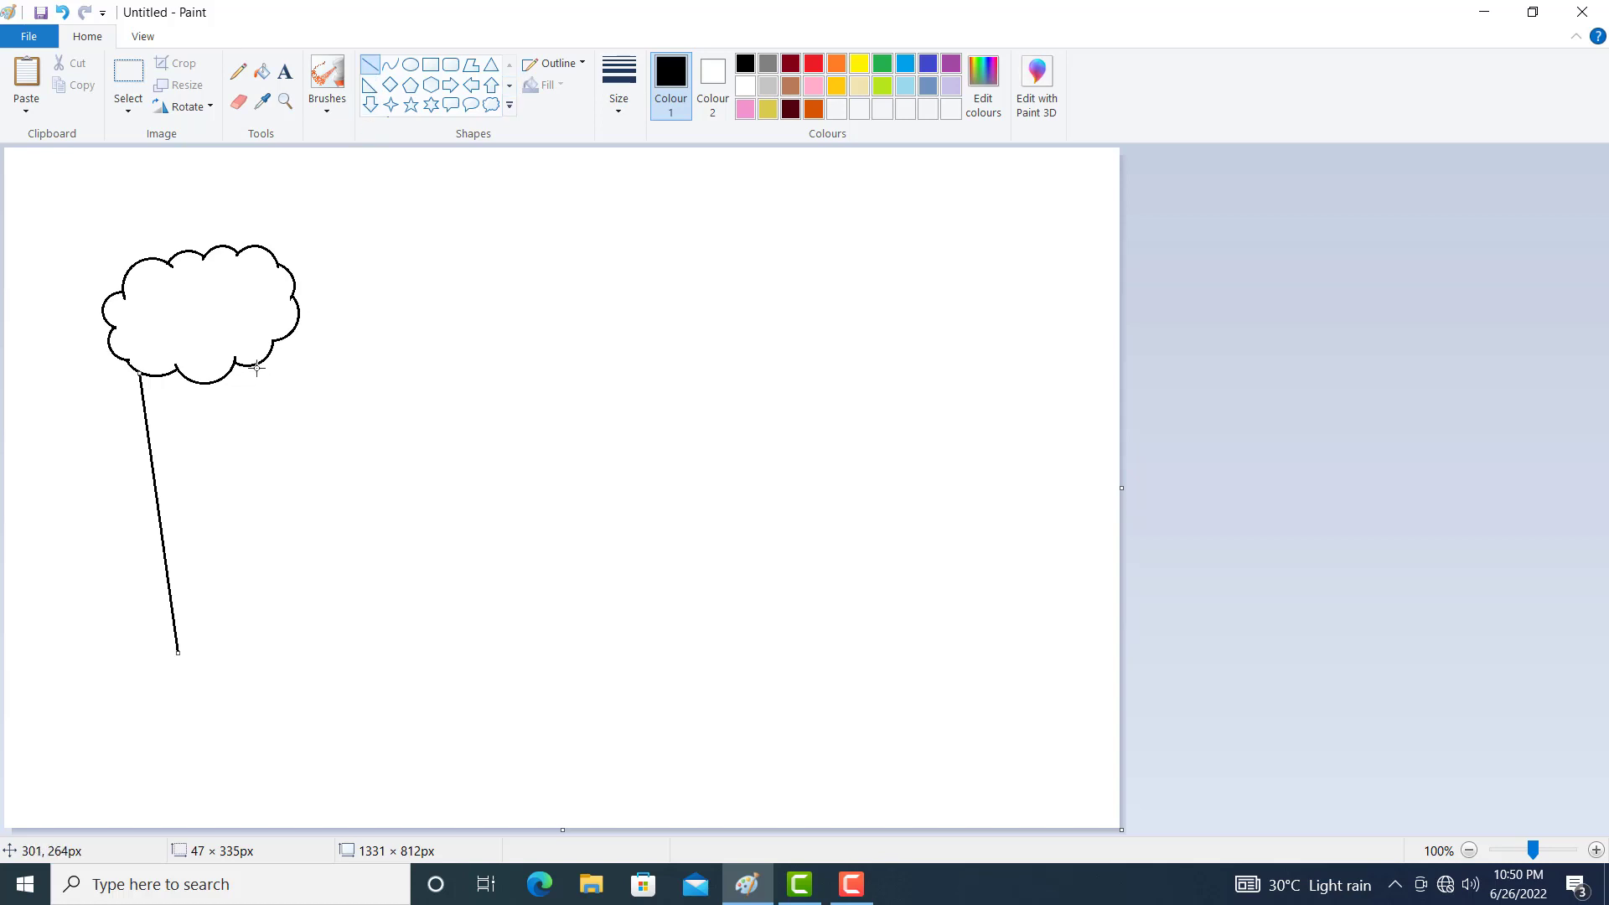
{"action": "left_click_drag", "start_coordinate": [256, 367], "coordinate": [194, 655]}
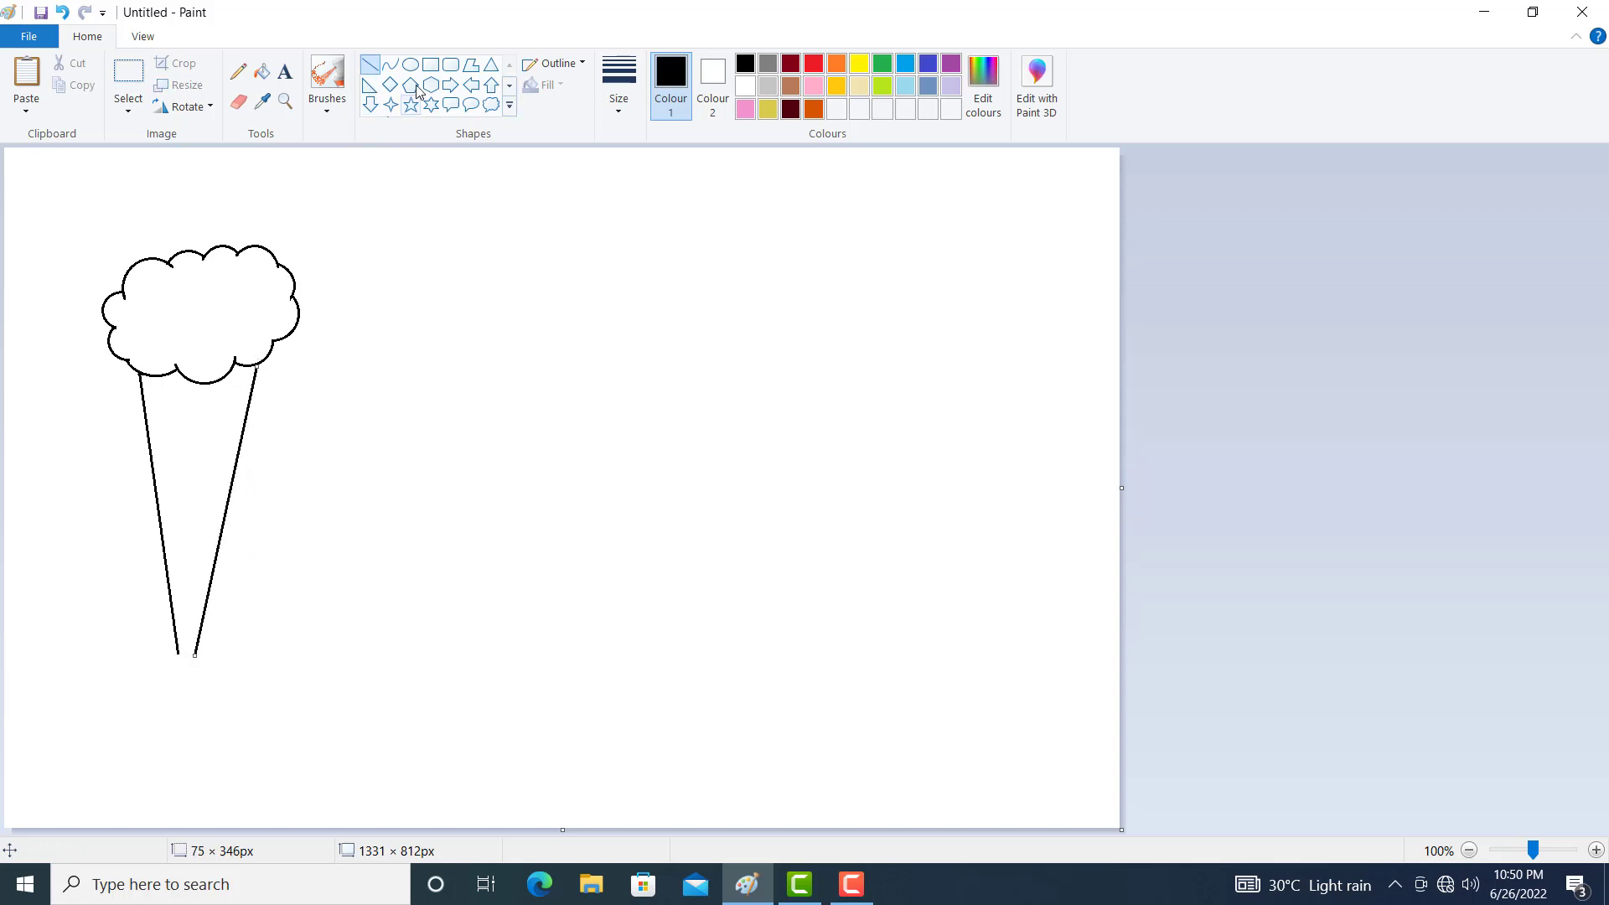
{"action": "left_click", "coordinate": [390, 67]}
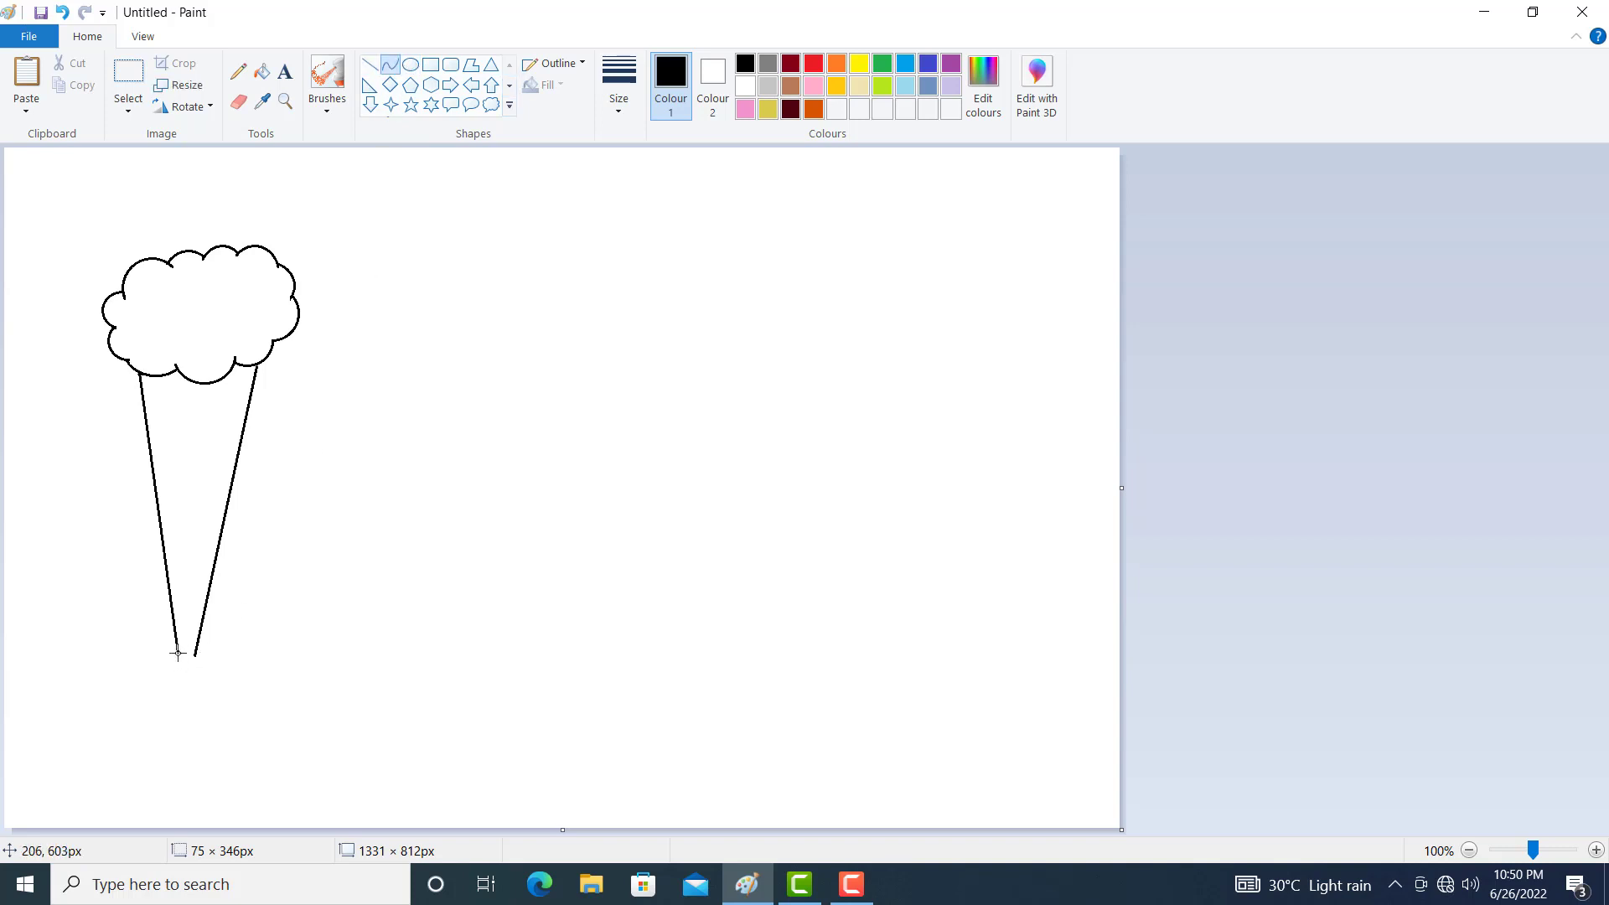
{"action": "left_click_drag", "start_coordinate": [177, 652], "coordinate": [195, 656]}
{"action": "left_click_drag", "start_coordinate": [186, 654], "coordinate": [186, 659]}
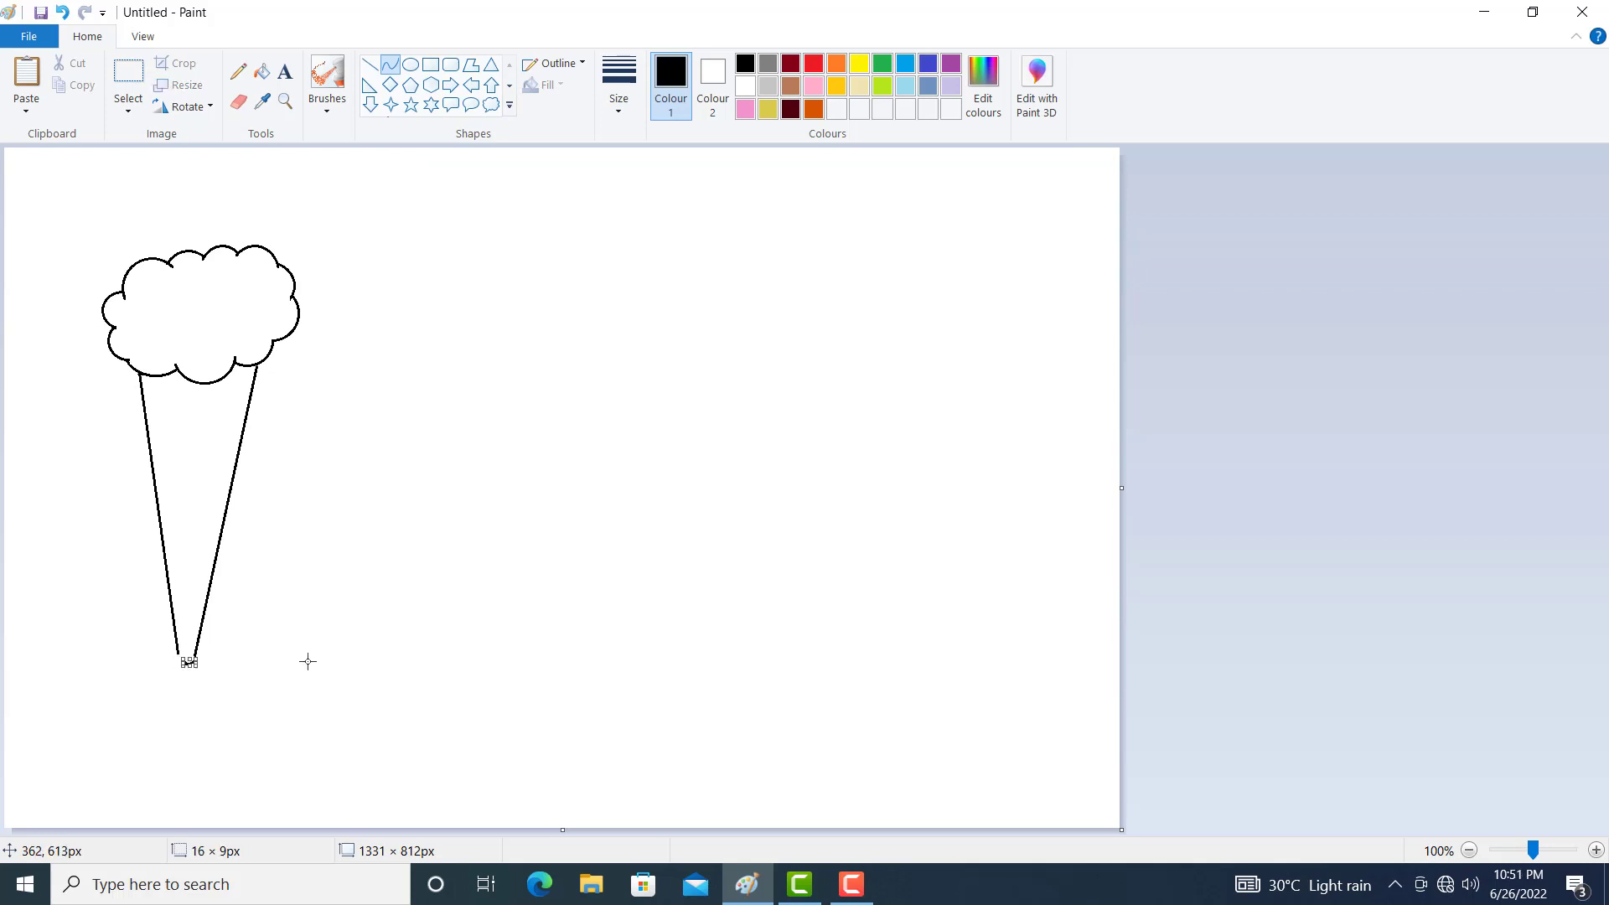
{"action": "key", "text": "ctrl+z"}
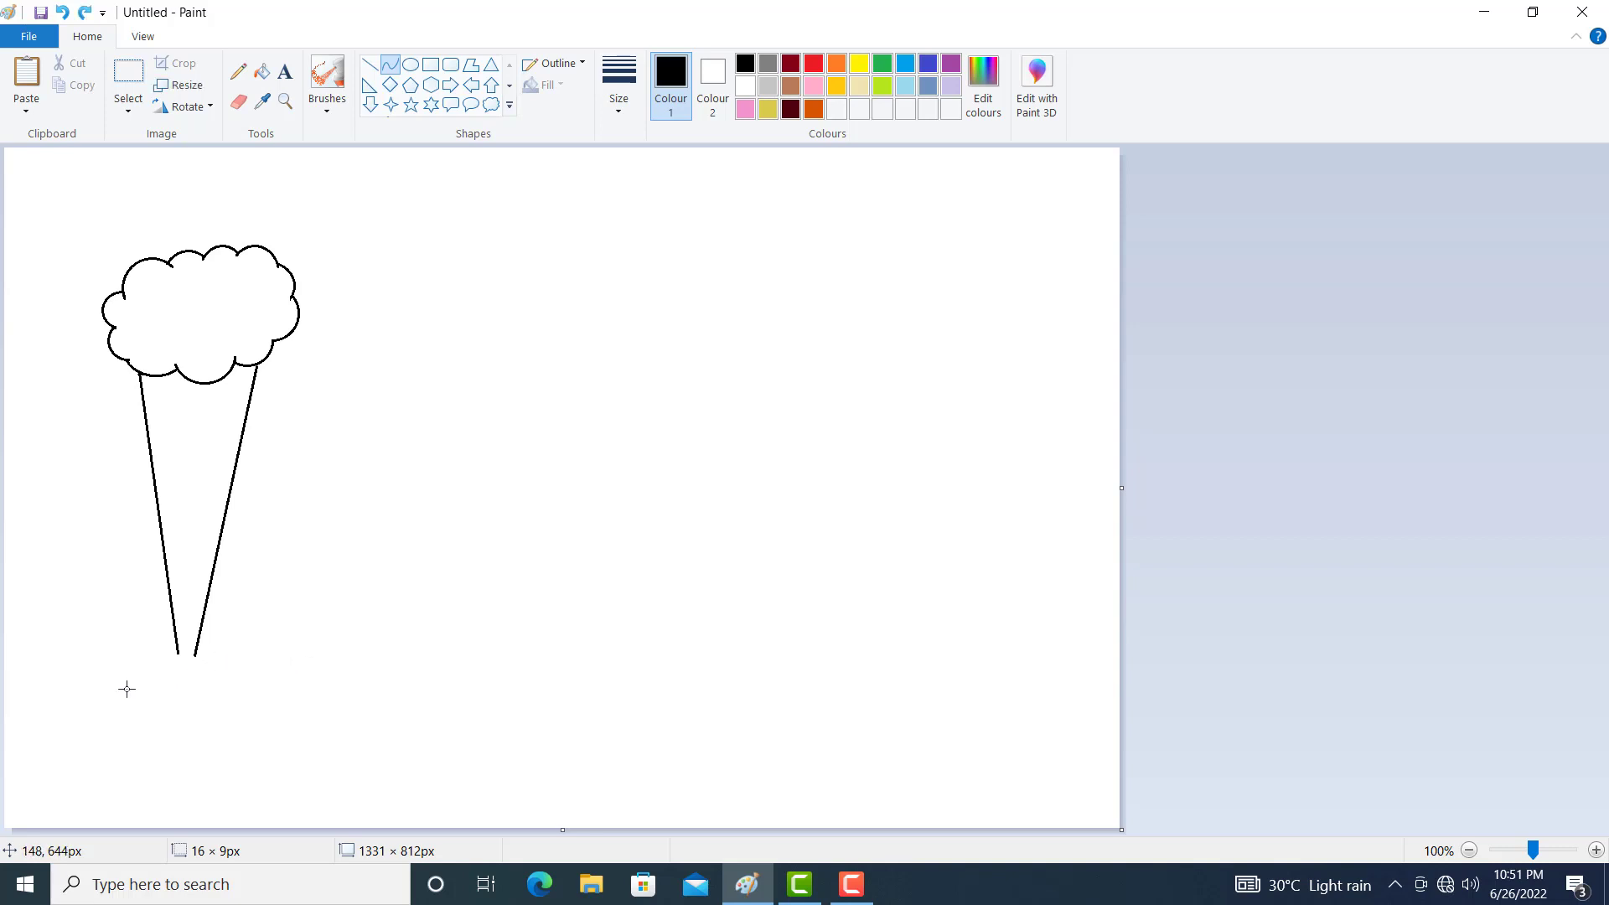
Close the cone's tip with a small downward-bulging curve joining the lower ends of the two lines
{"action": "left_click", "coordinate": [285, 101]}
{"action": "left_click", "coordinate": [215, 650]}
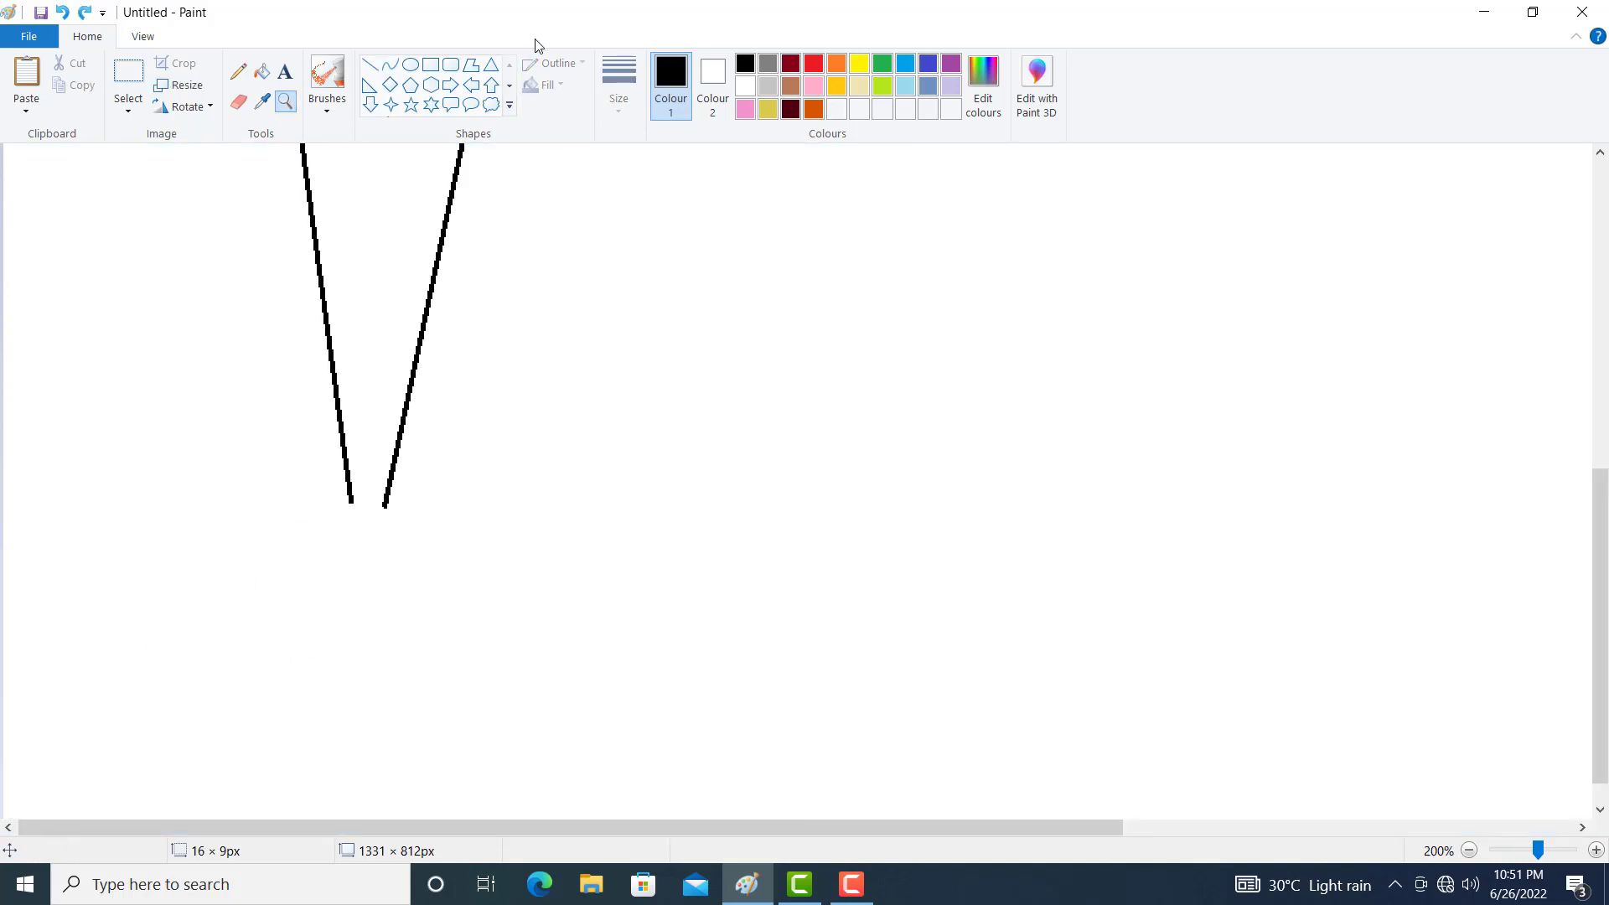
{"action": "left_click", "coordinate": [390, 68]}
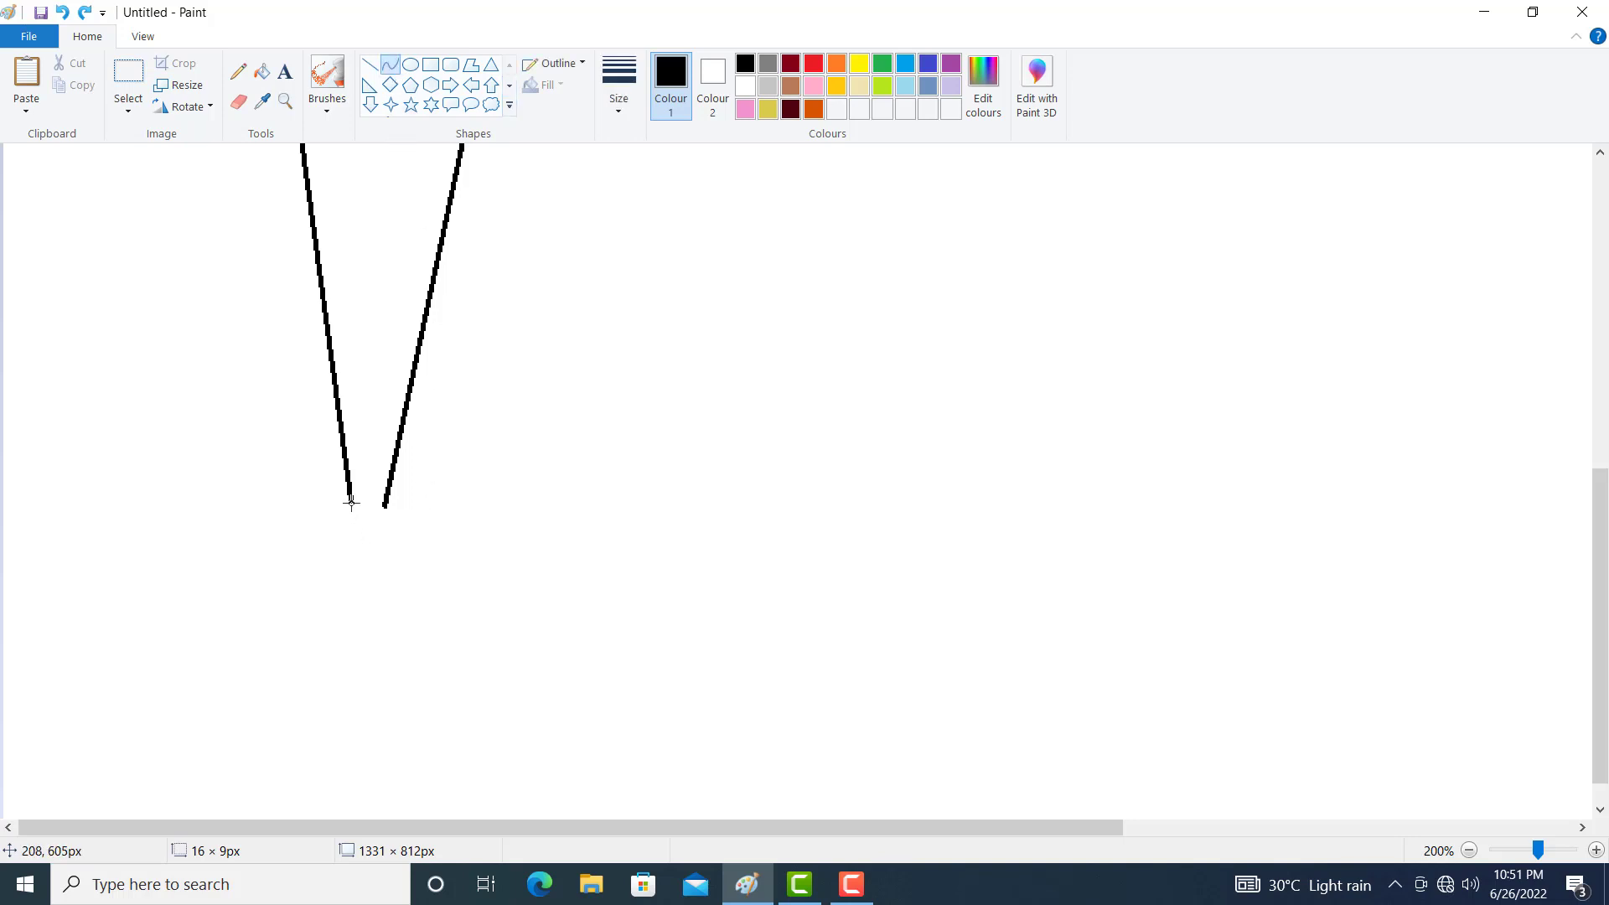
{"action": "mouse_move", "coordinate": [351, 500]}
{"action": "left_mouse_down"}
{"action": "mouse_move", "coordinate": [387, 507]}
{"action": "mouse_move", "coordinate": [359, 520]}
{"action": "left_mouse_up"}
{"action": "key", "text": "Return"}
{"action": "left_click", "coordinate": [238, 104]}
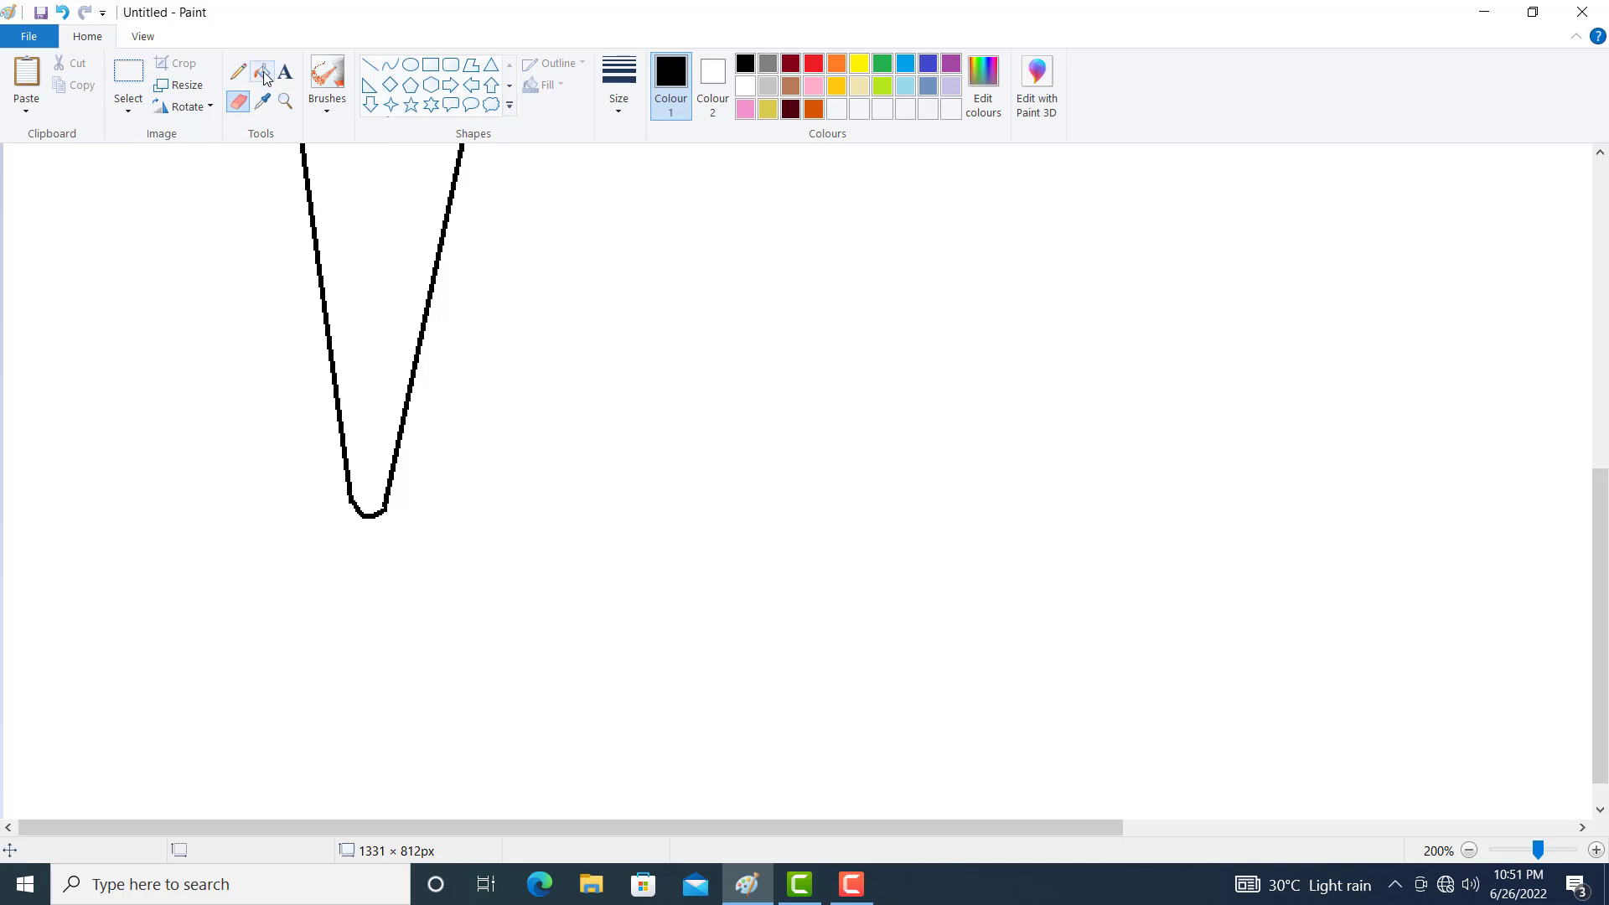
Fill the cloud-shaped scoop with light pink after trying orange, and fill the cone with brown
{"action": "left_click", "coordinate": [285, 102]}
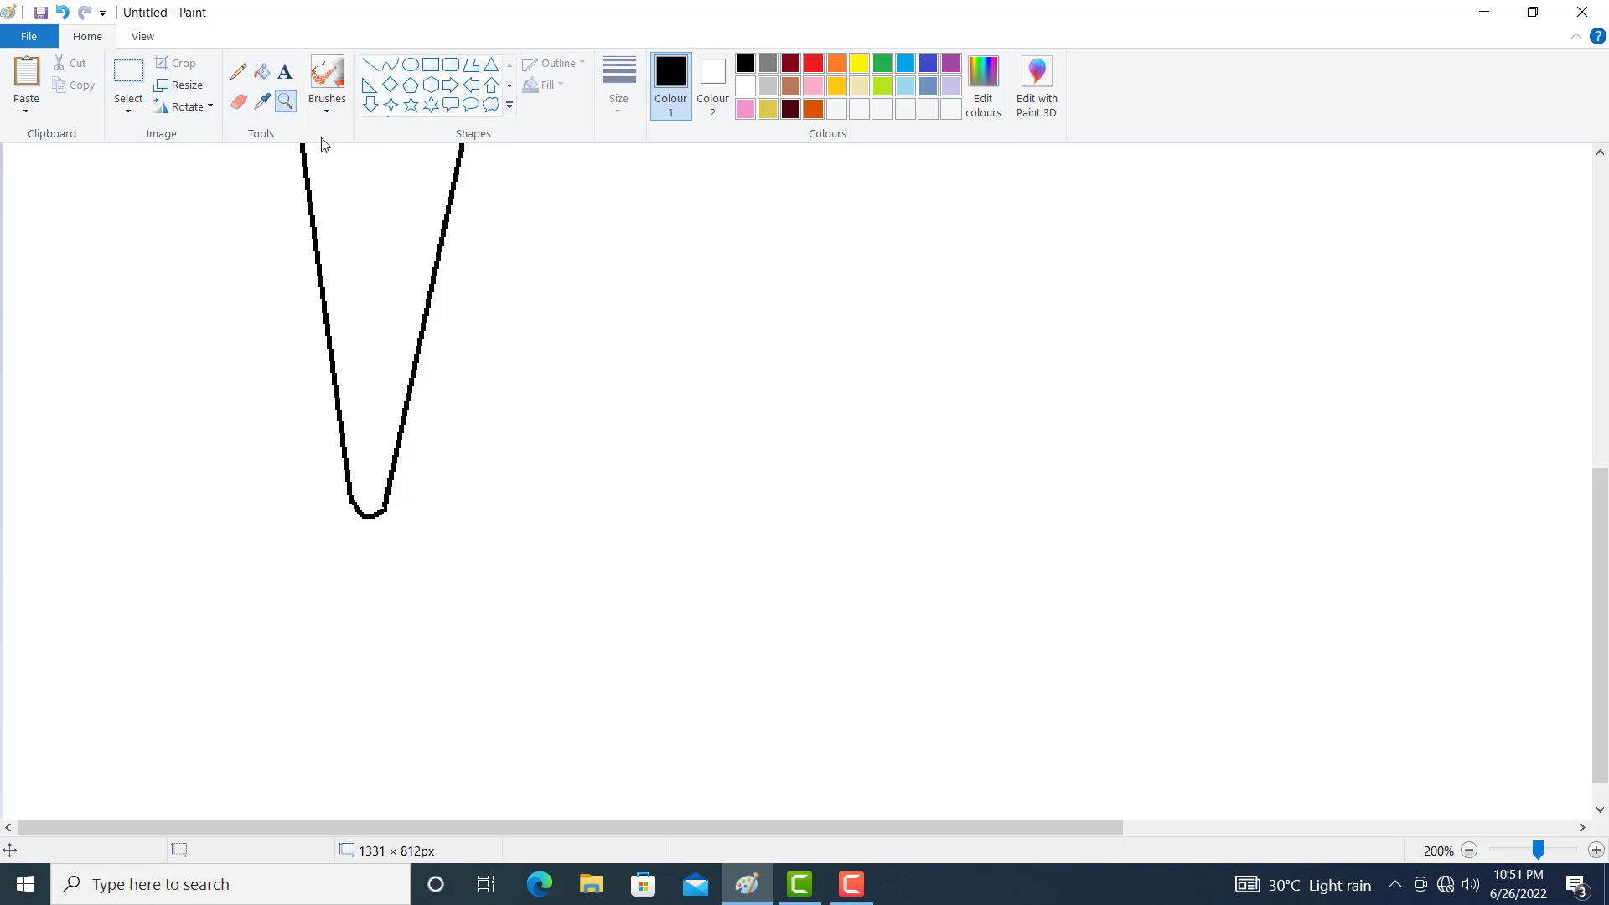
{"action": "right_click", "coordinate": [381, 319]}
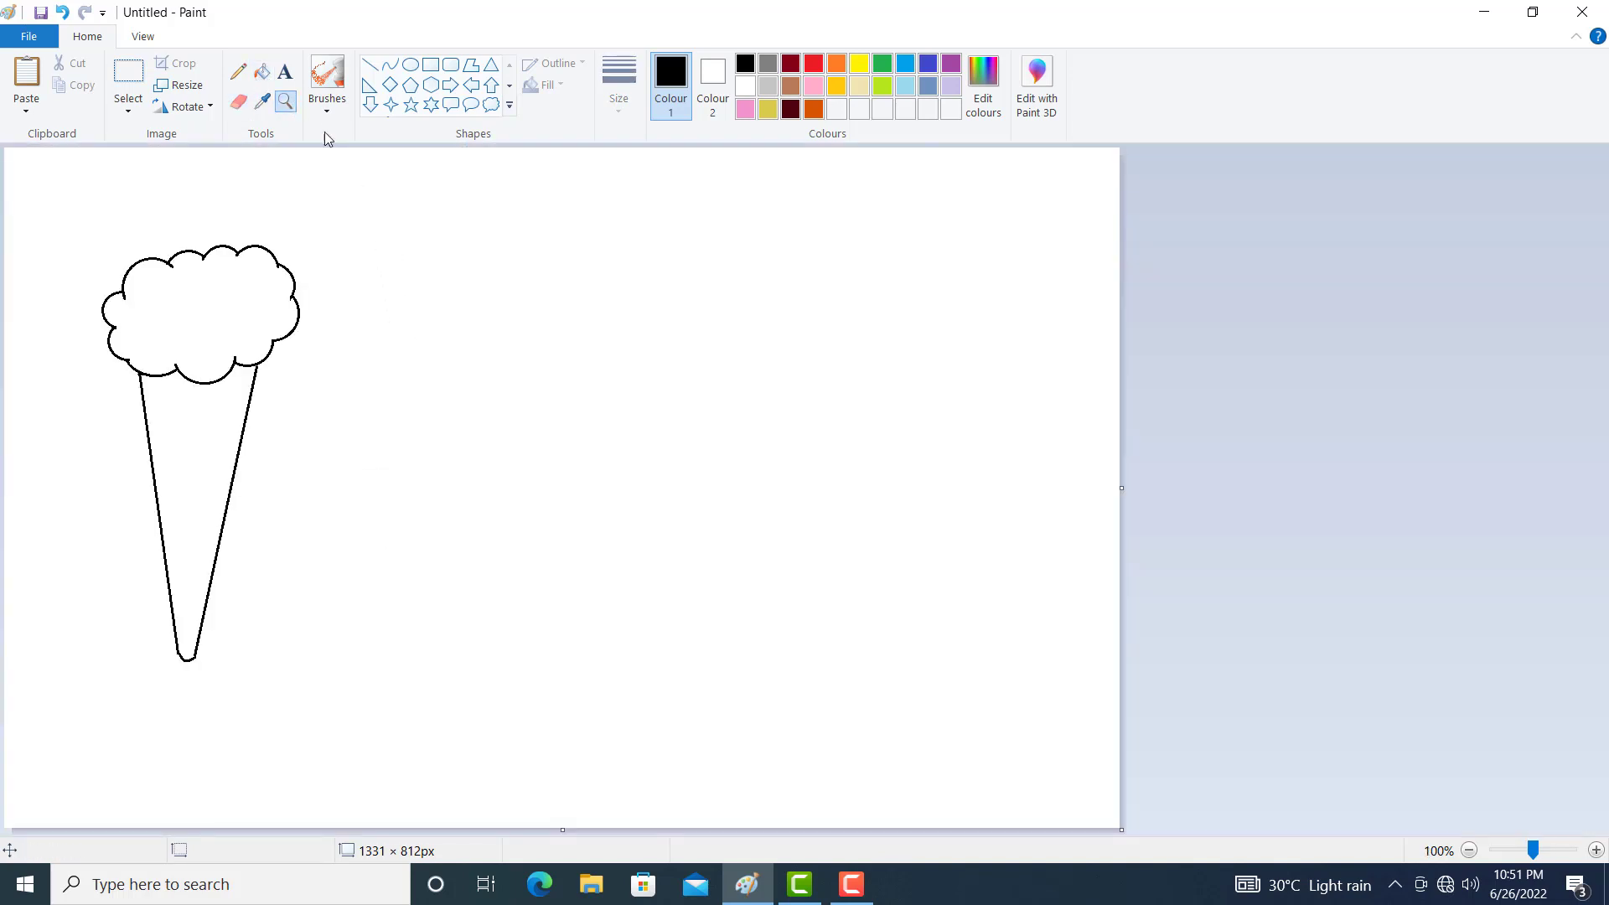
{"action": "left_click", "coordinate": [266, 74]}
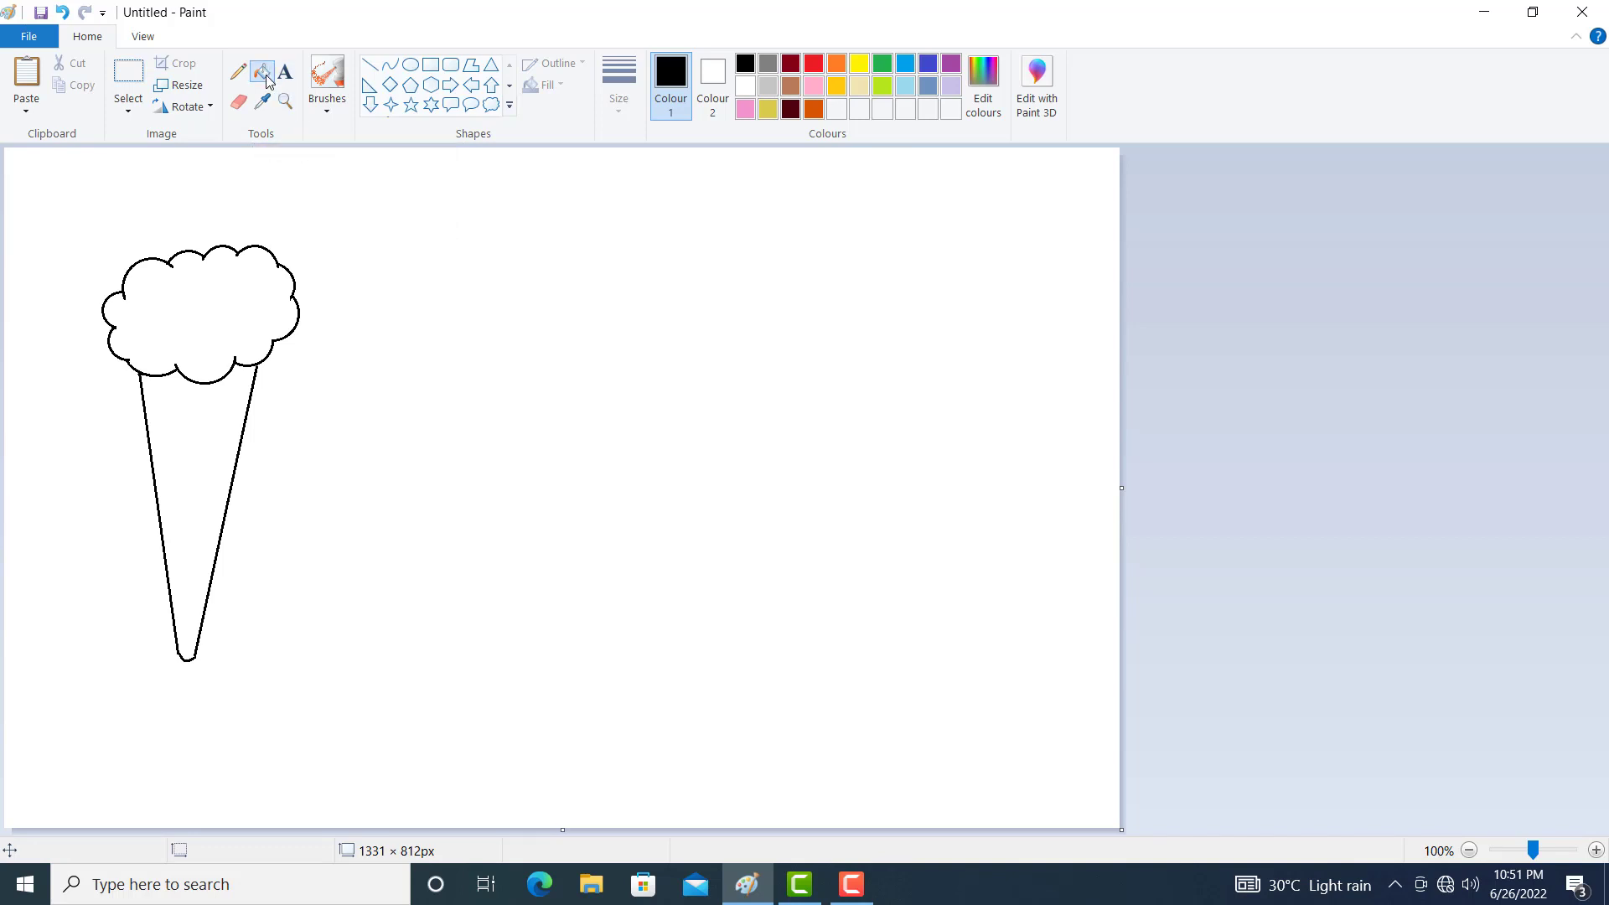
{"action": "left_click", "coordinate": [837, 69]}
{"action": "left_click", "coordinate": [188, 317]}
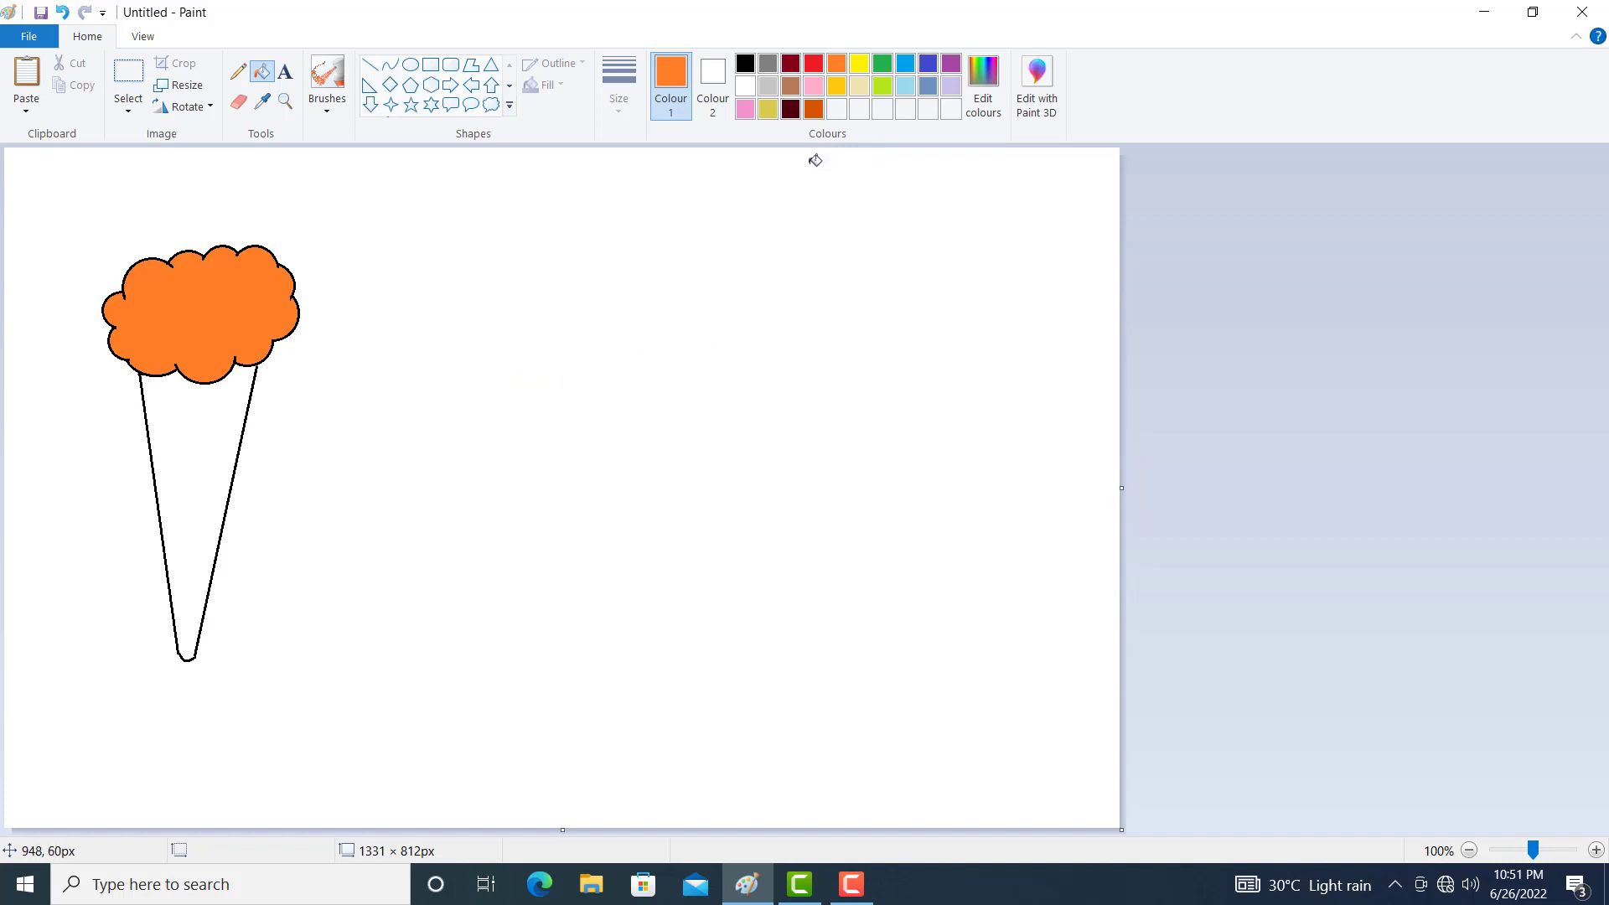
{"action": "left_click", "coordinate": [814, 86]}
{"action": "left_click", "coordinate": [270, 296]}
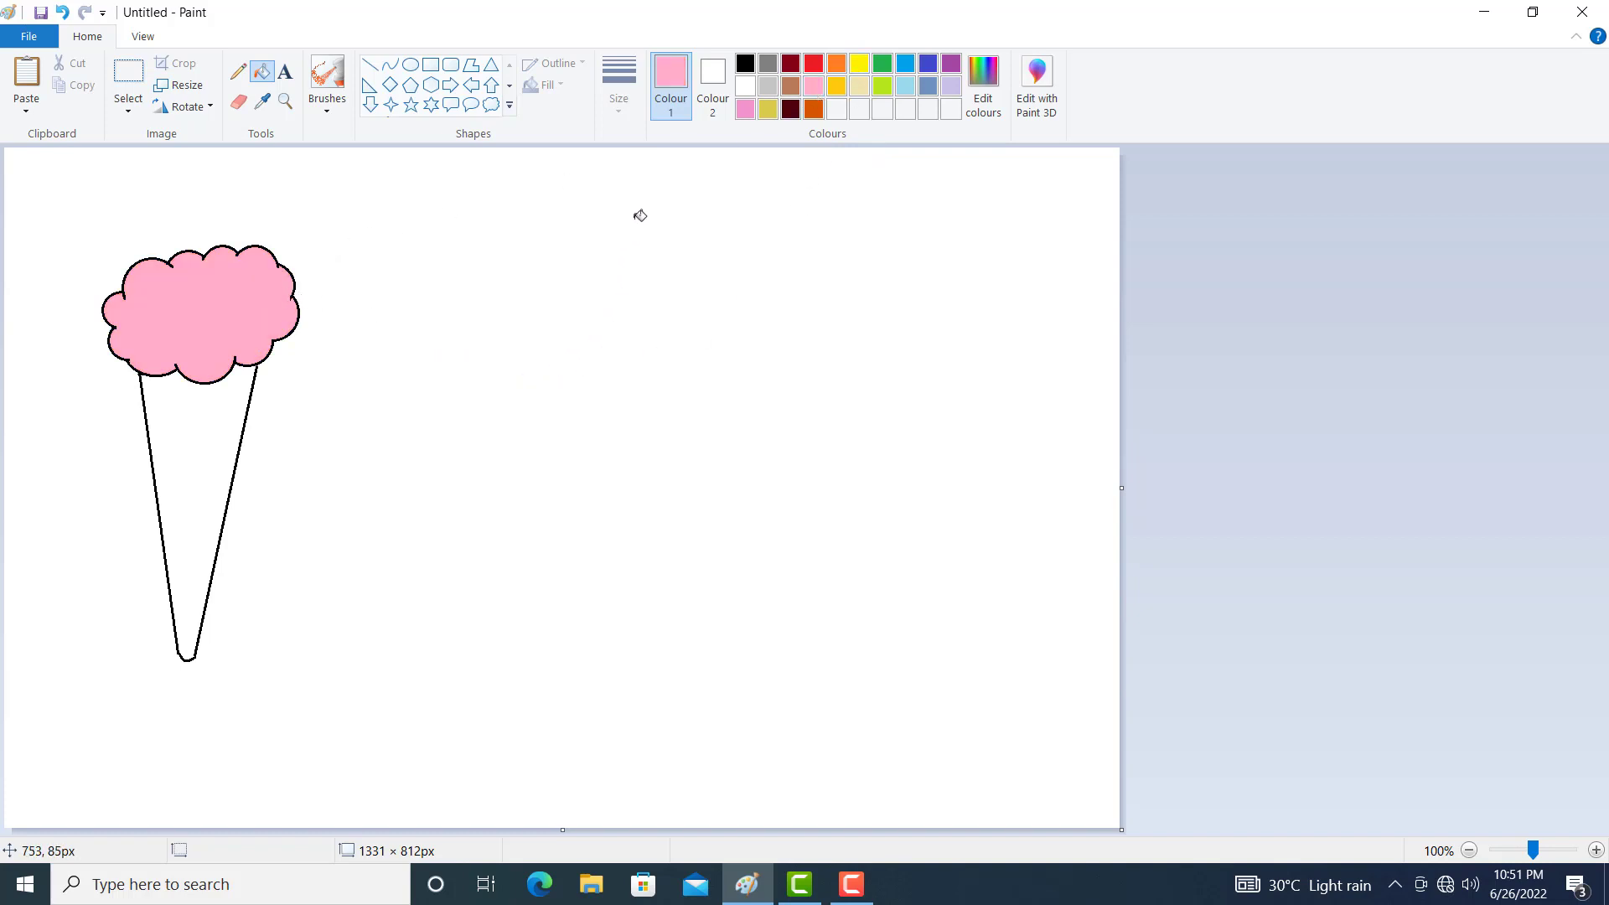
{"action": "left_click", "coordinate": [790, 87]}
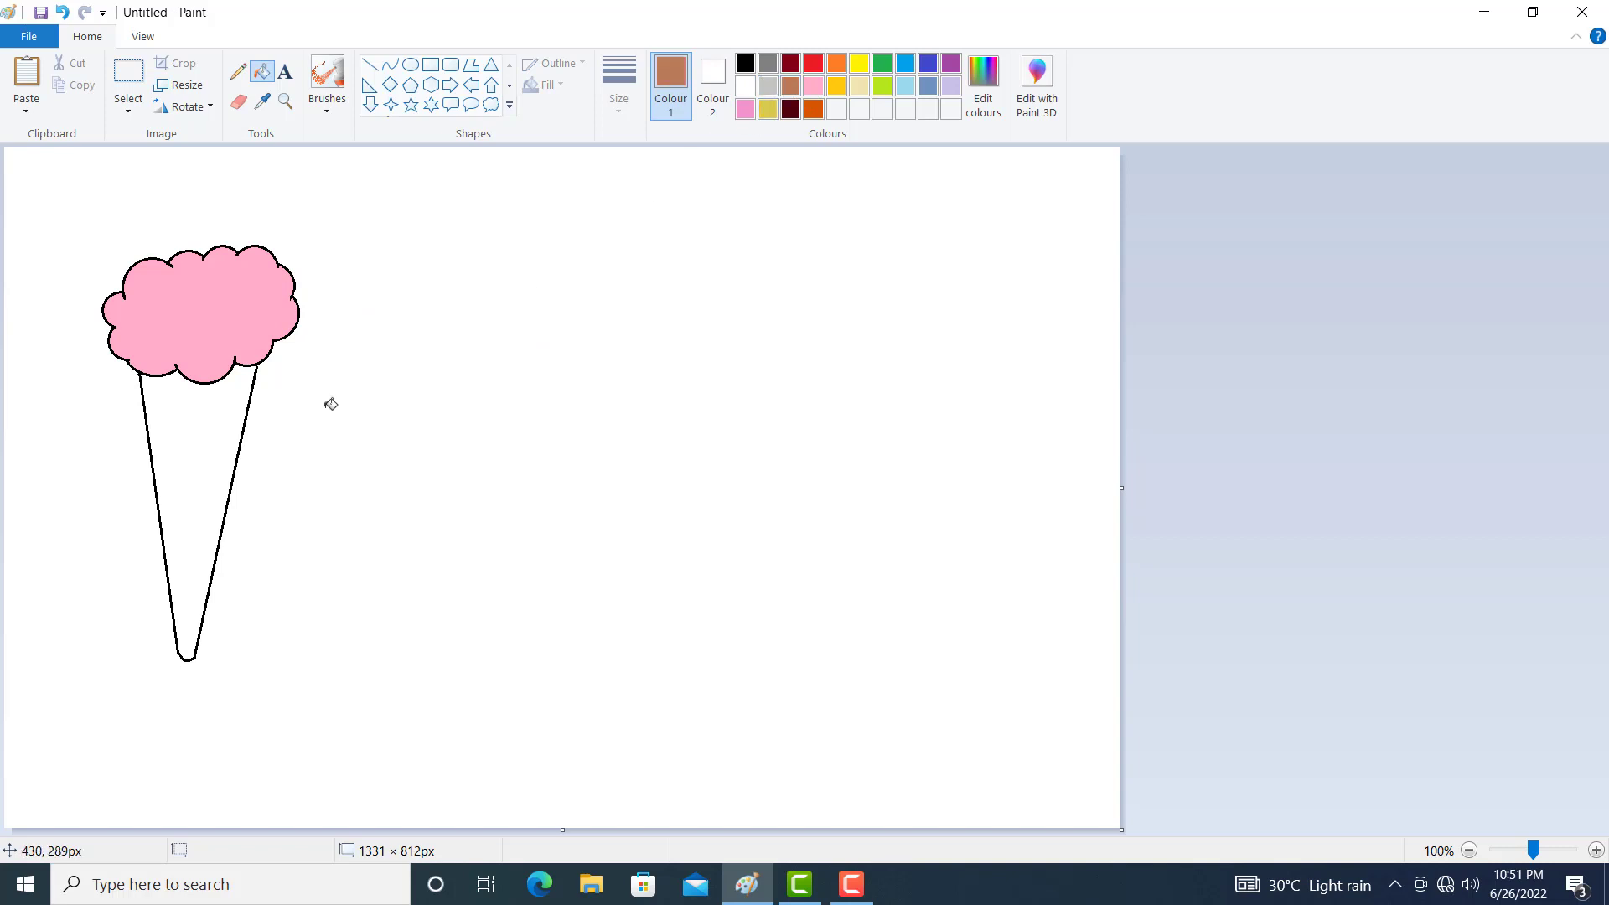
{"action": "left_click", "coordinate": [205, 445]}
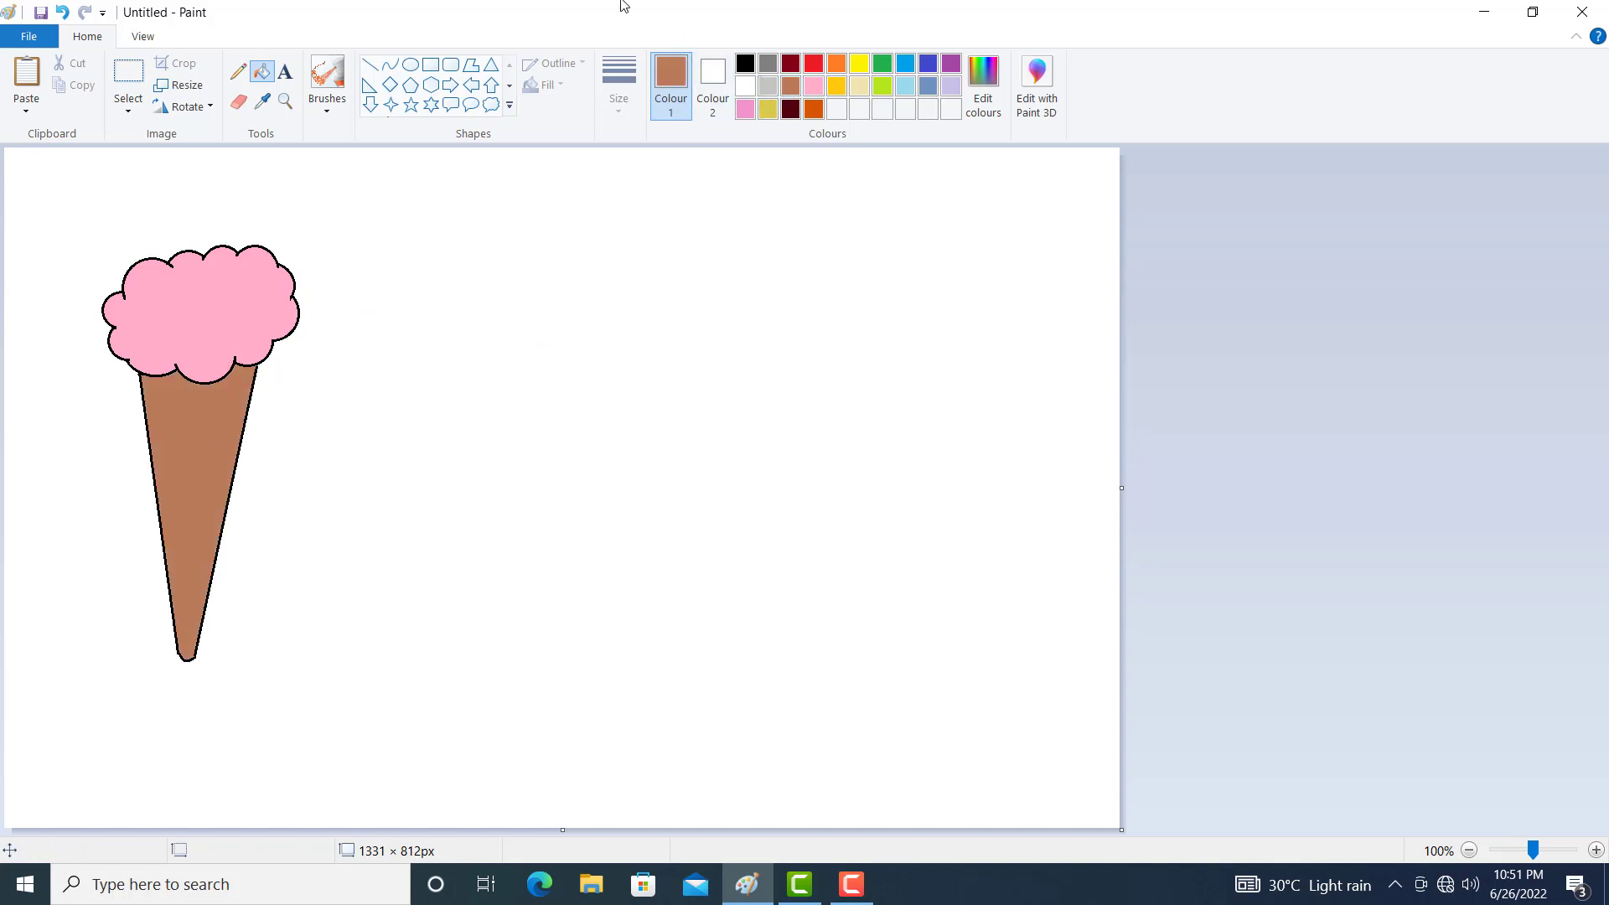
Draw six roughly parallel black 1 px lines across the cone, sloping down to the left from the scoop toward the tip
{"action": "left_click", "coordinate": [370, 67]}
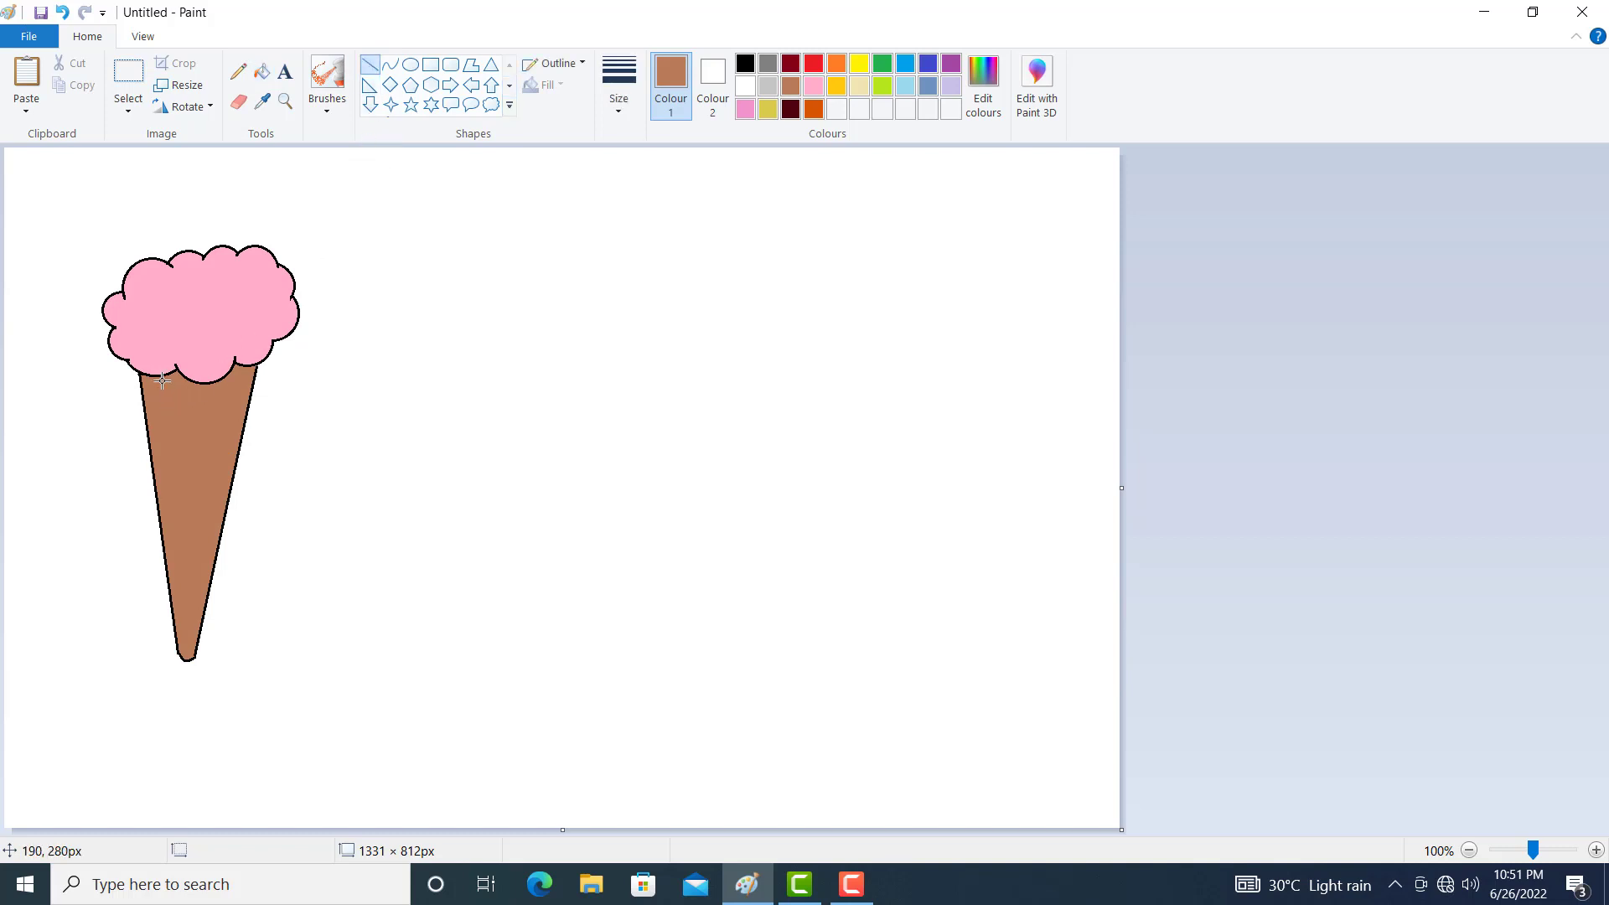
{"action": "left_click", "coordinate": [745, 64]}
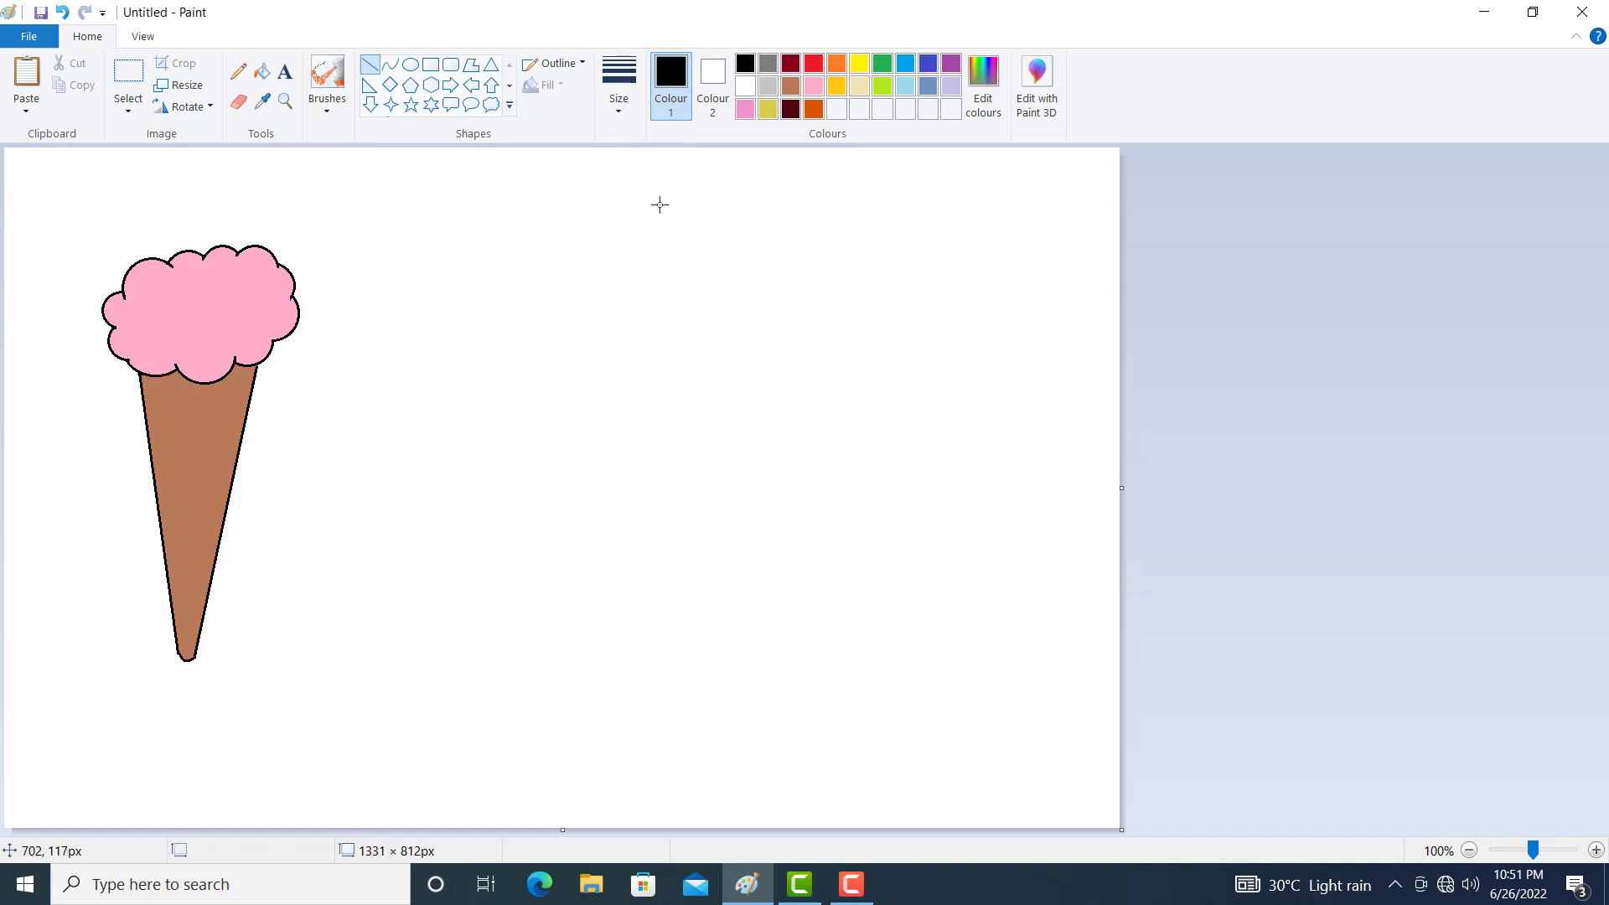
{"action": "left_click", "coordinate": [618, 113]}
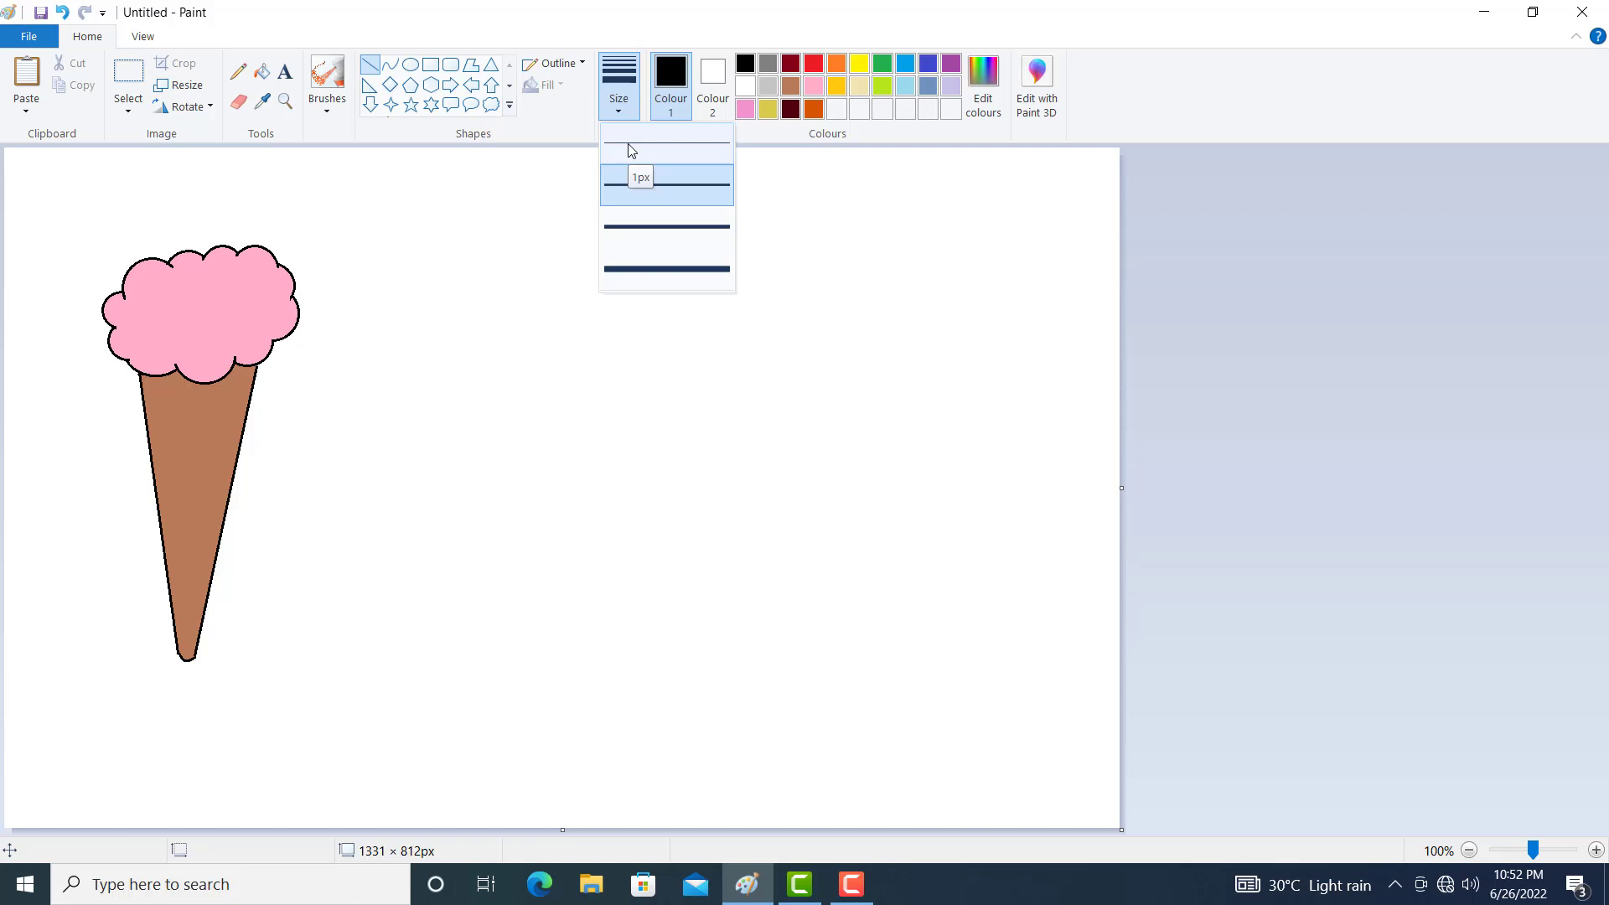
{"action": "left_click", "coordinate": [632, 150]}
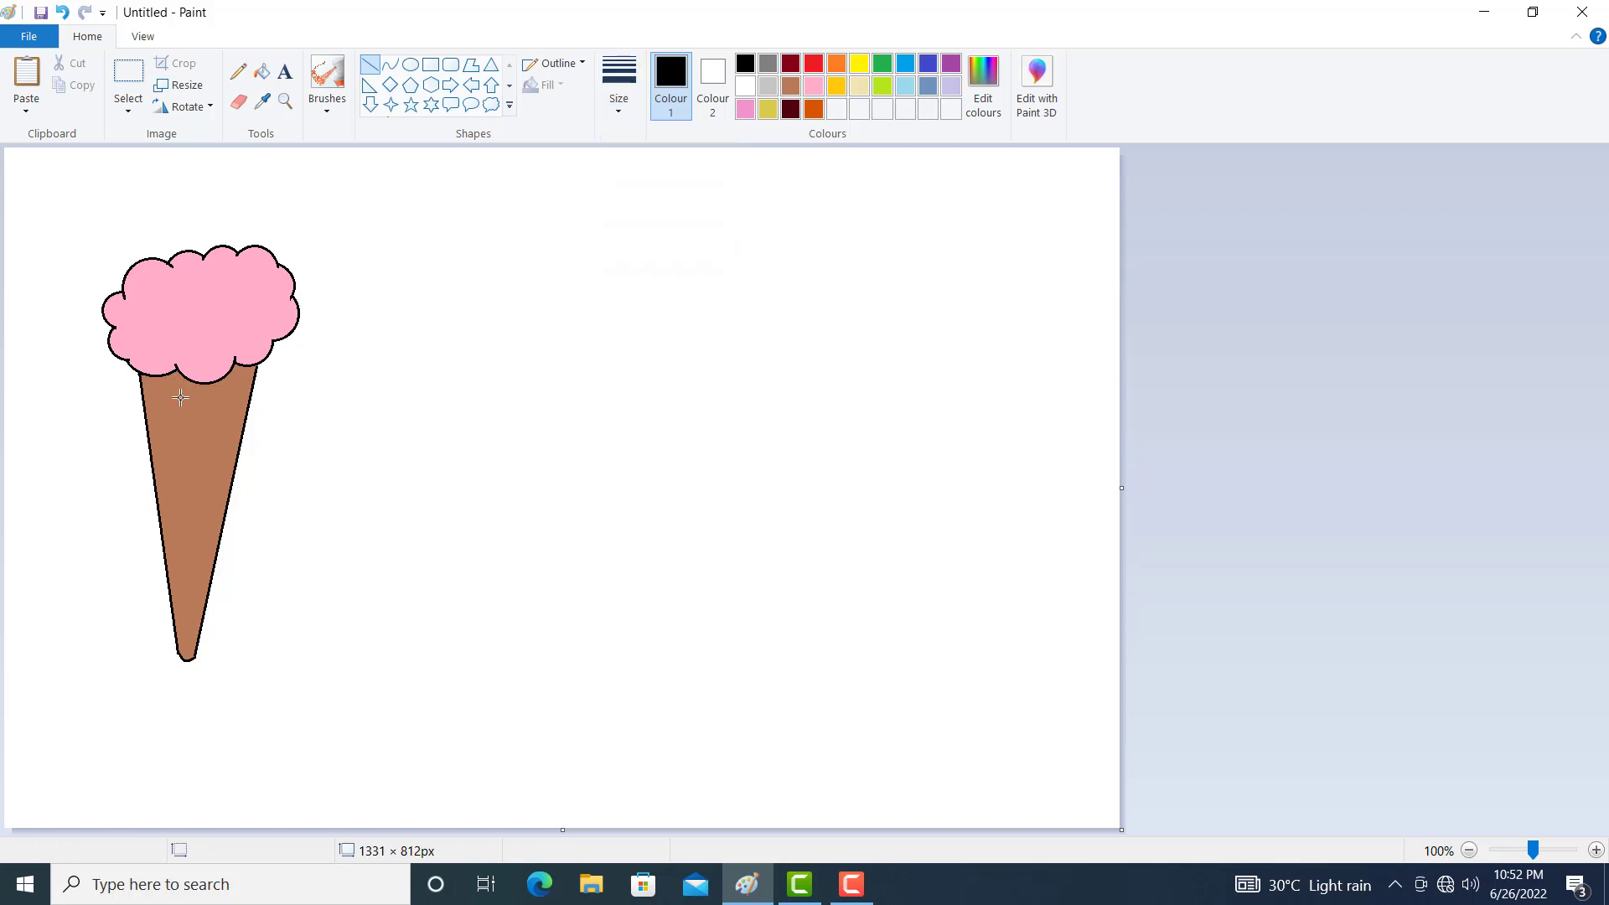
{"action": "left_click", "coordinate": [285, 101]}
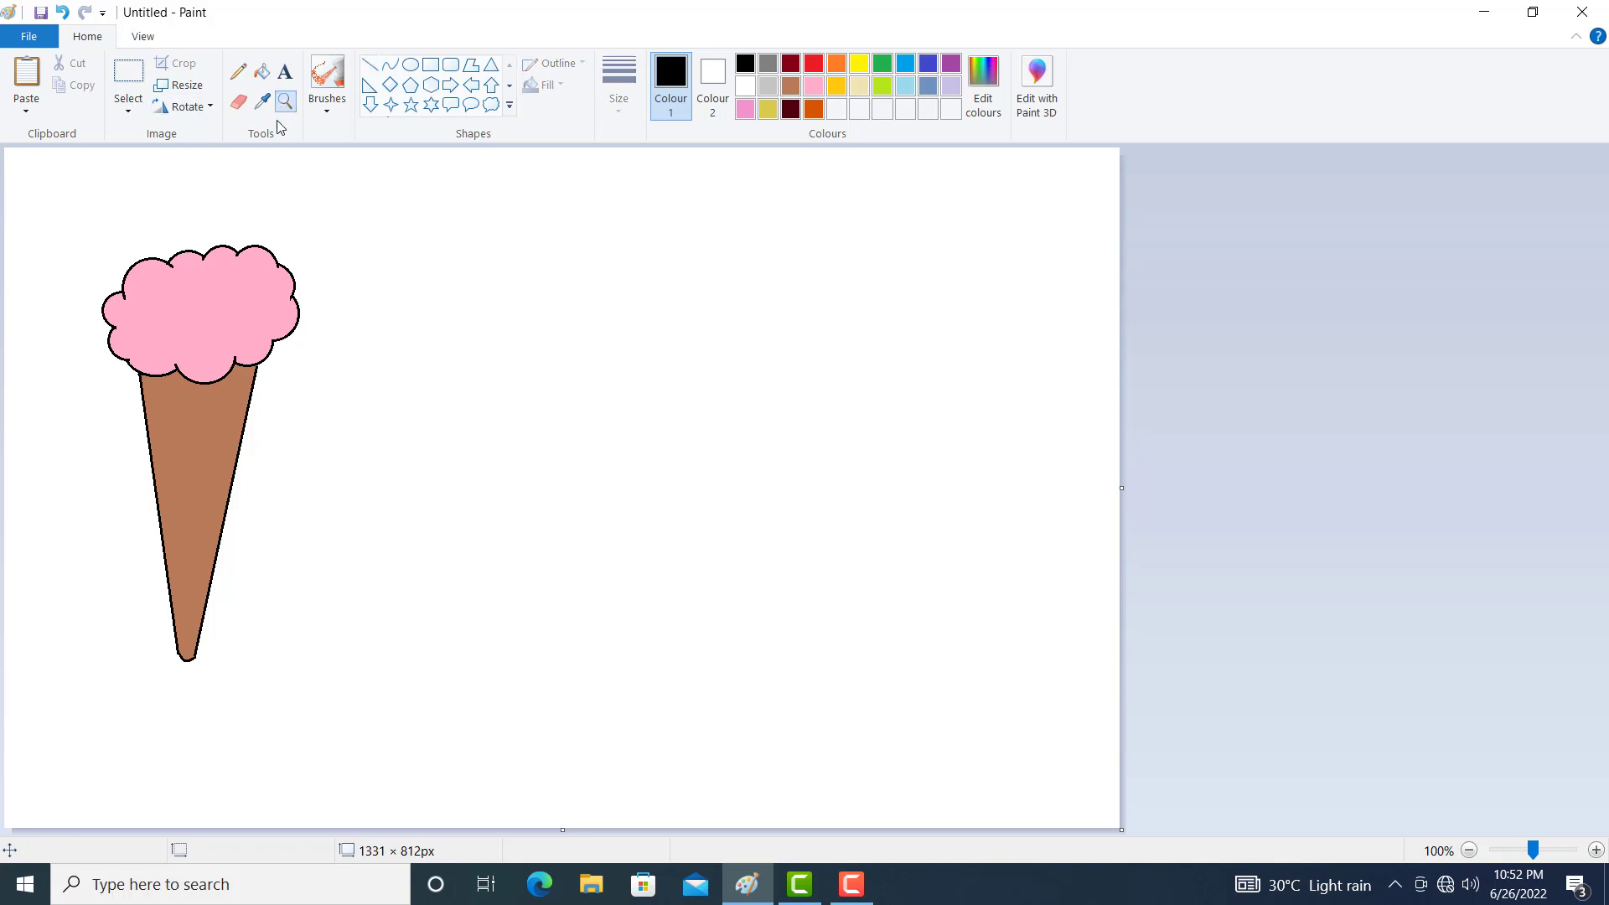
{"action": "left_click", "coordinate": [202, 435]}
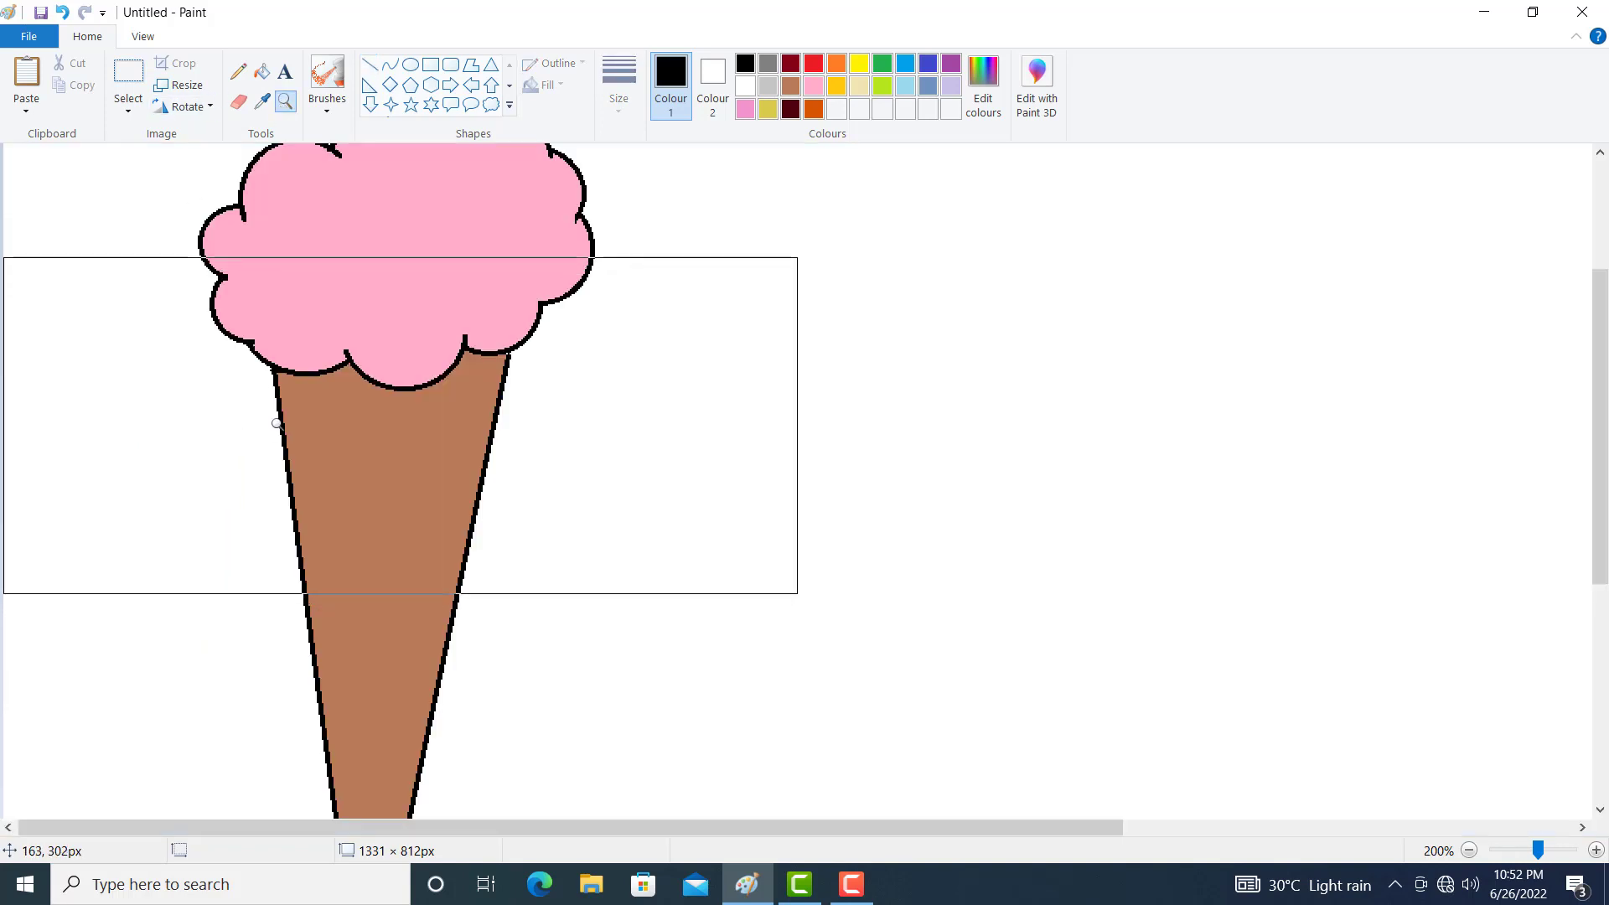
{"action": "left_click", "coordinate": [369, 65]}
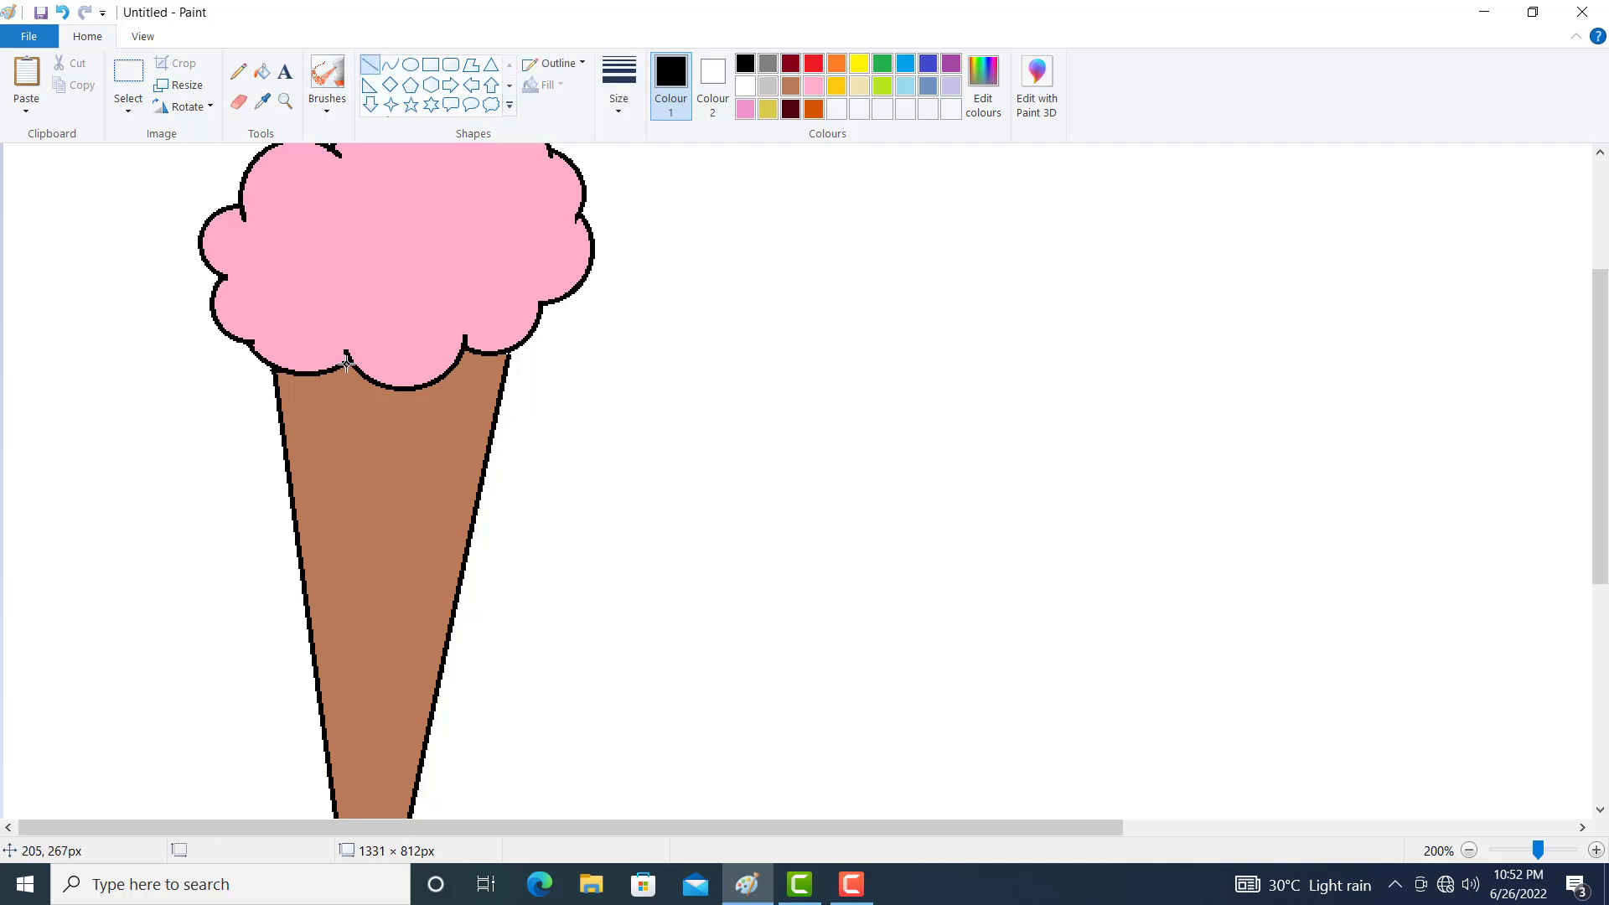
{"action": "mouse_move", "coordinate": [346, 363]}
{"action": "left_mouse_down"}
{"action": "mouse_move", "coordinate": [322, 441]}
{"action": "mouse_move", "coordinate": [287, 478]}
{"action": "left_mouse_up"}
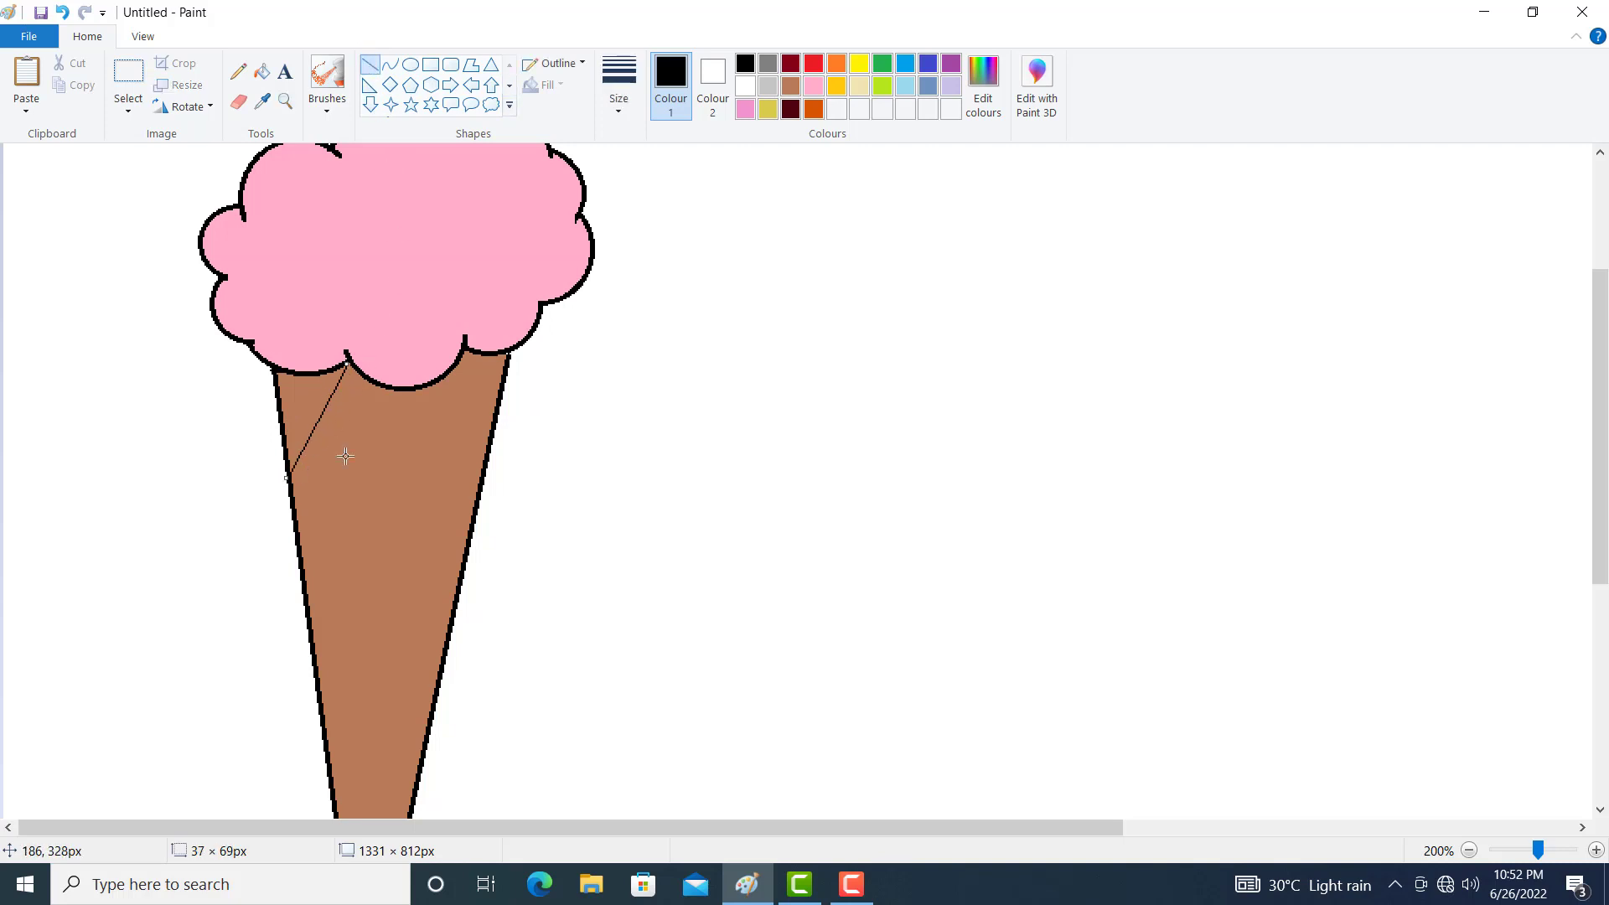
{"action": "left_click_drag", "start_coordinate": [400, 394], "coordinate": [305, 582]}
{"action": "left_click", "coordinate": [506, 357]}
{"action": "mouse_move", "coordinate": [485, 356]}
{"action": "left_mouse_down"}
{"action": "mouse_move", "coordinate": [431, 474]}
{"action": "mouse_move", "coordinate": [313, 654]}
{"action": "left_mouse_up"}
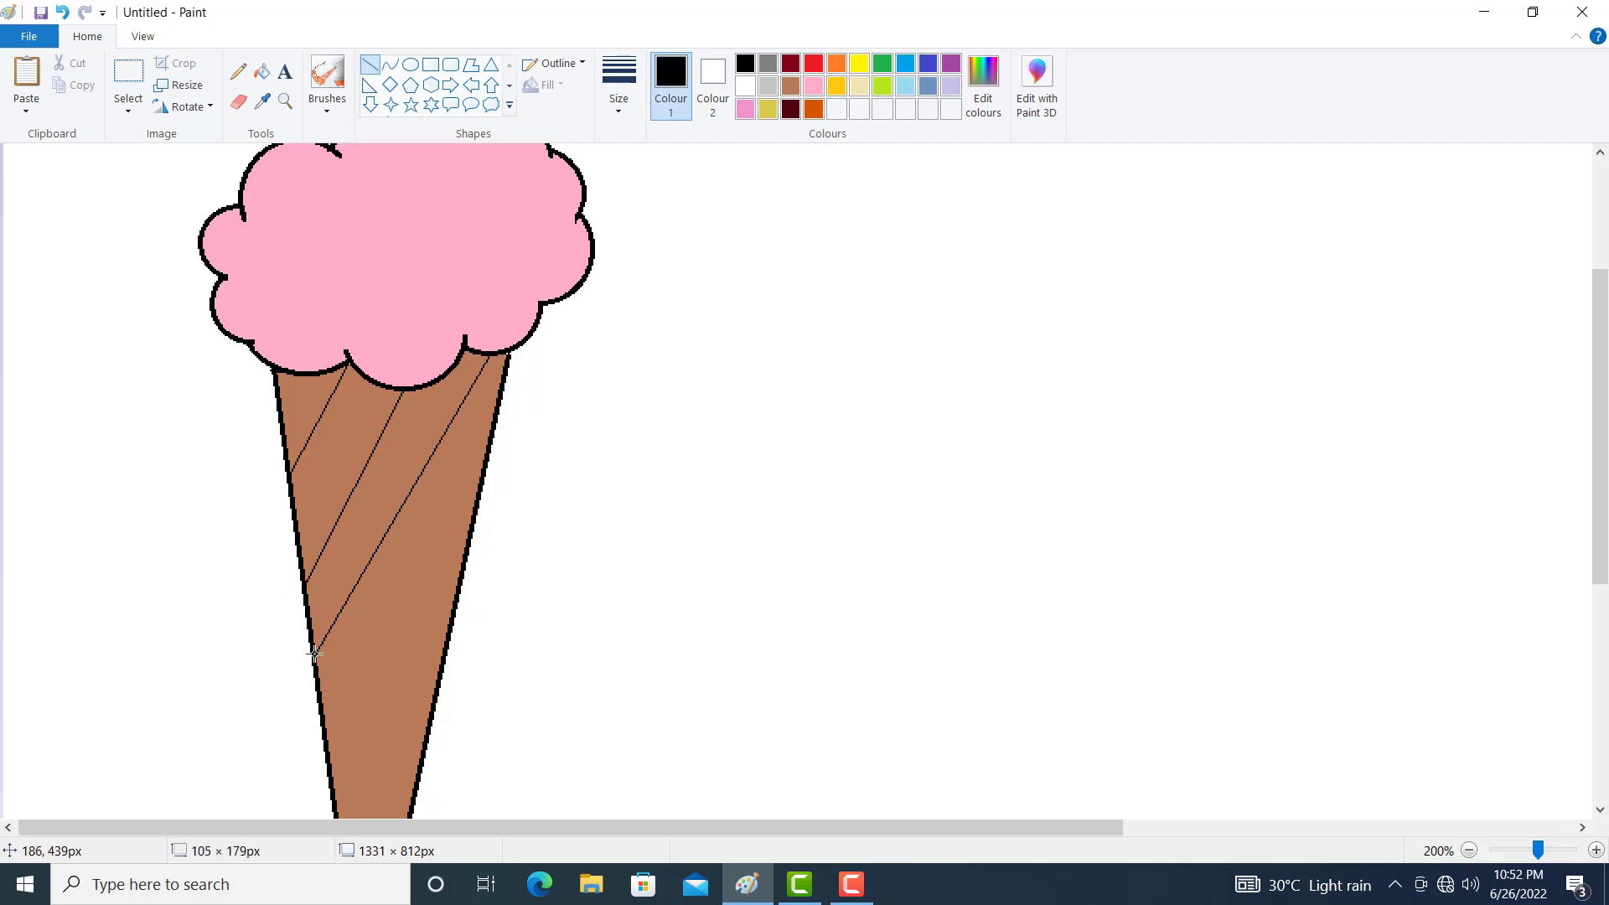
{"action": "left_click", "coordinate": [462, 531]}
{"action": "mouse_move", "coordinate": [477, 496]}
{"action": "left_mouse_down"}
{"action": "mouse_move", "coordinate": [315, 710]}
{"action": "mouse_move", "coordinate": [326, 723]}
{"action": "left_mouse_up"}
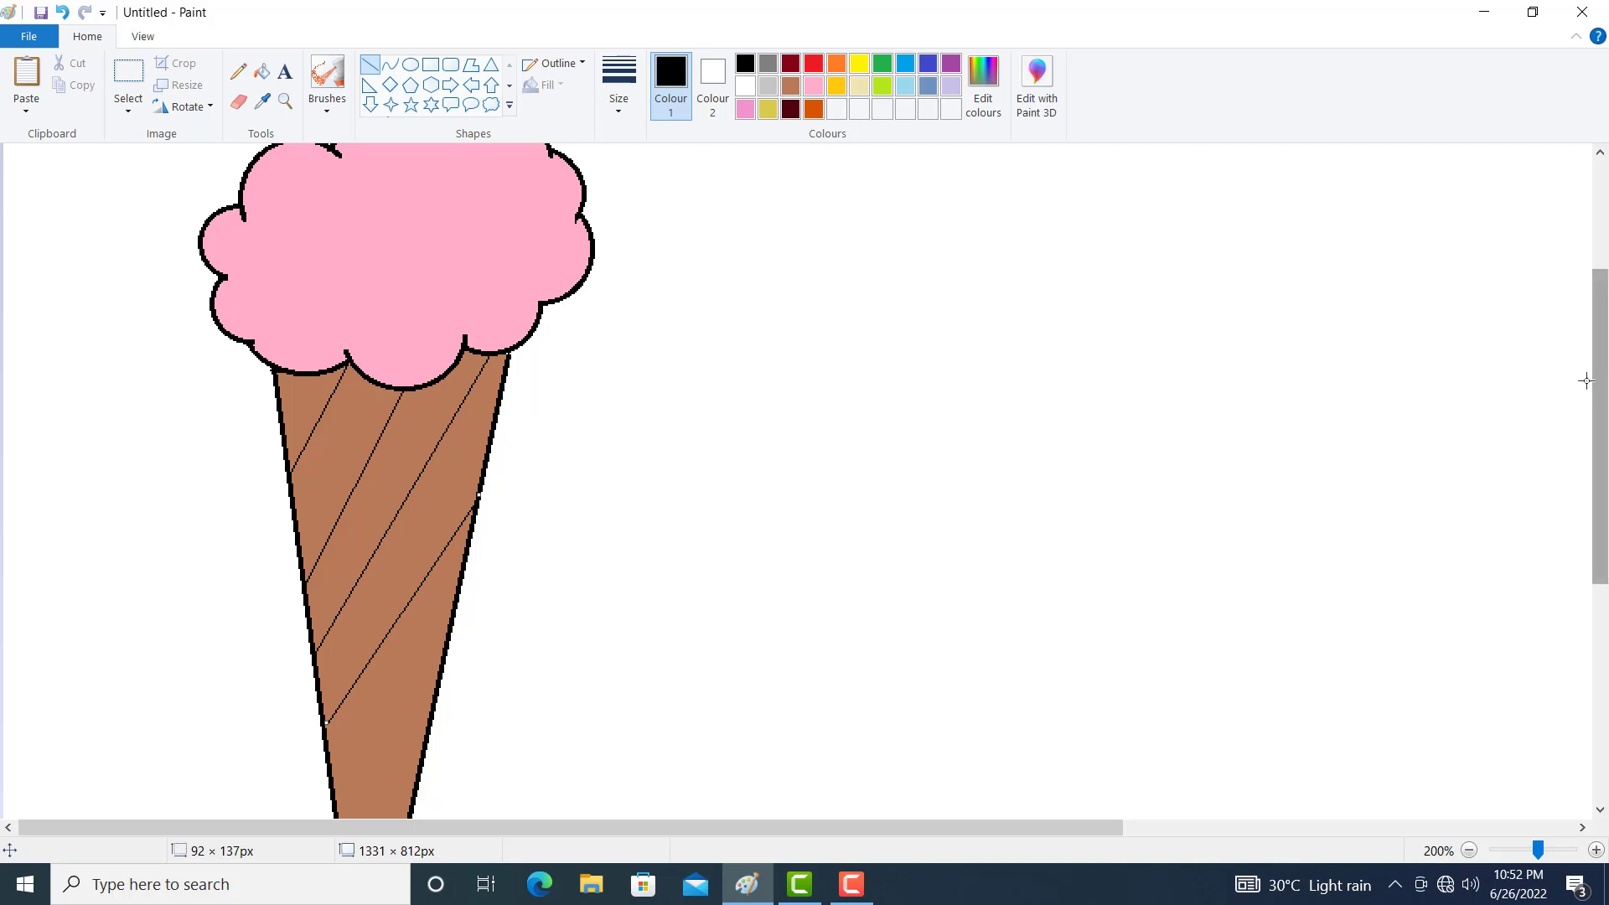
{"action": "left_click_drag", "start_coordinate": [1602, 536], "coordinate": [1602, 616]}
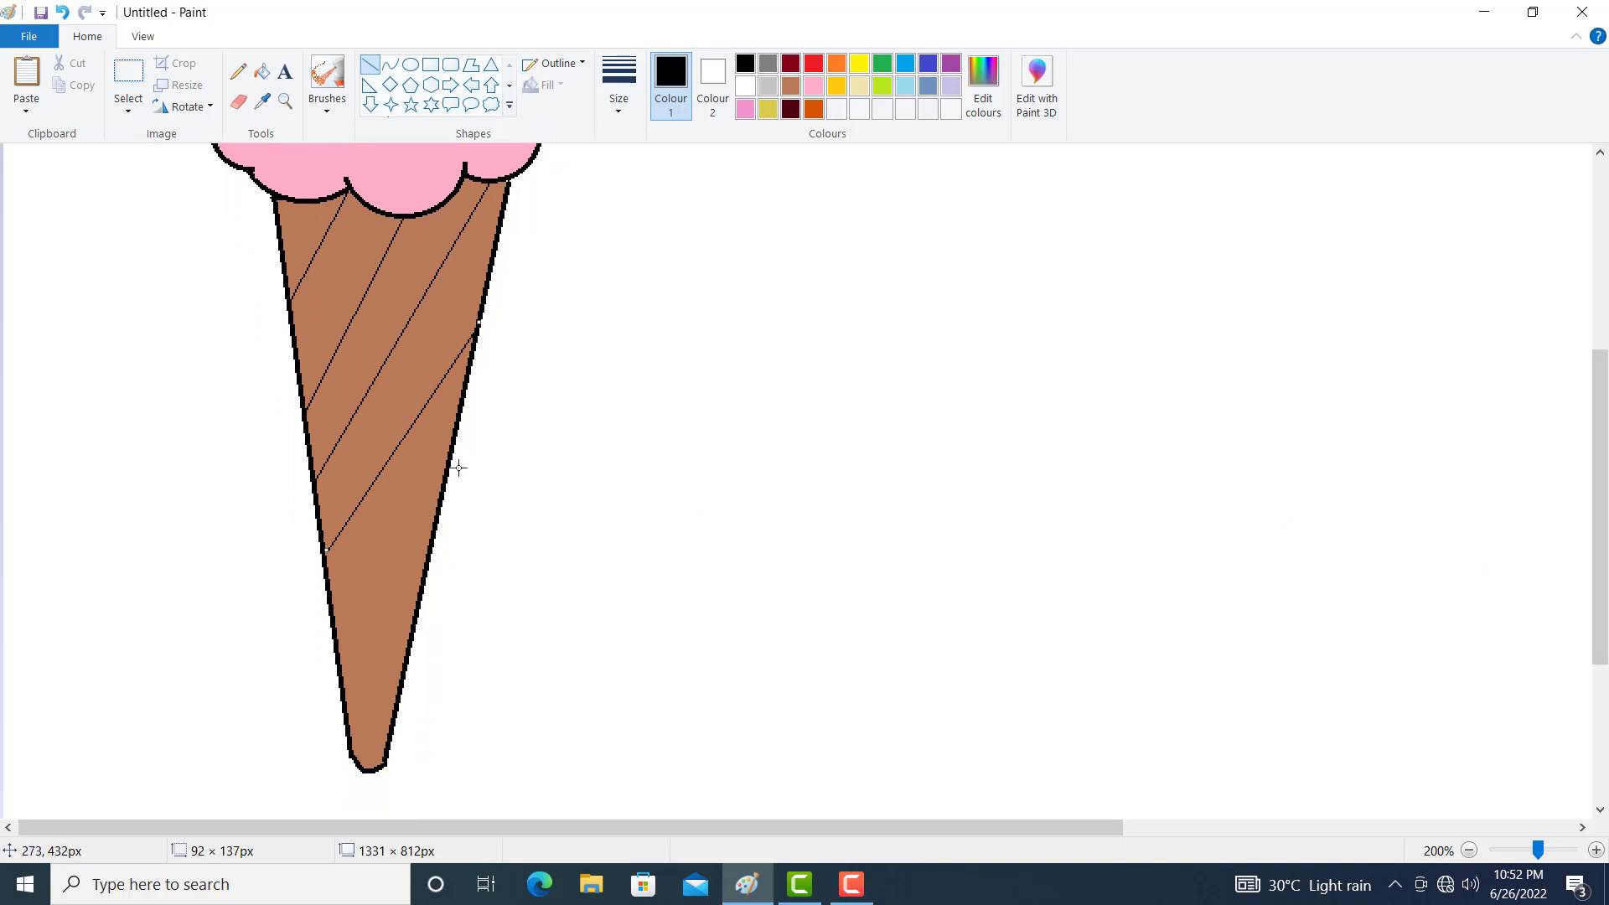
{"action": "left_click_drag", "start_coordinate": [450, 458], "coordinate": [326, 628]}
{"action": "left_click_drag", "start_coordinate": [419, 588], "coordinate": [343, 694]}
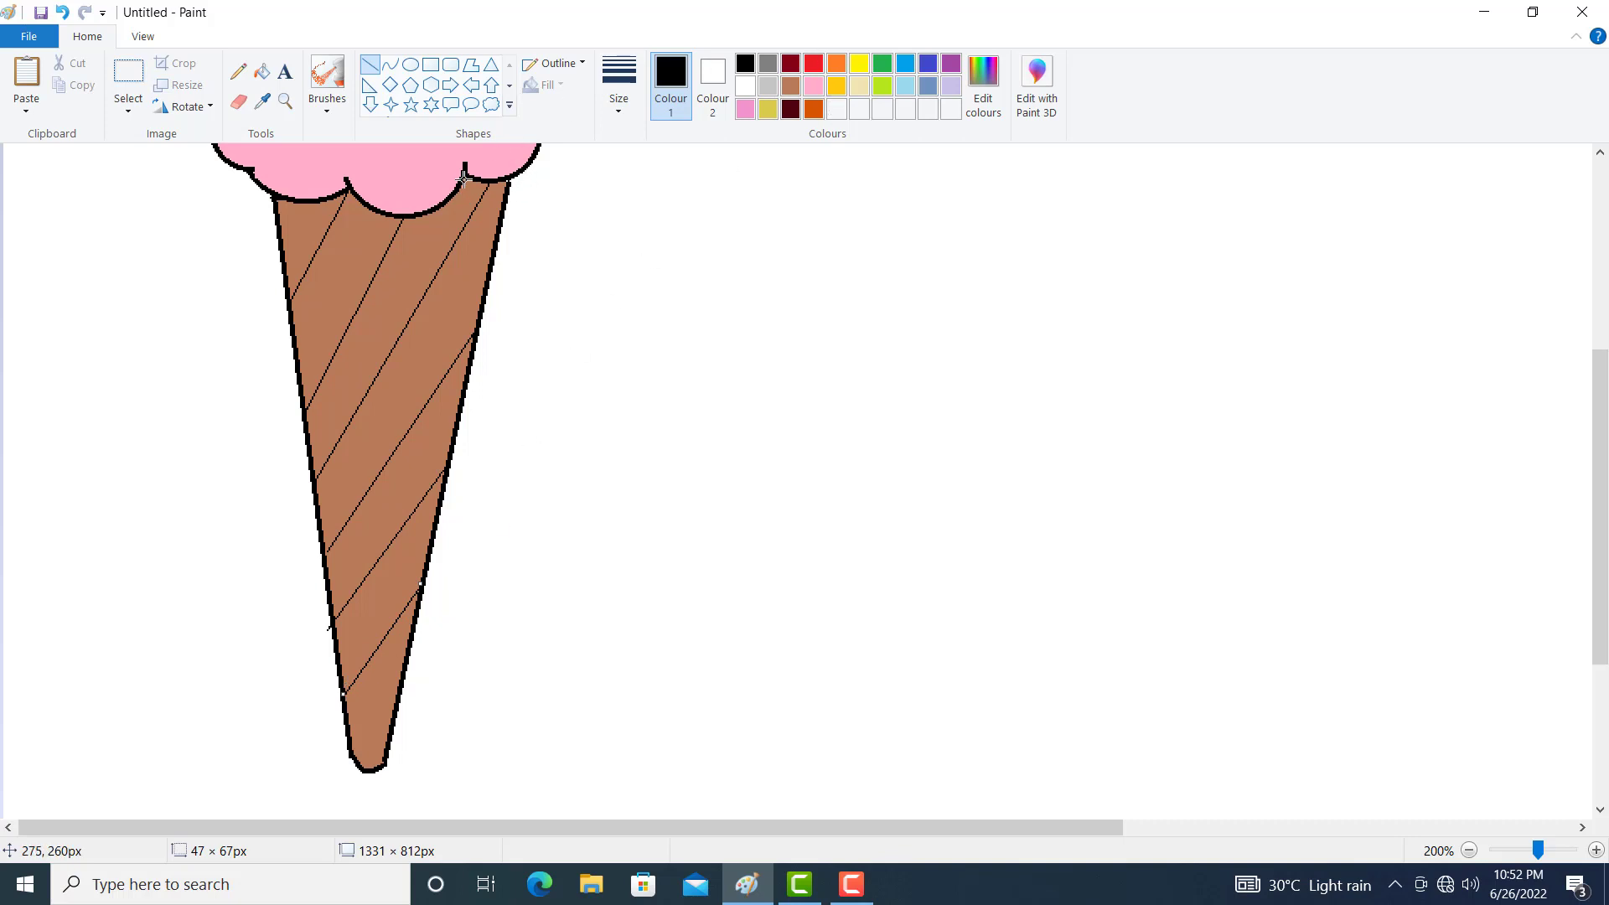
Complete the waffle pattern with nine black lines sloping down to the right and one sloping down to the left near the tip
{"action": "left_click_drag", "start_coordinate": [463, 177], "coordinate": [487, 277]}
{"action": "left_click_drag", "start_coordinate": [425, 213], "coordinate": [475, 337]}
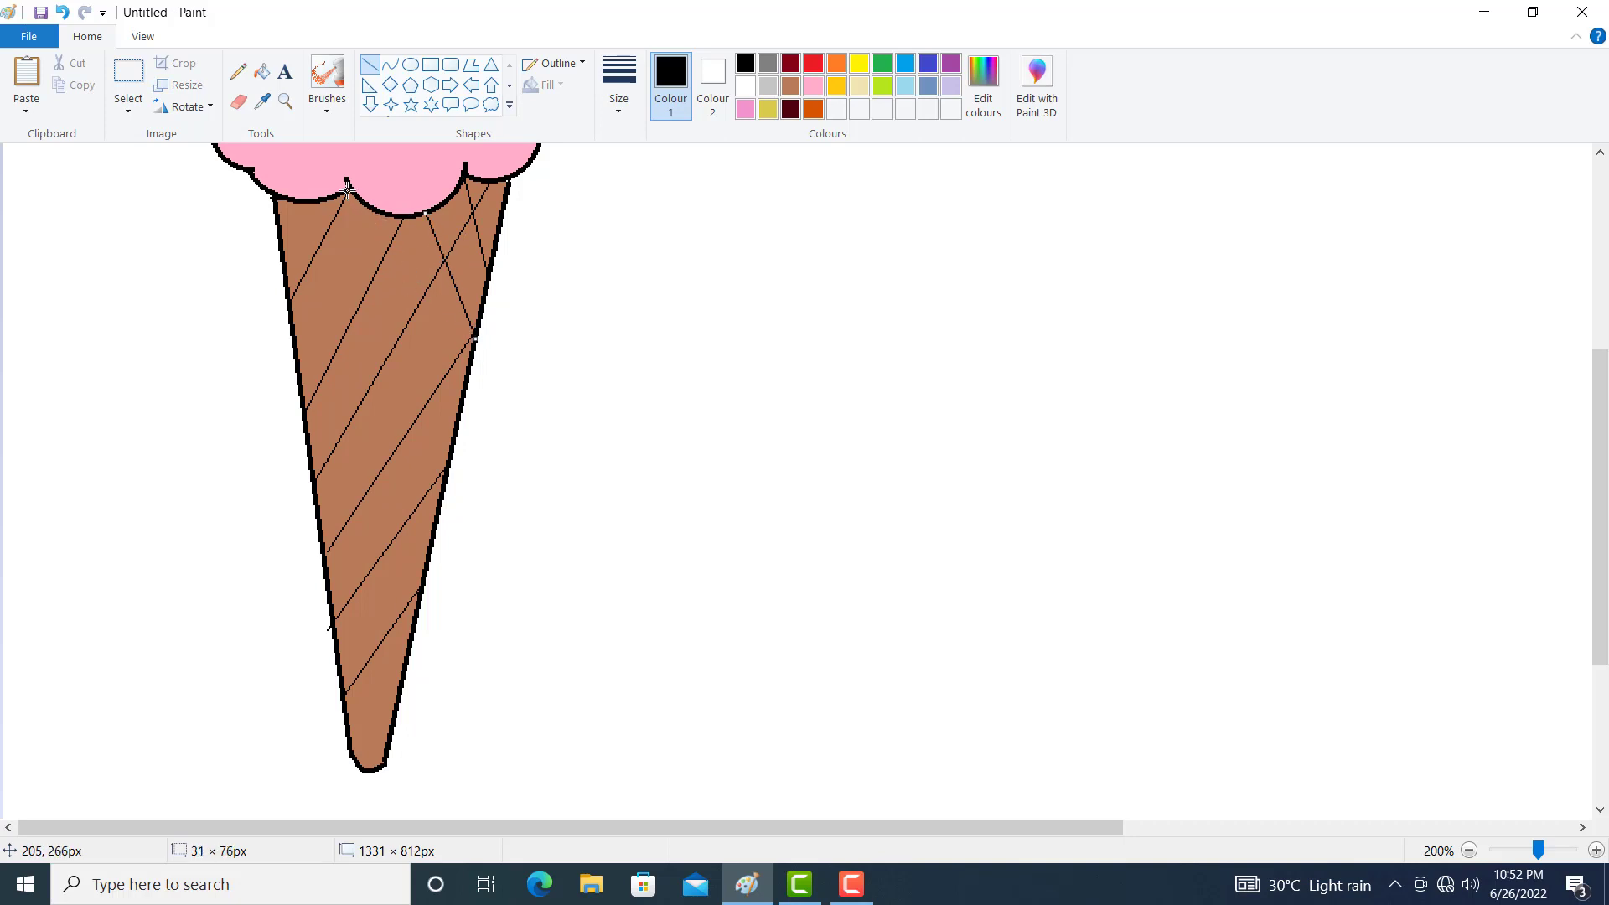
{"action": "left_click_drag", "start_coordinate": [347, 189], "coordinate": [460, 414]}
{"action": "left_click_drag", "start_coordinate": [277, 201], "coordinate": [444, 475]}
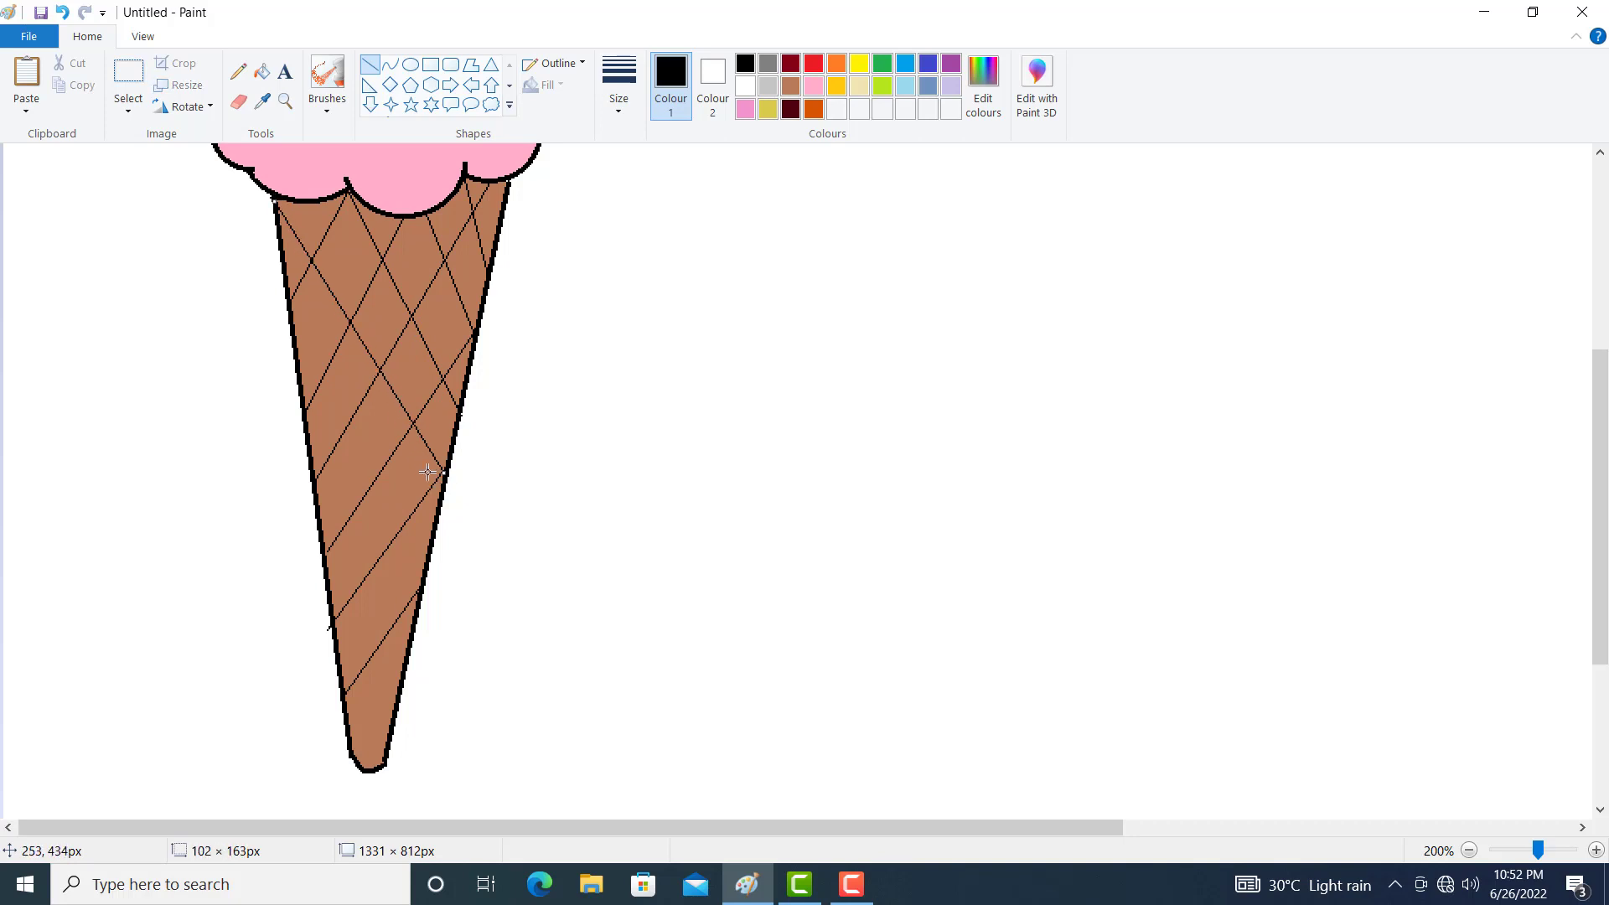
{"action": "mouse_move", "coordinate": [290, 298]}
{"action": "left_mouse_down"}
{"action": "mouse_move", "coordinate": [369, 488]}
{"action": "mouse_move", "coordinate": [436, 523]}
{"action": "left_mouse_up"}
{"action": "left_click_drag", "start_coordinate": [303, 409], "coordinate": [421, 566]}
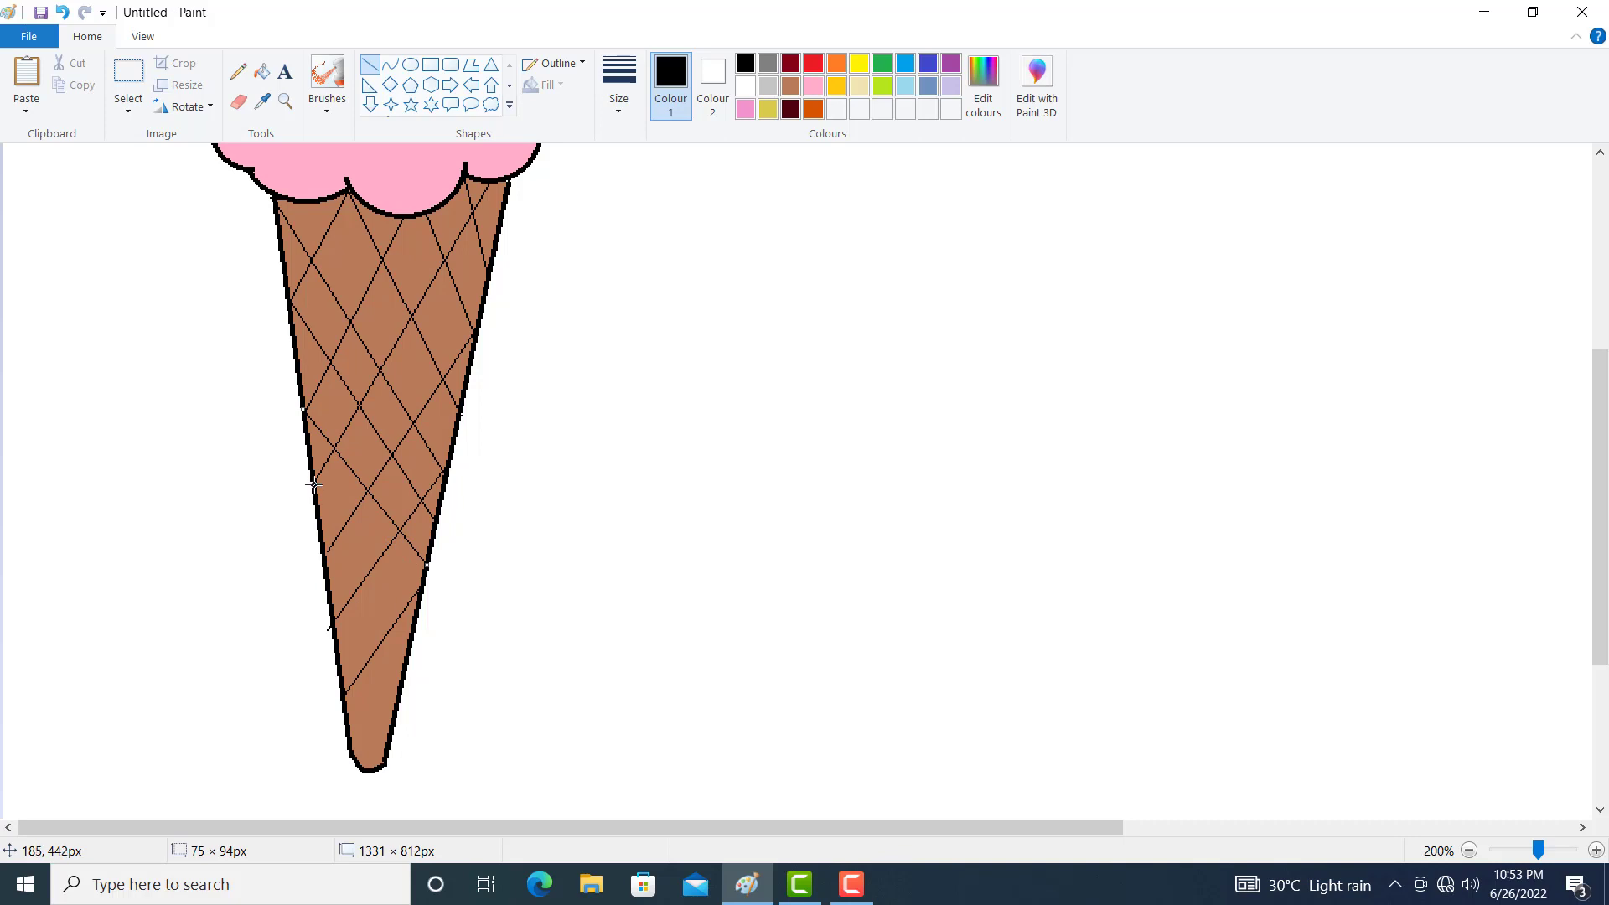
{"action": "left_click_drag", "start_coordinate": [314, 484], "coordinate": [410, 616]}
{"action": "left_click_drag", "start_coordinate": [324, 556], "coordinate": [400, 696]}
{"action": "left_click_drag", "start_coordinate": [328, 625], "coordinate": [388, 744]}
{"action": "left_click_drag", "start_coordinate": [406, 662], "coordinate": [350, 748]}
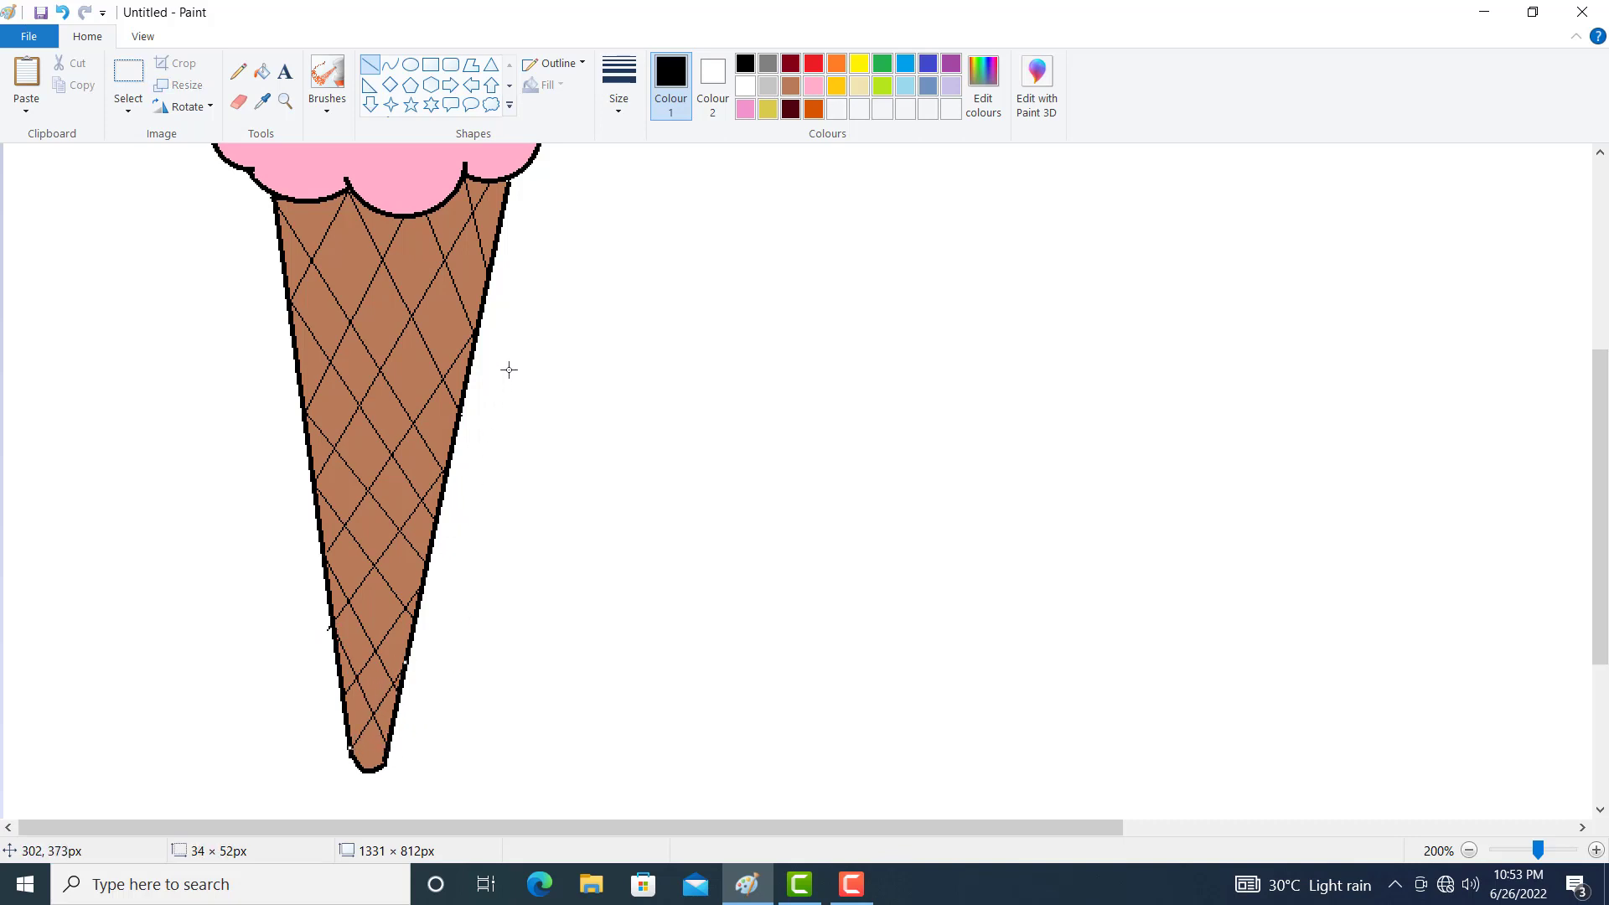
Spray seven small red dots across the pink scoop with the airbrush as sprinkles
{"action": "left_click", "coordinate": [285, 101]}
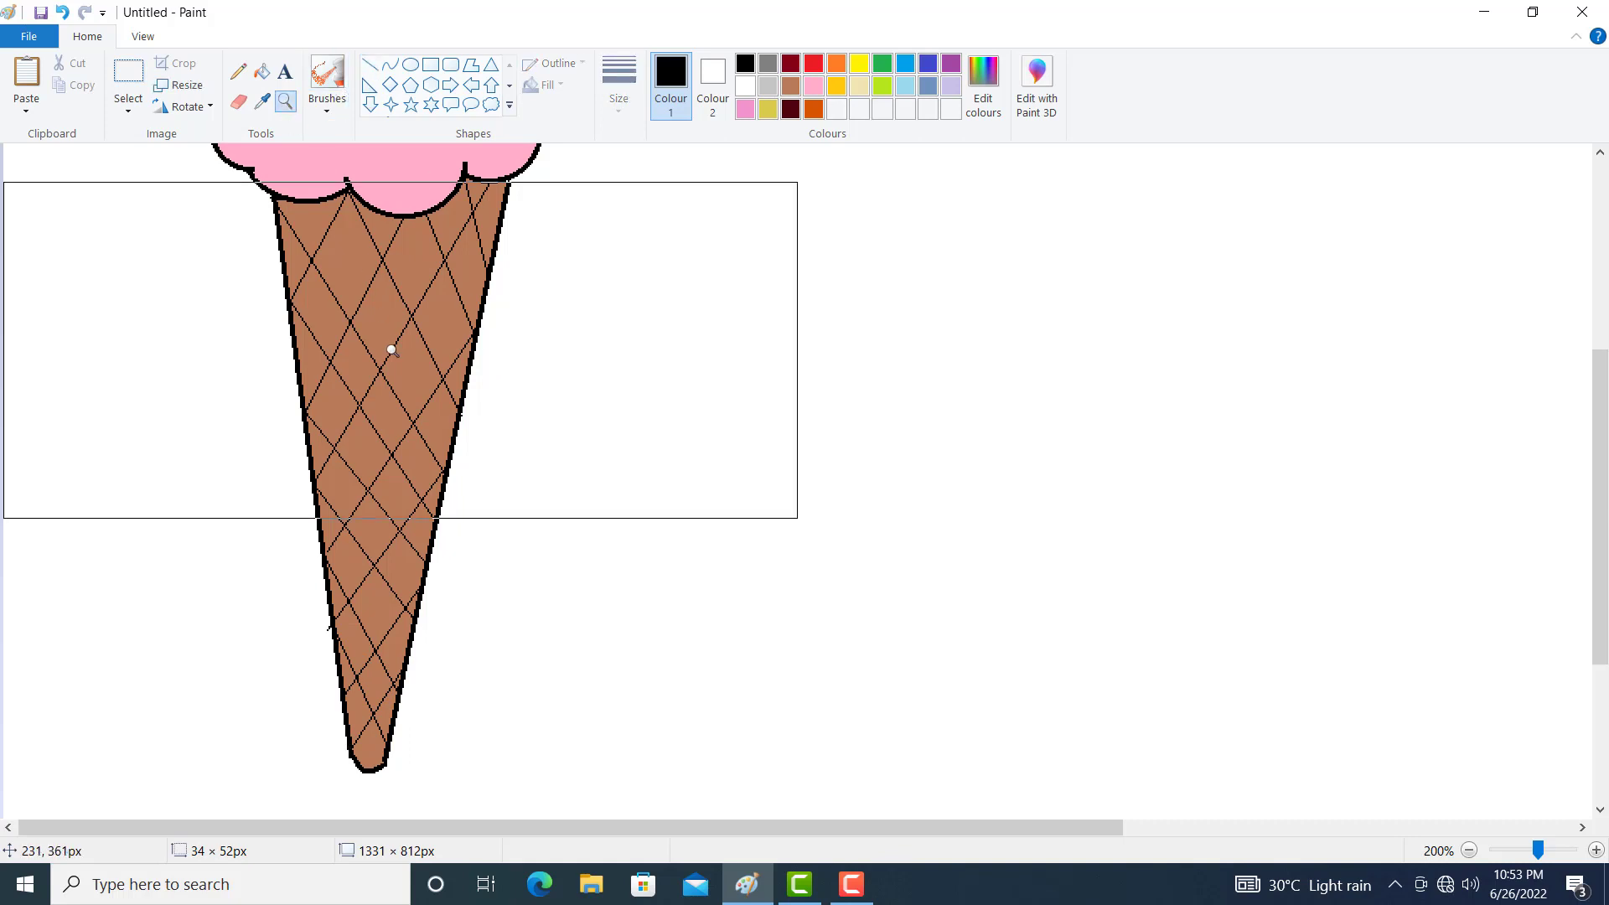
{"action": "right_click", "coordinate": [391, 358]}
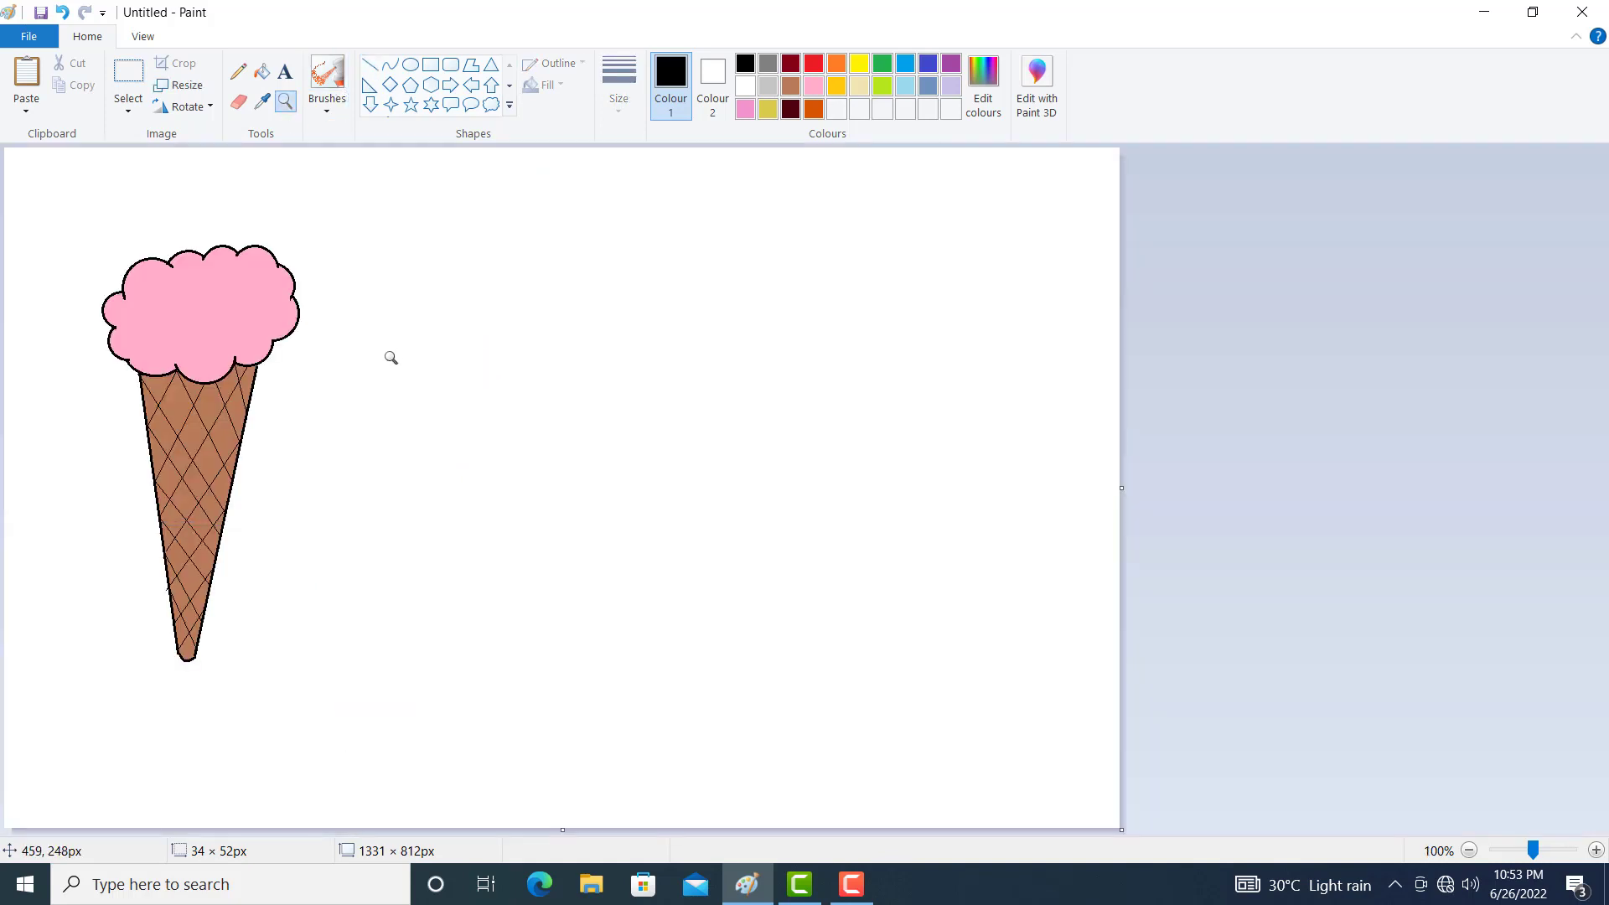
{"action": "left_click", "coordinate": [269, 73]}
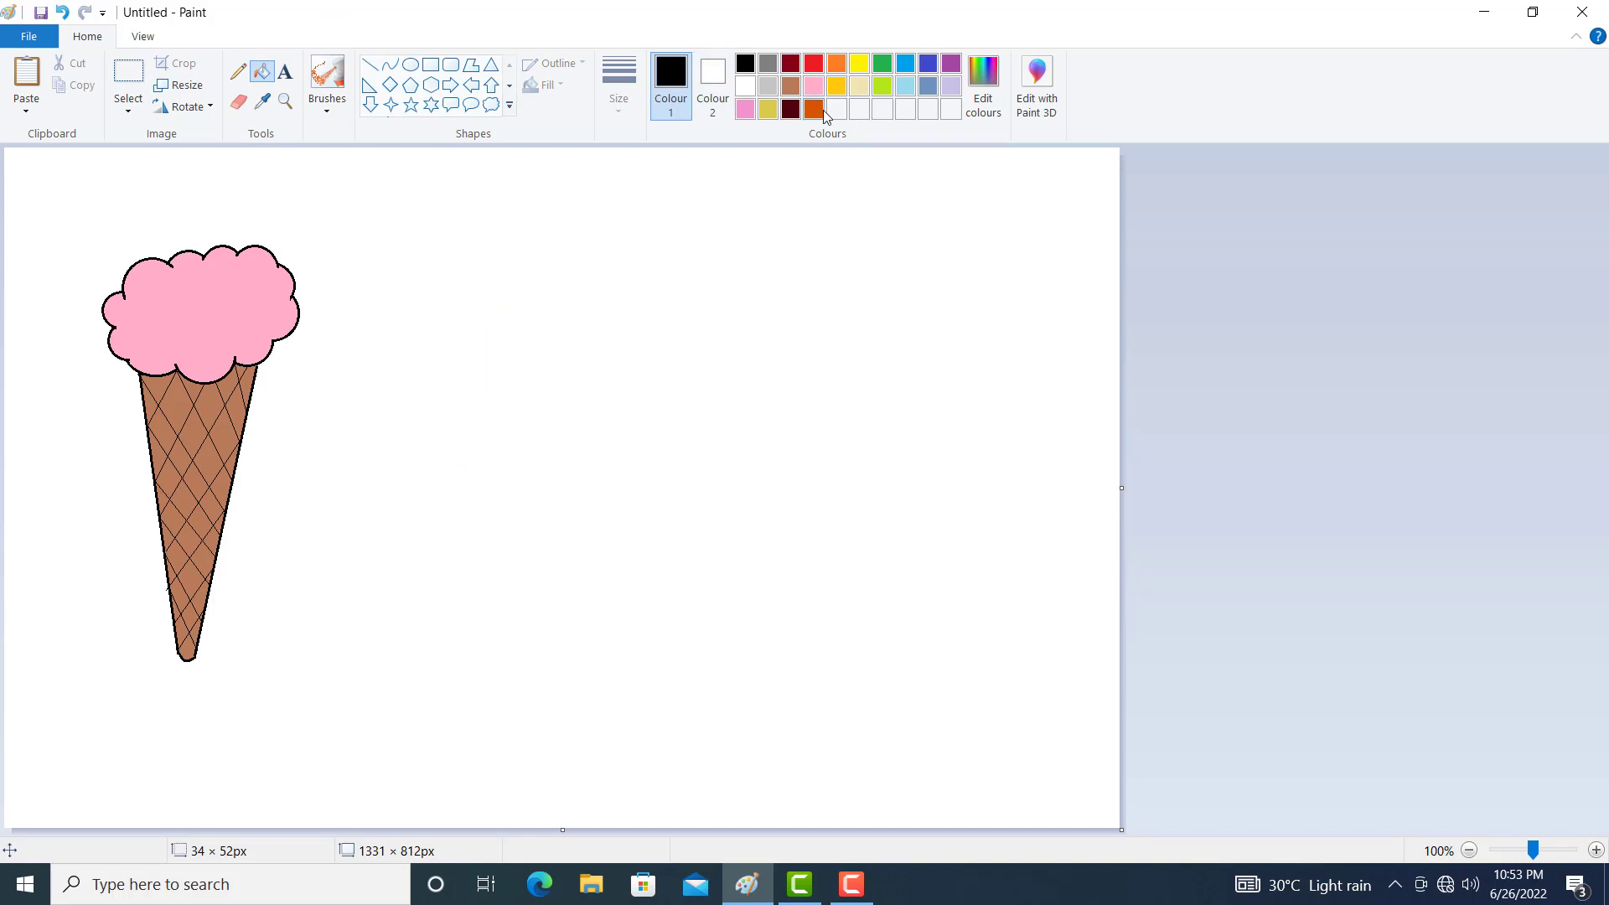
{"action": "left_click", "coordinate": [813, 65]}
{"action": "left_click", "coordinate": [344, 112]}
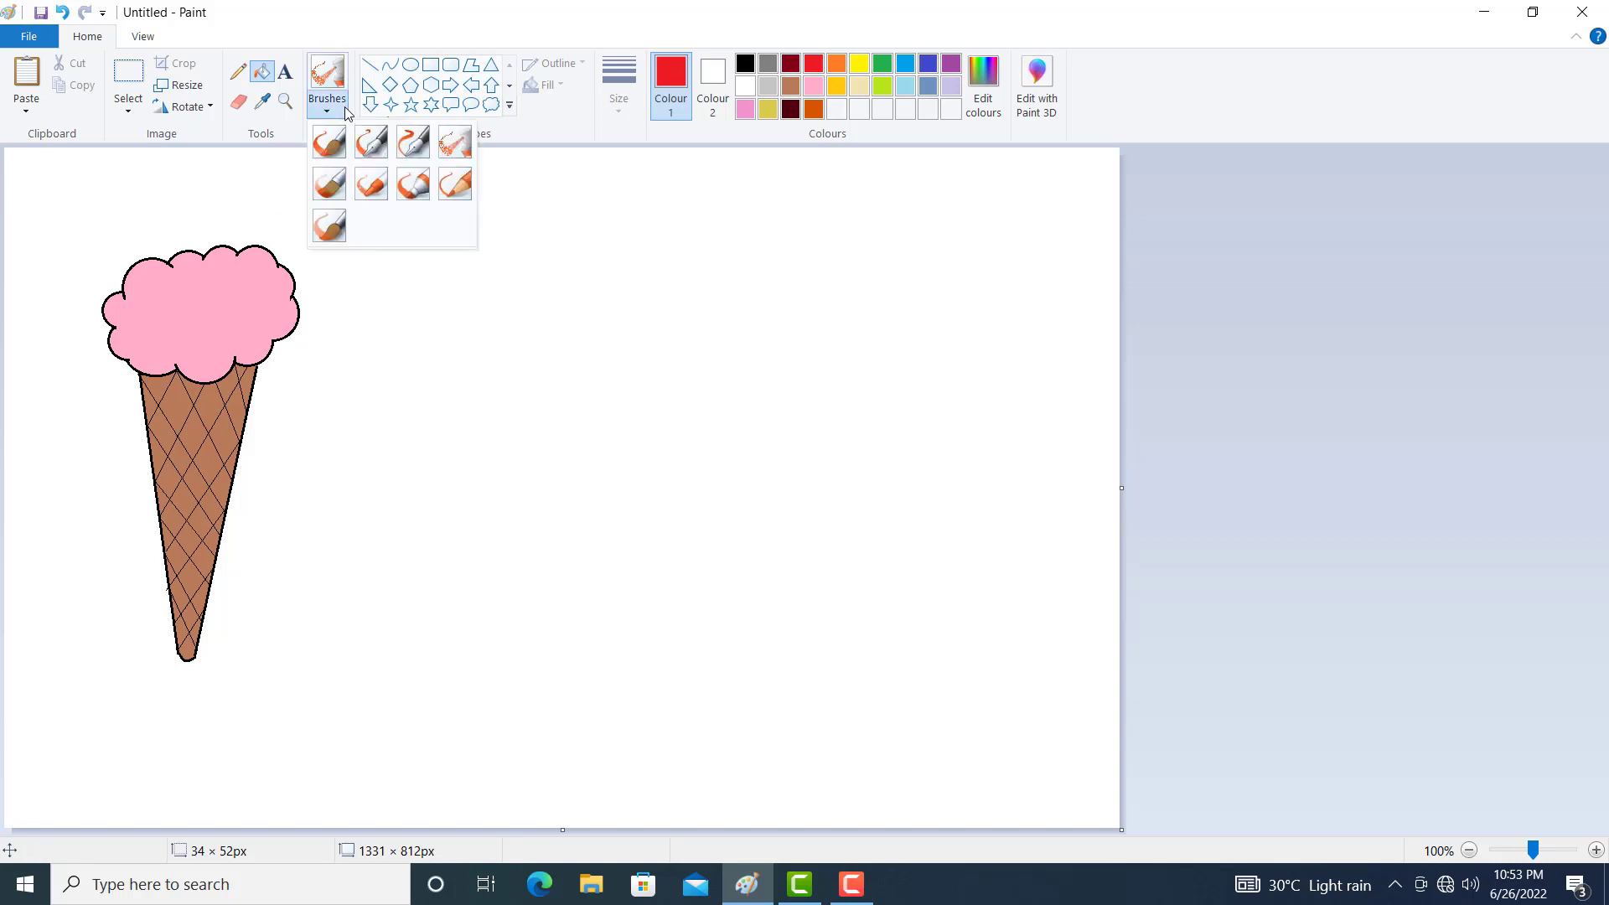
{"action": "left_click", "coordinate": [453, 144]}
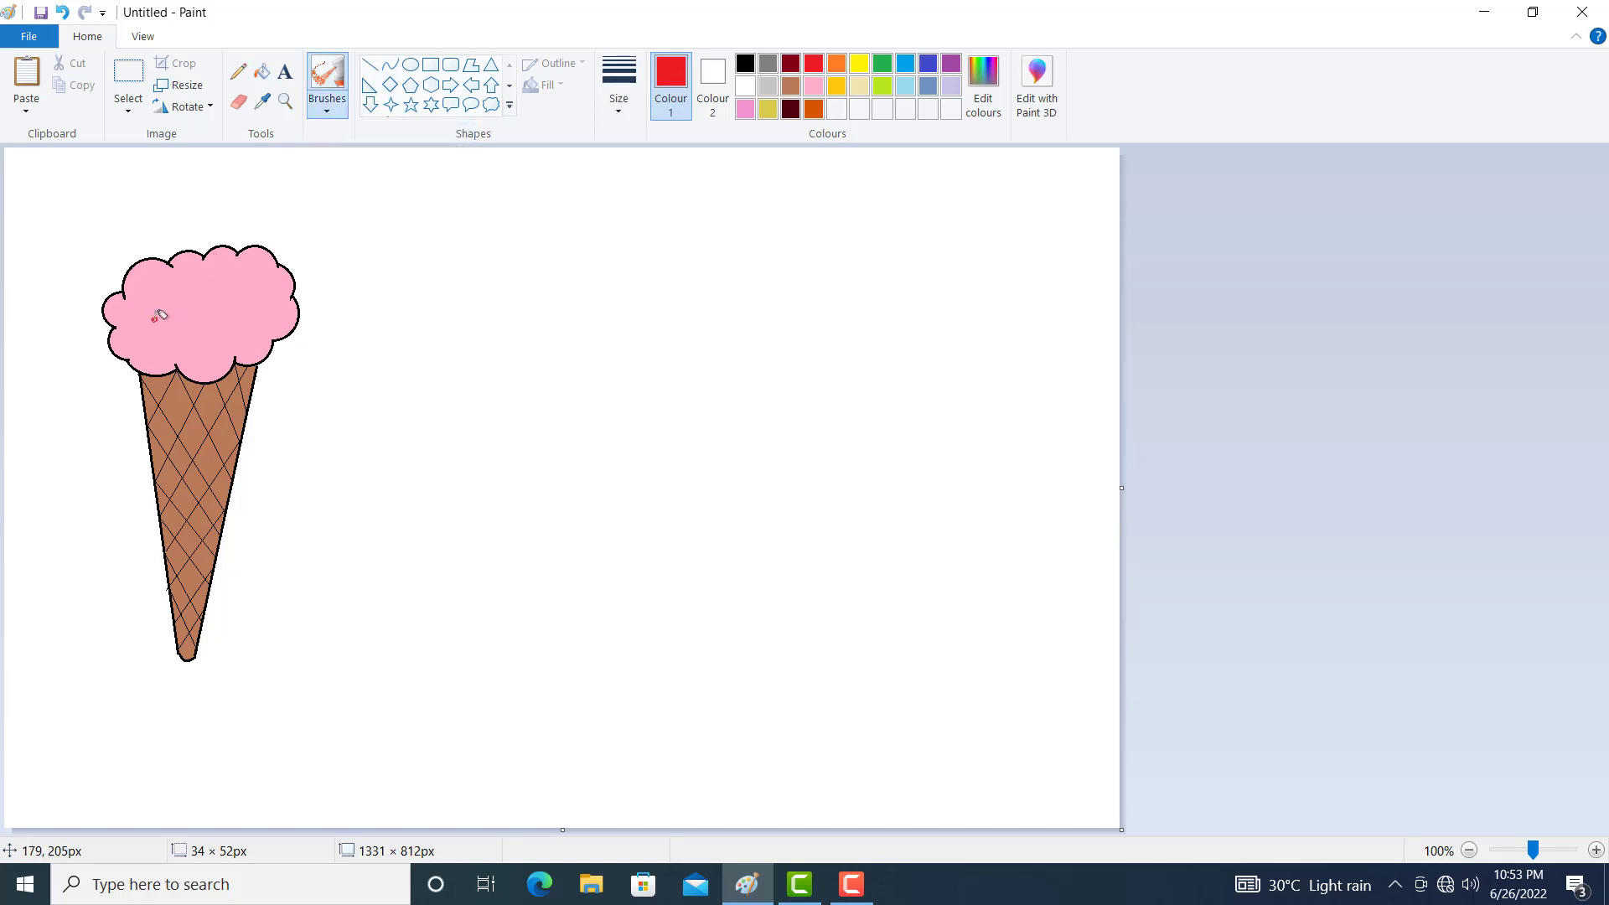
{"action": "left_click", "coordinate": [201, 289]}
{"action": "left_click", "coordinate": [200, 355]}
{"action": "left_click", "coordinate": [281, 316]}
{"action": "left_click", "coordinate": [250, 287]}
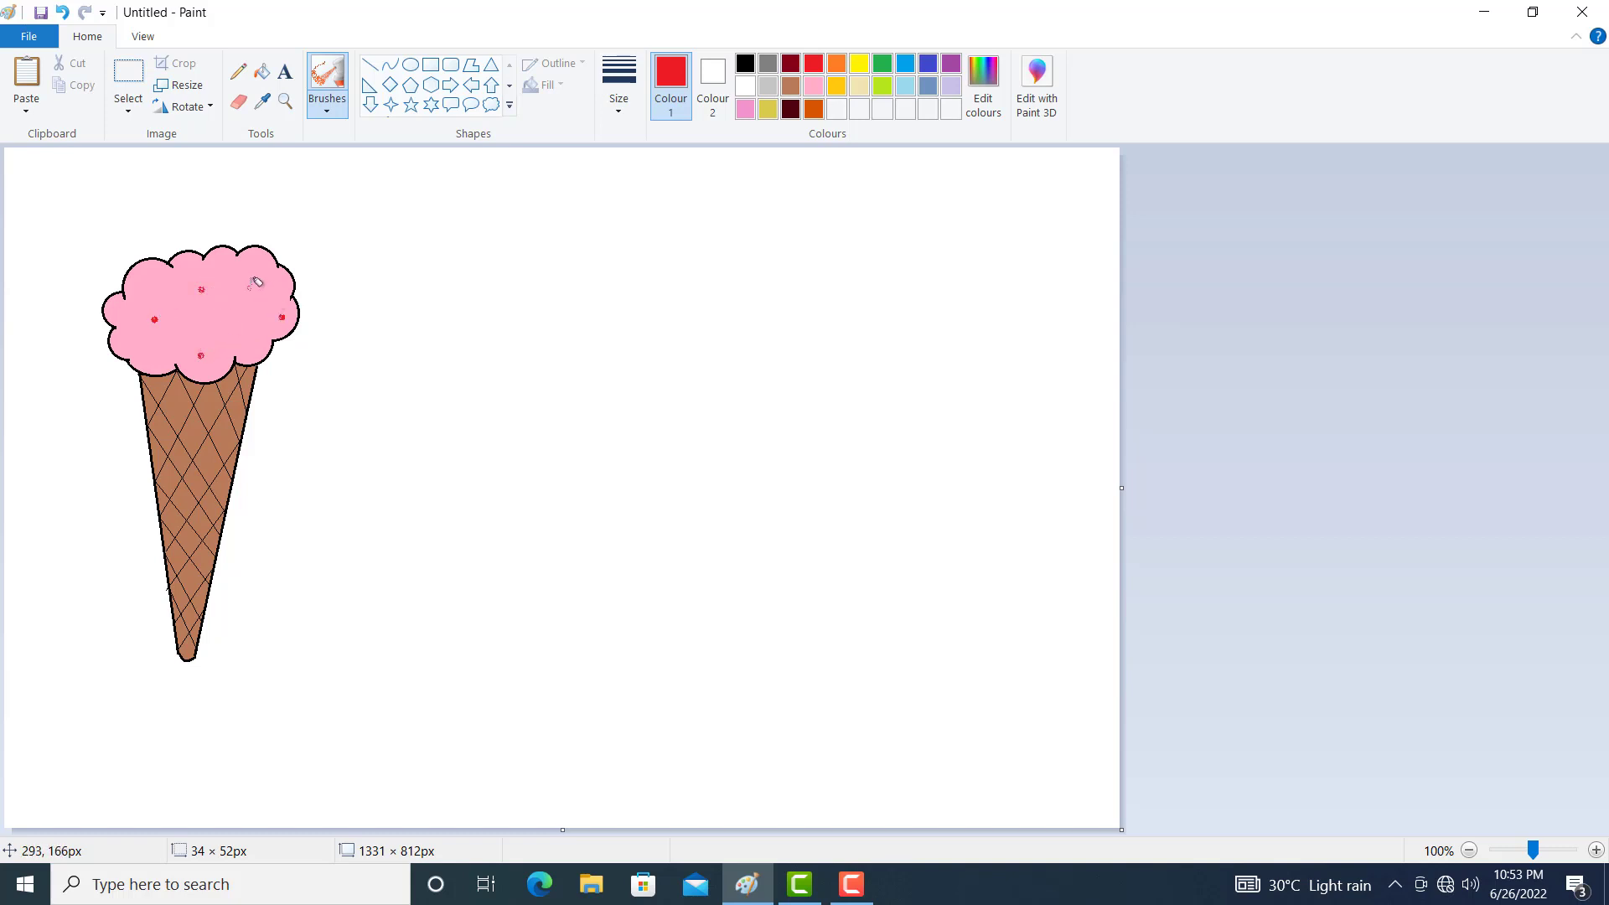
{"action": "left_click", "coordinate": [216, 330]}
{"action": "left_click", "coordinate": [151, 290]}
Add seven yellow airbrush dots between the red sprinkles on the pink scoop
{"action": "left_click", "coordinate": [859, 65]}
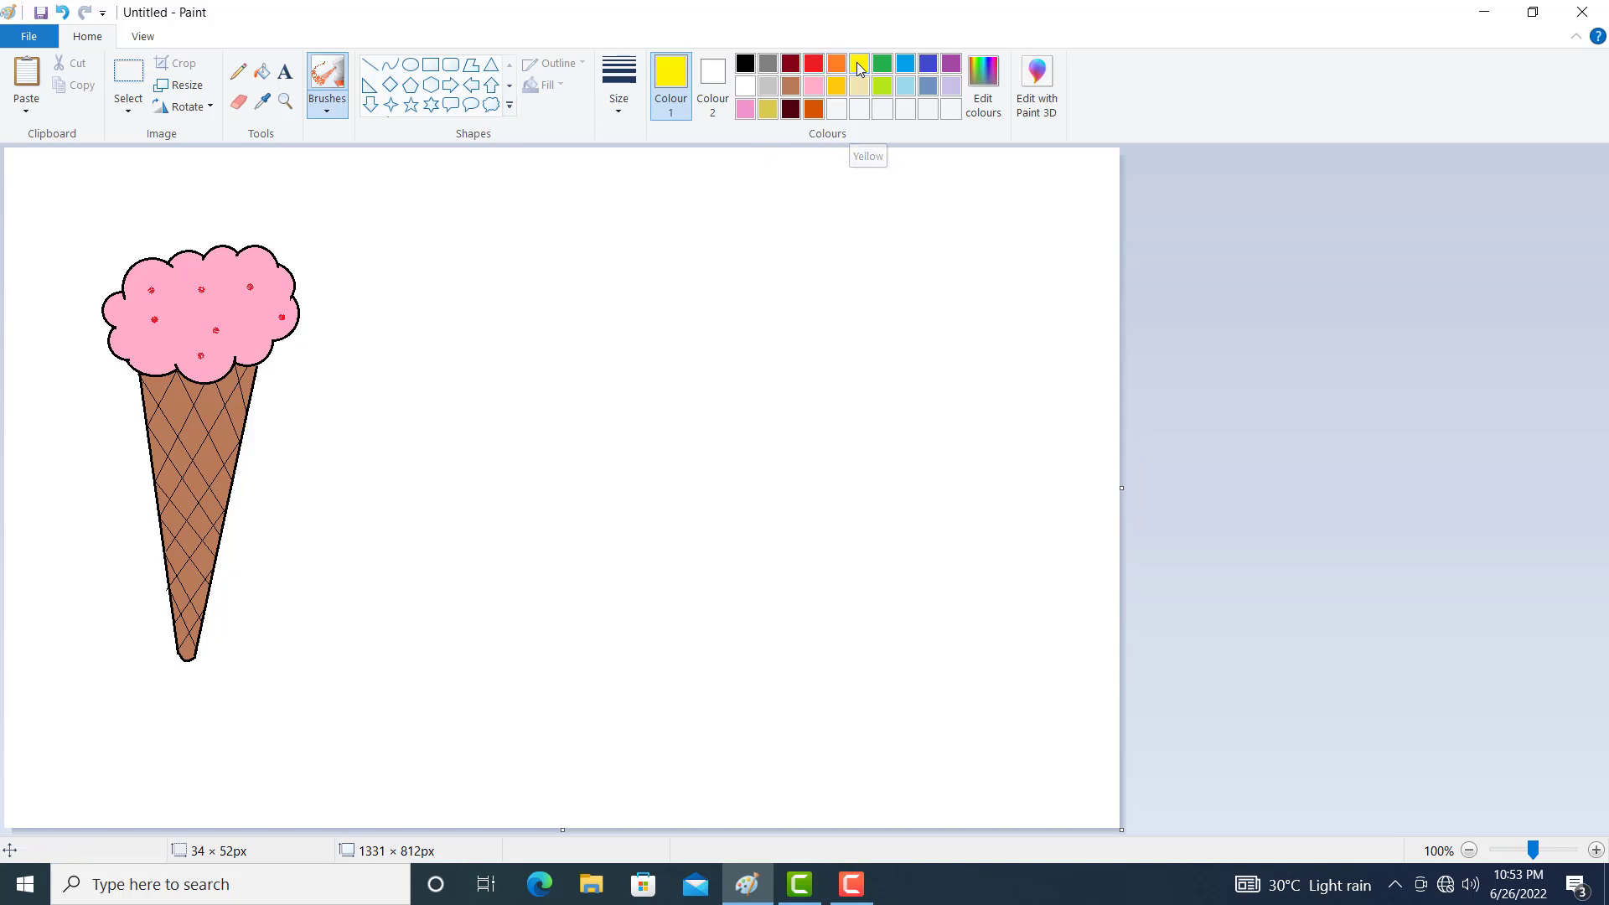
{"action": "left_click", "coordinate": [232, 305]}
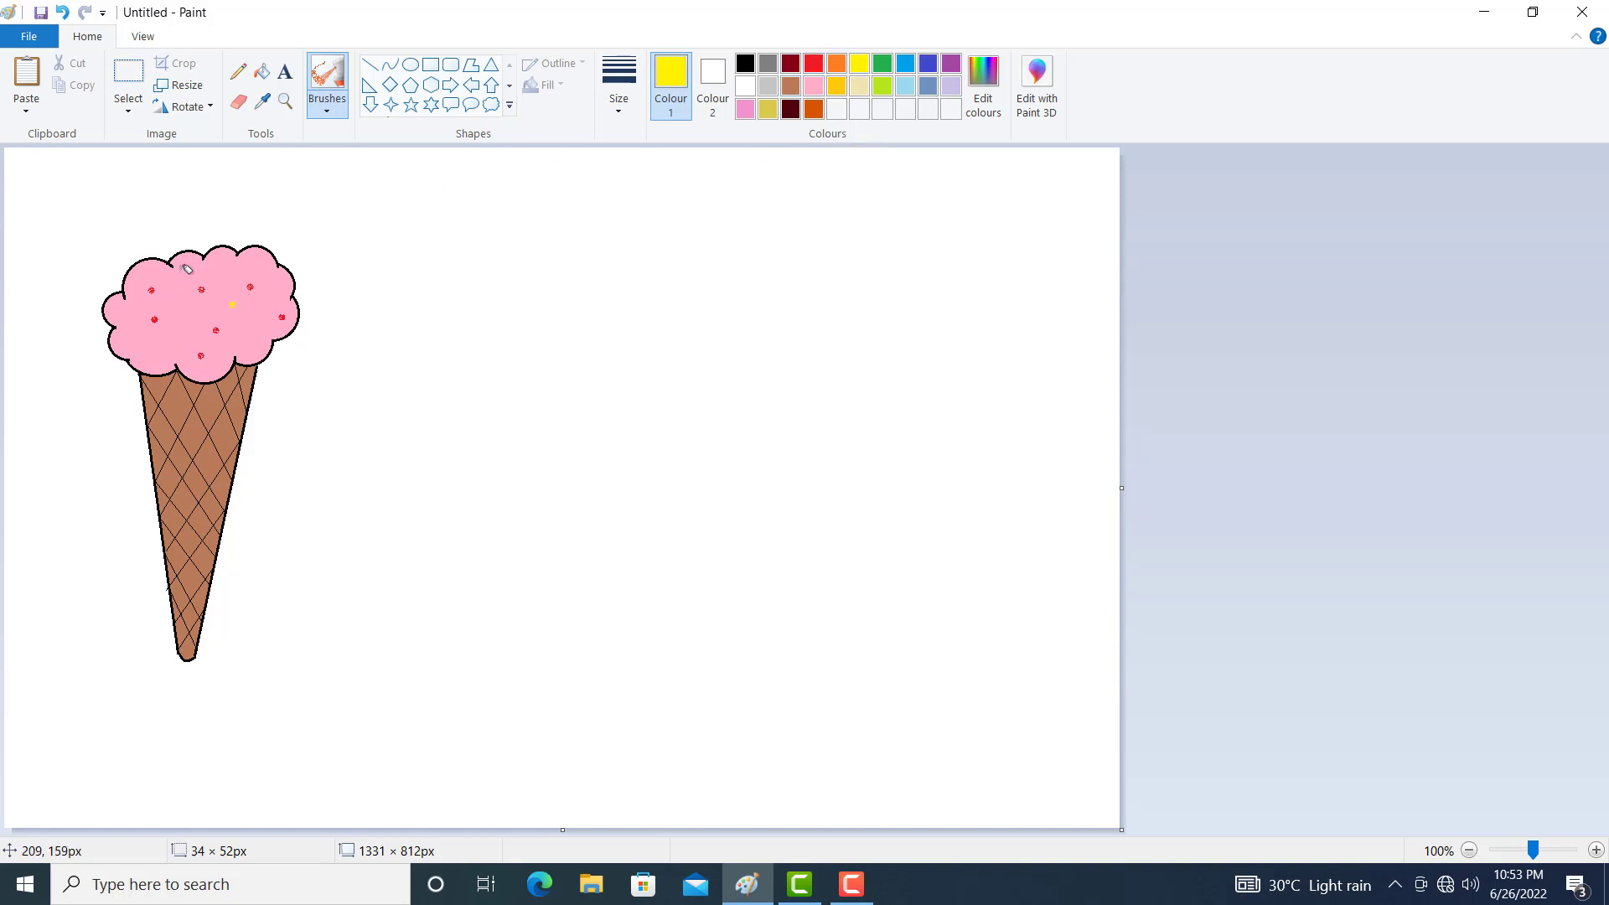
{"action": "left_click", "coordinate": [180, 274]}
{"action": "left_click", "coordinate": [178, 330]}
{"action": "left_click", "coordinate": [136, 344]}
{"action": "left_click", "coordinate": [241, 339]}
{"action": "left_click", "coordinate": [182, 315]}
Set the line colour to black and the width to the second-thinnest option, trying them on a slanted line beside the cone
{"action": "left_click", "coordinate": [376, 75]}
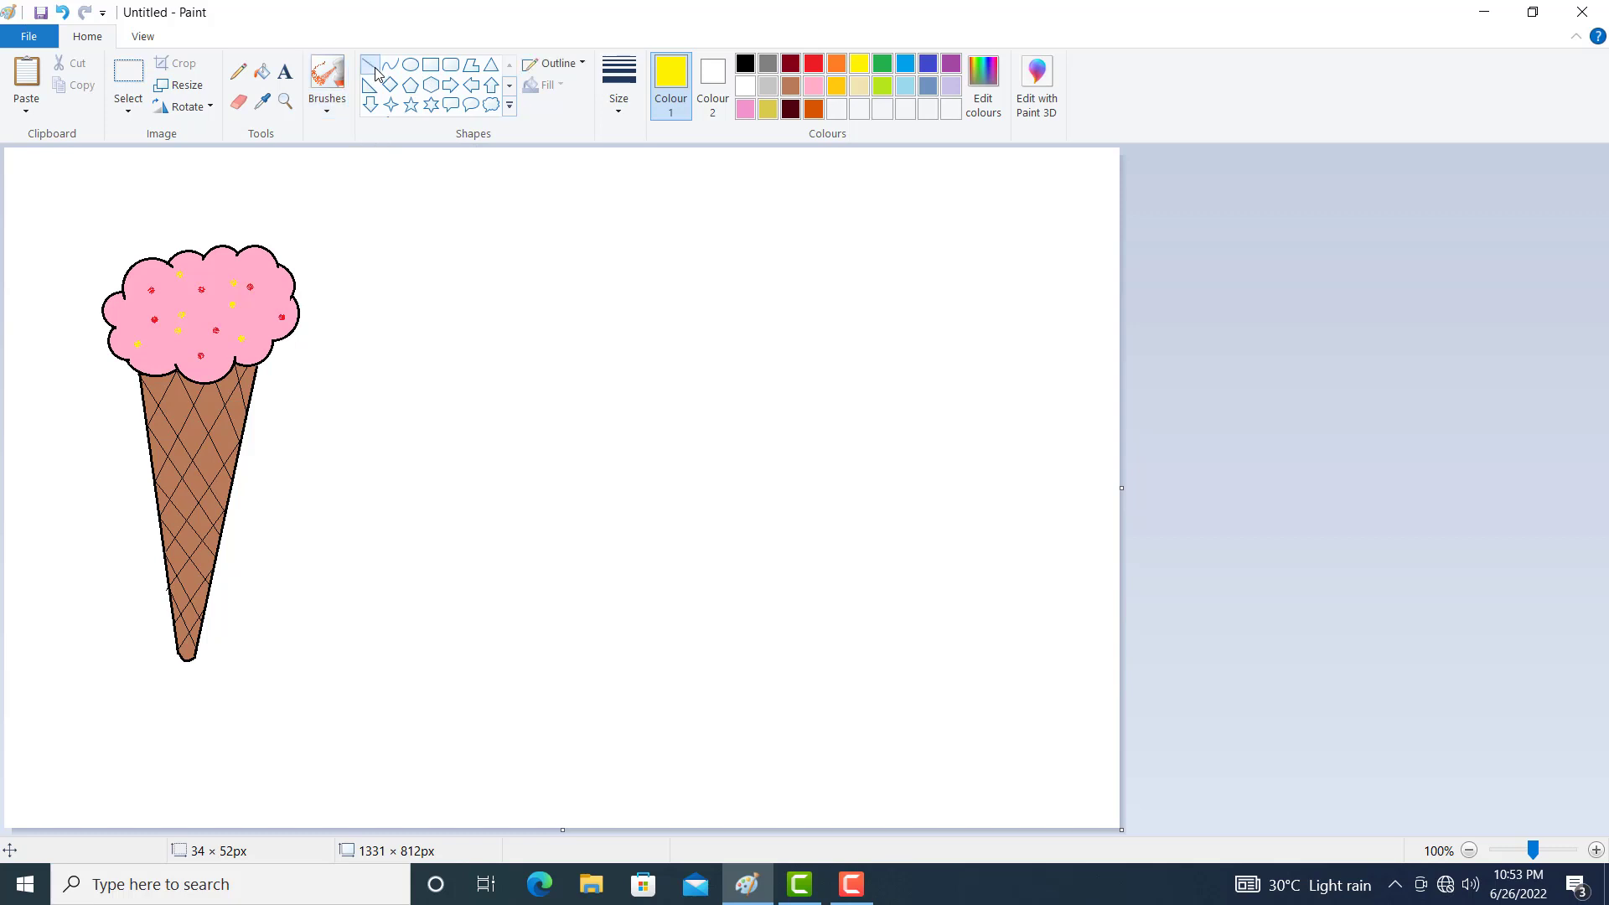
{"action": "left_click", "coordinate": [746, 66]}
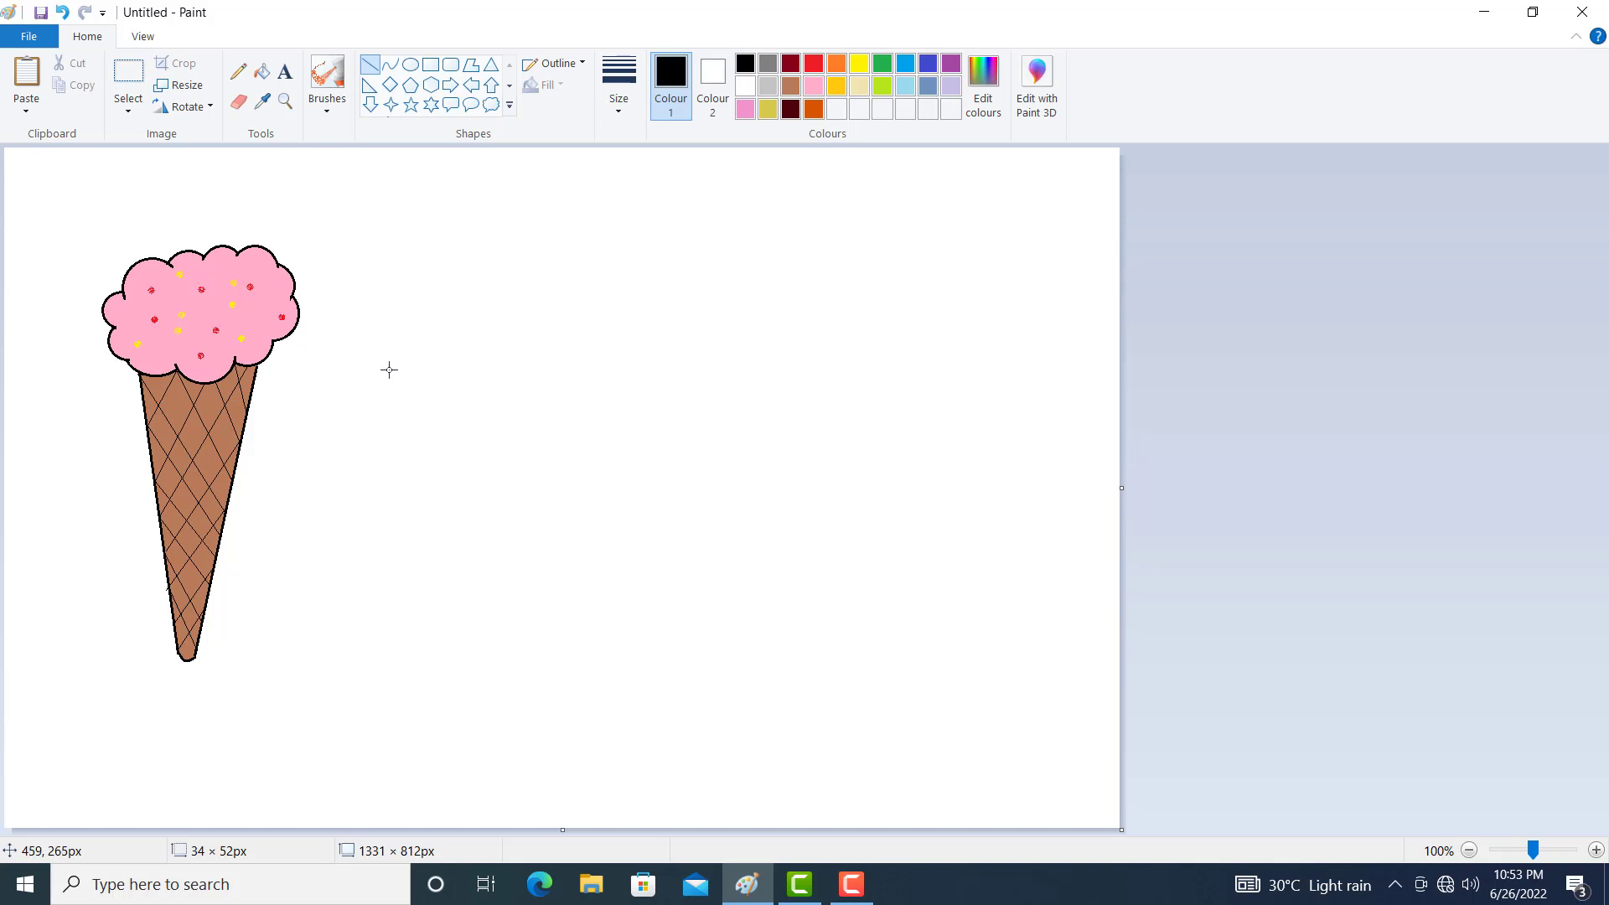
{"action": "left_click_drag", "start_coordinate": [385, 350], "coordinate": [408, 459]}
{"action": "left_click", "coordinate": [624, 108]}
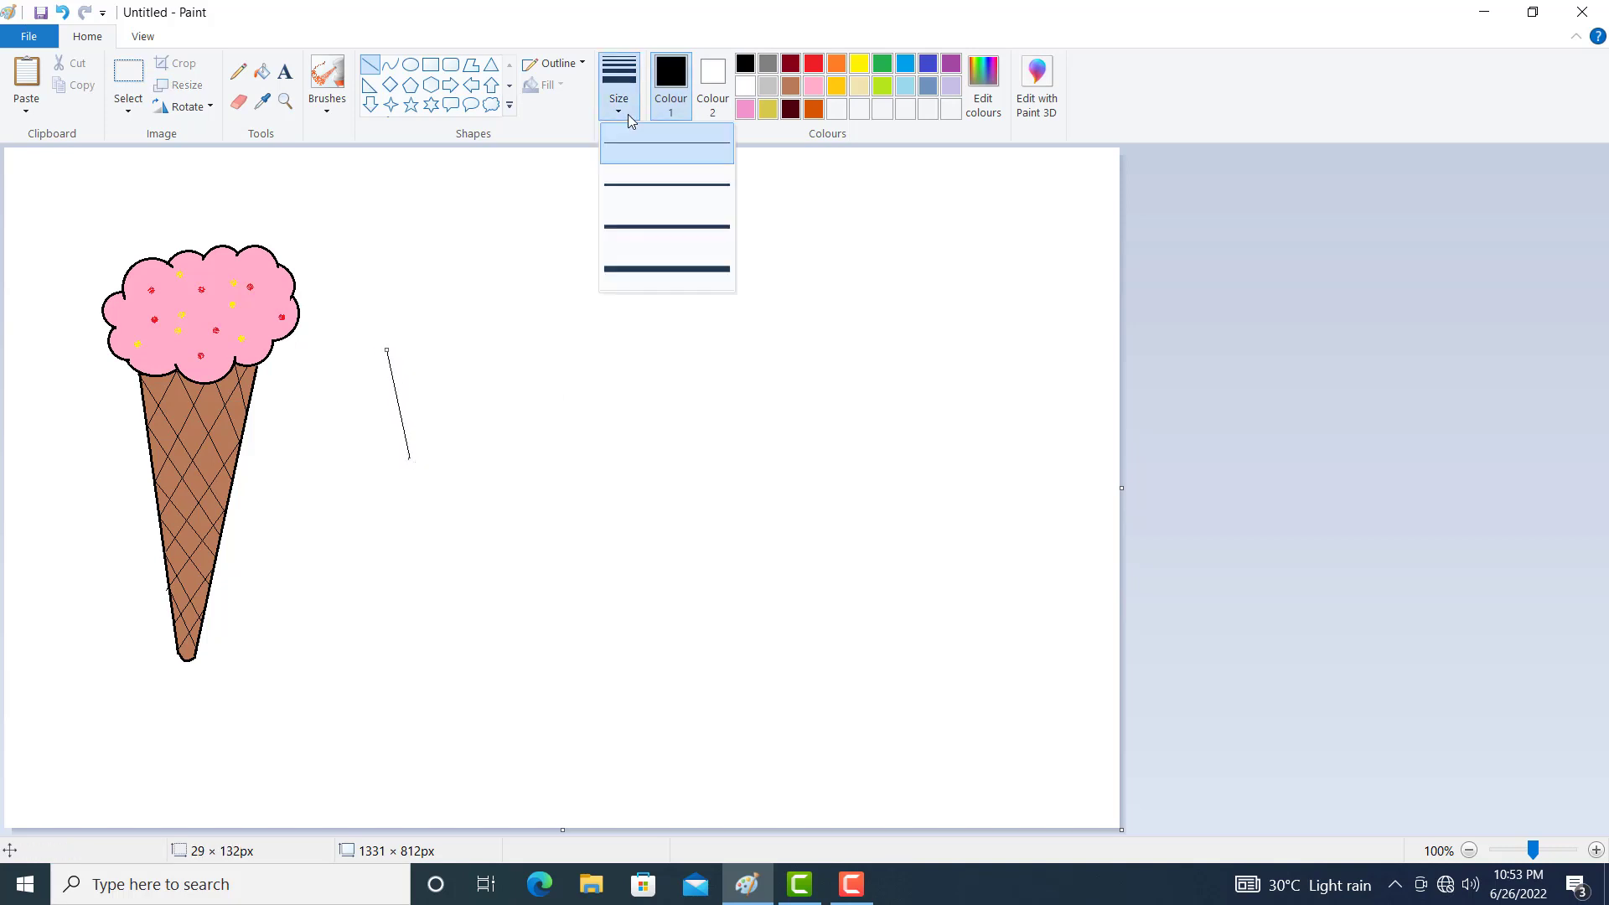
{"action": "left_click", "coordinate": [649, 181]}
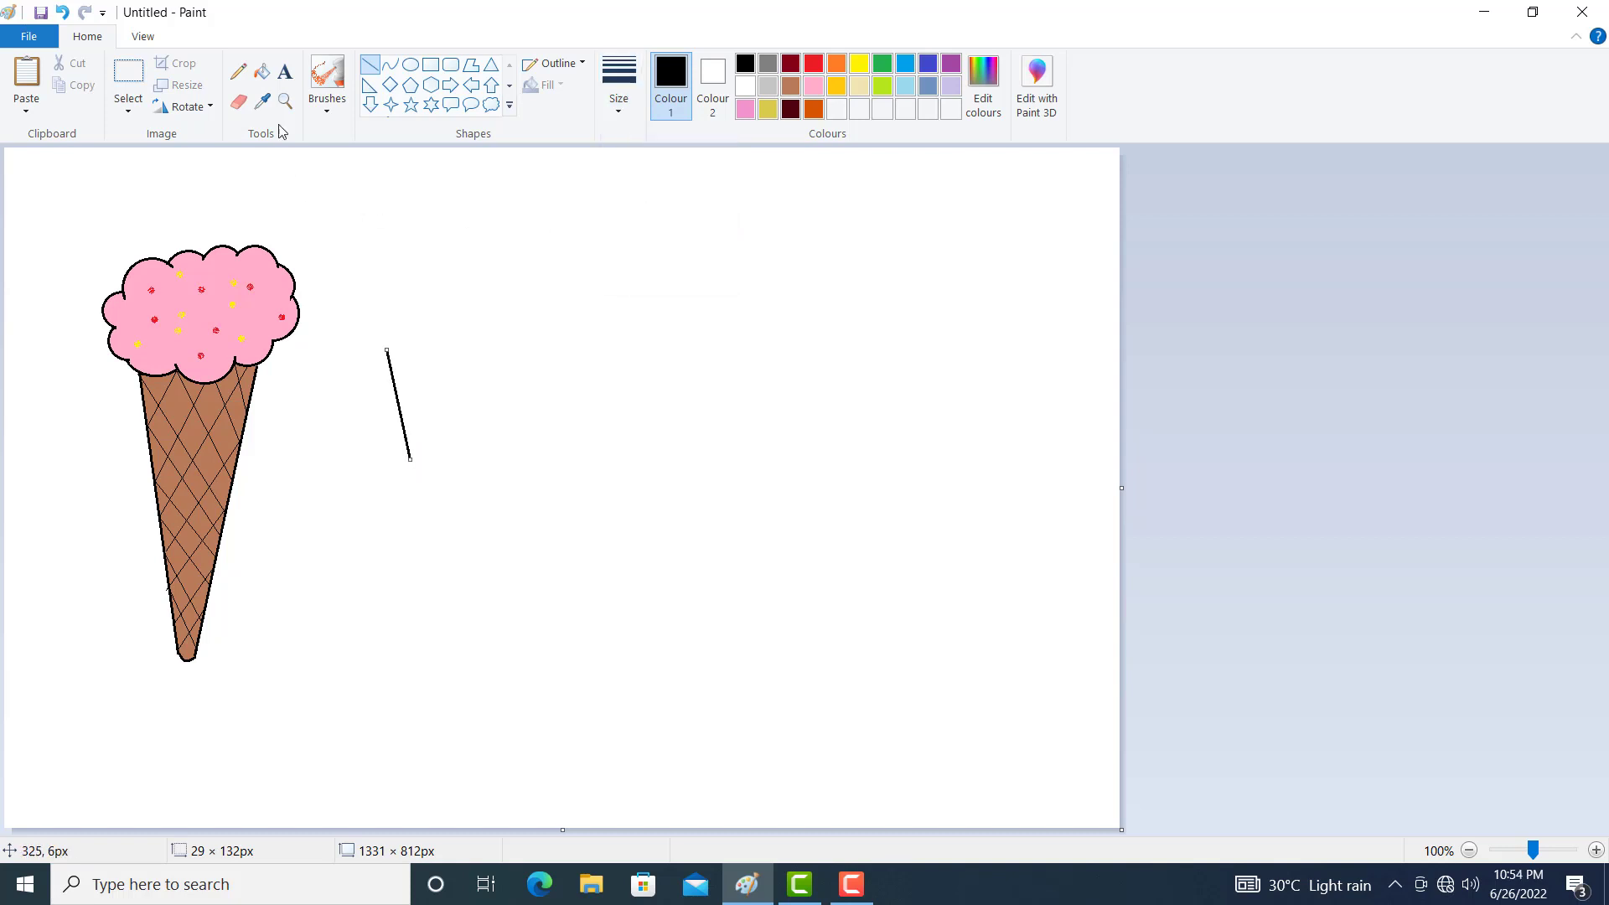
{"action": "left_click", "coordinate": [377, 70]}
{"action": "mouse_move", "coordinate": [558, 352]}
{"action": "left_mouse_down"}
{"action": "mouse_move", "coordinate": [499, 456]}
{"action": "mouse_move", "coordinate": [510, 465]}
{"action": "left_mouse_up"}
{"action": "key", "text": "ctrl+z"}
{"action": "key", "text": "ctrl+z"}
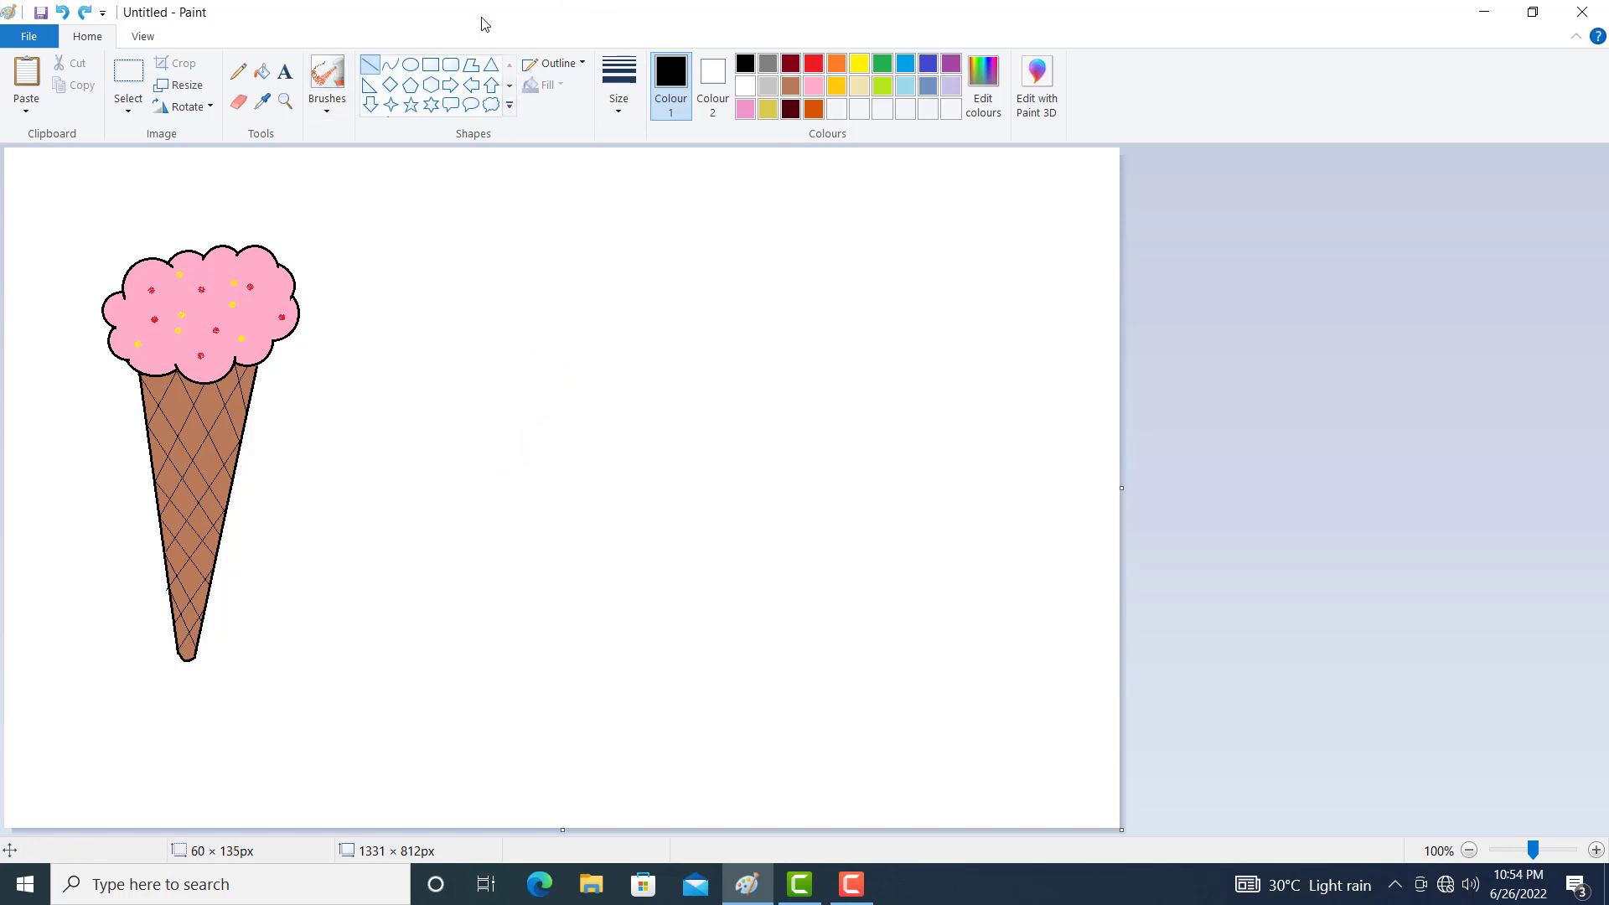
Draw a cup's downward-bulging rim curve about 179 px wide beside the cone, with two straight sides tapering inward from its ends
{"action": "left_click", "coordinate": [390, 64]}
{"action": "left_click_drag", "start_coordinate": [399, 372], "coordinate": [476, 402]}
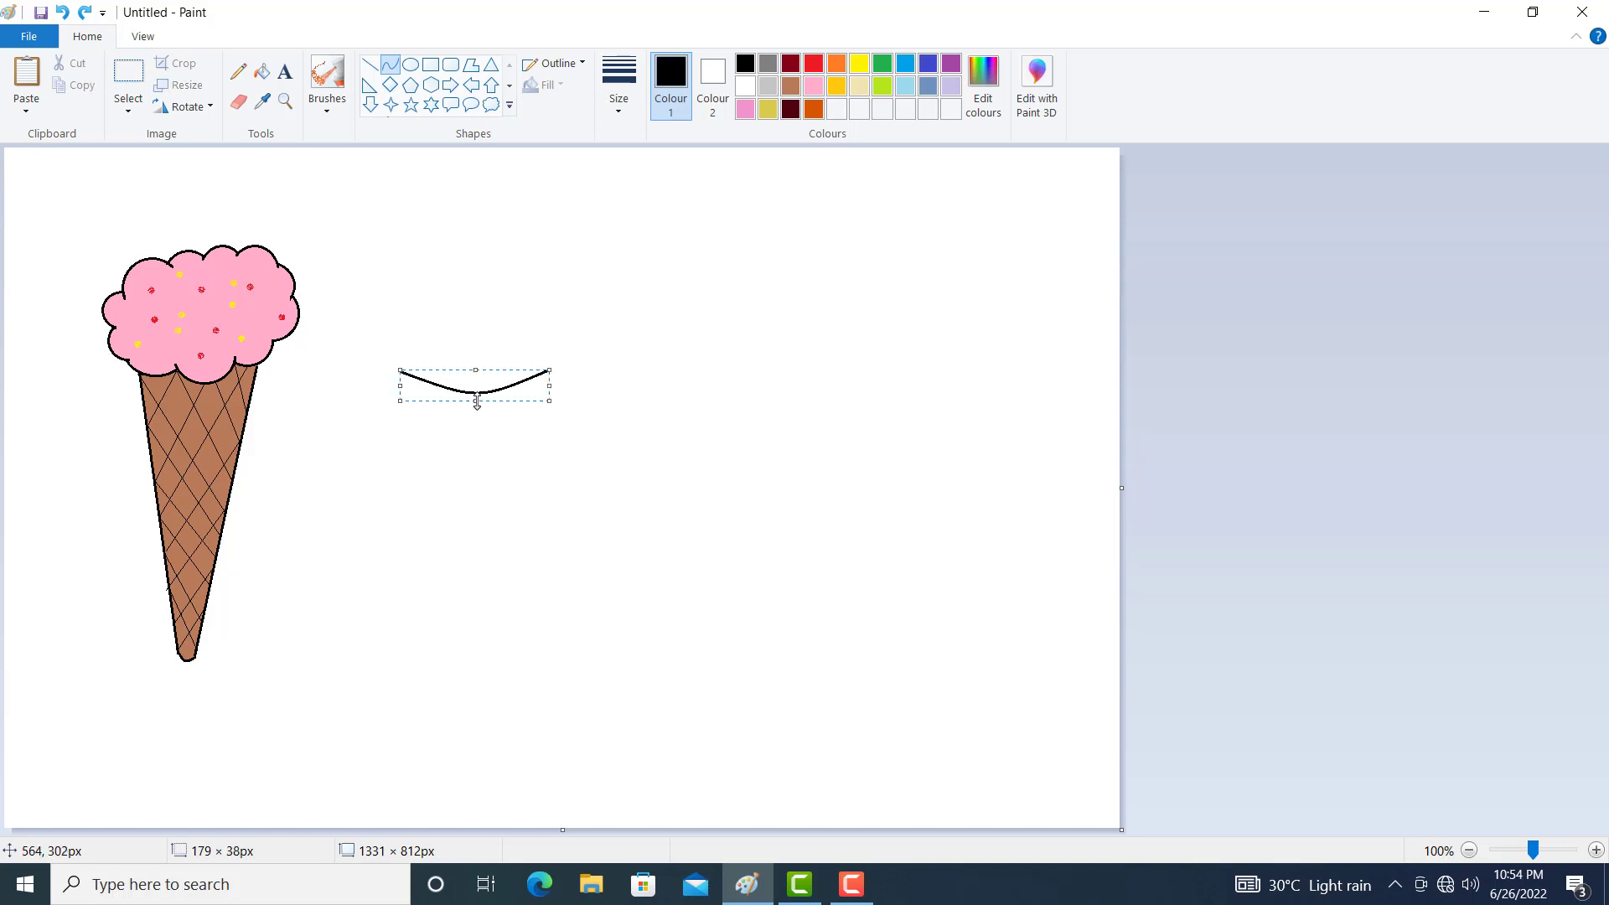
{"action": "left_click", "coordinate": [369, 65]}
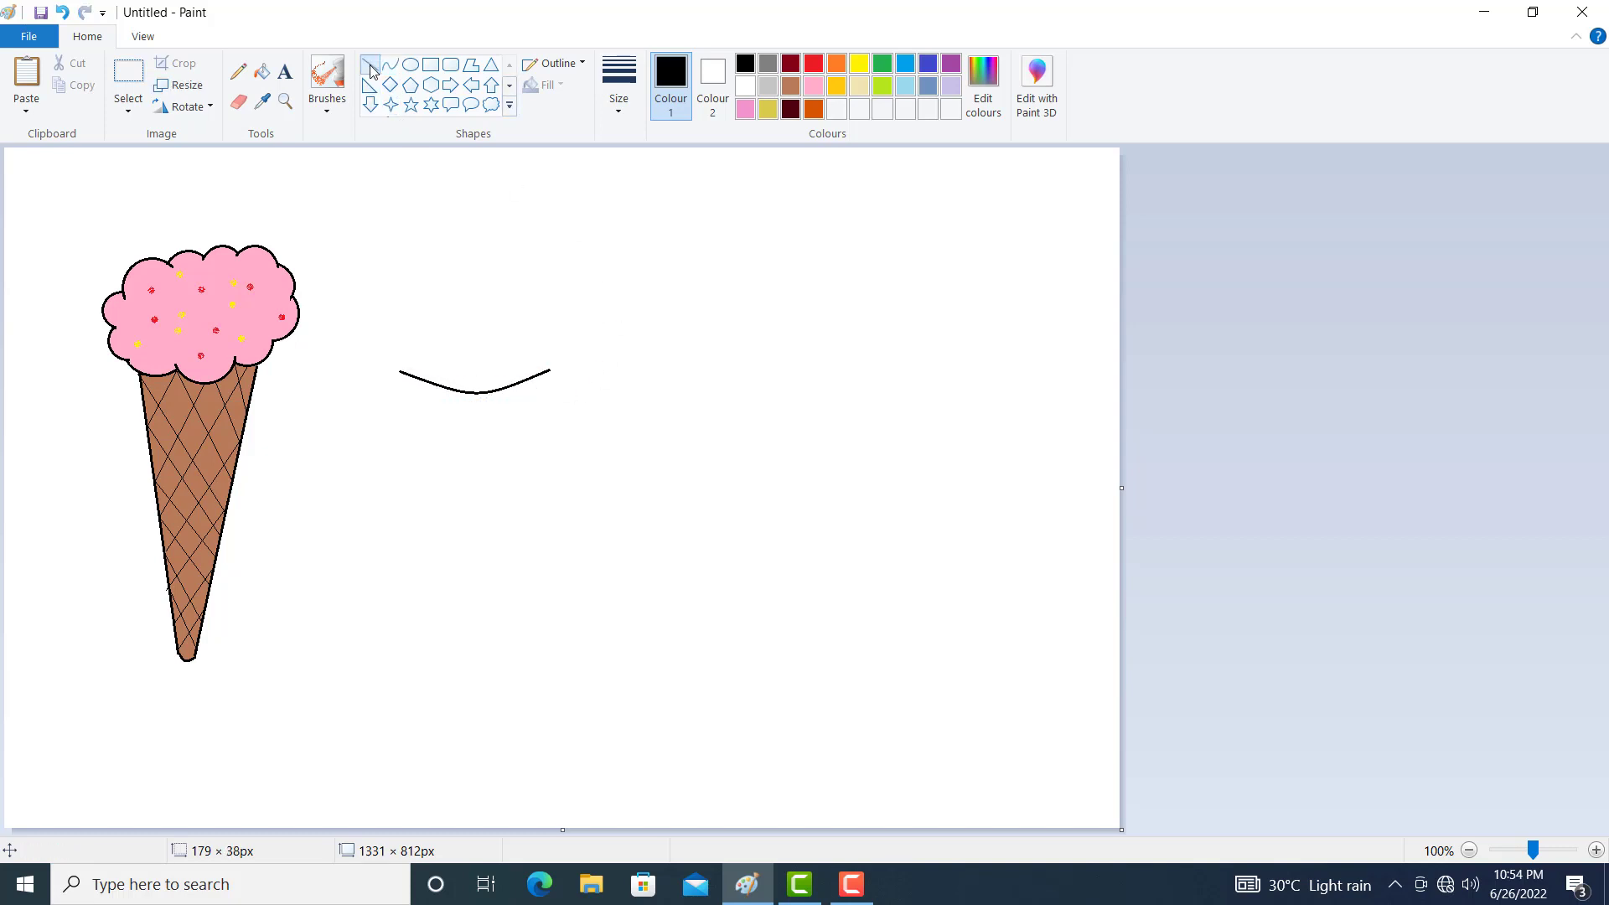
{"action": "left_click_drag", "start_coordinate": [399, 372], "coordinate": [440, 489]}
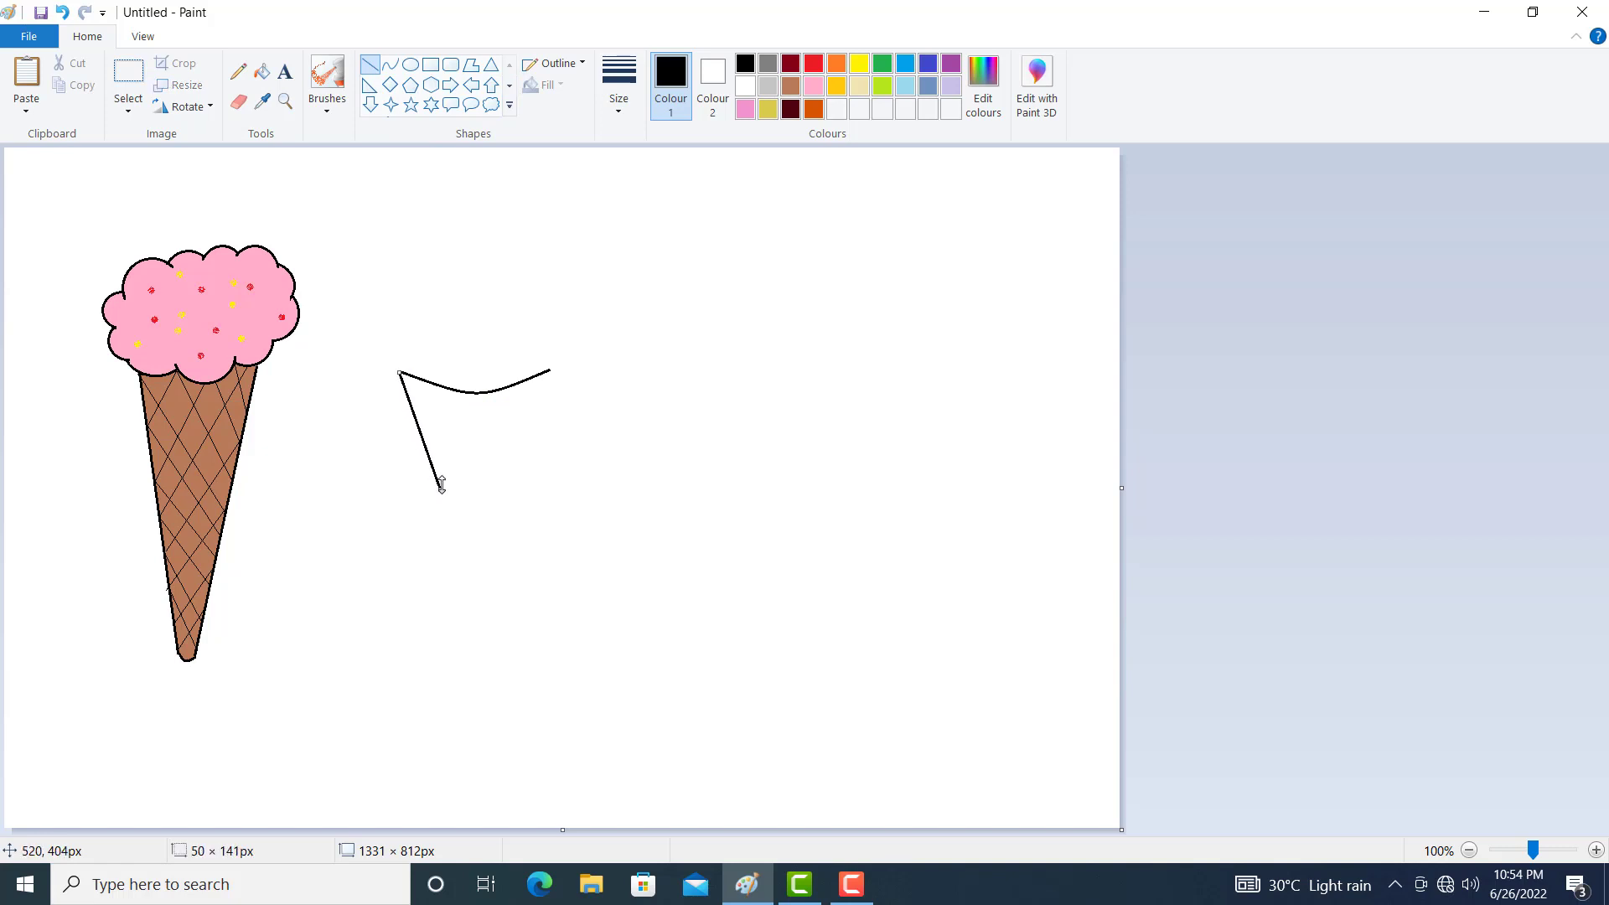
{"action": "left_click_drag", "start_coordinate": [548, 370], "coordinate": [501, 486]}
{"action": "left_click", "coordinate": [391, 69]}
{"action": "mouse_move", "coordinate": [440, 492]}
{"action": "left_mouse_down"}
{"action": "mouse_move", "coordinate": [501, 488]}
{"action": "mouse_move", "coordinate": [471, 493]}
{"action": "left_mouse_up"}
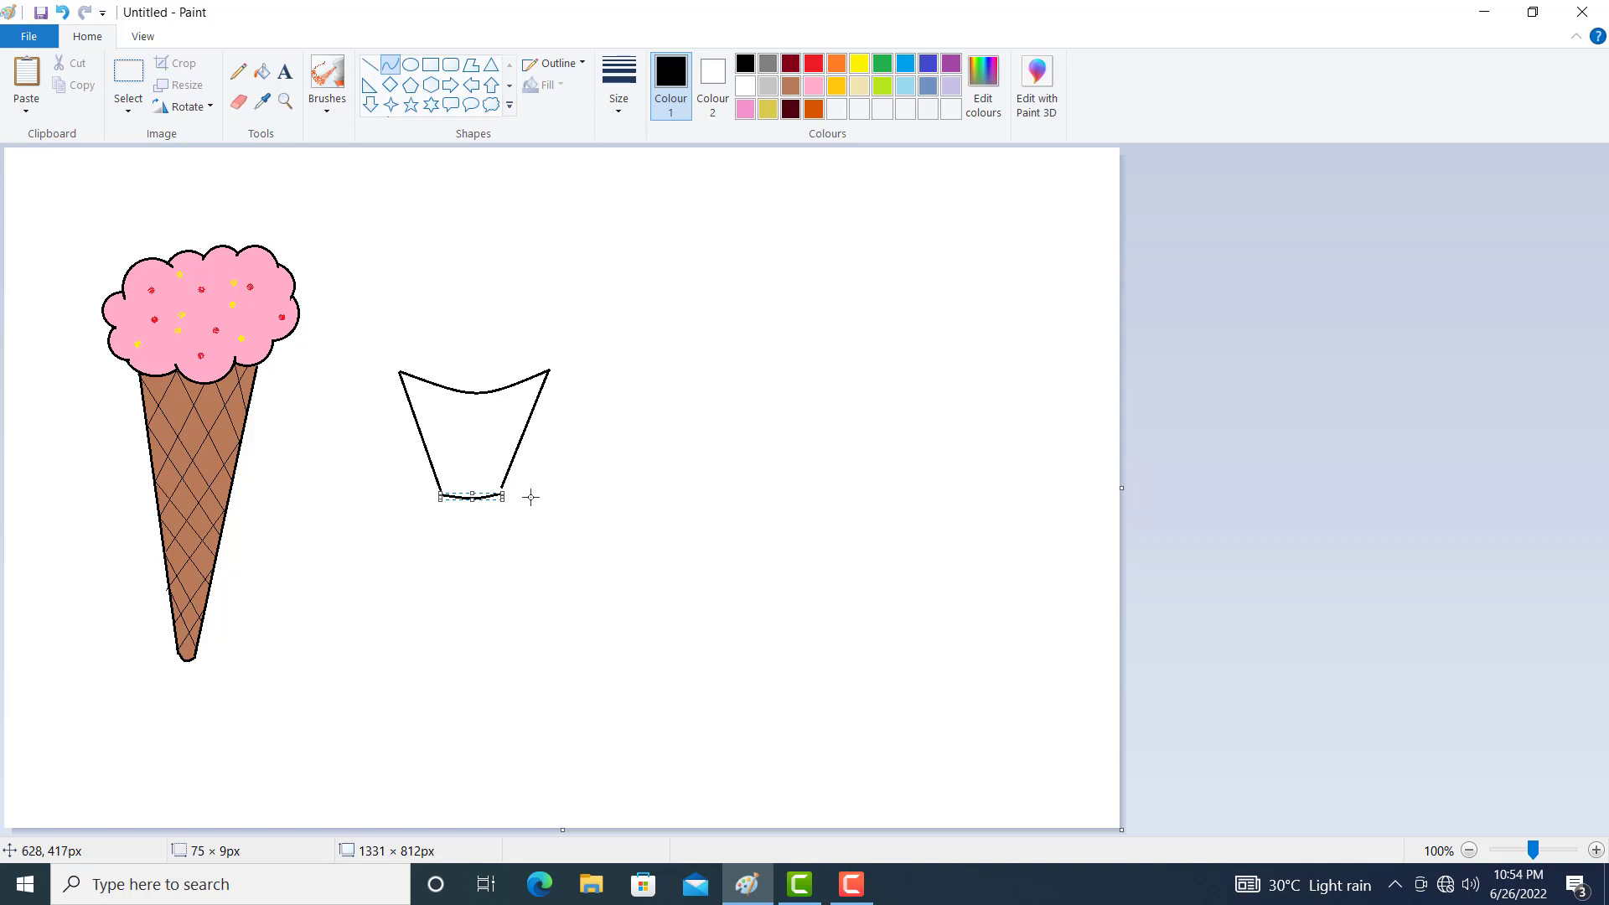
{"action": "left_click", "coordinate": [530, 497]}
{"action": "key", "text": "ctrl+z"}
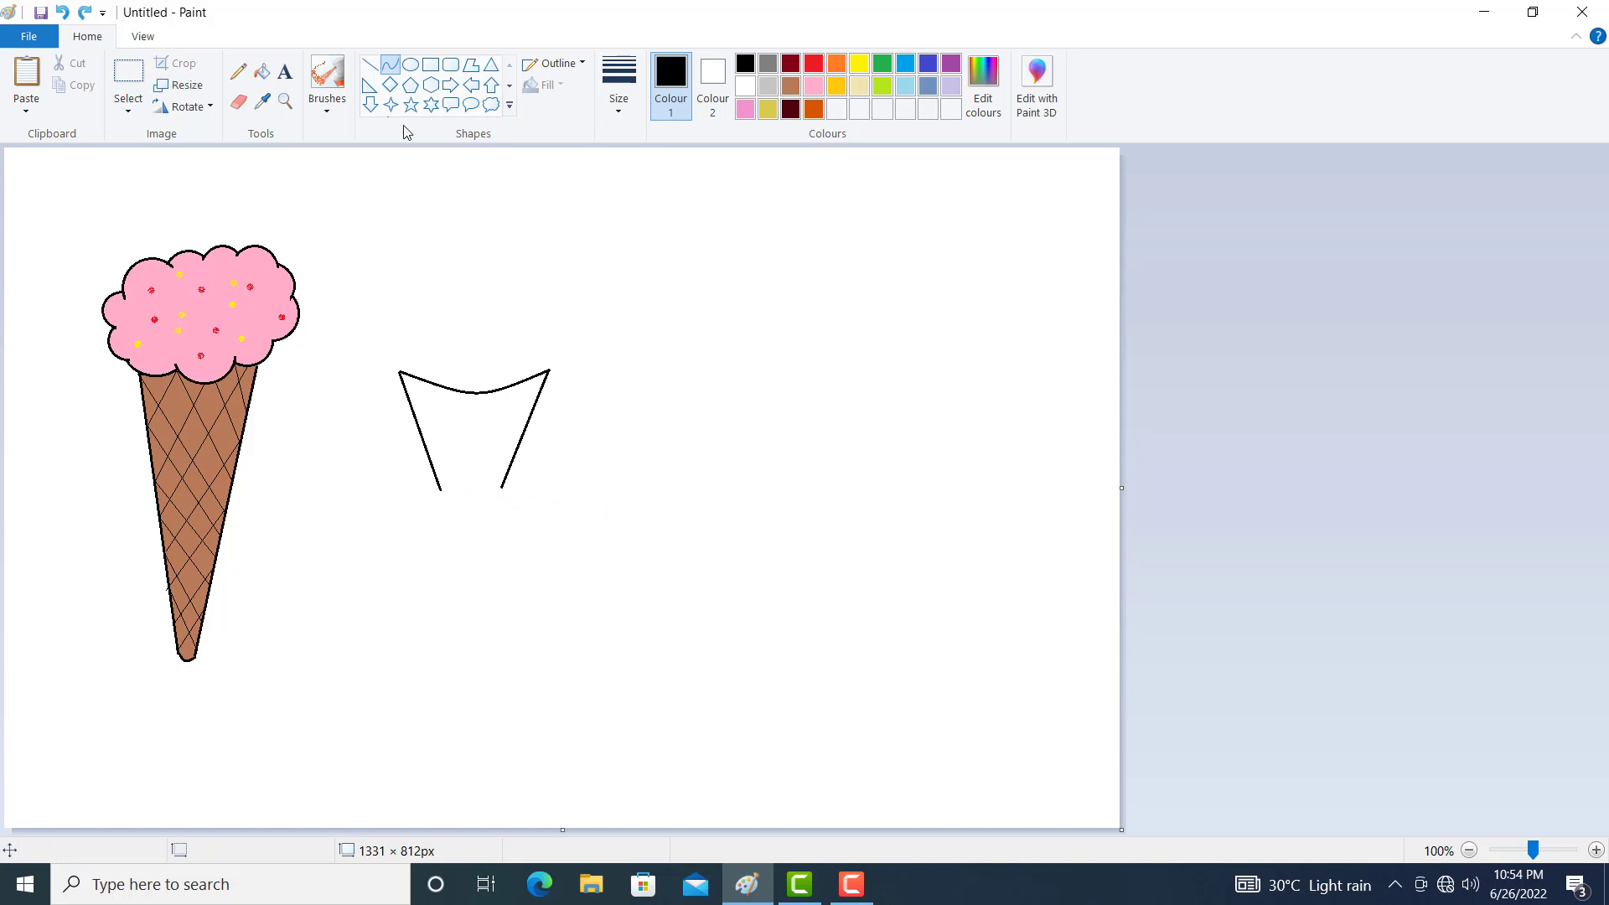
Close the cup's base with a downward-bulging curve about 79 px wide joining the lower ends of the sides
{"action": "left_click", "coordinate": [391, 65]}
{"action": "left_click_drag", "start_coordinate": [439, 487], "coordinate": [473, 503]}
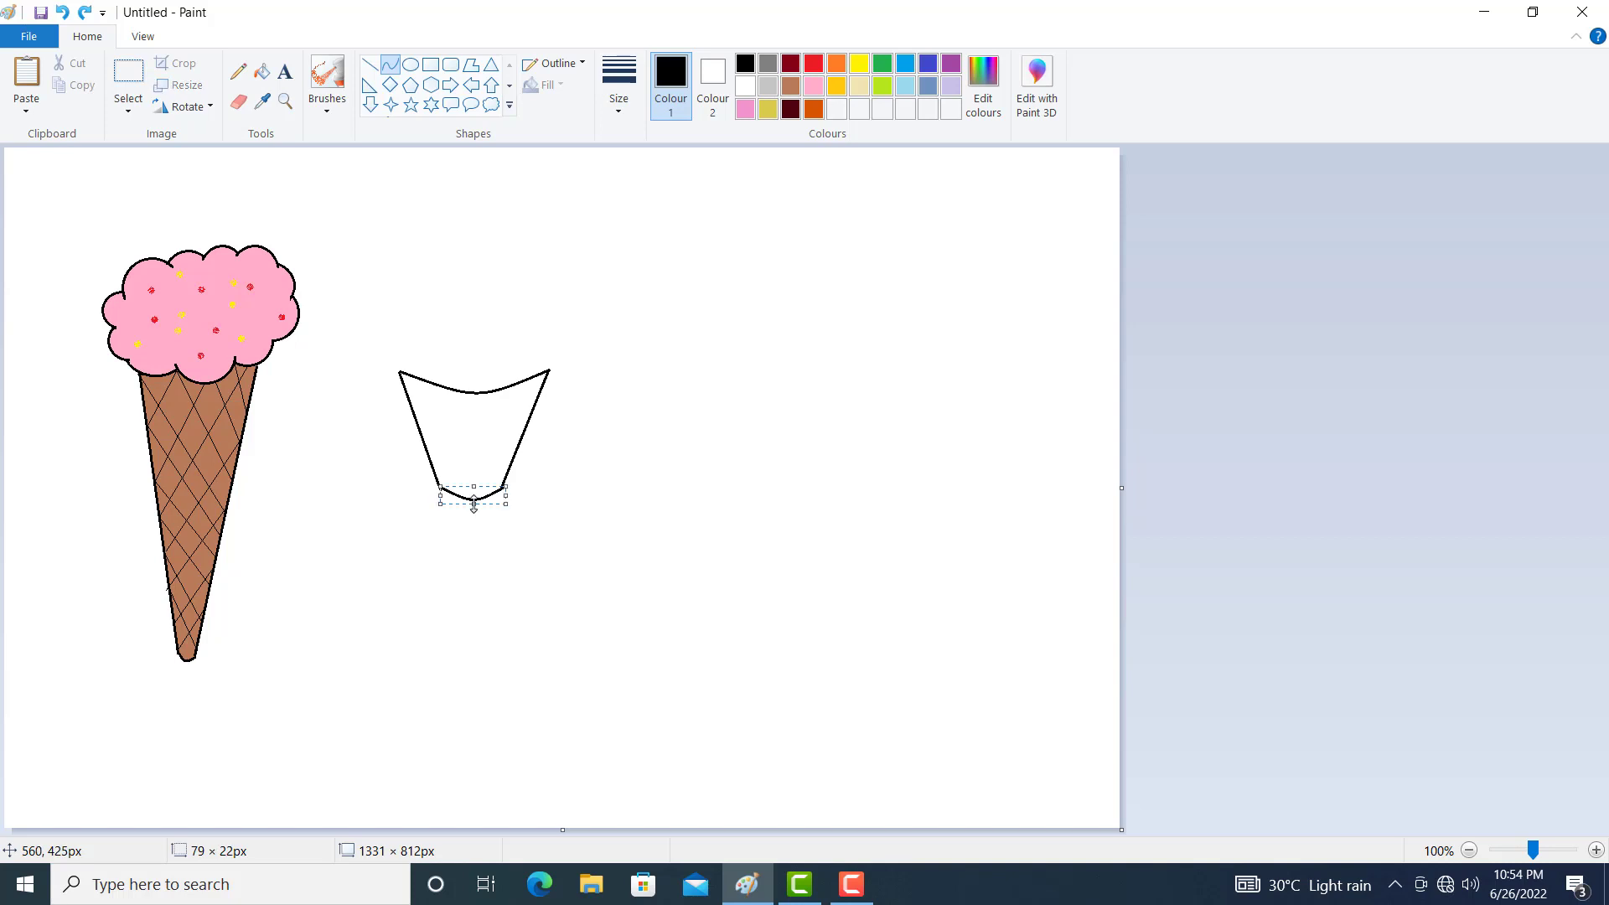
{"action": "left_click", "coordinate": [510, 521]}
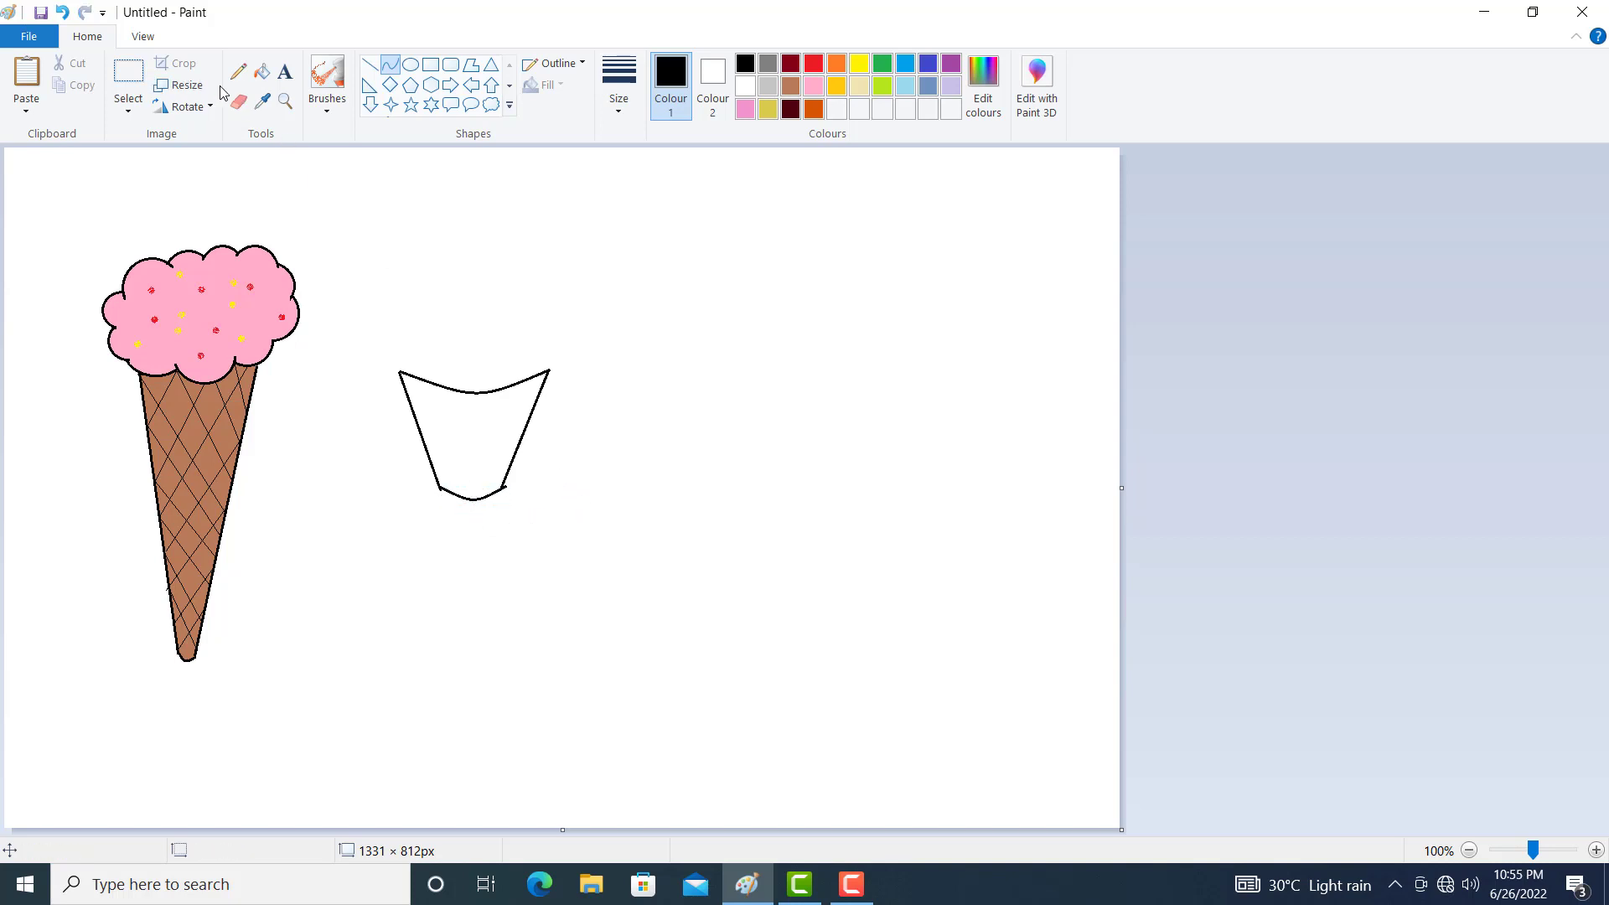
Erase the line ends that stick out at the cup's two bottom corners
{"action": "left_click", "coordinate": [285, 101]}
{"action": "left_click", "coordinate": [447, 486]}
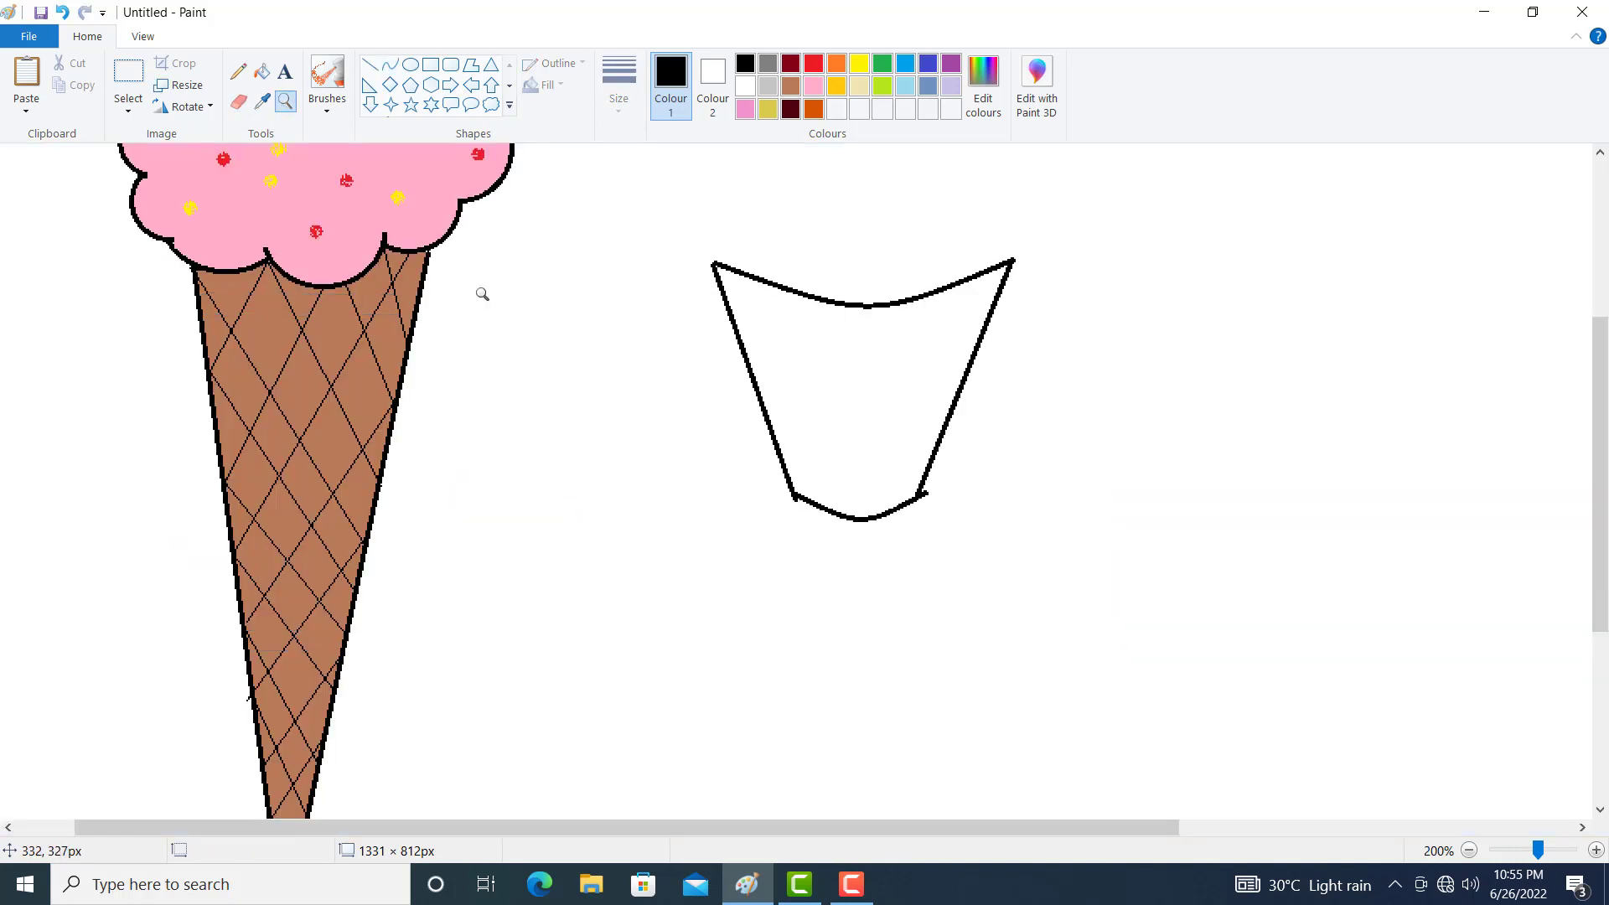
{"action": "left_click", "coordinate": [243, 107]}
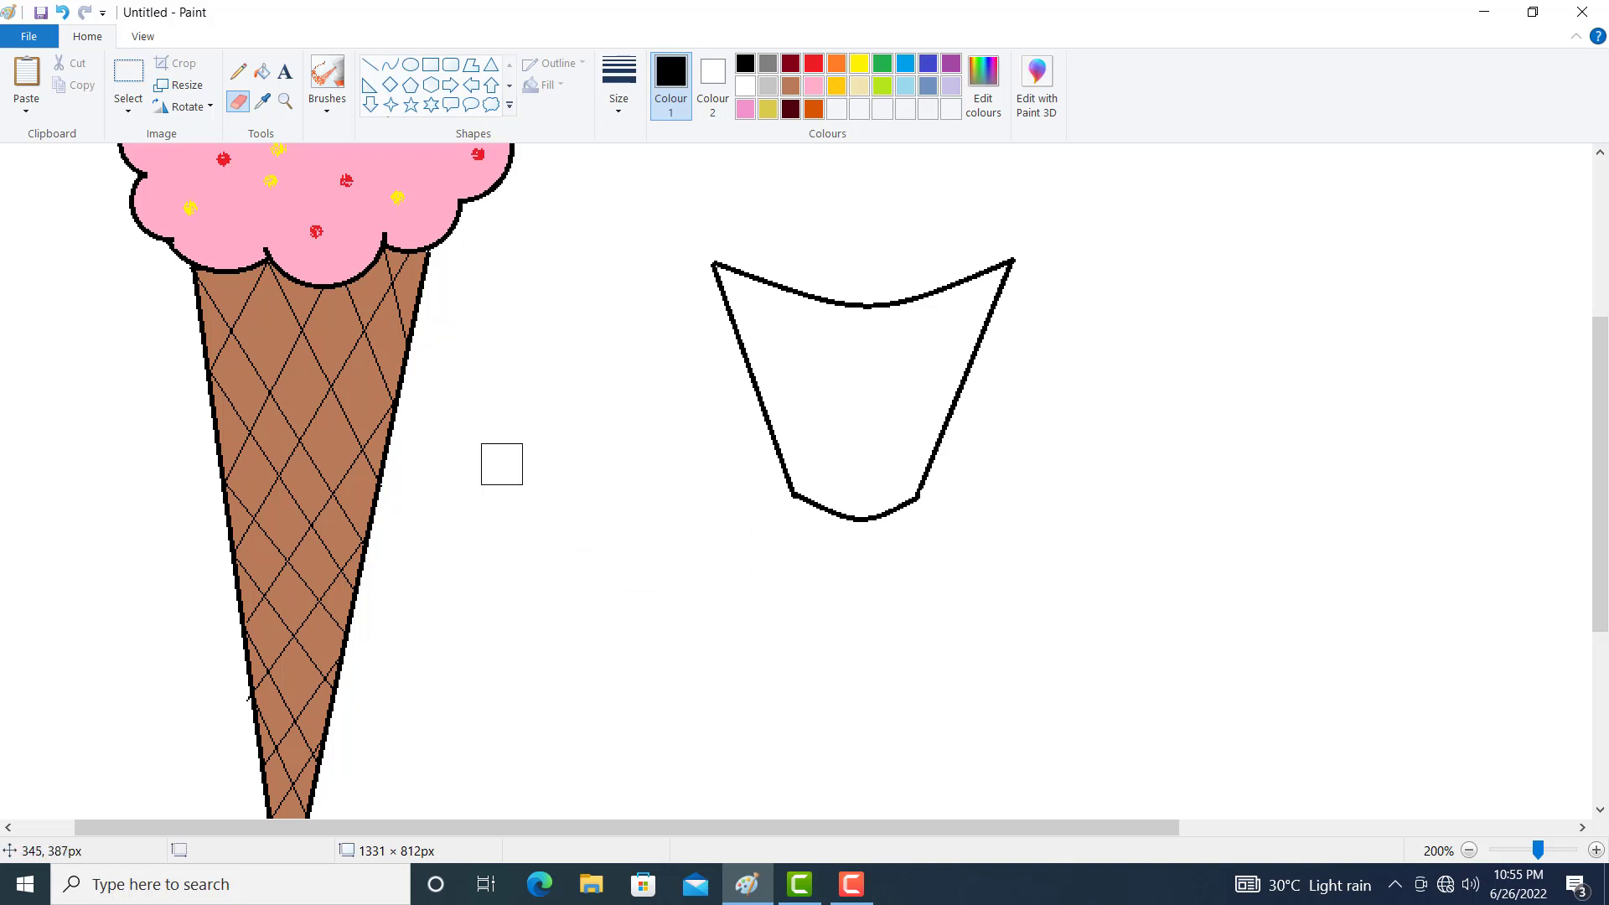
{"action": "left_click", "coordinate": [280, 110]}
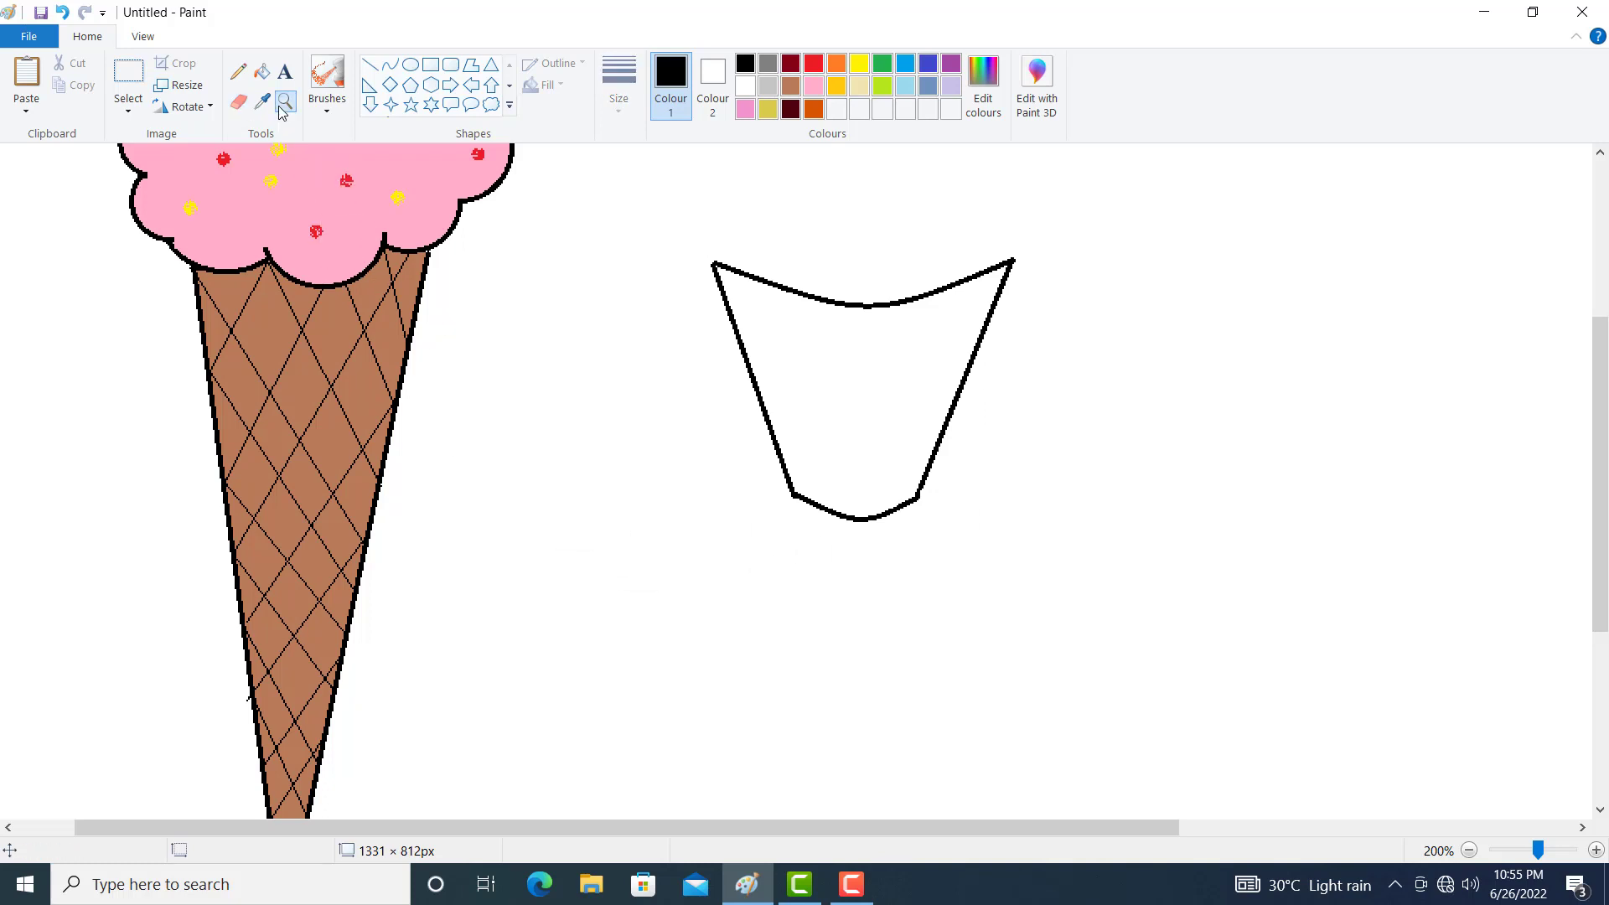
{"action": "right_click", "coordinate": [640, 440]}
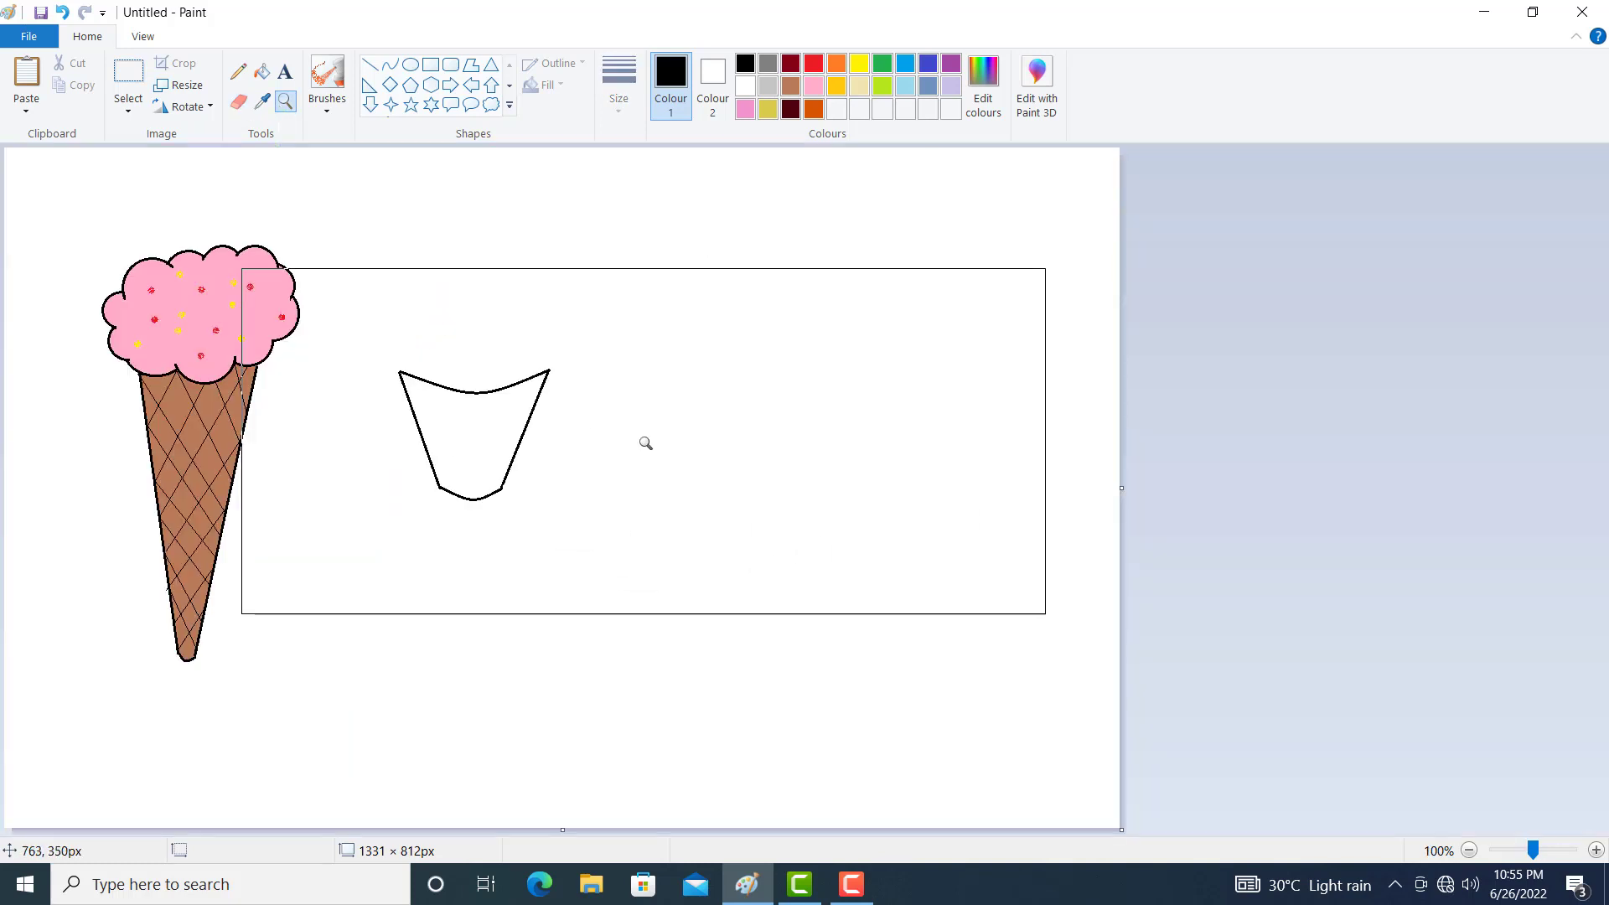
Draw a freehand domed scoop above the cup's rim with the pencil and fill it with dark red
{"action": "left_click", "coordinate": [238, 72]}
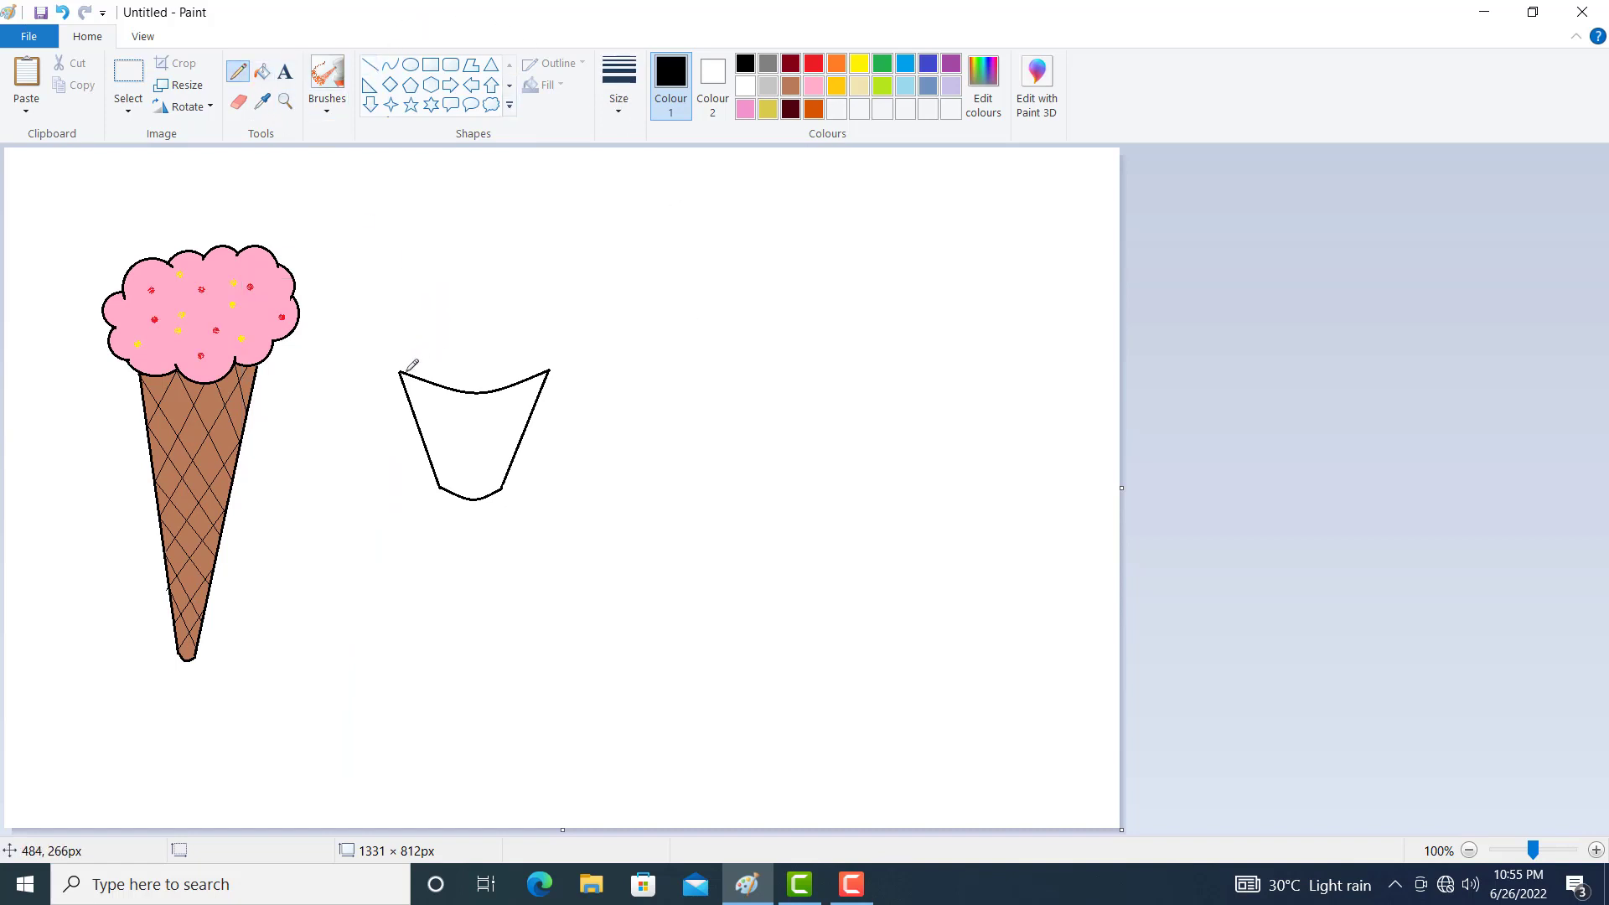
{"action": "mouse_move", "coordinate": [400, 355]}
{"action": "left_mouse_down"}
{"action": "mouse_move", "coordinate": [453, 317]}
{"action": "mouse_move", "coordinate": [495, 319]}
{"action": "mouse_move", "coordinate": [536, 348]}
{"action": "left_mouse_up"}
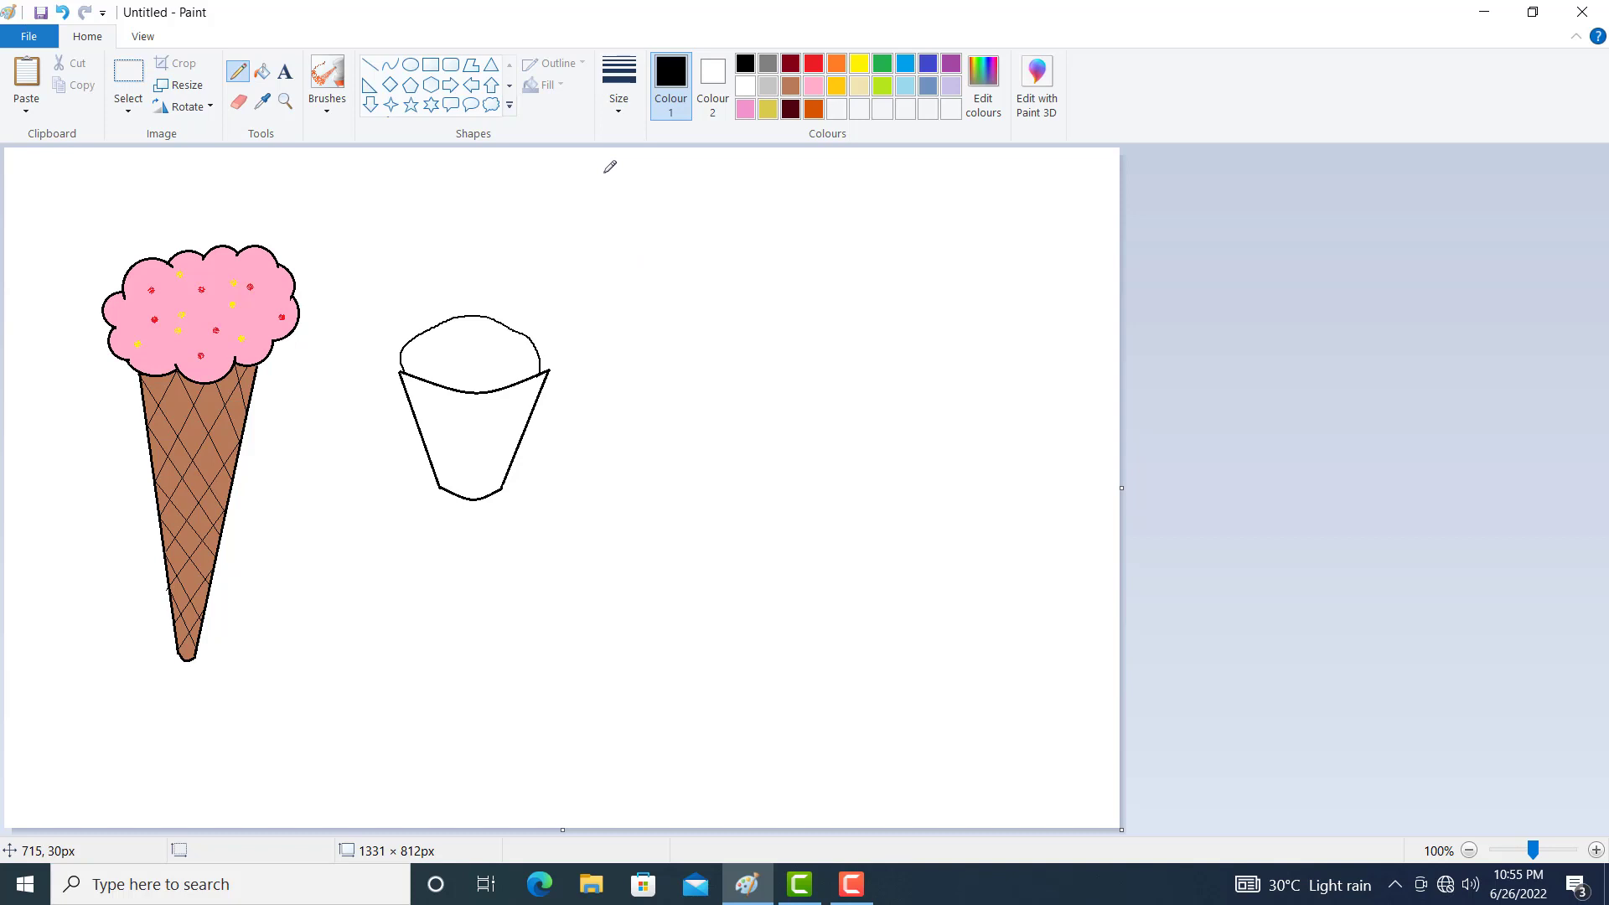
{"action": "left_click", "coordinate": [789, 65]}
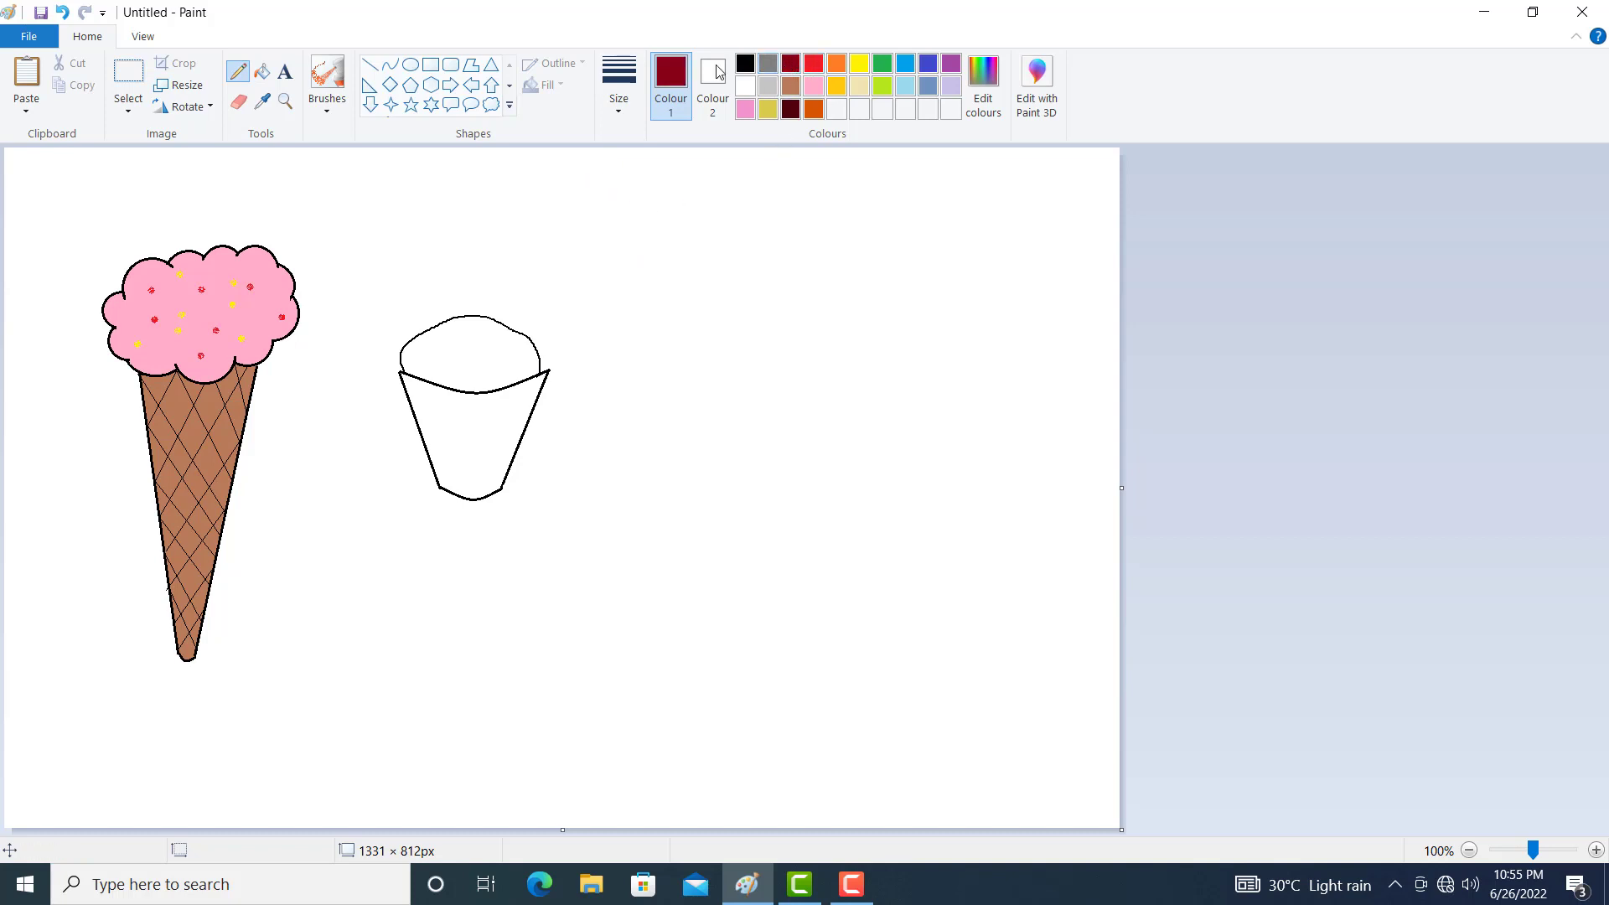
{"action": "left_click", "coordinate": [262, 76]}
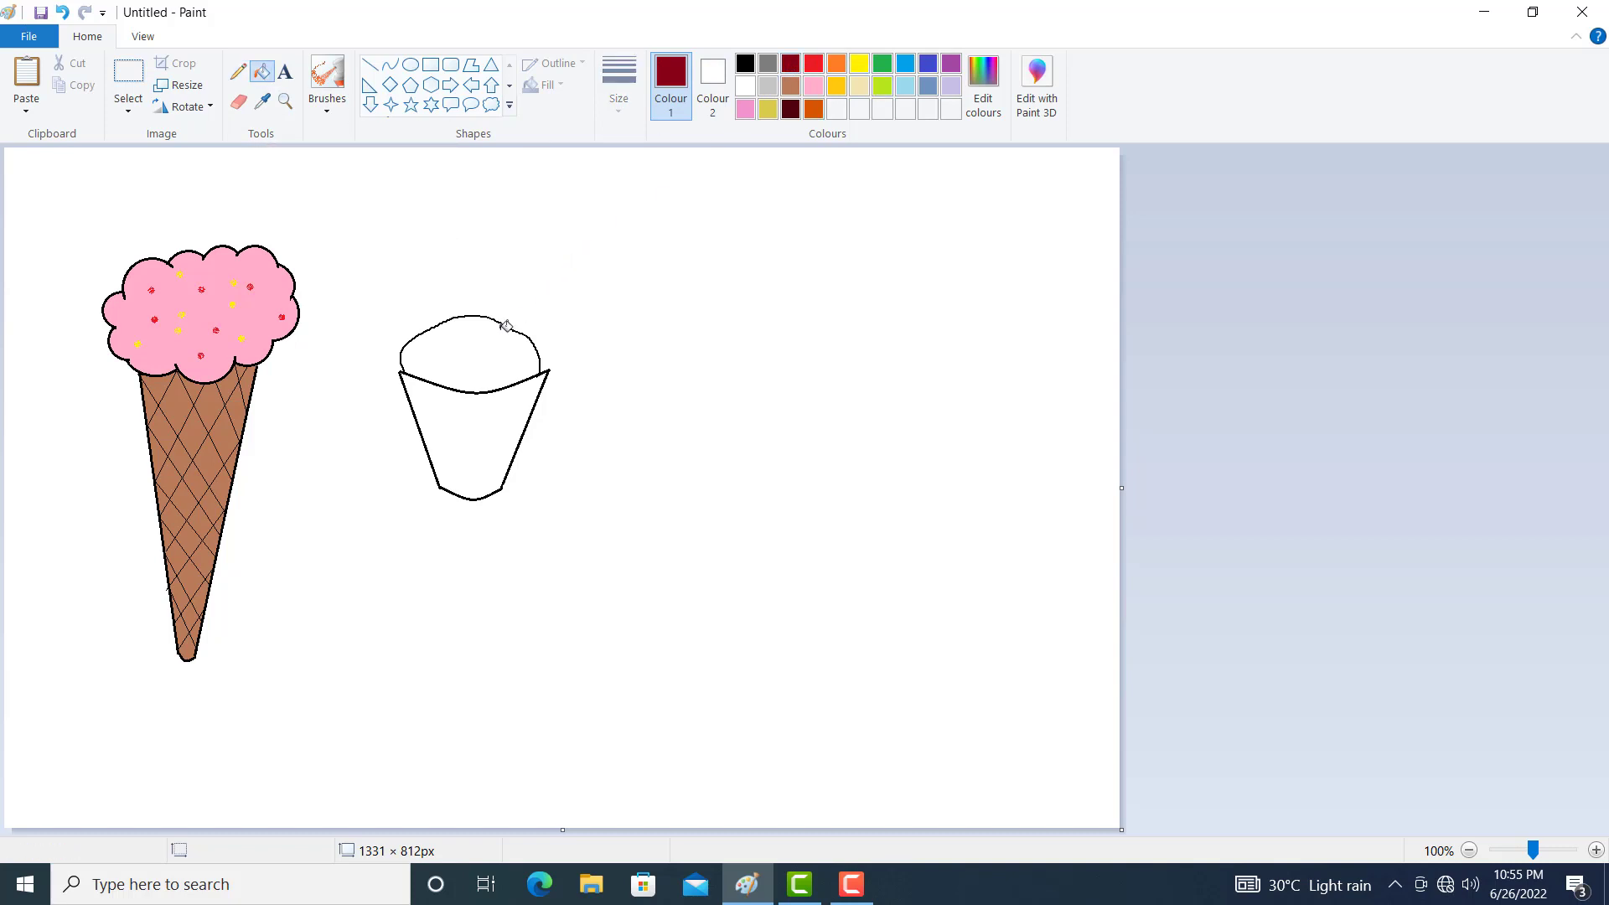
{"action": "left_click", "coordinate": [521, 352]}
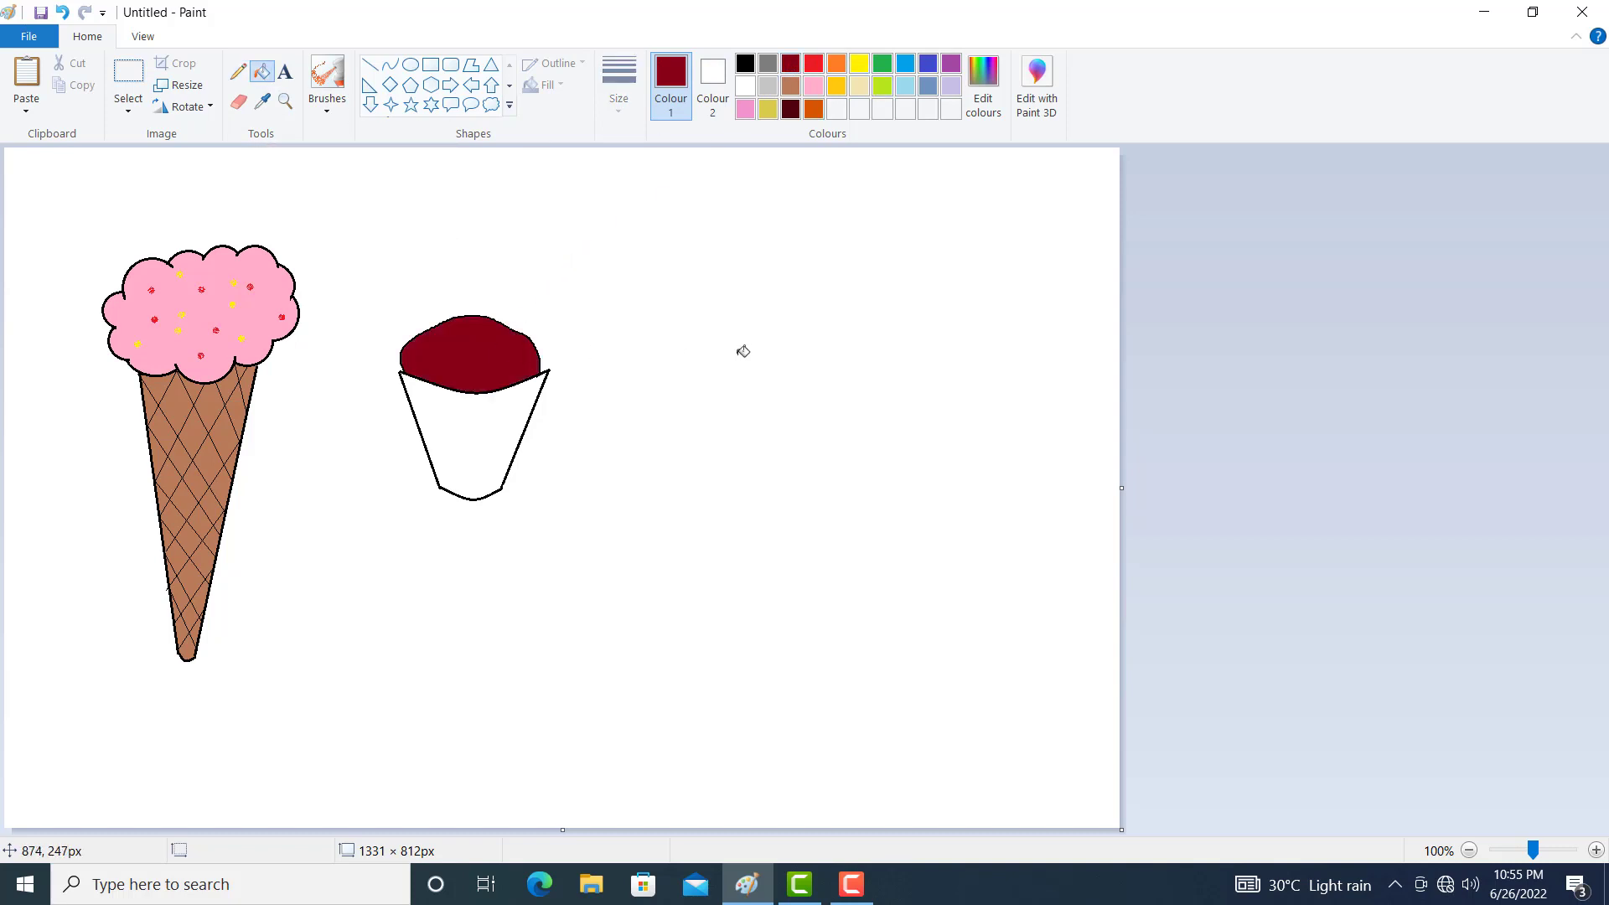
Draw a narrow spoon handle from three black lines, rising to the right from the scoop's upper right edge
{"action": "left_click", "coordinate": [370, 66]}
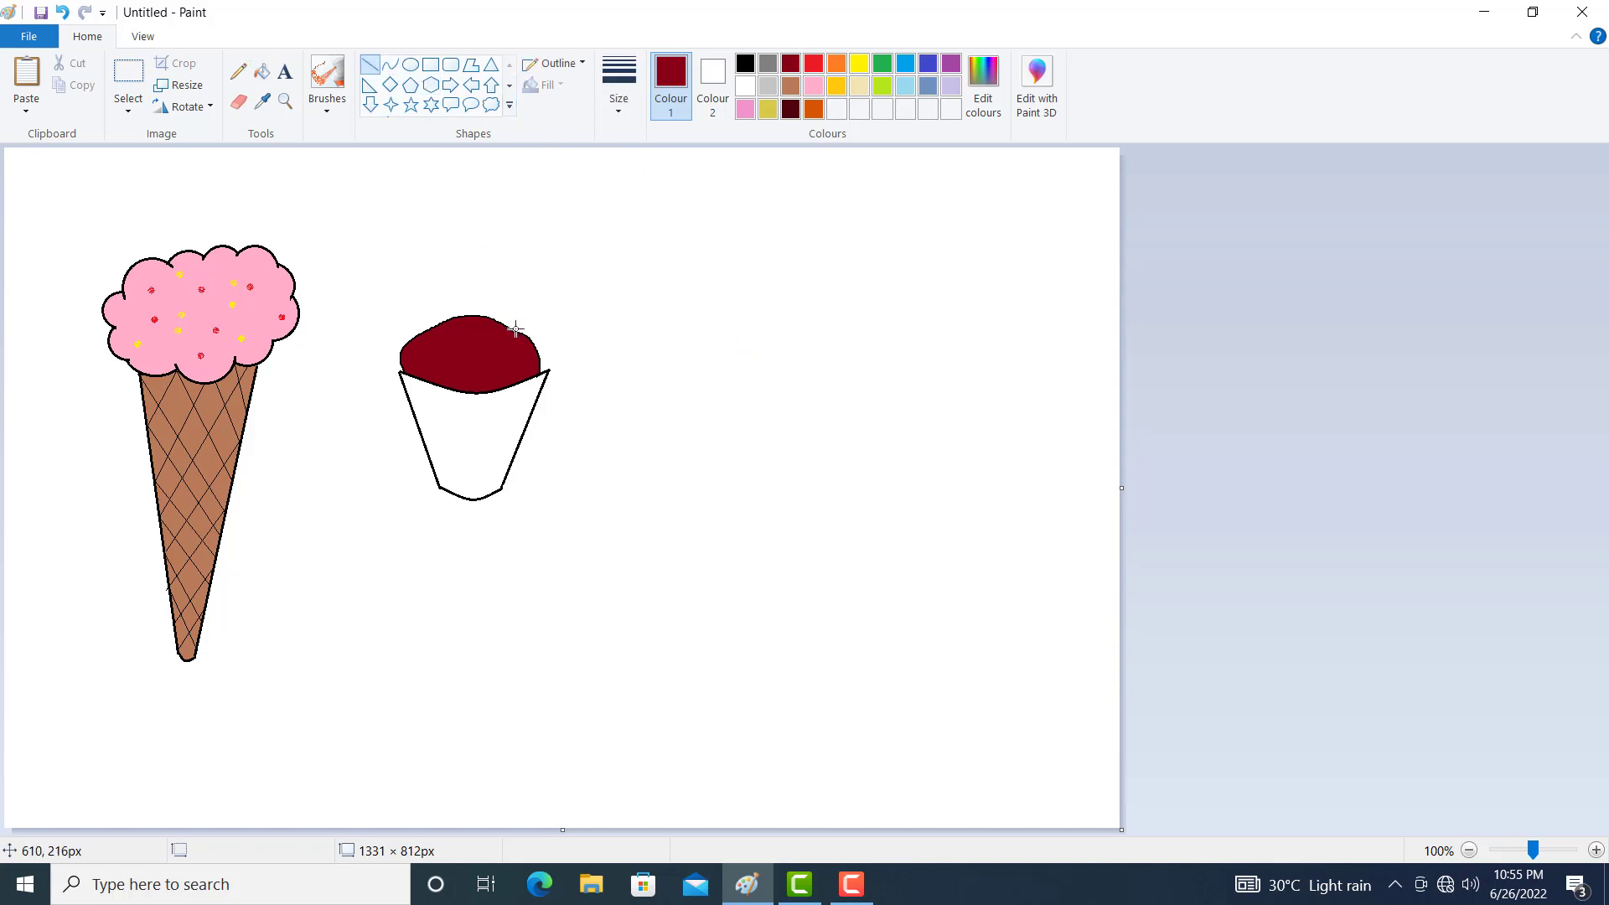
{"action": "left_click", "coordinate": [745, 66]}
{"action": "mouse_move", "coordinate": [508, 327]}
{"action": "left_mouse_down"}
{"action": "mouse_move", "coordinate": [584, 285]}
{"action": "mouse_move", "coordinate": [595, 306]}
{"action": "mouse_move", "coordinate": [534, 341]}
{"action": "left_mouse_up"}
{"action": "left_click", "coordinate": [593, 287]}
{"action": "left_click", "coordinate": [597, 310]}
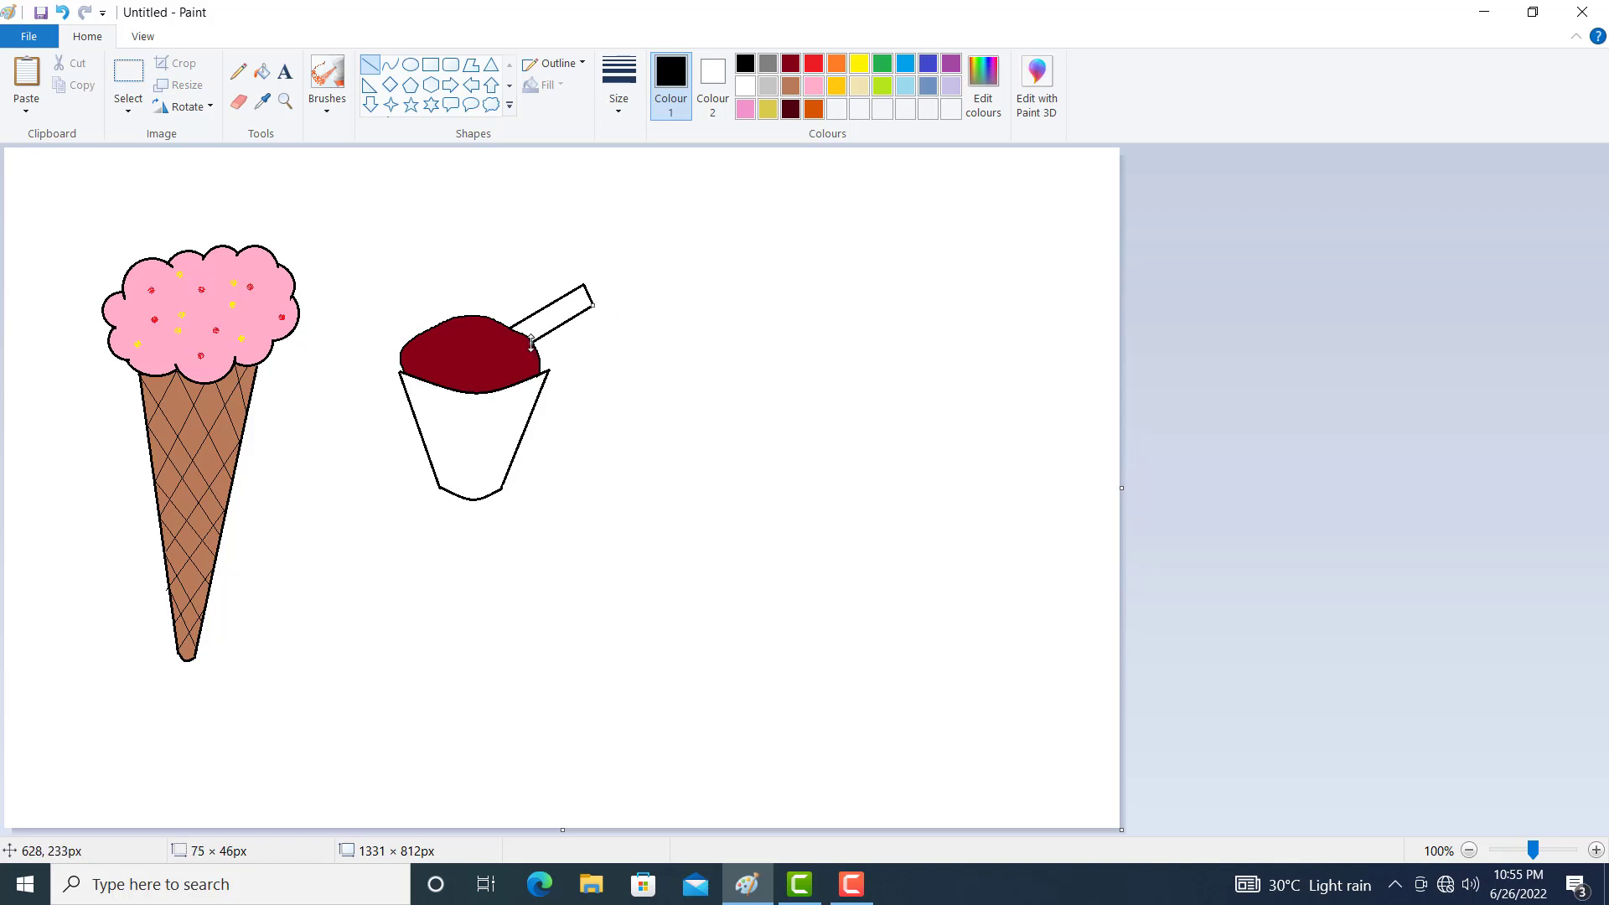
{"action": "left_click", "coordinate": [581, 341]}
Draw a second, slightly larger black freehand outline over the dark red scoop, broken where the spoon handle crosses it
{"action": "left_click", "coordinate": [237, 71]}
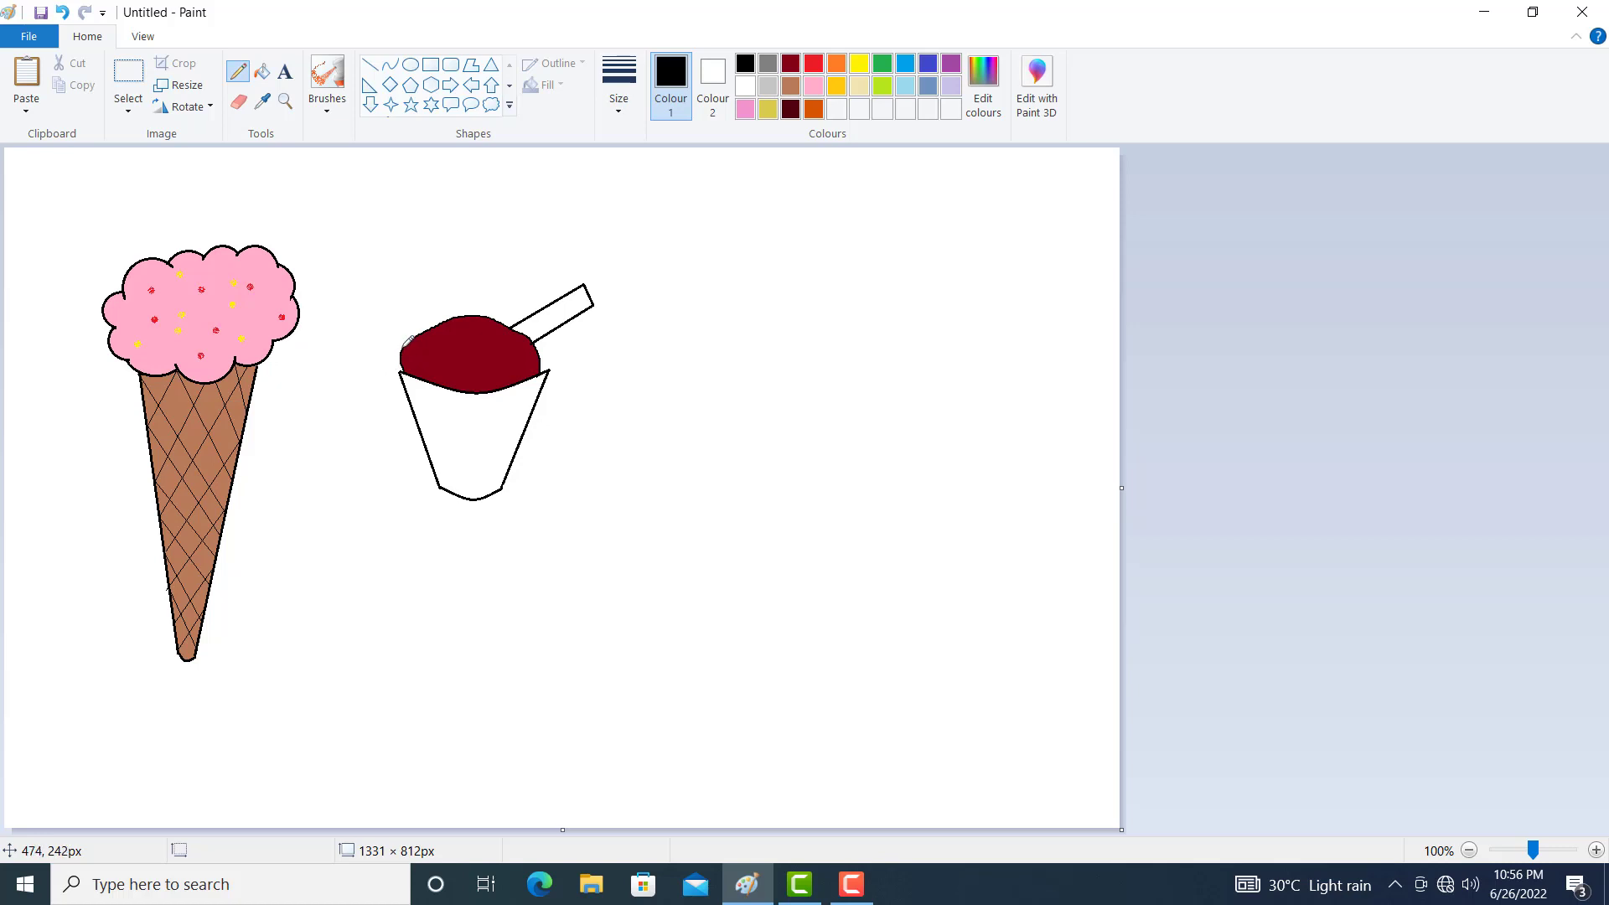
{"action": "left_click_drag", "start_coordinate": [440, 310], "coordinate": [504, 315]}
Darken the dark red into a custom maroon with red 74, green 0 and blue 12
{"action": "left_click", "coordinate": [791, 67]}
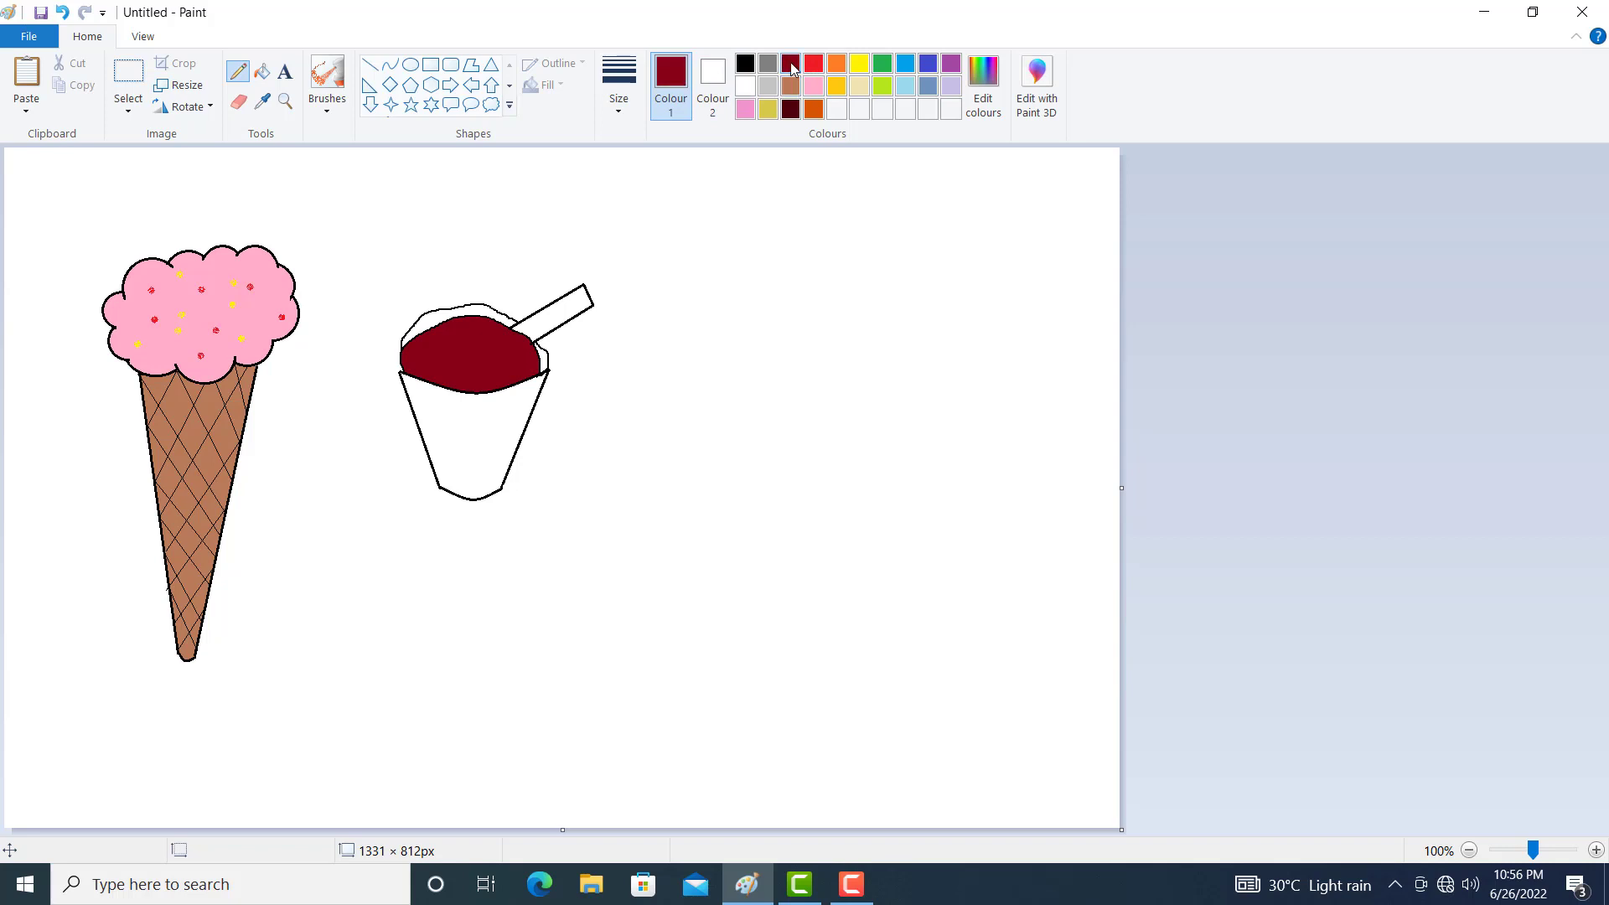
{"action": "left_click", "coordinate": [986, 105]}
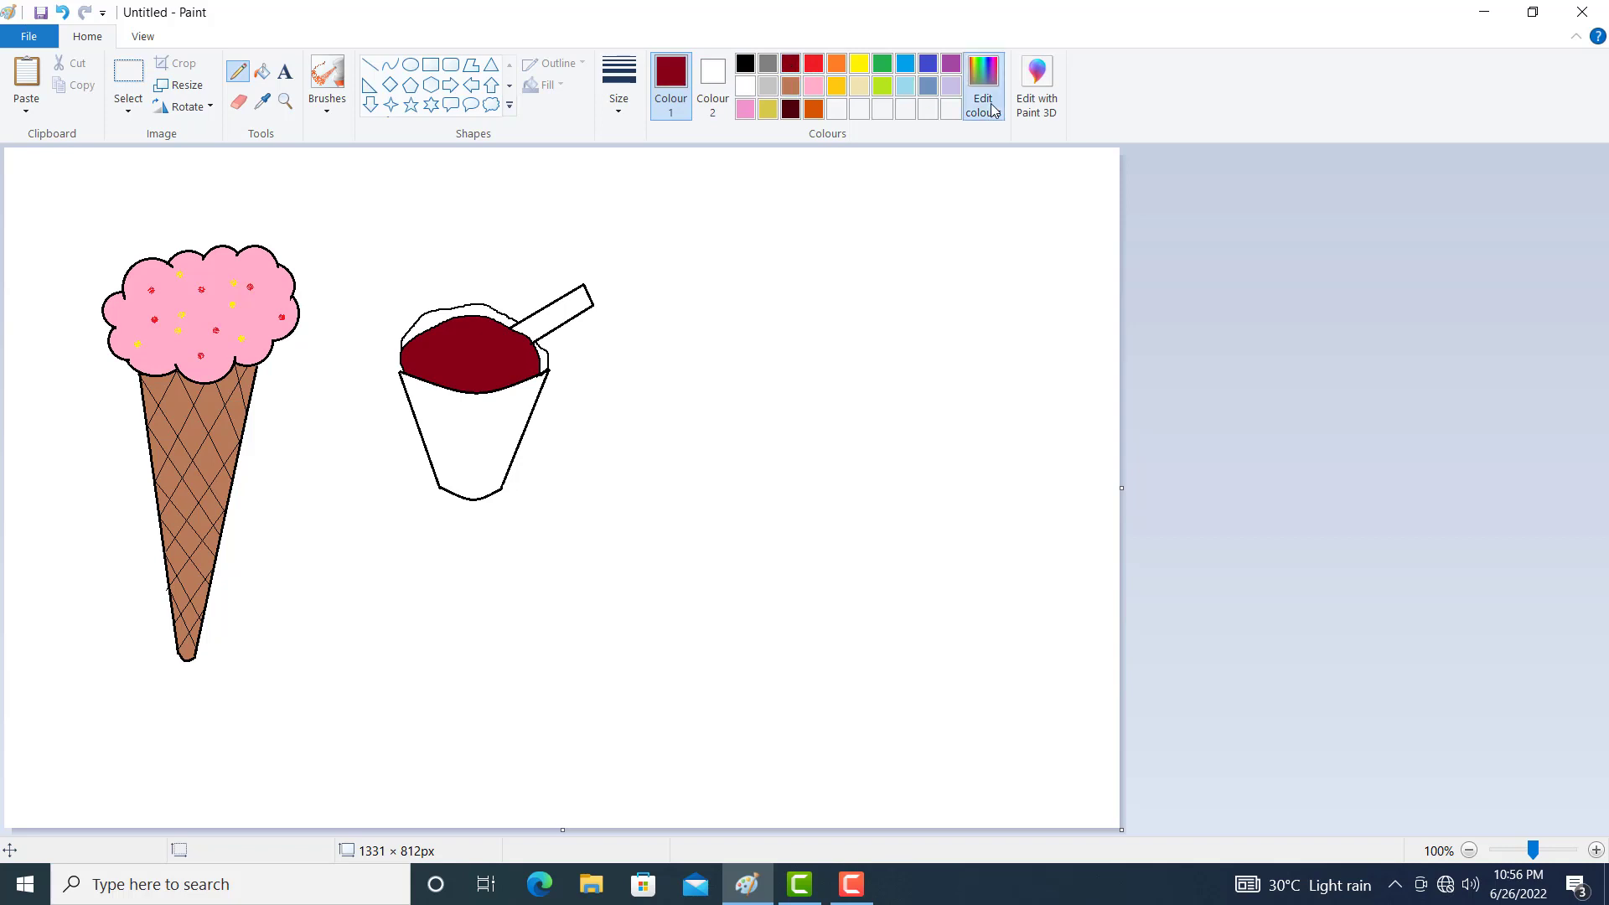
{"action": "left_click_drag", "start_coordinate": [1045, 441], "coordinate": [1047, 467]}
{"action": "left_click", "coordinate": [621, 590]}
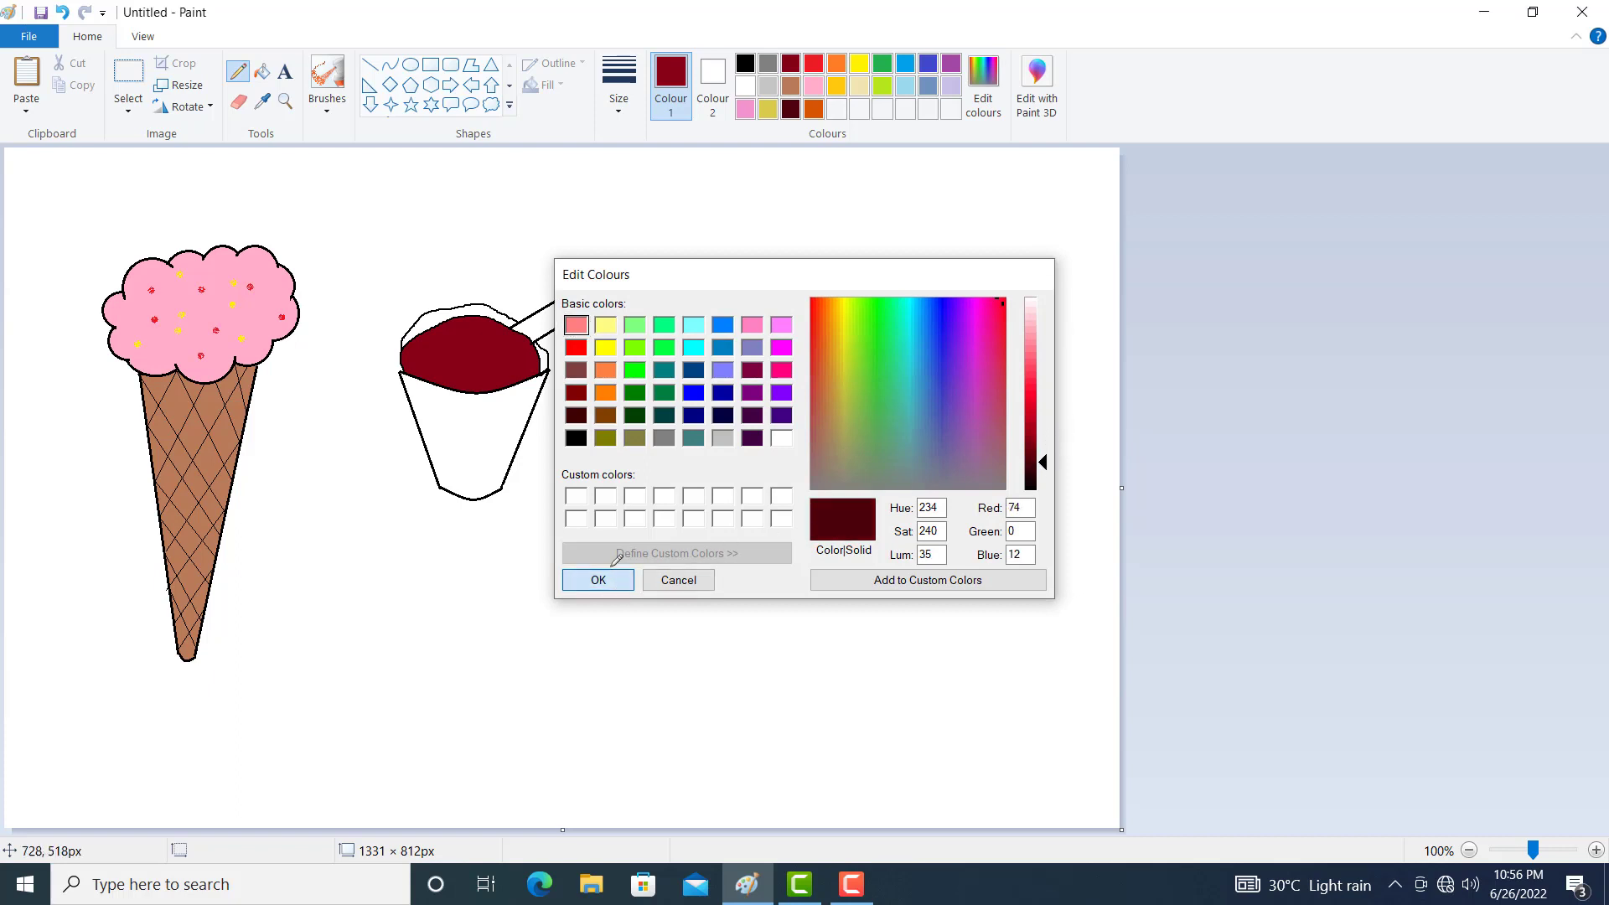
Fill the areas between the scoop's two outlines with the custom maroon, on both sides of the spoon handle
{"action": "left_click", "coordinate": [263, 74]}
{"action": "left_click", "coordinate": [431, 322]}
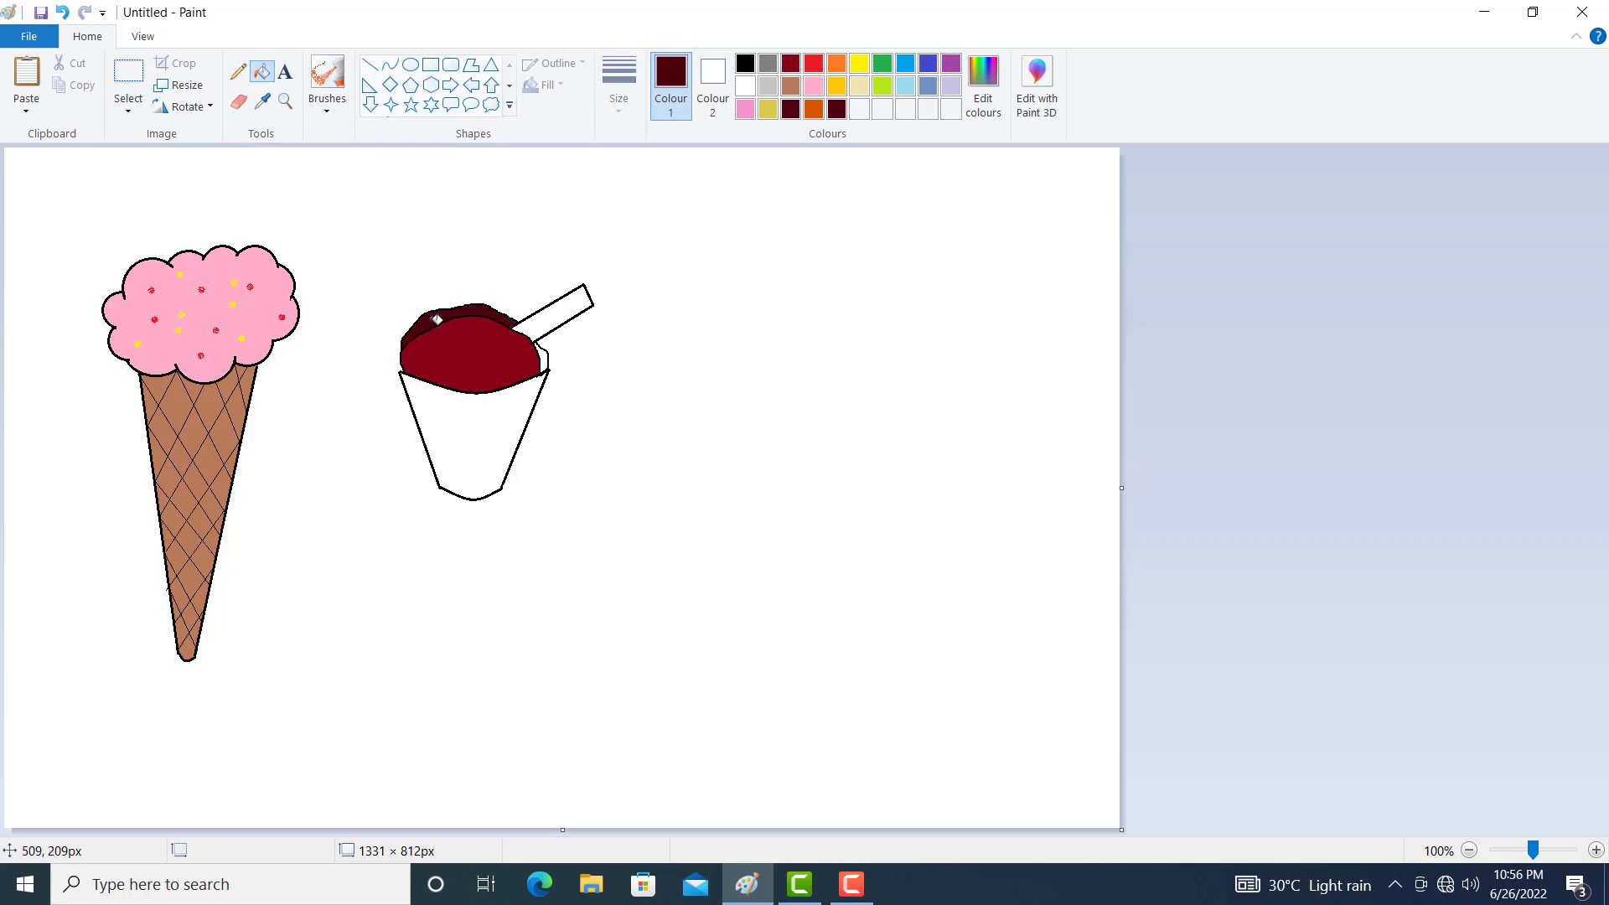
{"action": "left_click", "coordinate": [543, 358]}
Draw a black-outlined circle about 110 × 106 px to the right of the cup with the Oval shape
{"action": "left_click", "coordinate": [413, 74]}
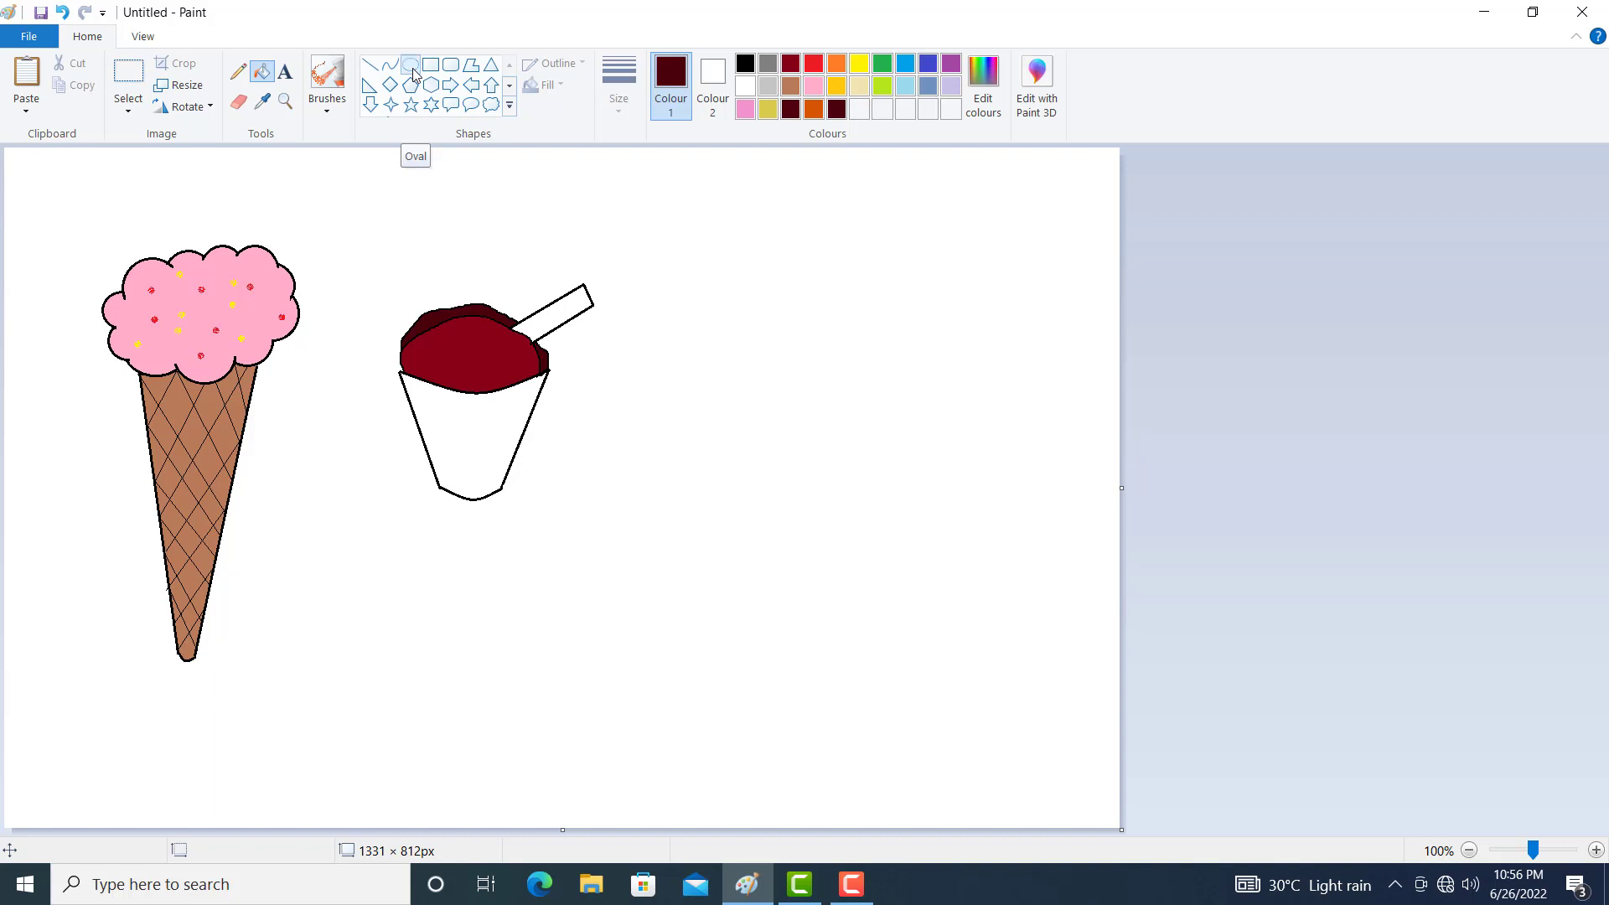
{"action": "left_click", "coordinate": [745, 65]}
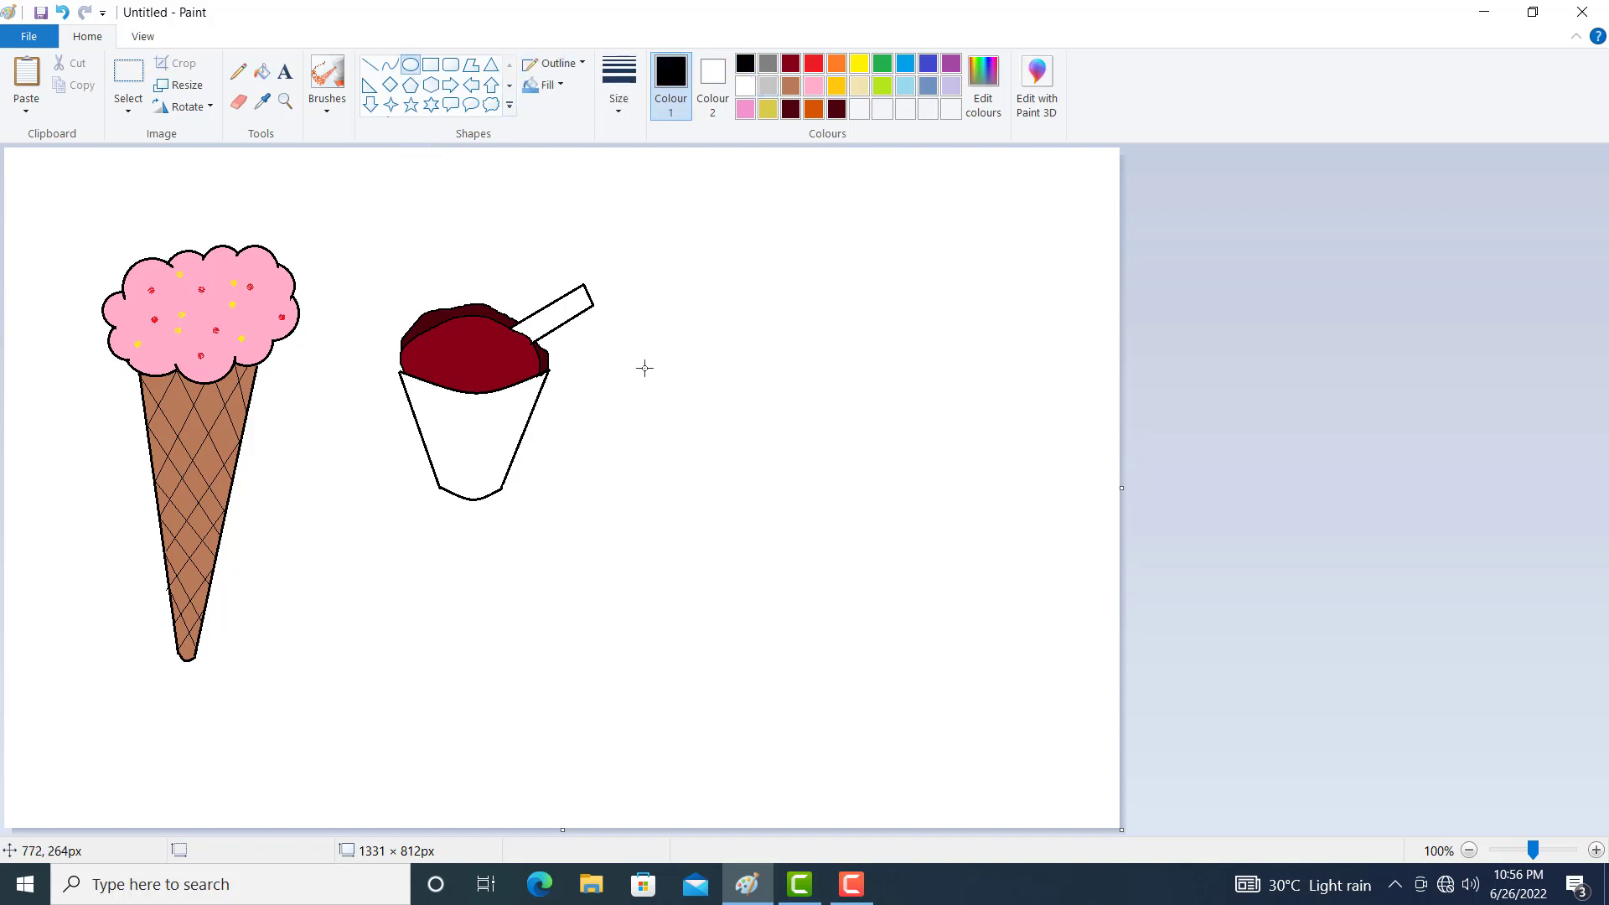
{"action": "left_click_drag", "start_coordinate": [638, 361], "coordinate": [731, 450]}
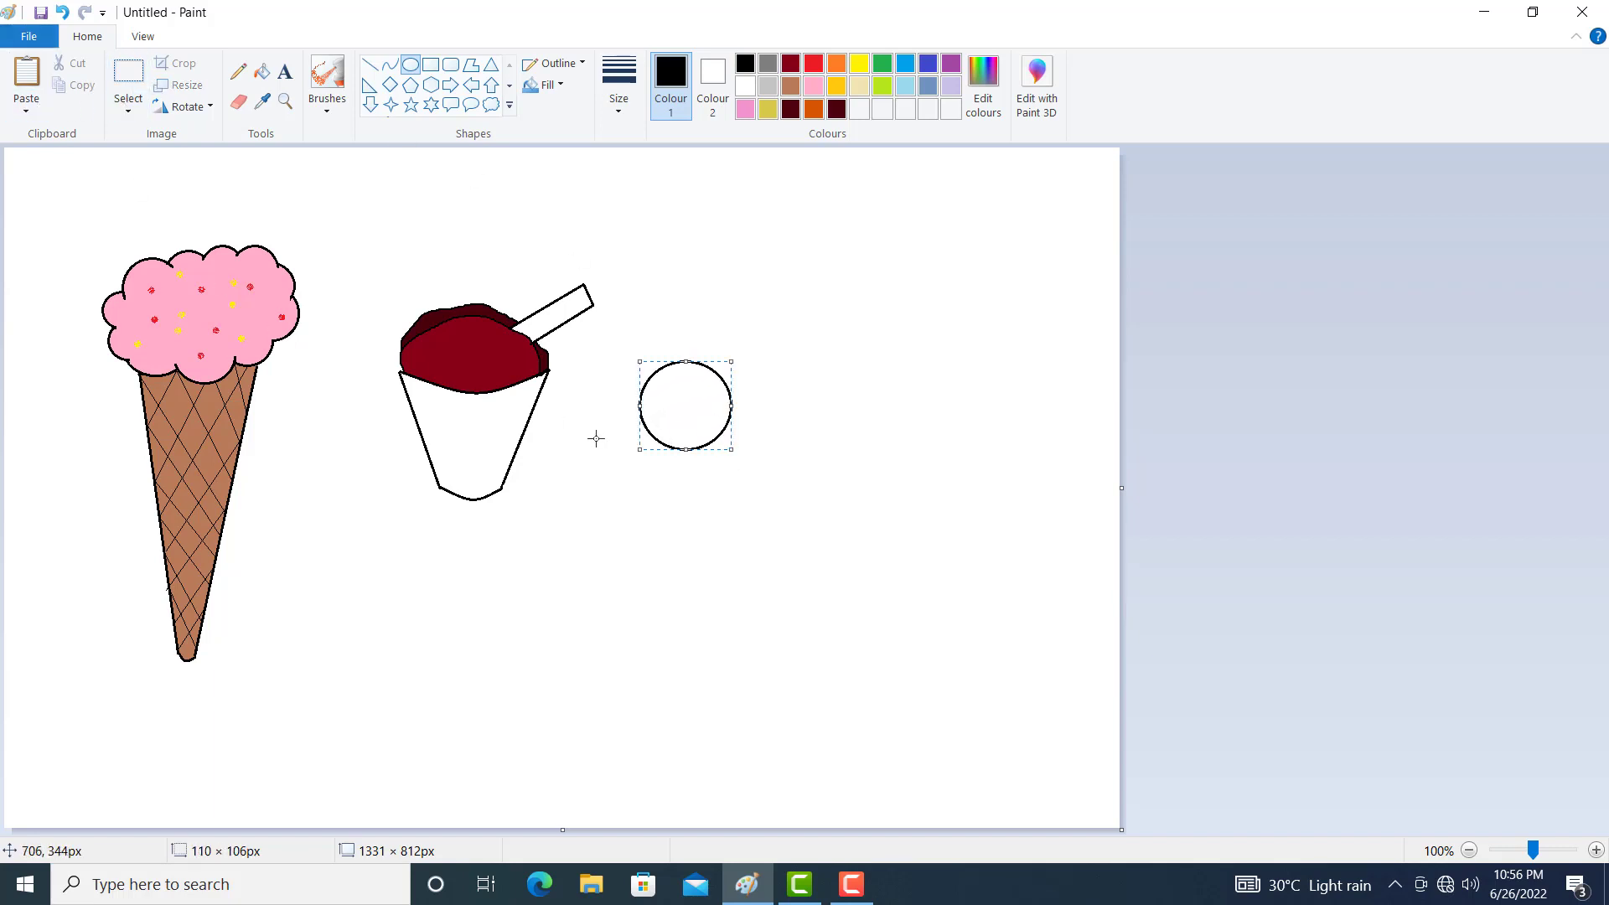
{"action": "left_click", "coordinate": [664, 495]}
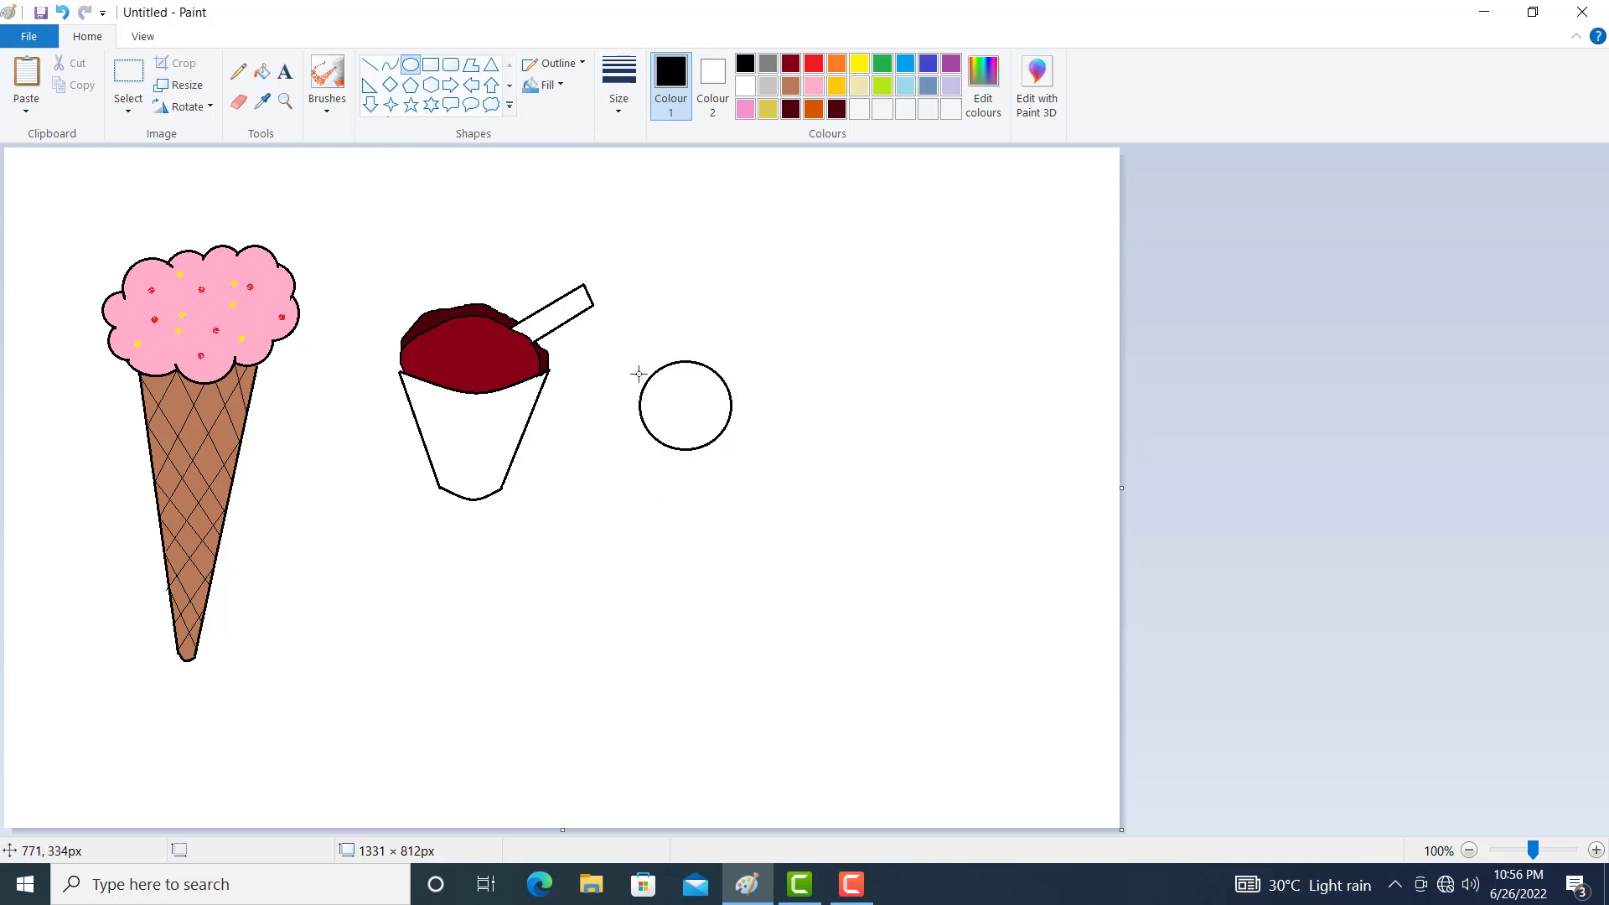
Place a copy of the circle overlapping its right side and erase the first circle's arc inside the copy
{"action": "left_click", "coordinate": [130, 88]}
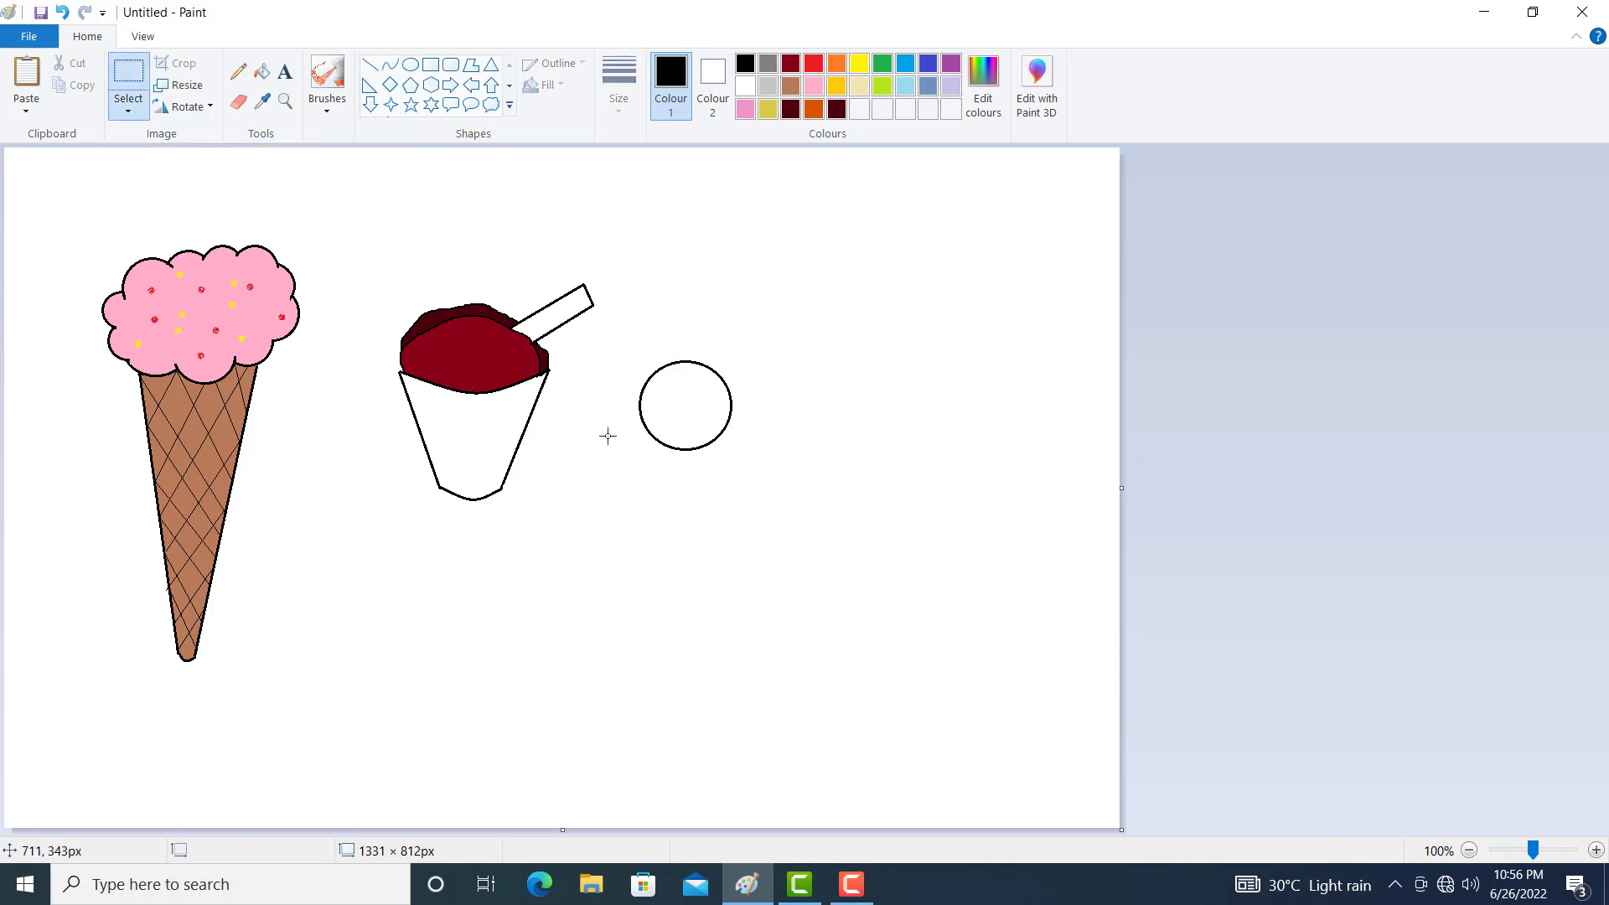
{"action": "left_click_drag", "start_coordinate": [627, 339], "coordinate": [739, 475]}
{"action": "left_click_drag", "start_coordinate": [744, 472], "coordinate": [744, 472]}
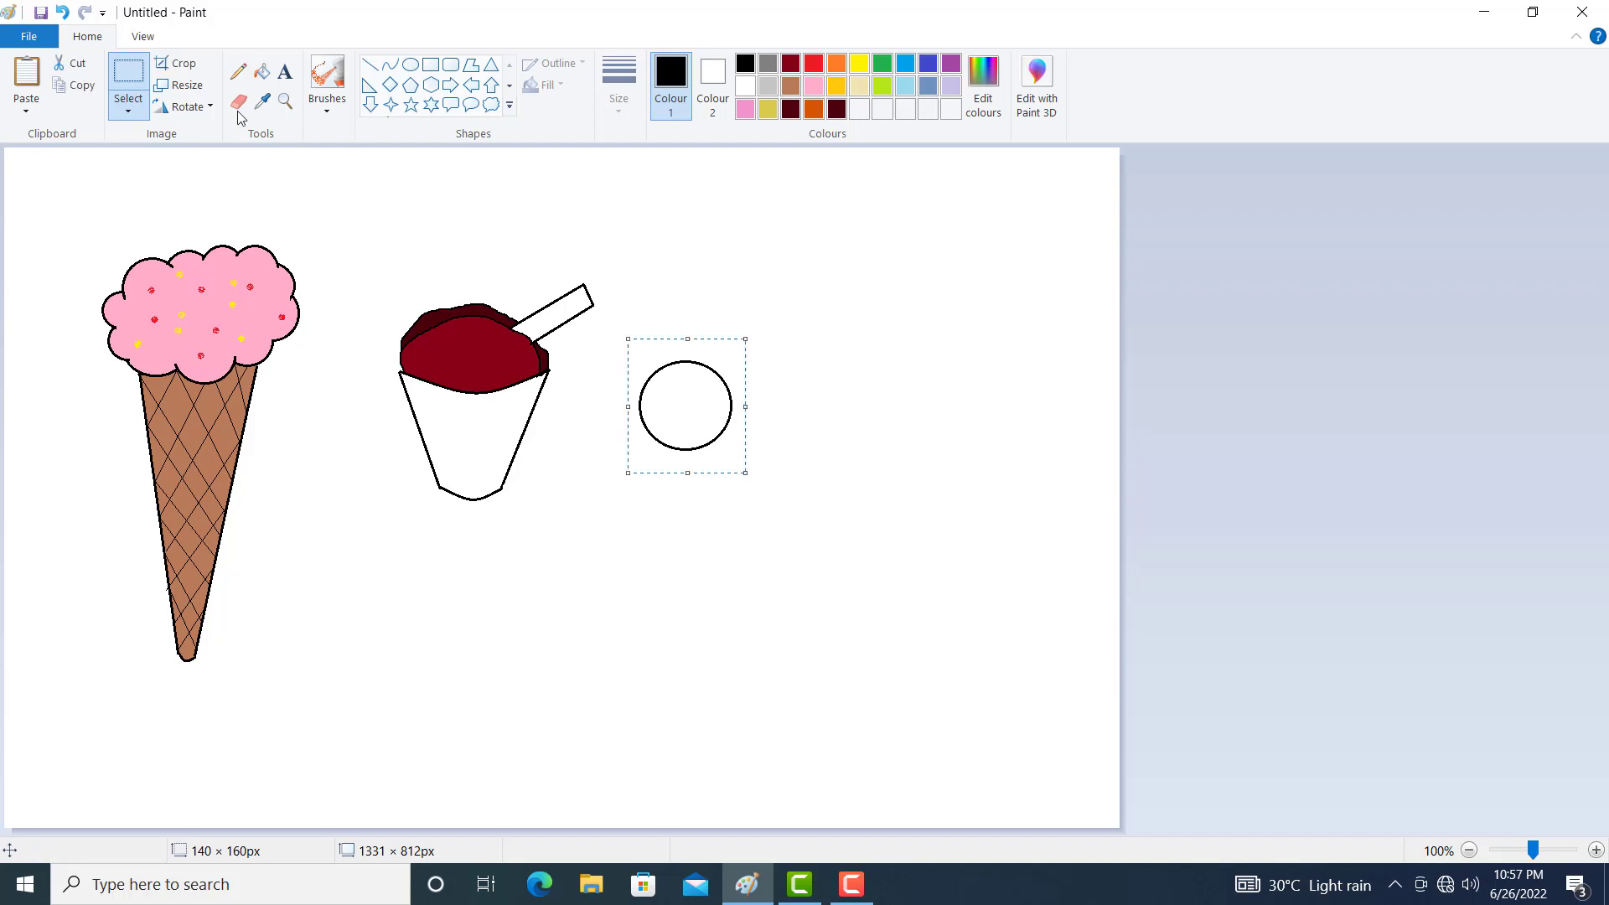
{"action": "left_click", "coordinate": [23, 84]}
{"action": "left_click_drag", "start_coordinate": [83, 230], "coordinate": [744, 407]}
{"action": "left_click", "coordinate": [827, 394]}
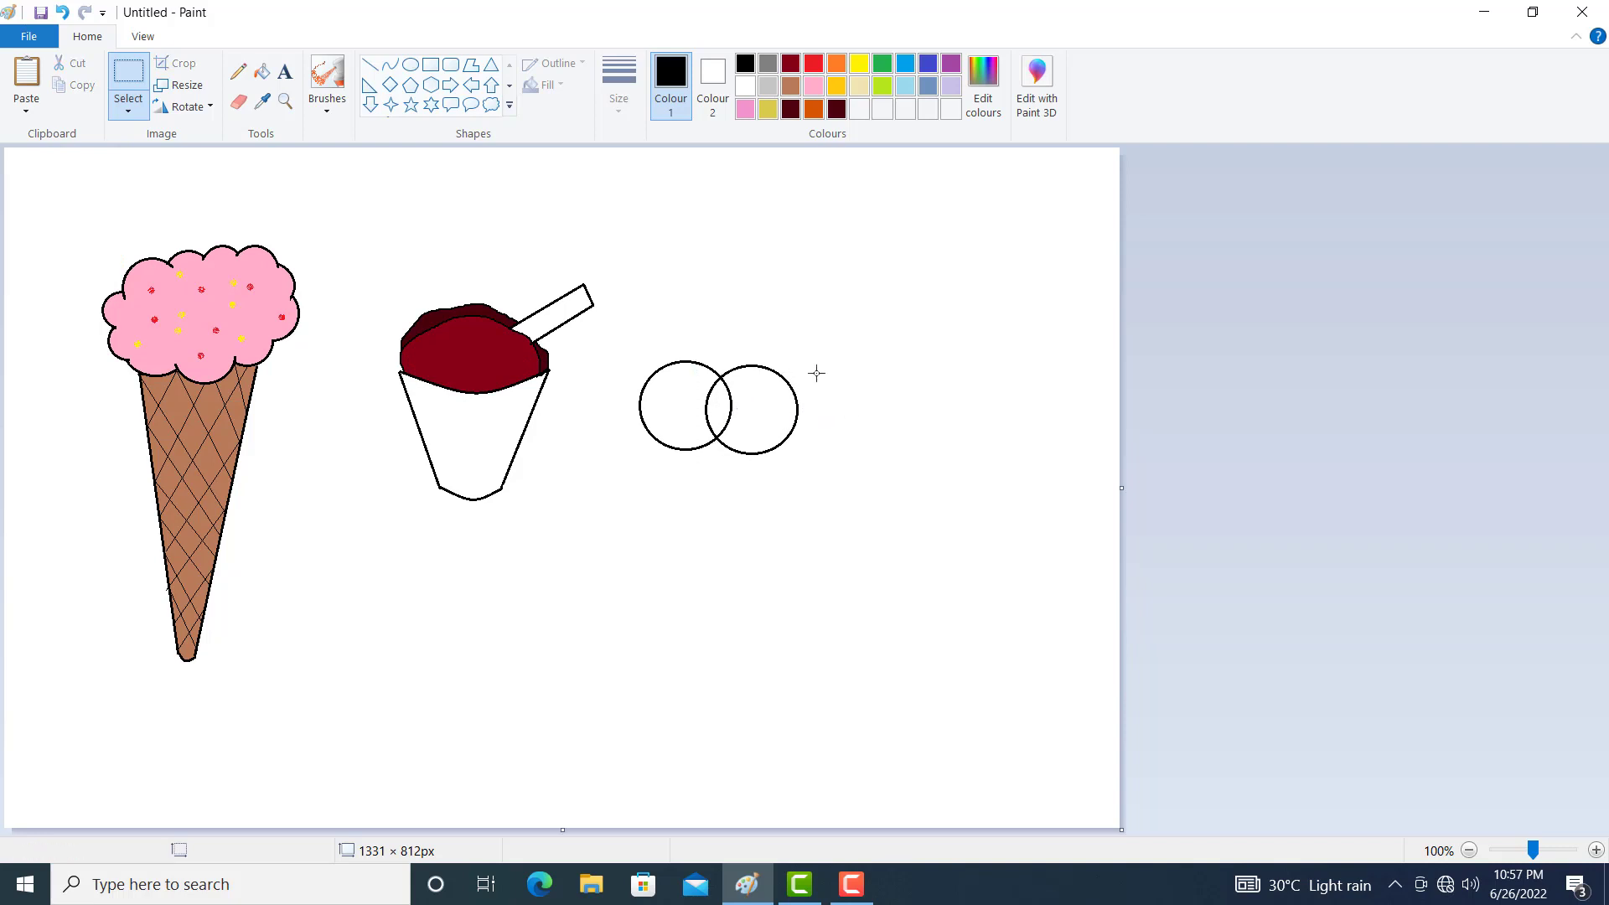
{"action": "left_click", "coordinate": [238, 102]}
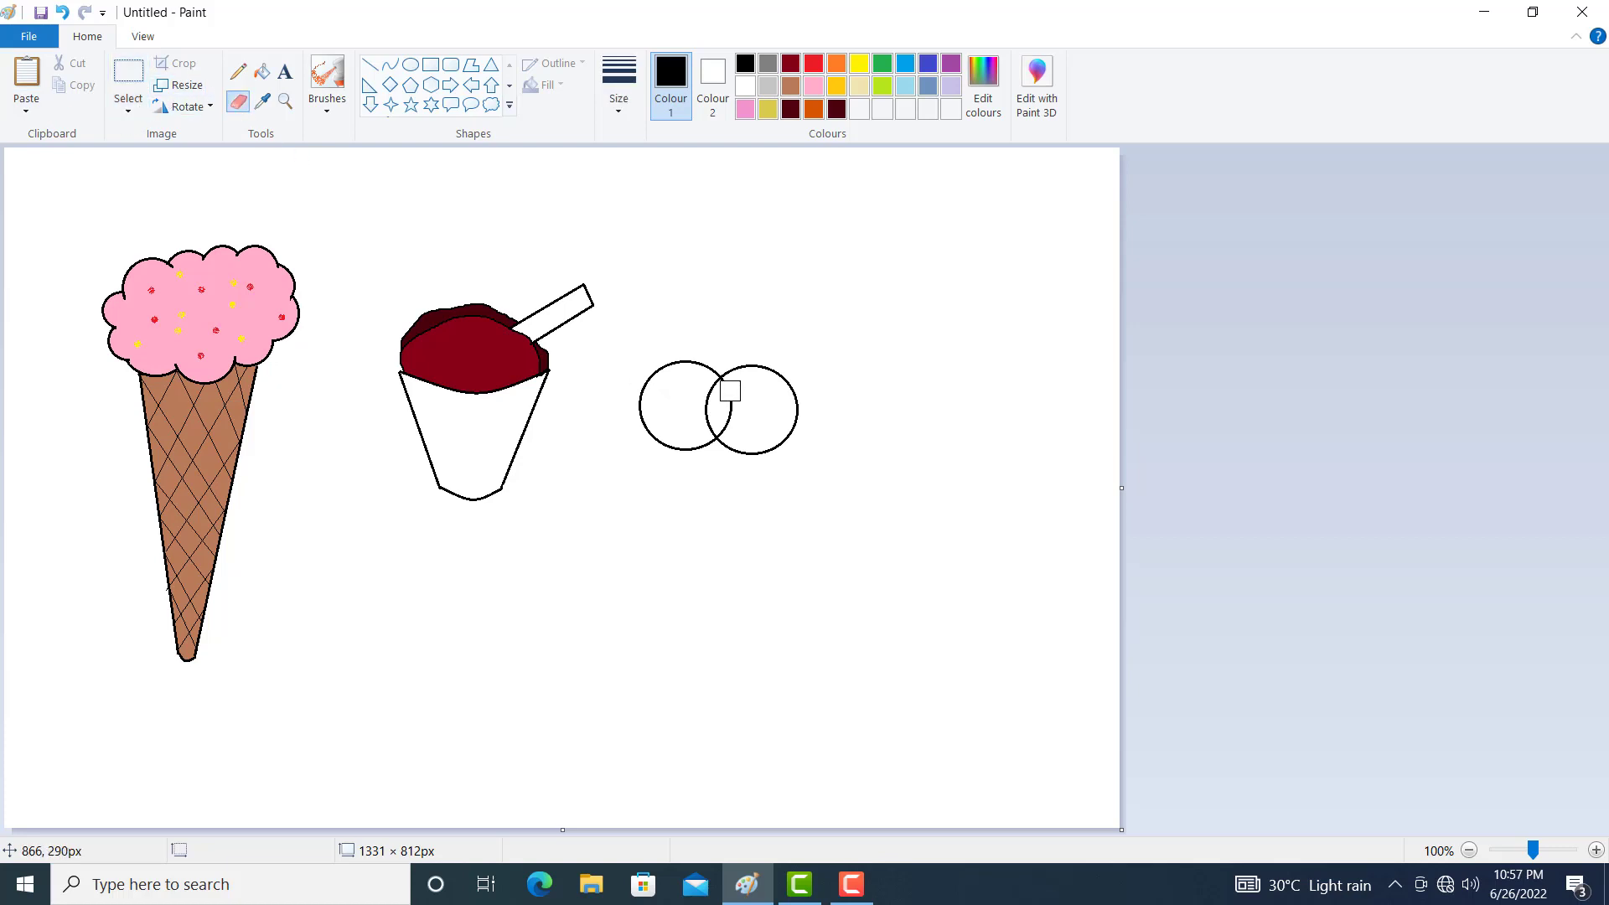
{"action": "left_click_drag", "start_coordinate": [730, 389], "coordinate": [726, 428]}
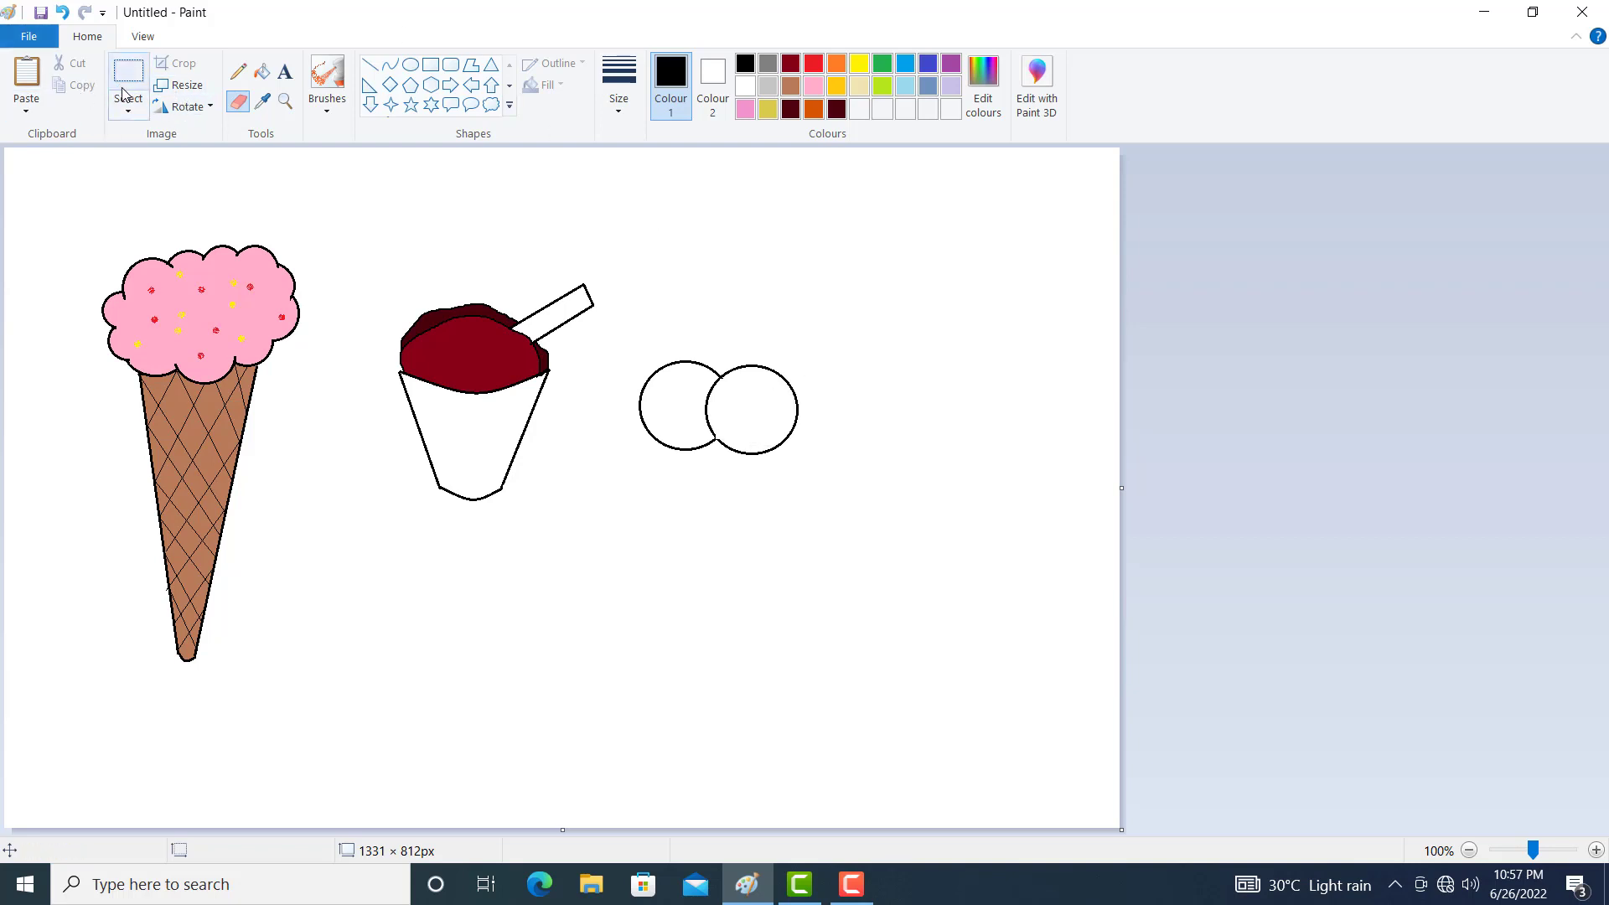
Paste a third circle centred above the two, then erase its overlapping arc and the bottoms of the lower circles
{"action": "left_click", "coordinate": [26, 79]}
{"action": "left_click_drag", "start_coordinate": [51, 216], "coordinate": [715, 363]}
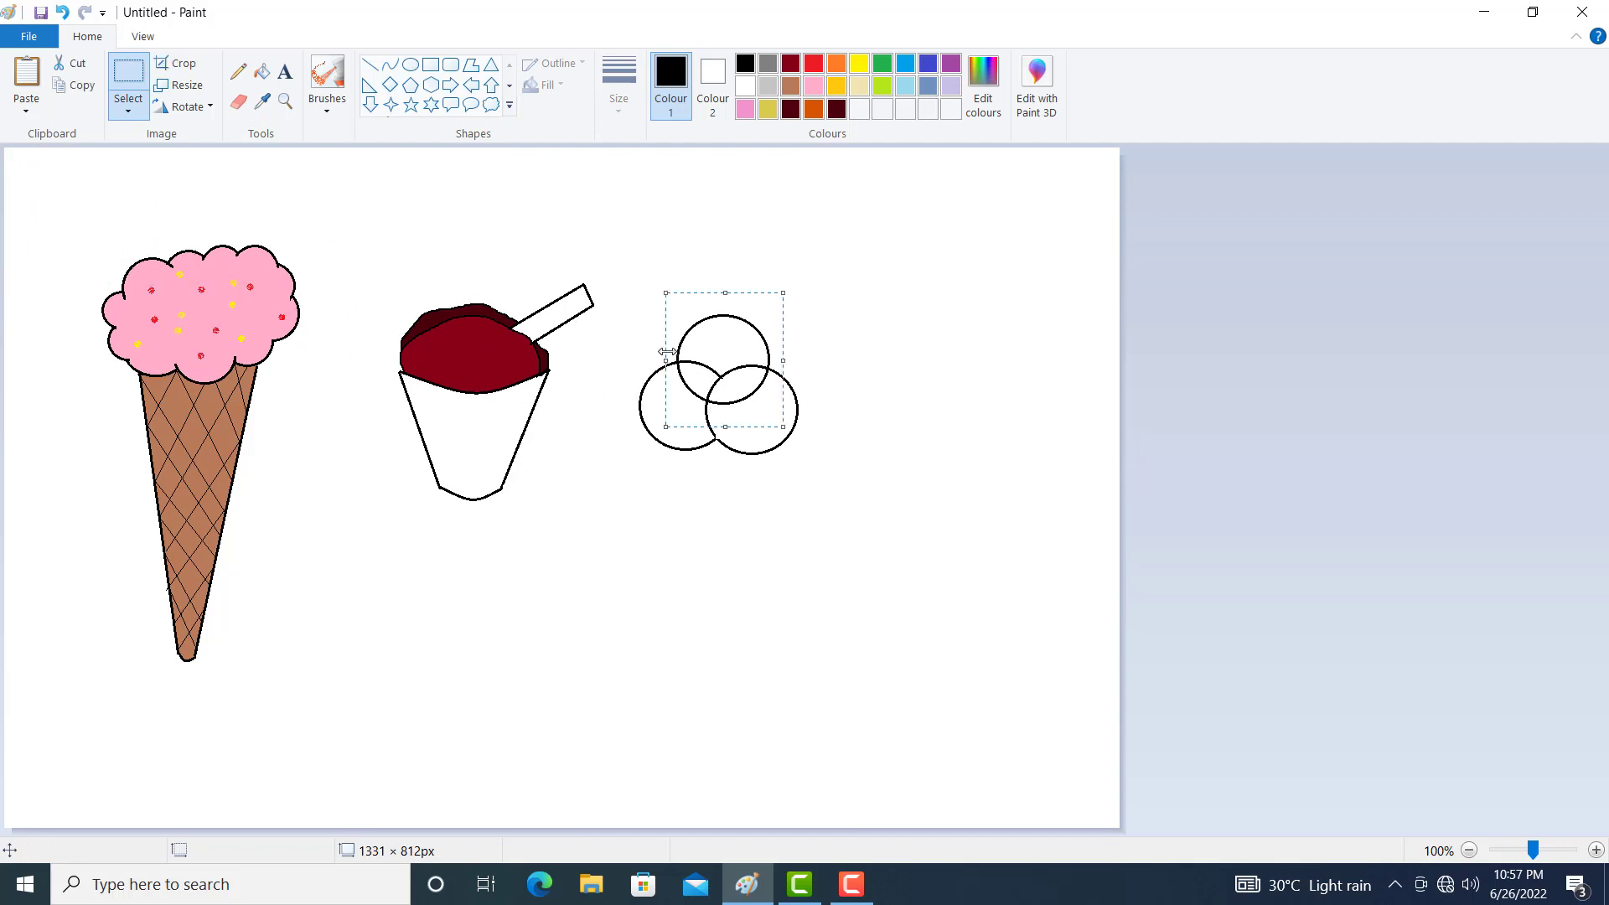
{"action": "left_click", "coordinate": [239, 101]}
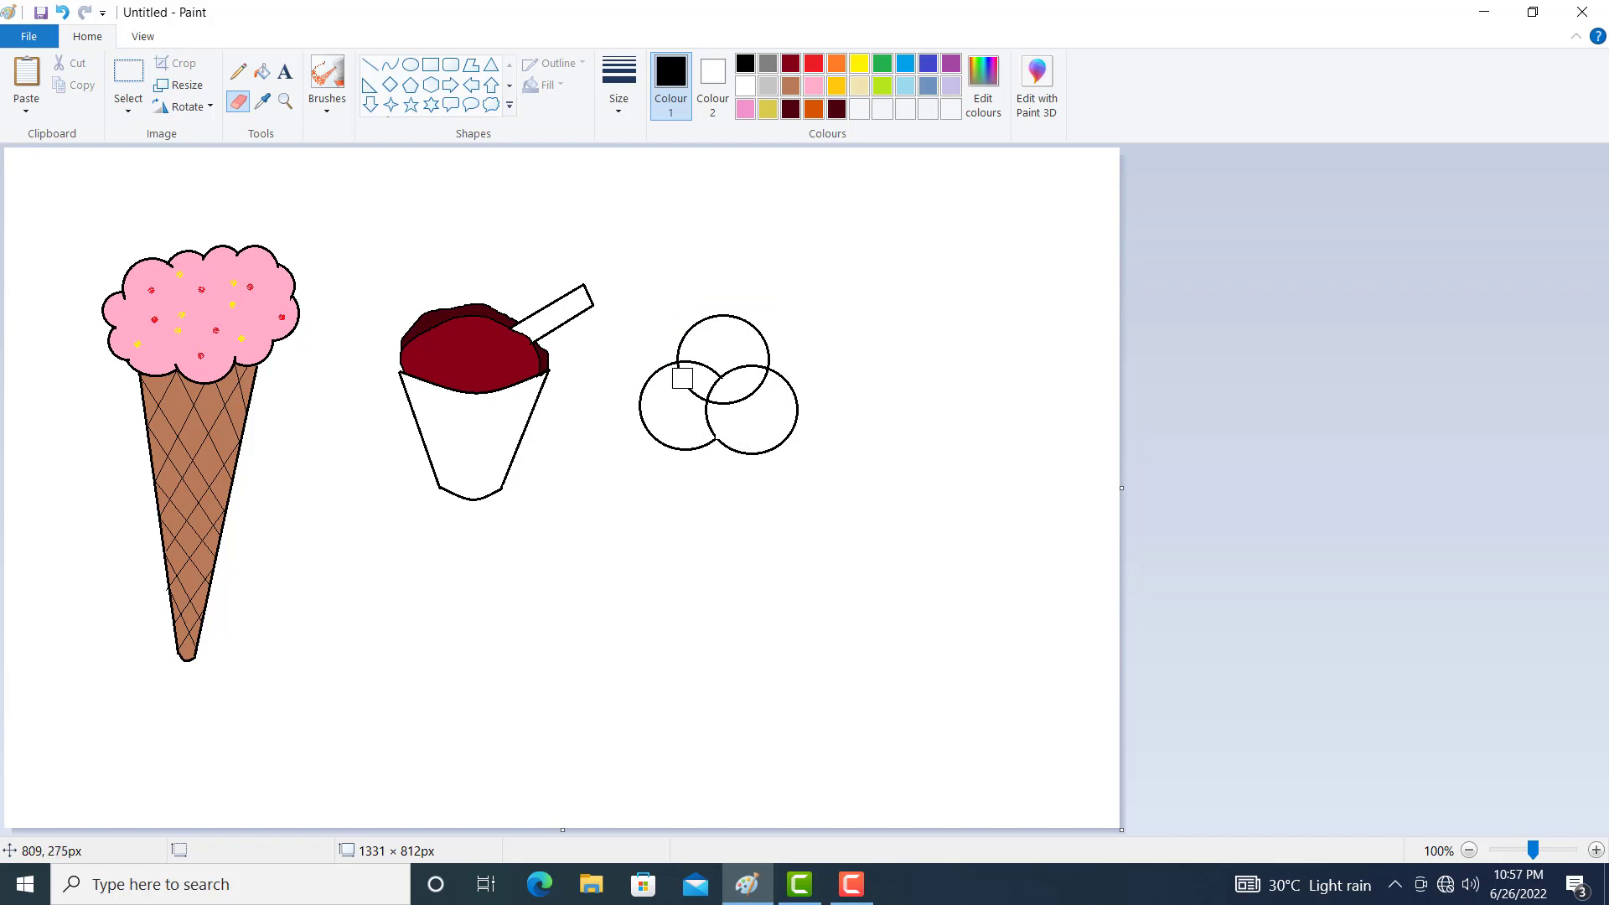
{"action": "mouse_move", "coordinate": [682, 377]}
{"action": "left_mouse_down"}
{"action": "mouse_move", "coordinate": [711, 446]}
{"action": "mouse_move", "coordinate": [755, 438]}
{"action": "mouse_move", "coordinate": [721, 407]}
{"action": "mouse_move", "coordinate": [762, 386]}
{"action": "left_mouse_up"}
{"action": "mouse_move", "coordinate": [682, 451]}
{"action": "left_mouse_down"}
{"action": "mouse_move", "coordinate": [780, 453]}
{"action": "mouse_move", "coordinate": [745, 454]}
{"action": "left_mouse_up"}
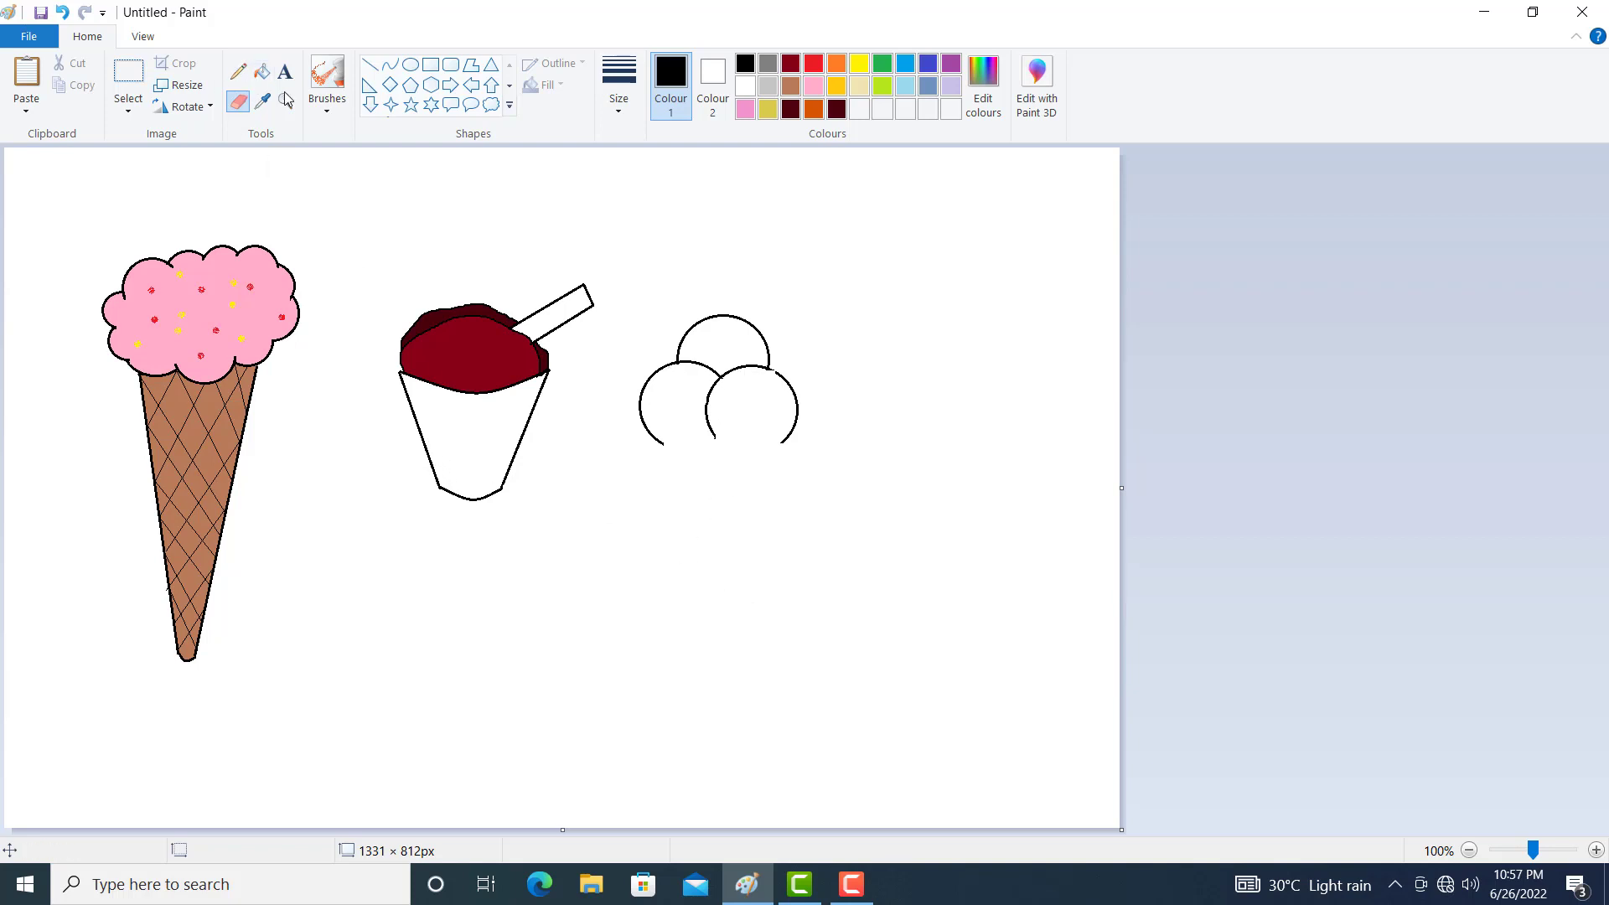
Close the open bottoms of the two lower scoops with one shallow downward curve
{"action": "left_click", "coordinate": [391, 66]}
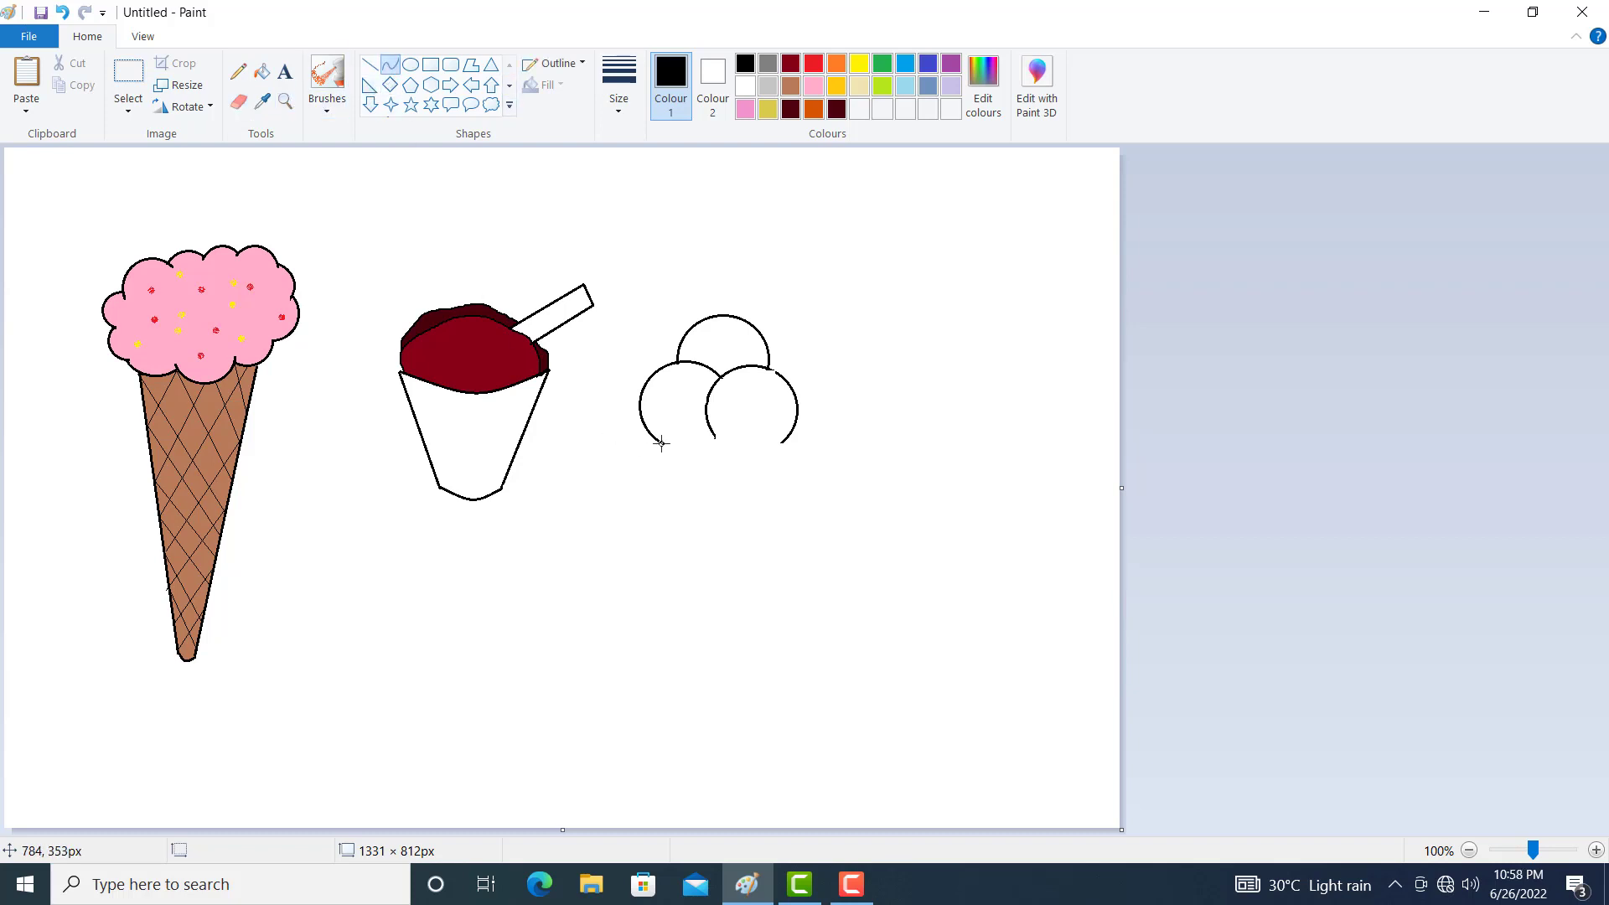
{"action": "left_click_drag", "start_coordinate": [661, 443], "coordinate": [727, 466]}
Draw two converging cone sides about 260 px tall below the scoops and a curved band line across the cone's top
{"action": "left_click", "coordinate": [370, 67]}
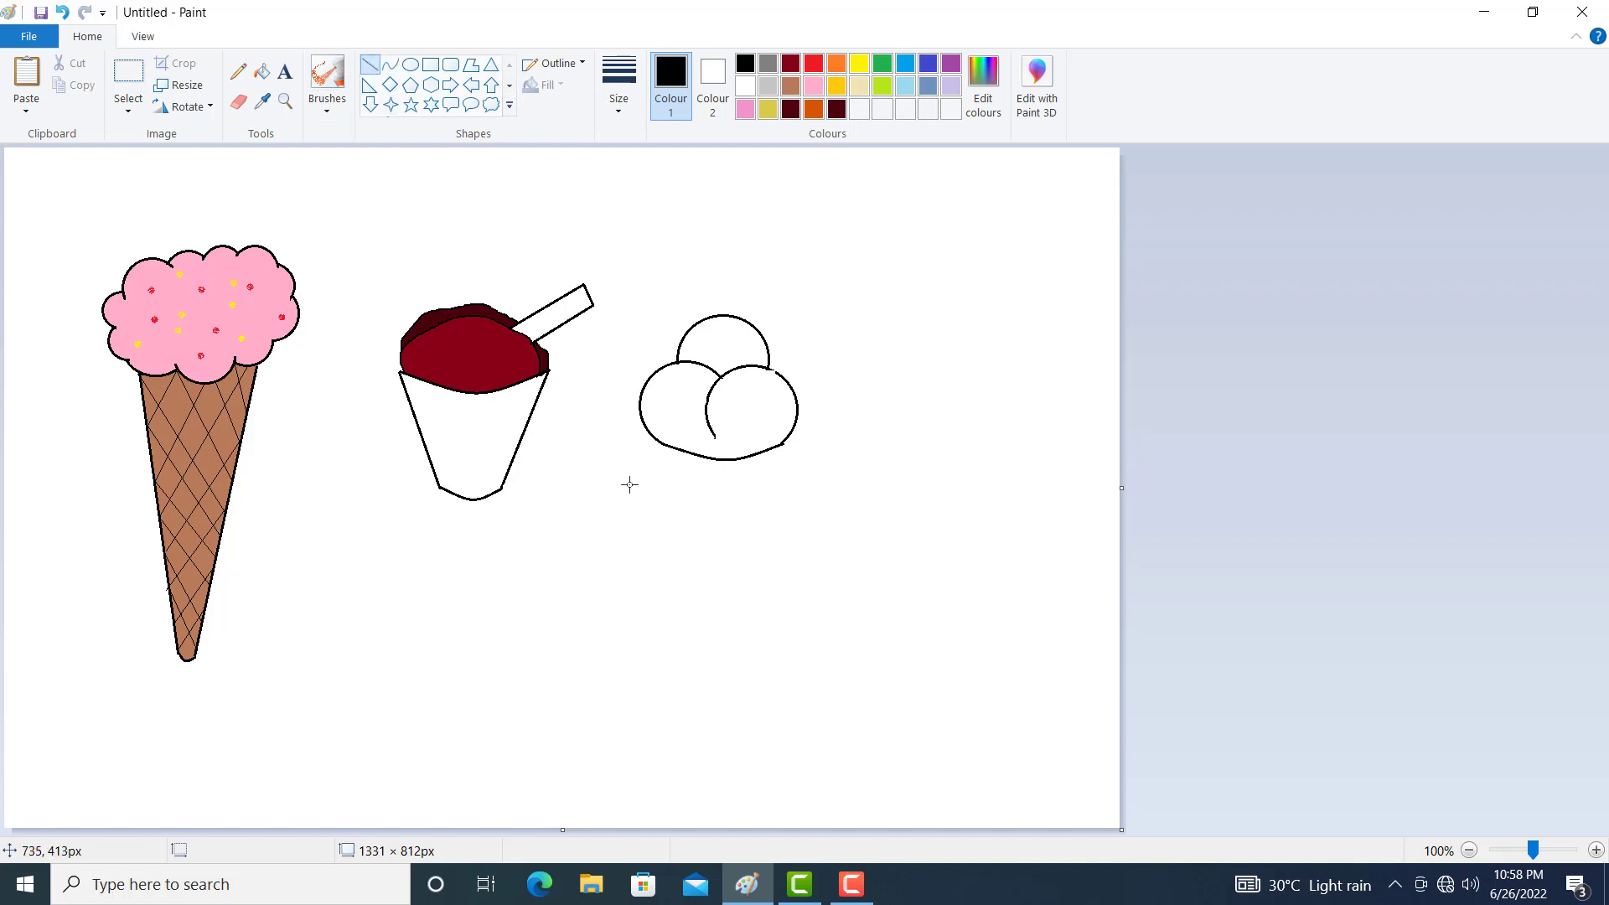
{"action": "left_click_drag", "start_coordinate": [659, 446], "coordinate": [689, 662]}
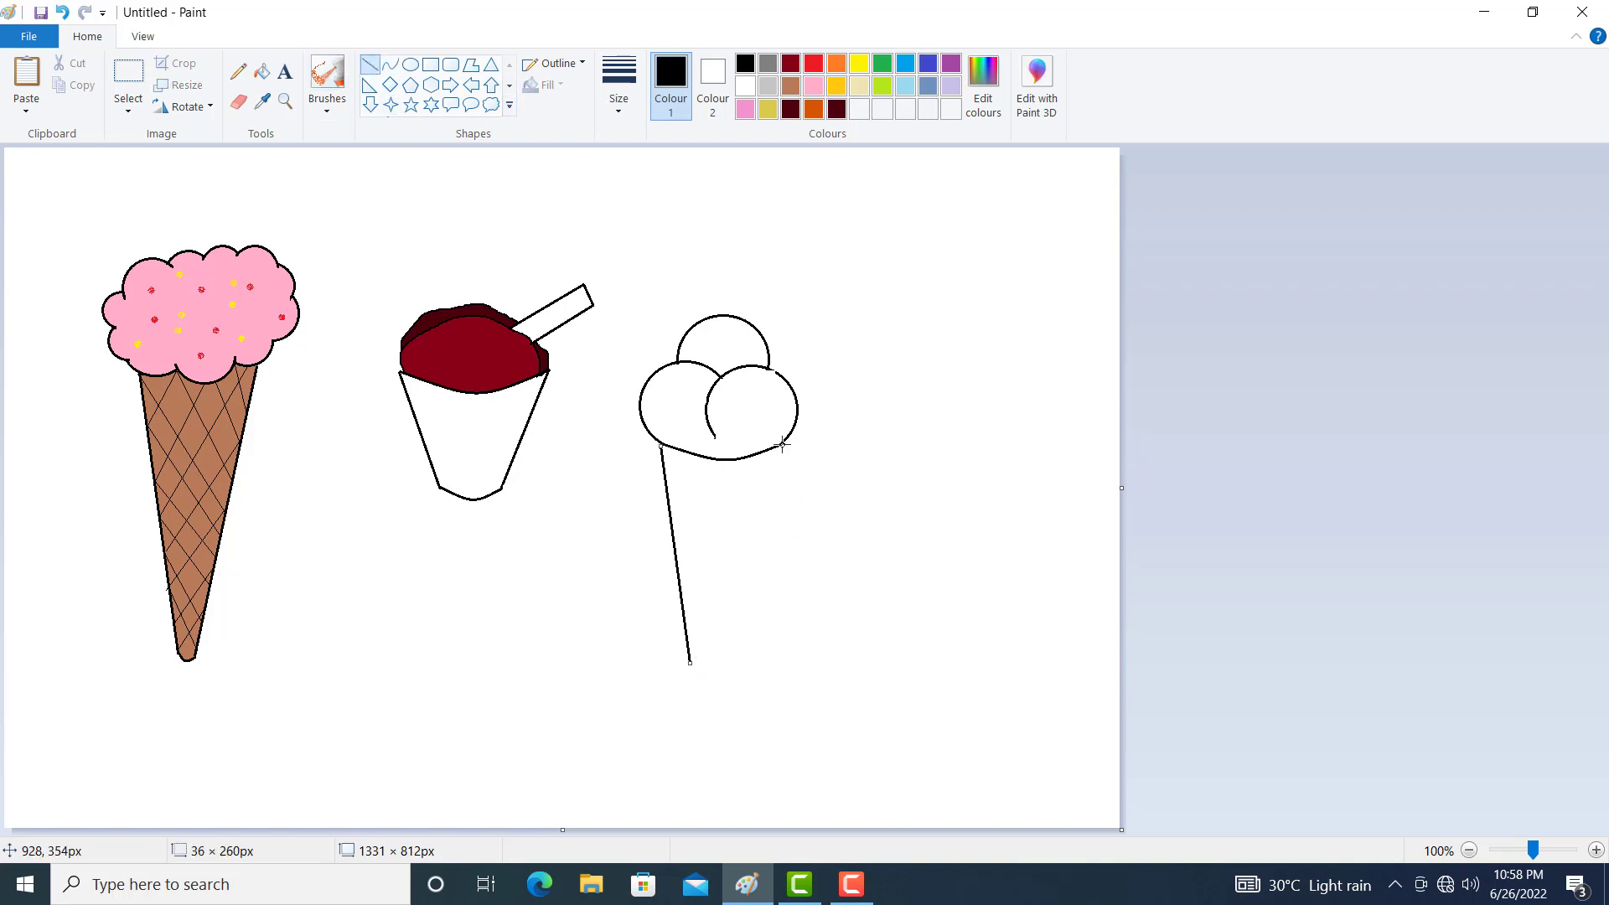
{"action": "left_click_drag", "start_coordinate": [782, 445], "coordinate": [725, 663]}
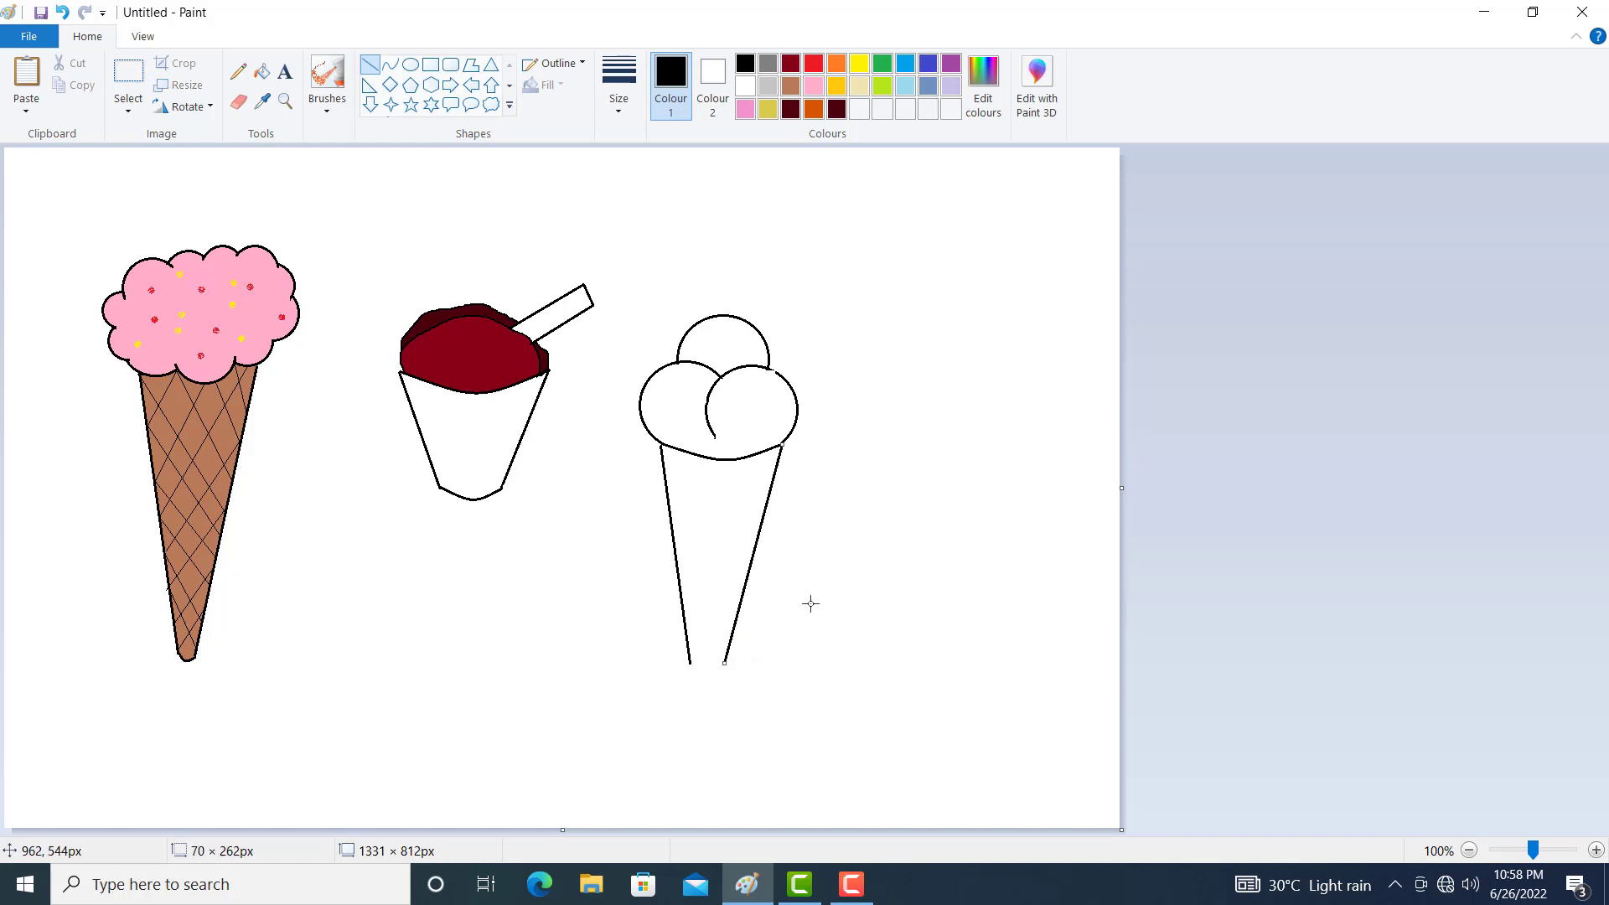
{"action": "left_click", "coordinate": [393, 67]}
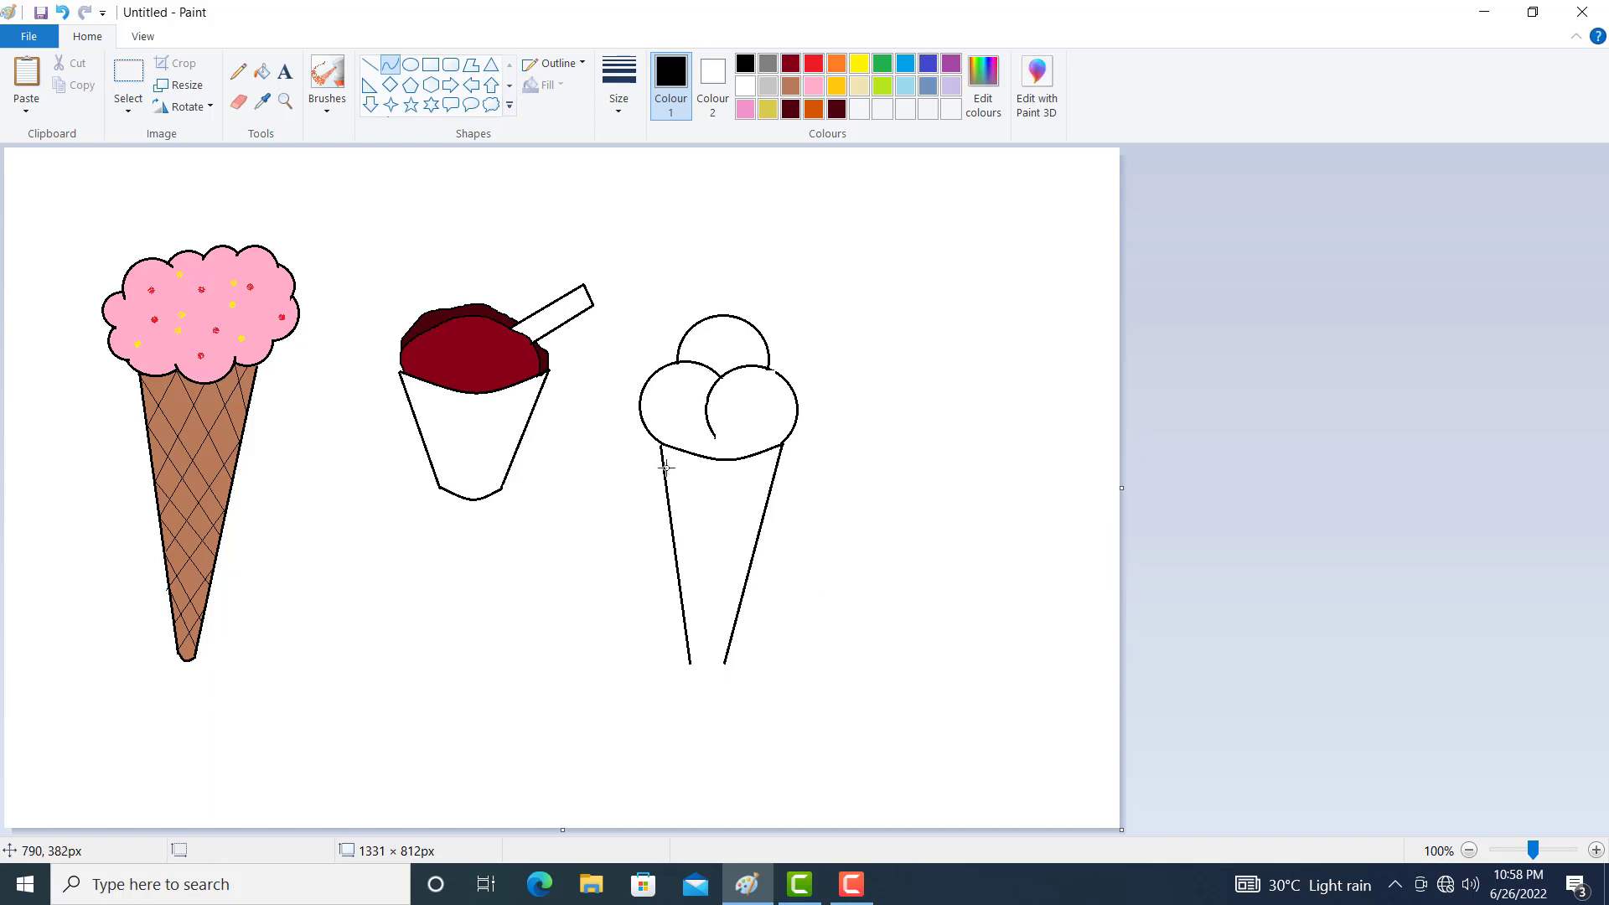
{"action": "left_click_drag", "start_coordinate": [664, 467], "coordinate": [714, 470]}
{"action": "mouse_move", "coordinate": [692, 662]}
{"action": "left_mouse_down"}
{"action": "mouse_move", "coordinate": [729, 662]}
{"action": "mouse_move", "coordinate": [715, 672]}
{"action": "left_mouse_up"}
{"action": "key", "text": "ctrl+z"}
{"action": "mouse_move", "coordinate": [692, 661]}
{"action": "left_mouse_down"}
{"action": "mouse_move", "coordinate": [728, 664]}
{"action": "mouse_move", "coordinate": [714, 667]}
{"action": "left_mouse_up"}
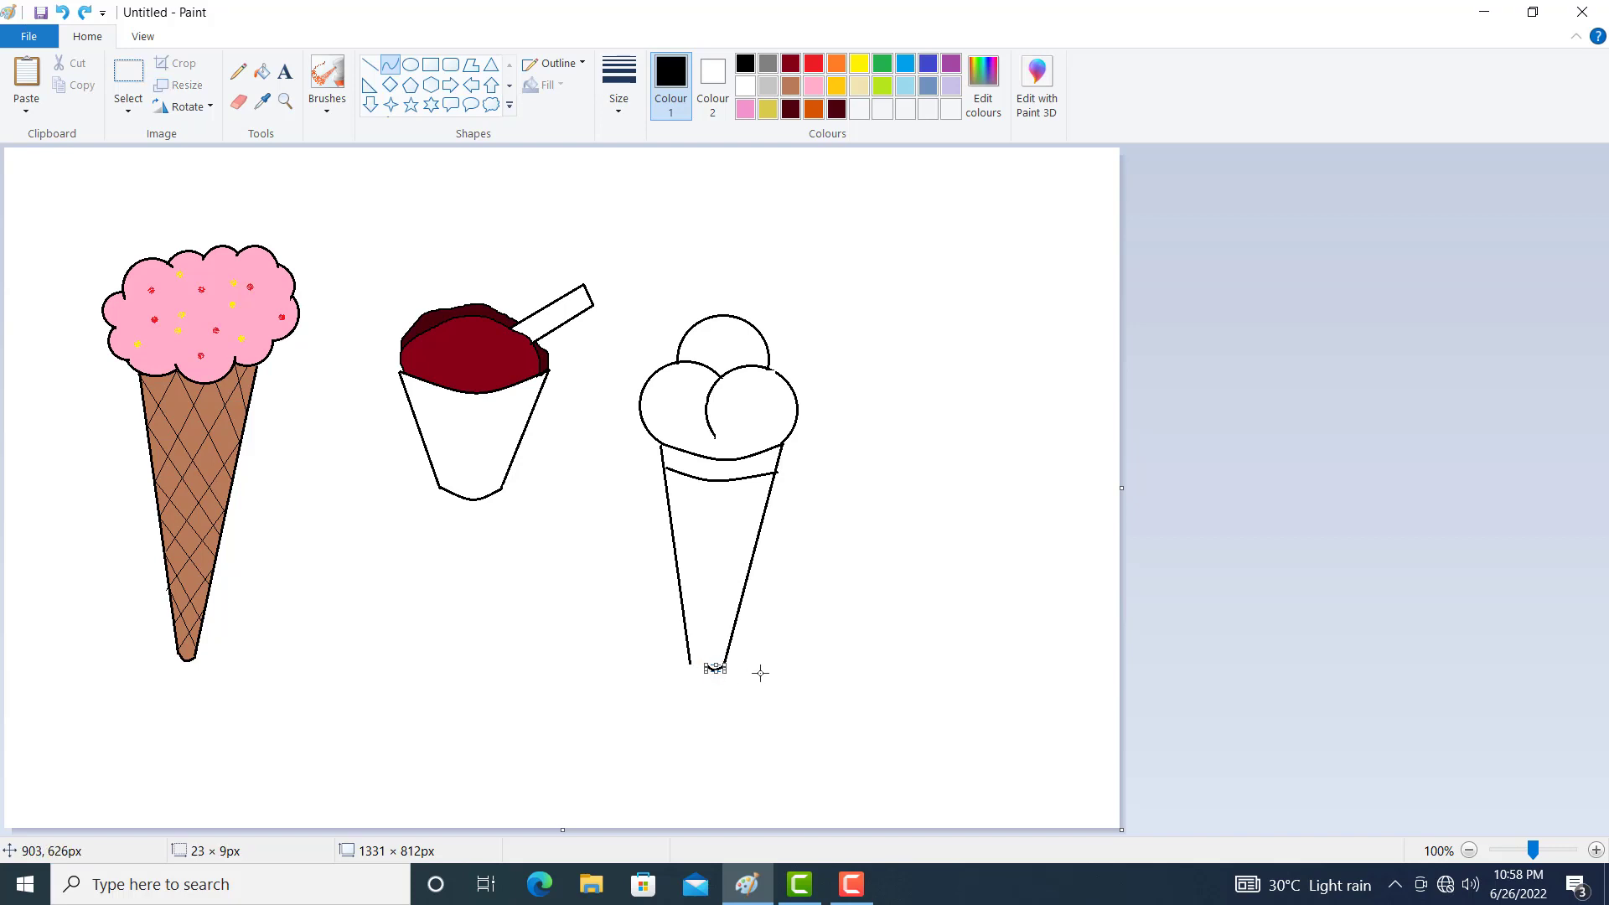
{"action": "key", "text": "ctrl+z"}
Close the cone's open tip with a small downward curve joining its two sides
{"action": "left_click_drag", "start_coordinate": [687, 662], "coordinate": [737, 673]}
{"action": "left_click", "coordinate": [819, 659]}
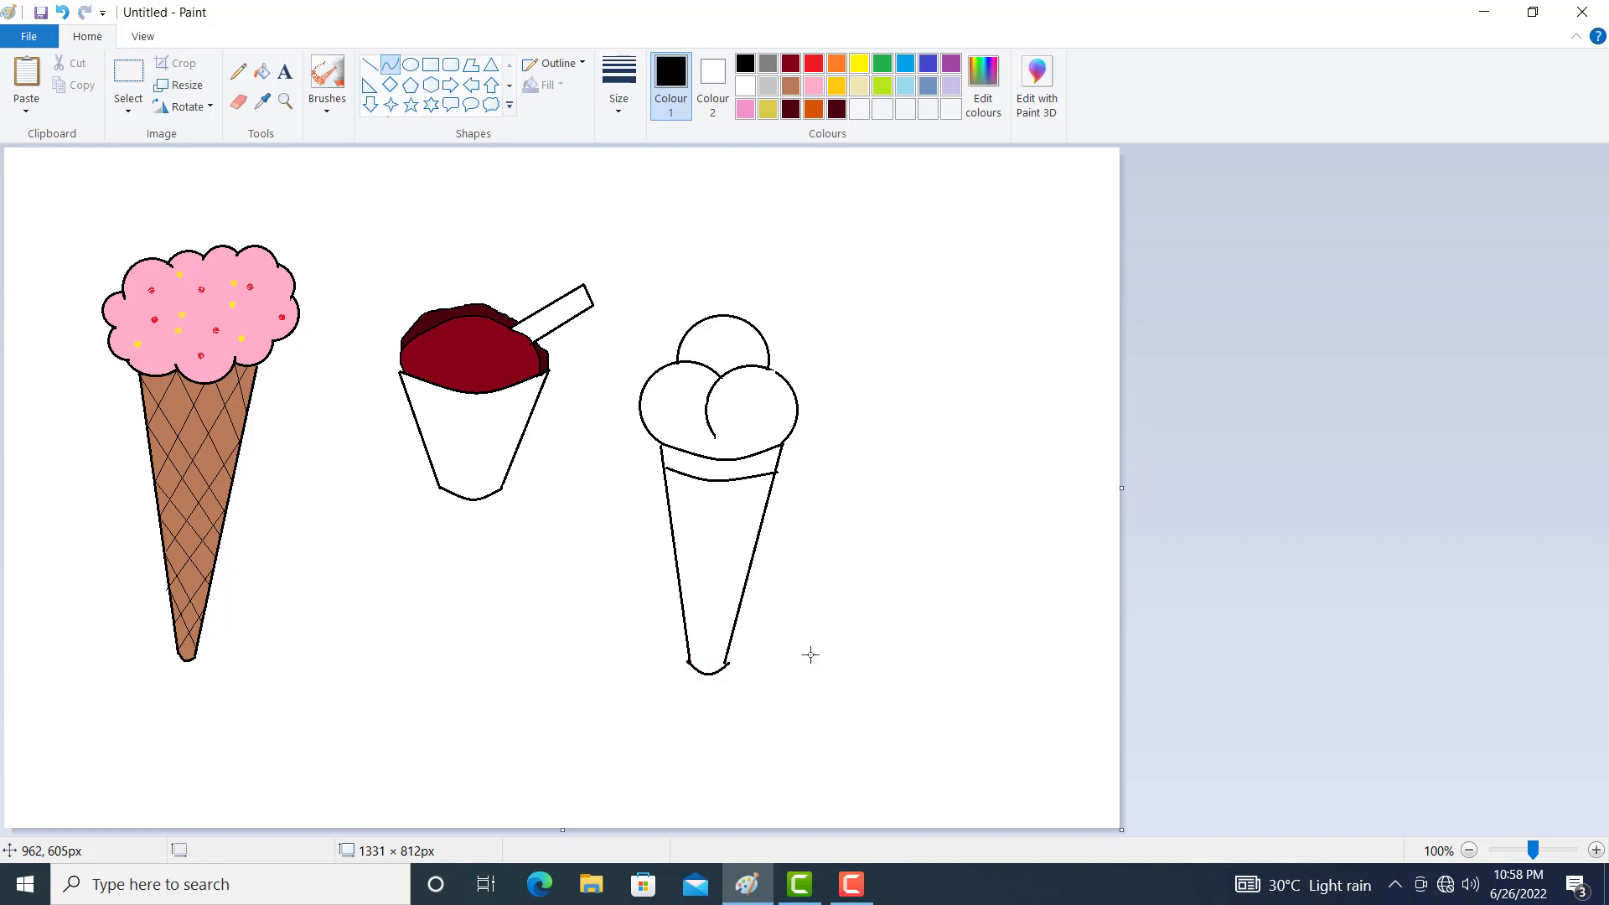
Extend the front right scoop's inner outline with the pencil until it meets the curve at the scoops' base
{"action": "left_click", "coordinate": [285, 102]}
{"action": "left_click", "coordinate": [762, 576]}
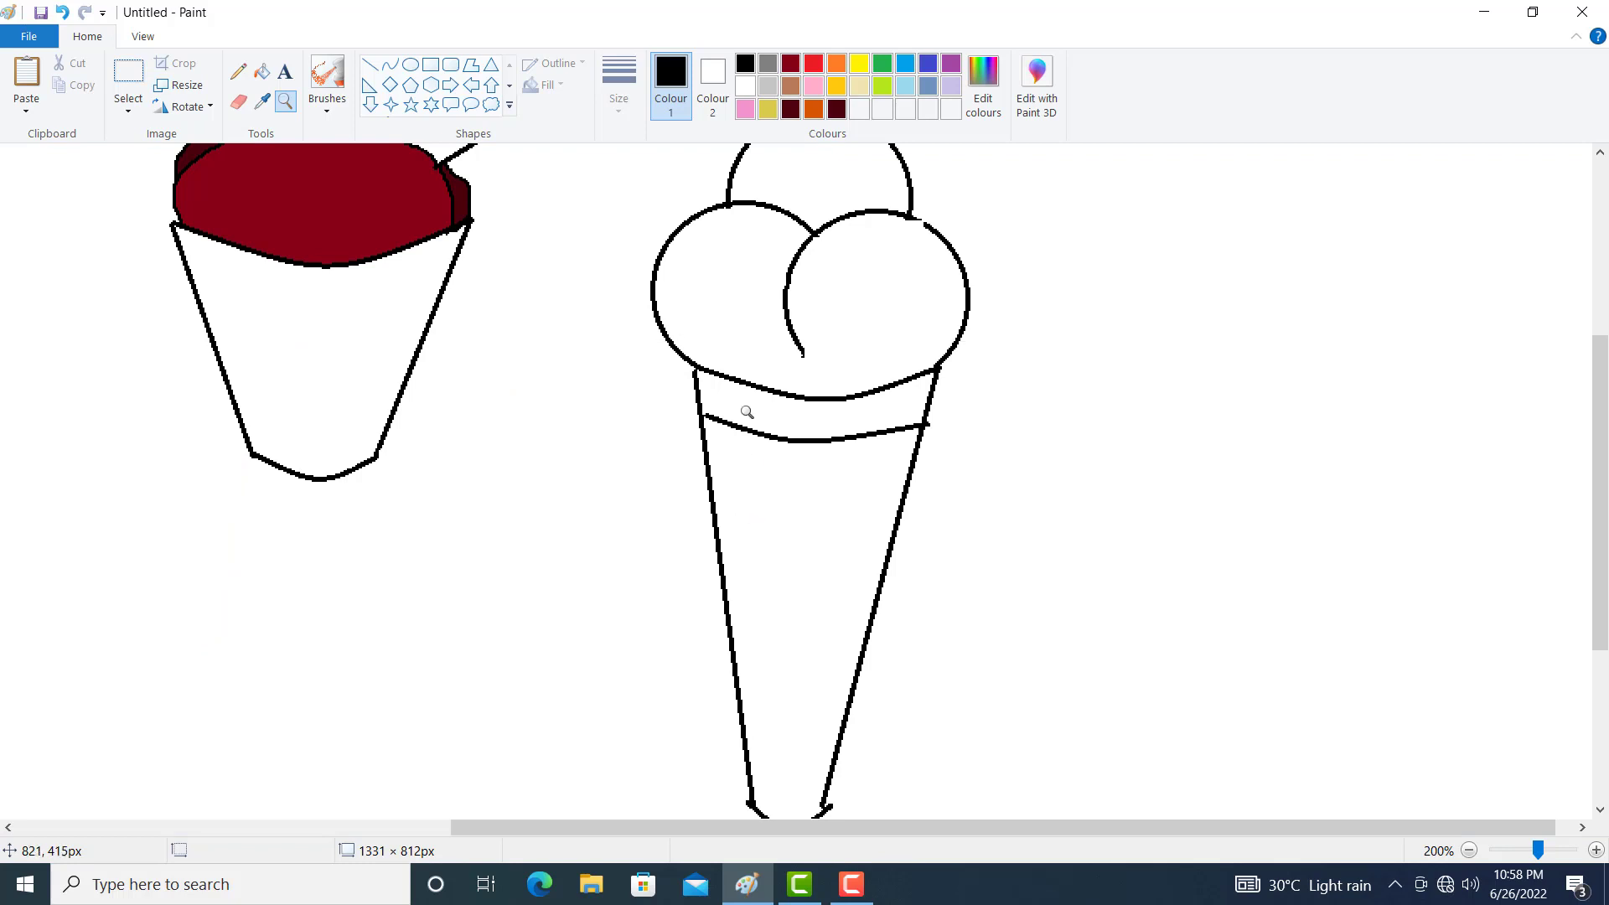
{"action": "left_click", "coordinate": [238, 74]}
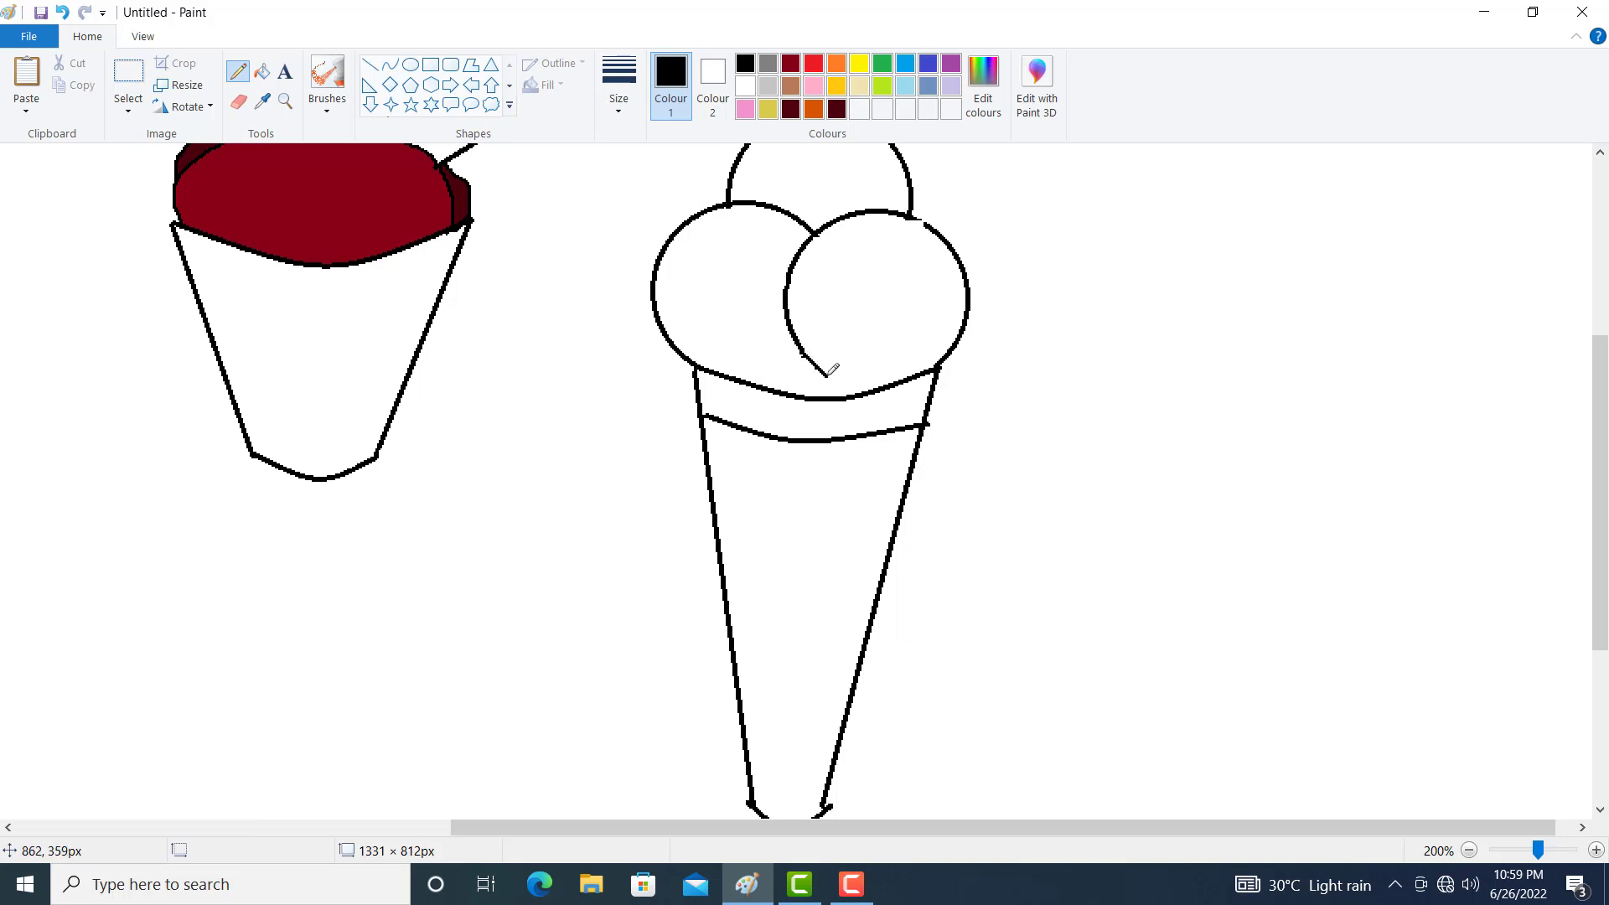
{"action": "left_click_drag", "start_coordinate": [830, 378], "coordinate": [845, 386]}
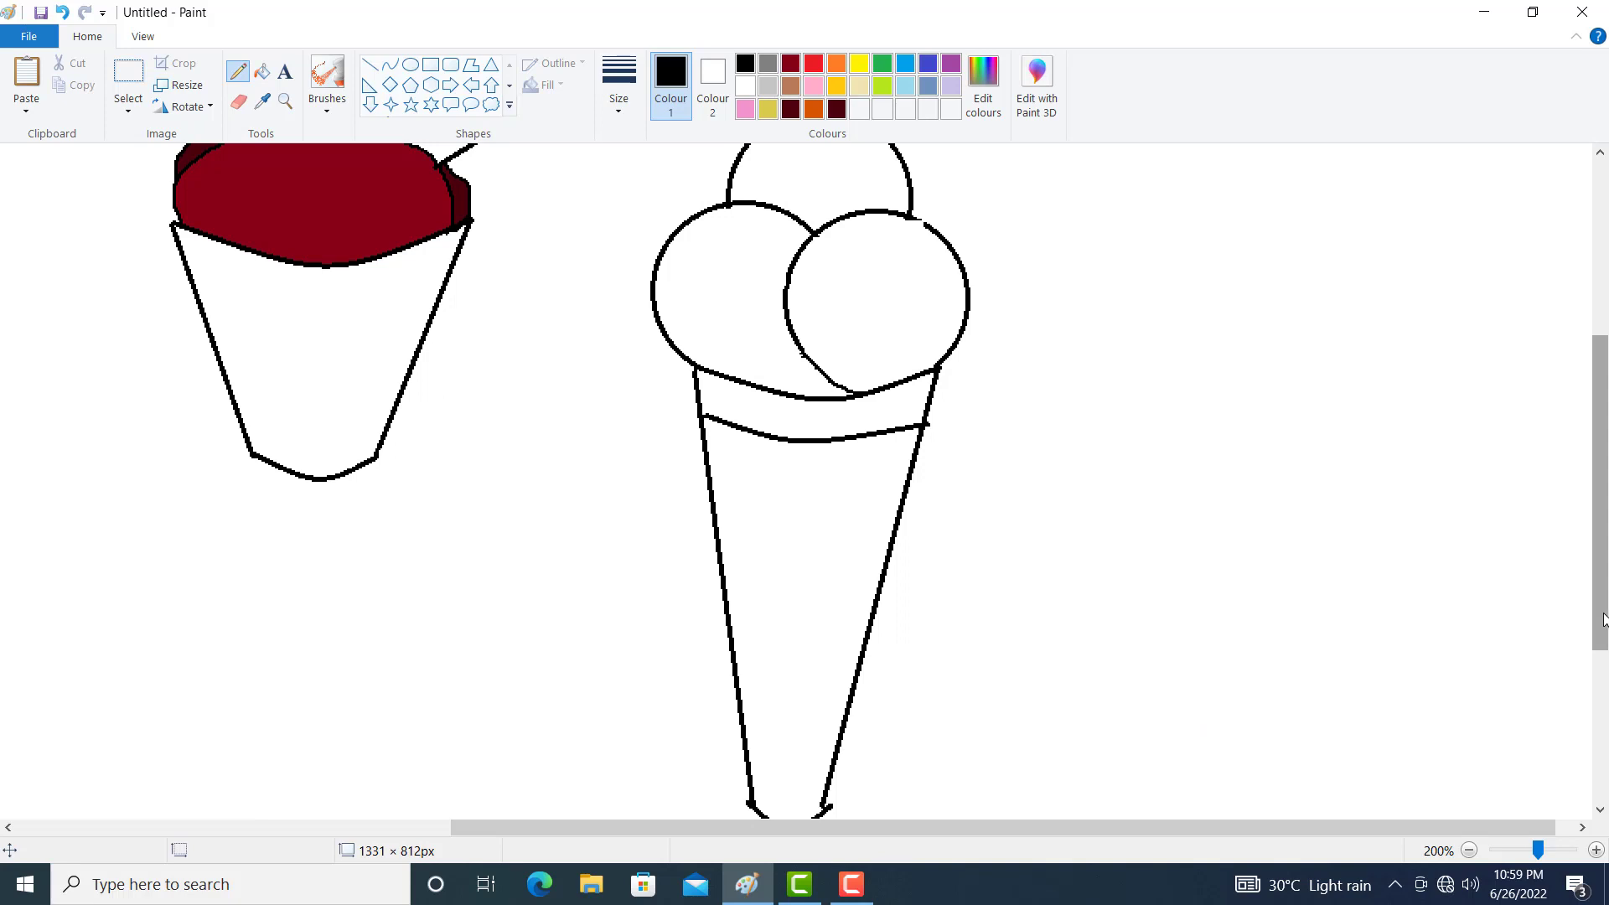
Erase the line ends that stick out at both sides of the cone's tip and at the band's right end
{"action": "left_click_drag", "start_coordinate": [1603, 620], "coordinate": [1596, 648]}
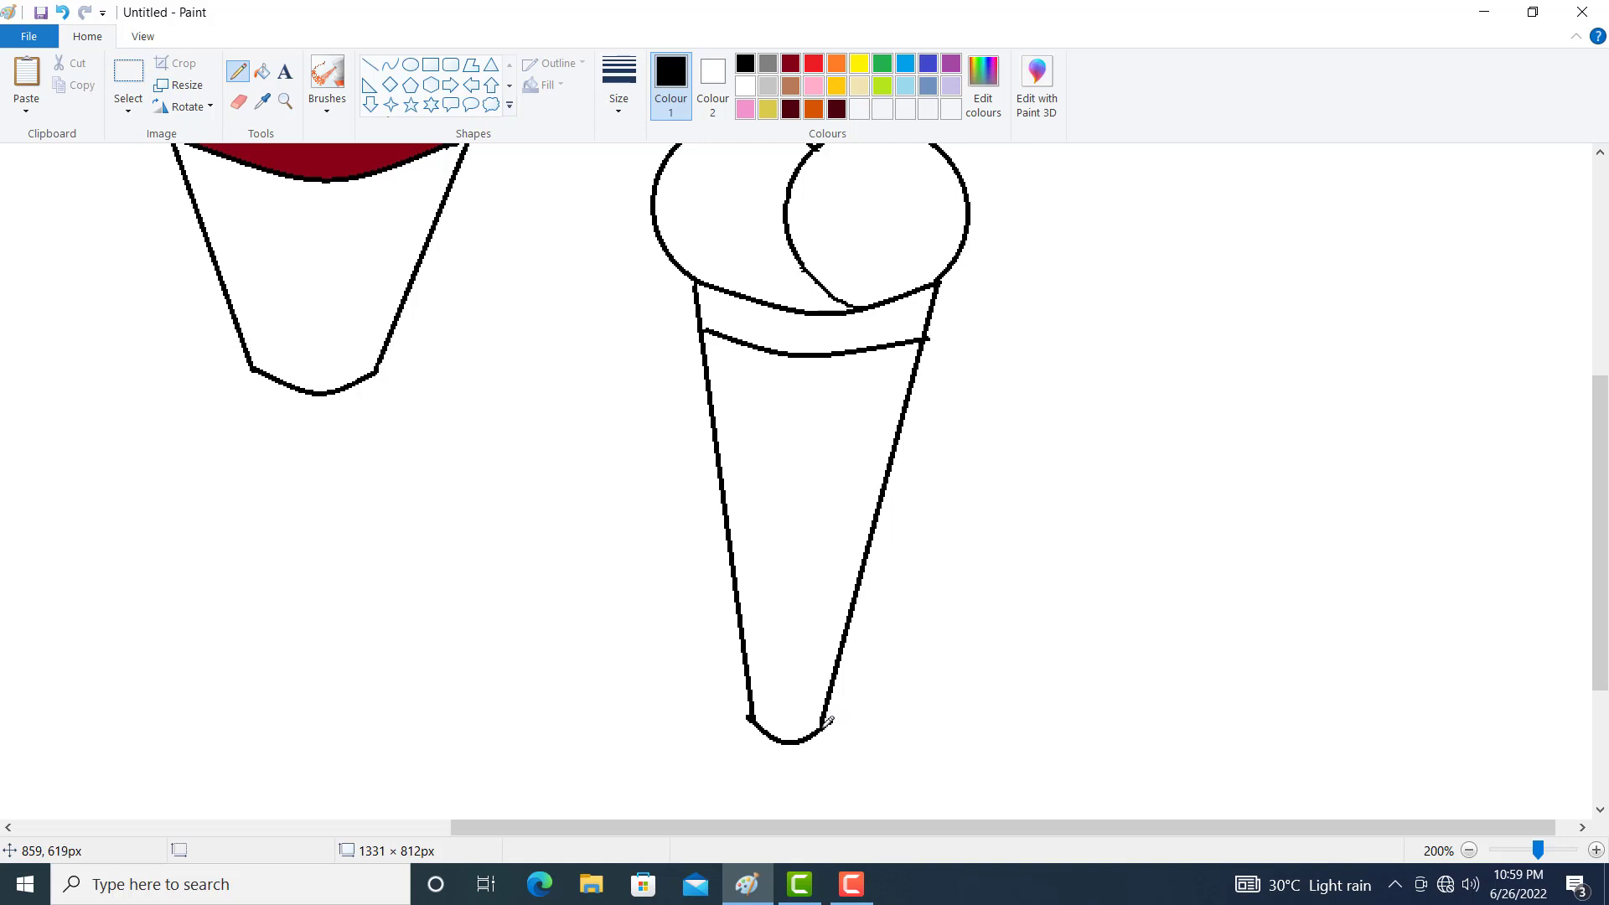
{"action": "left_click", "coordinate": [238, 101]}
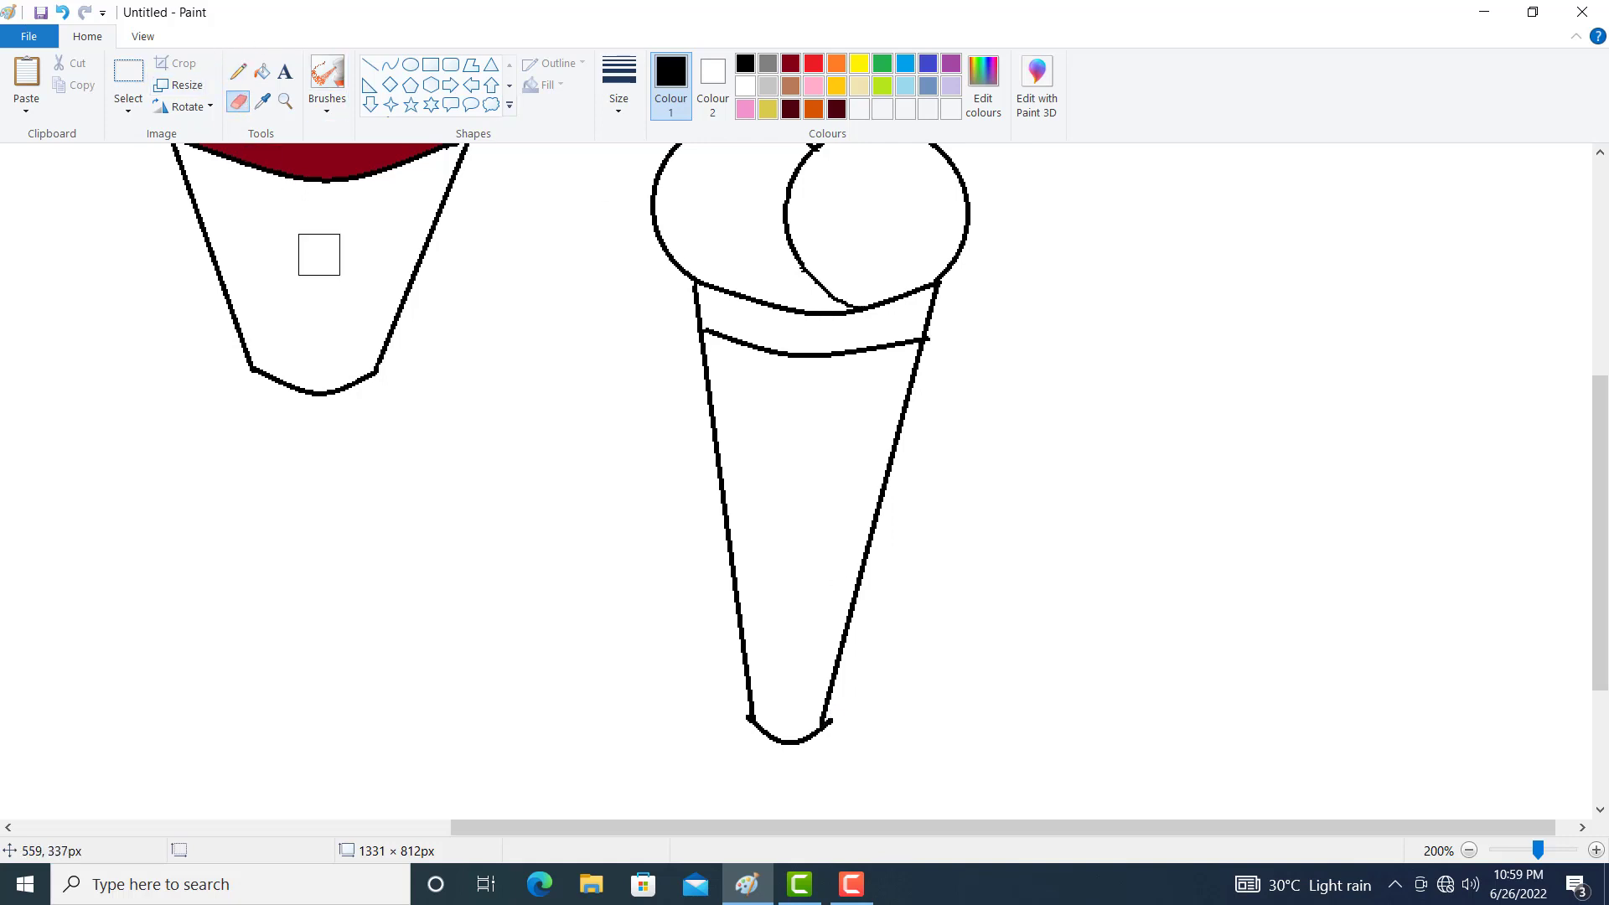
{"action": "left_click_drag", "start_coordinate": [847, 729], "coordinate": [847, 737]}
{"action": "left_click_drag", "start_coordinate": [732, 751], "coordinate": [729, 736]}
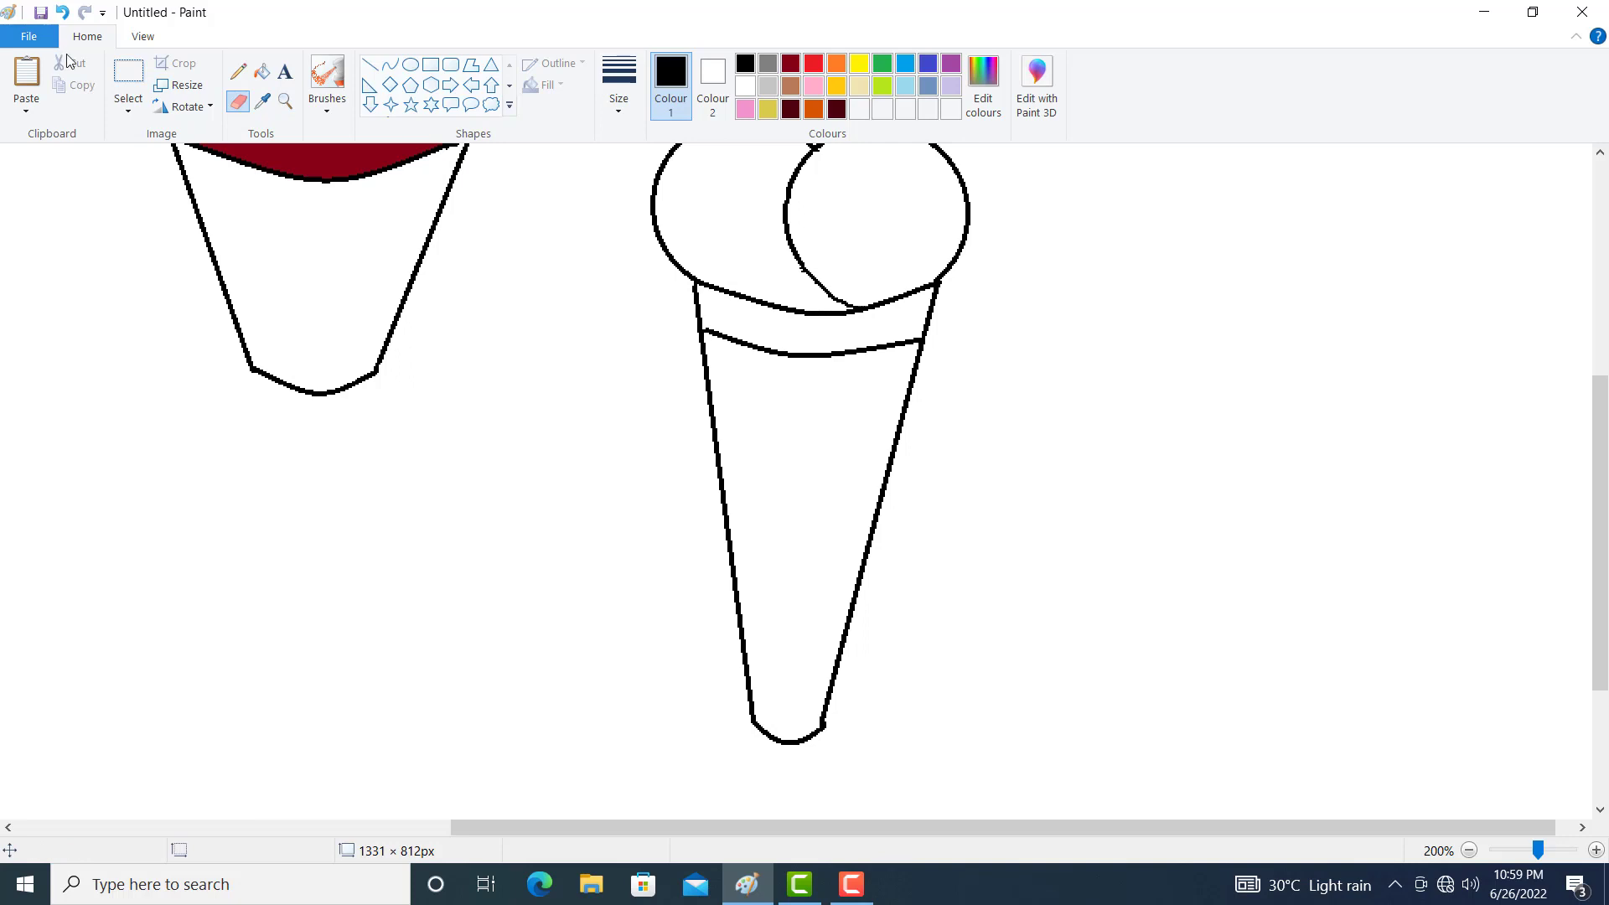
Fill the lower left scoop of the three-scoop cone with yellow
{"action": "left_click", "coordinate": [285, 100]}
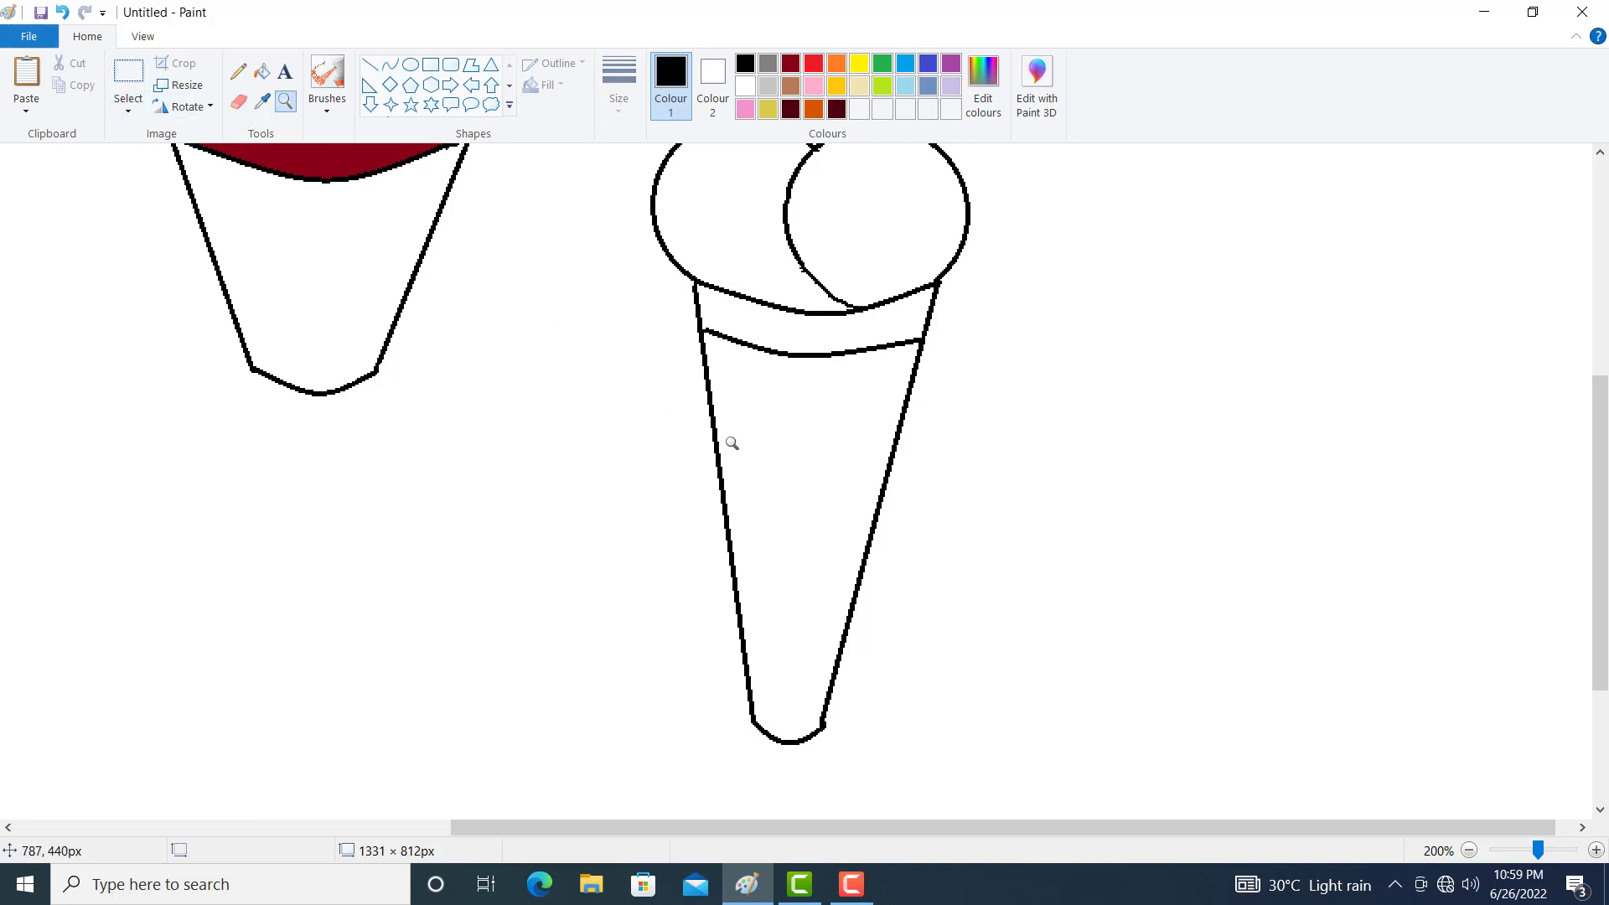
{"action": "right_click", "coordinate": [801, 483]}
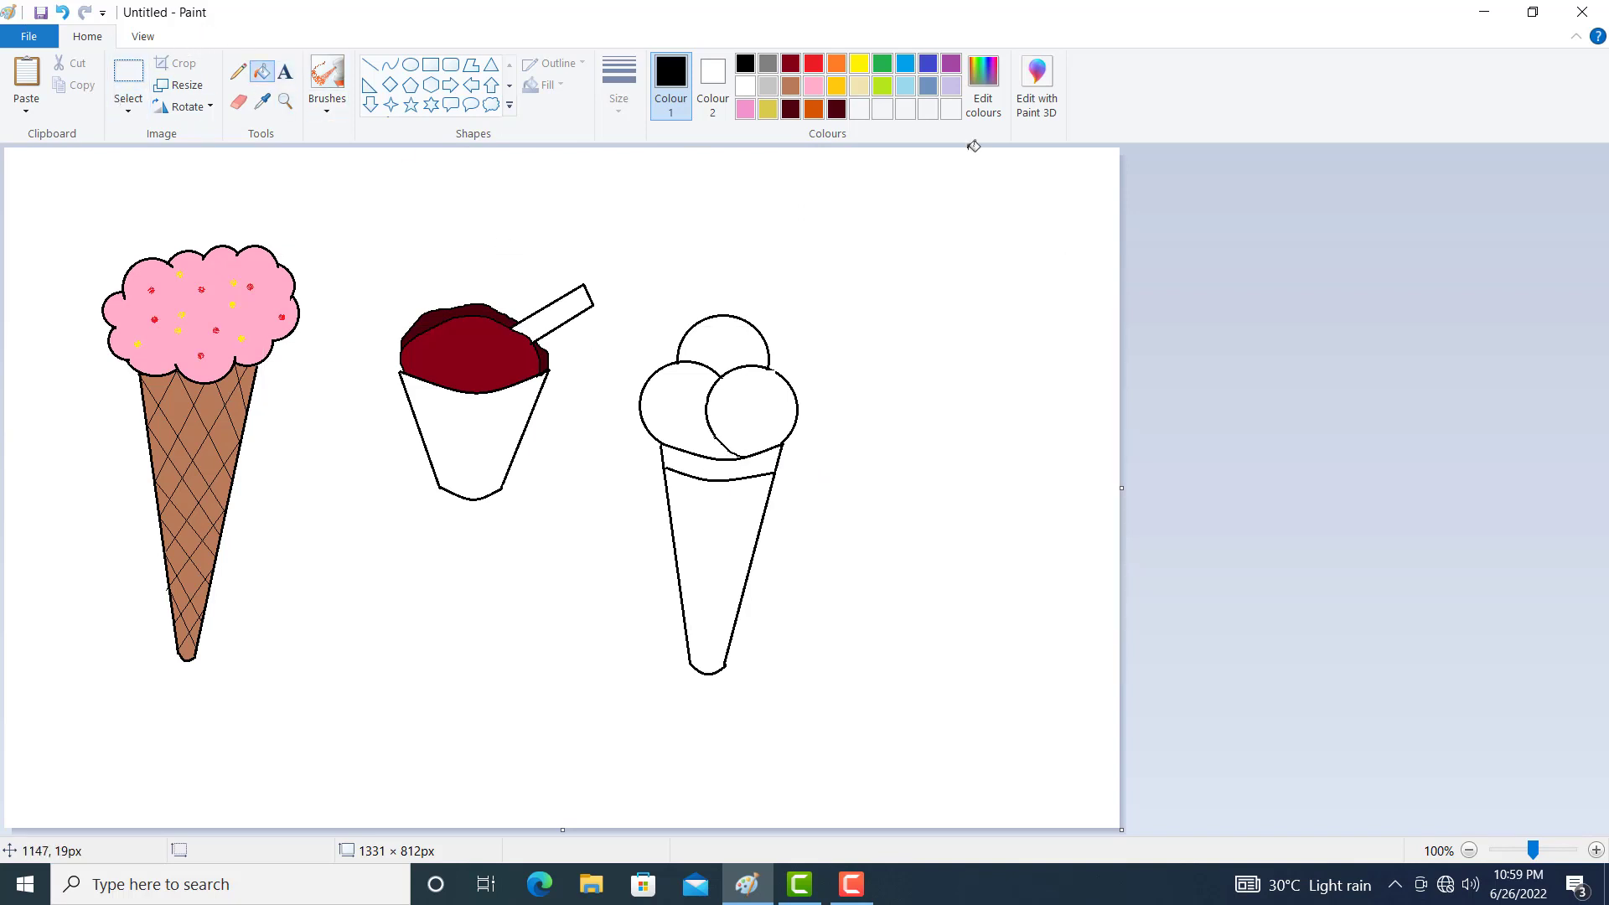
{"action": "left_click", "coordinate": [860, 65]}
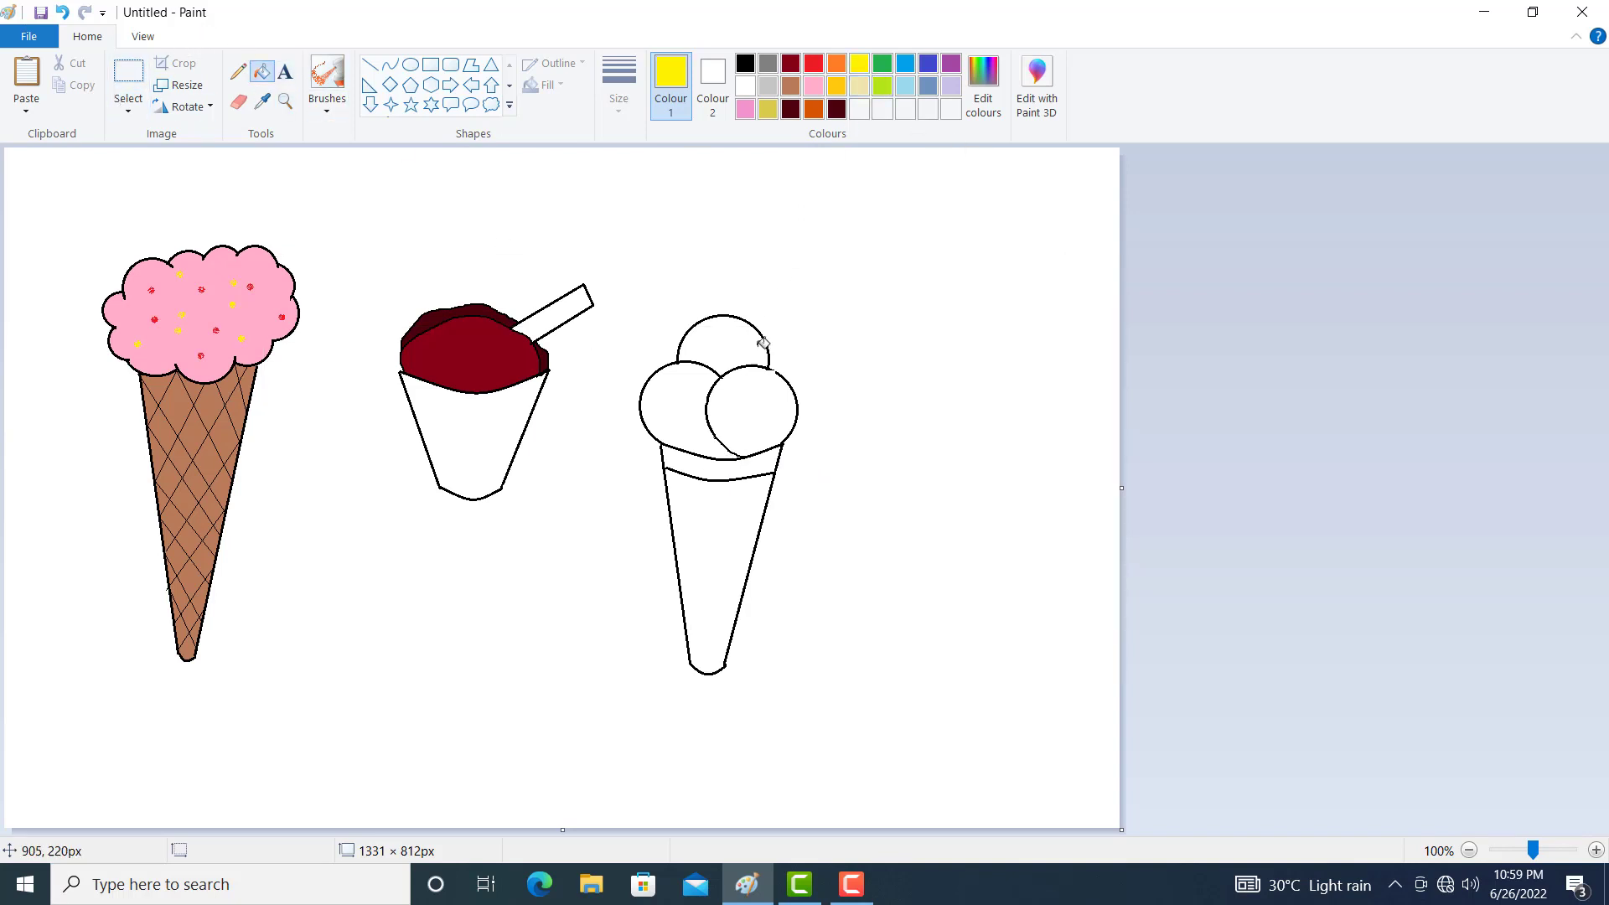
{"action": "left_click", "coordinate": [700, 400]}
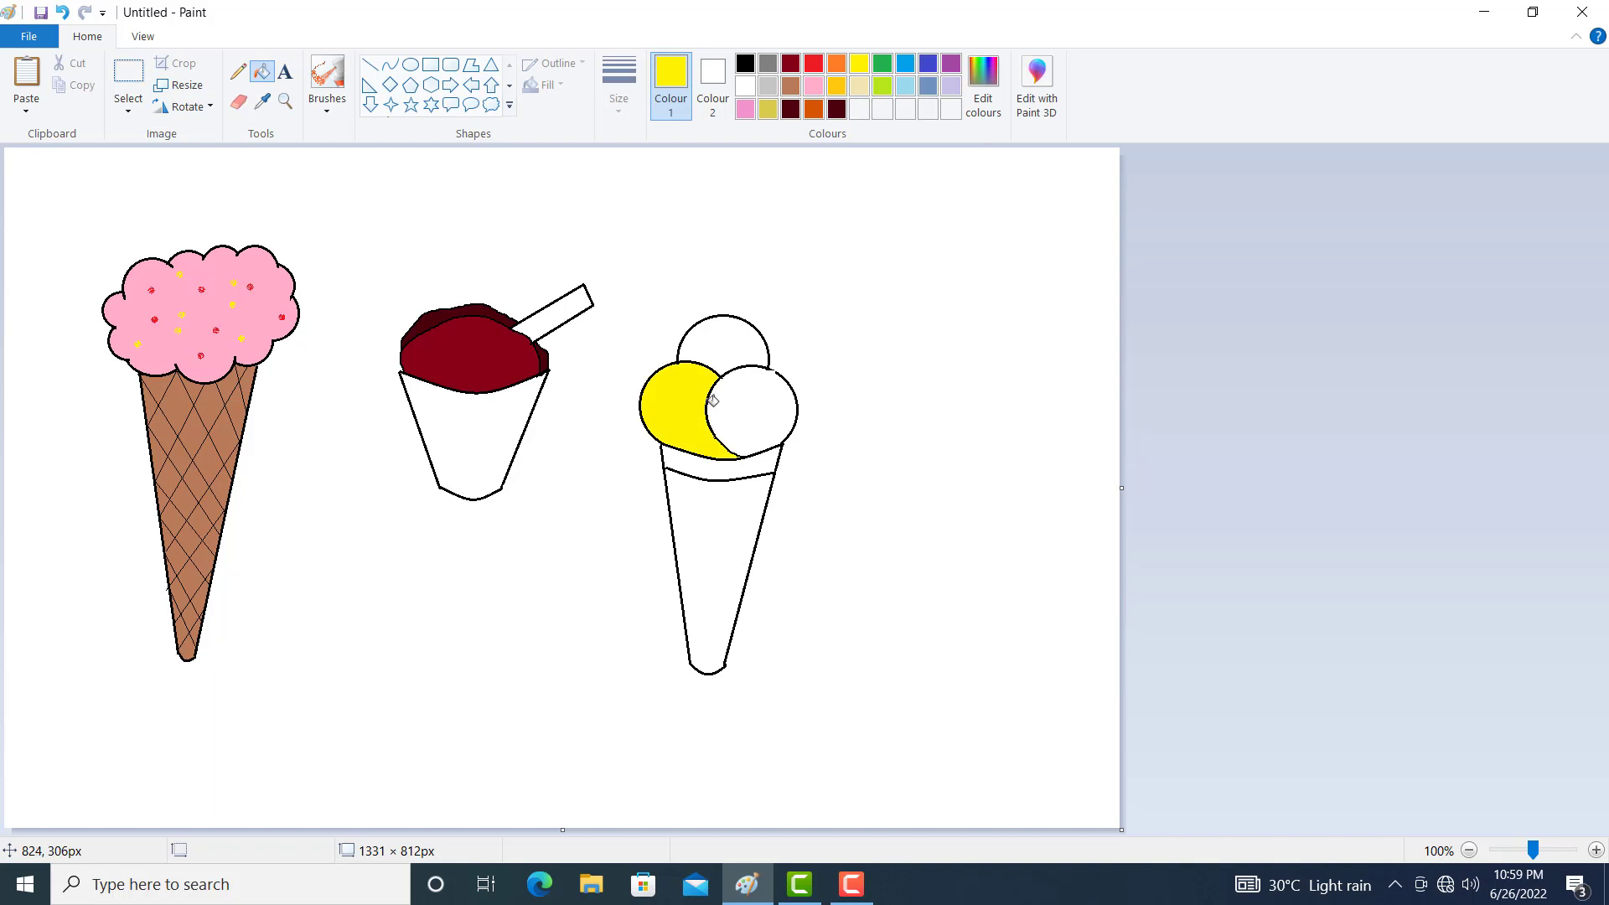
{"action": "left_click", "coordinate": [881, 65]}
{"action": "left_click", "coordinate": [749, 416]}
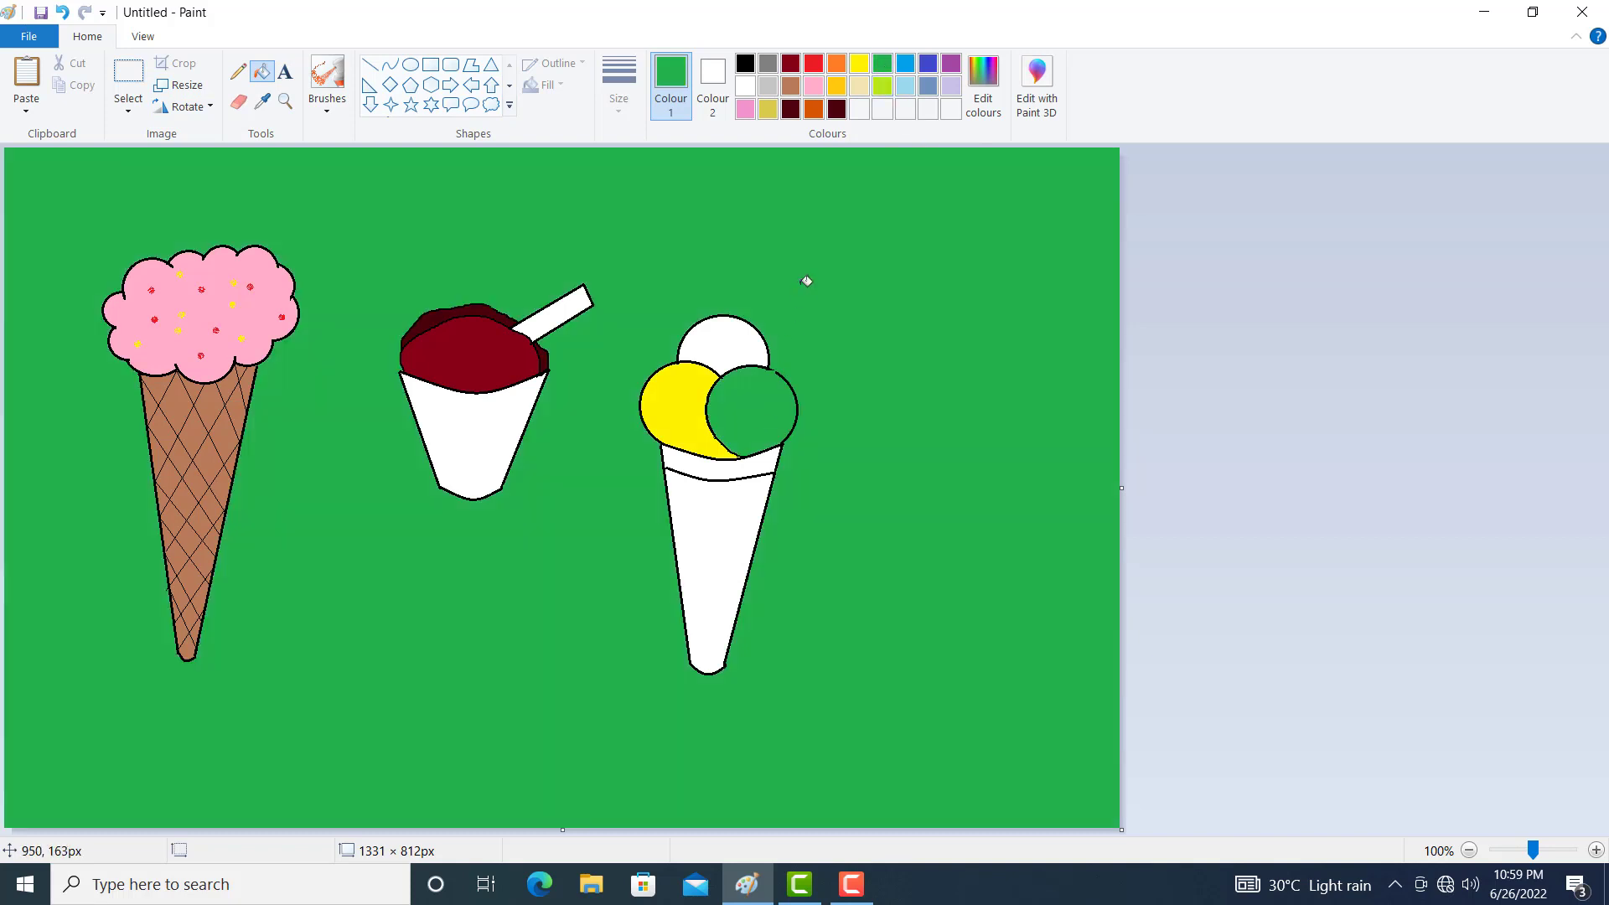
{"action": "key", "text": "ctrl+z"}
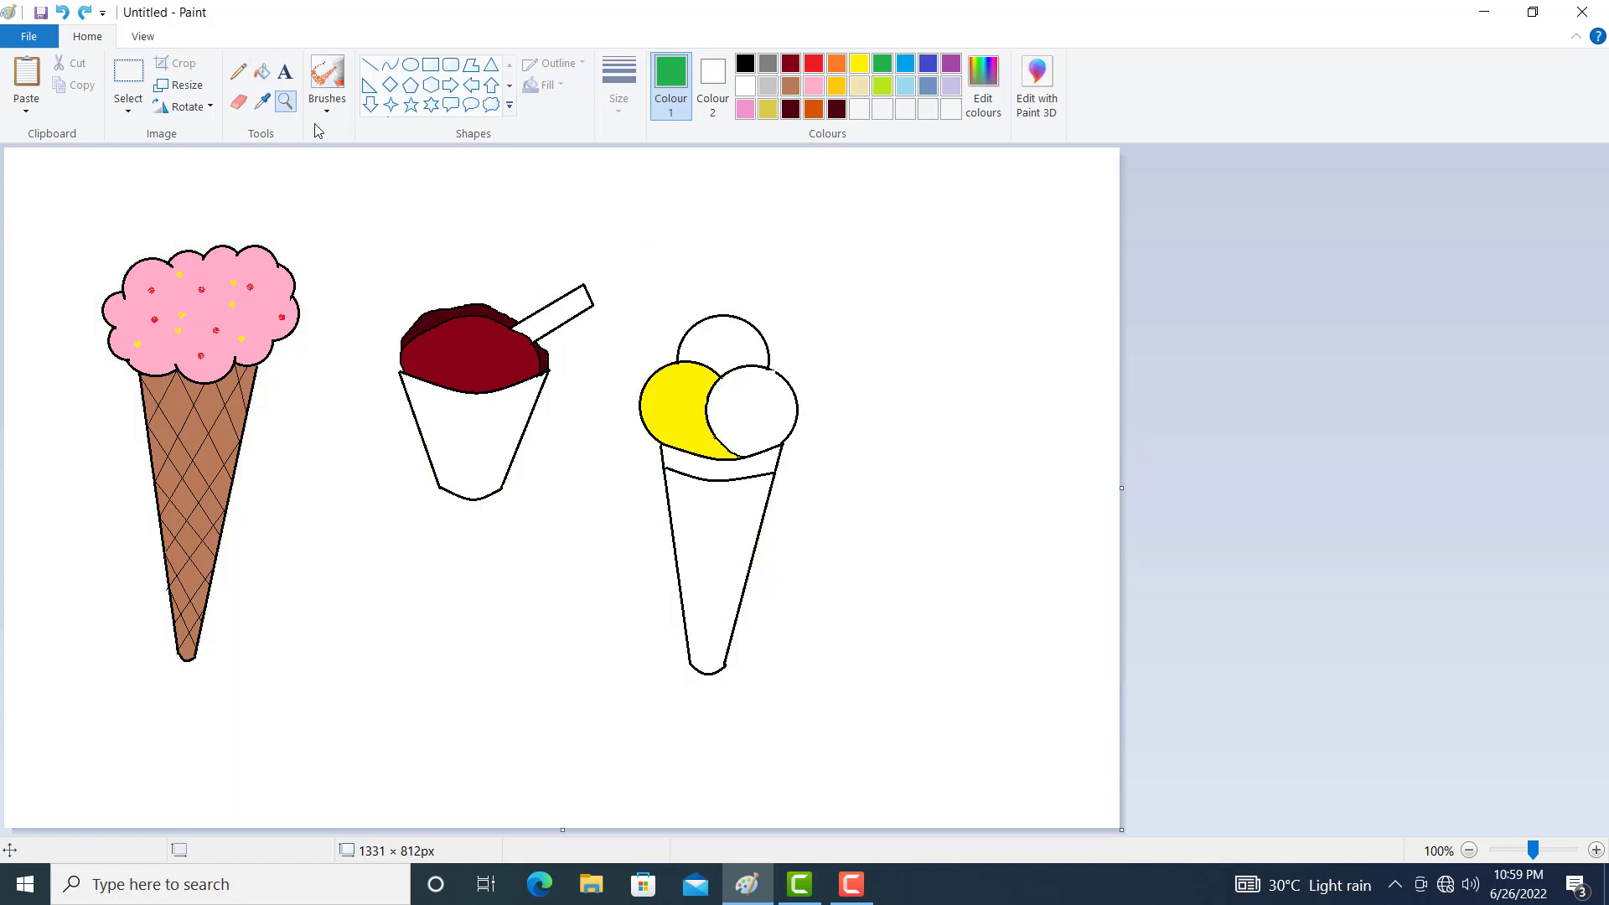
Close the gap in the front right scoop's upper outline with the black pencil
{"action": "left_click", "coordinate": [762, 391]}
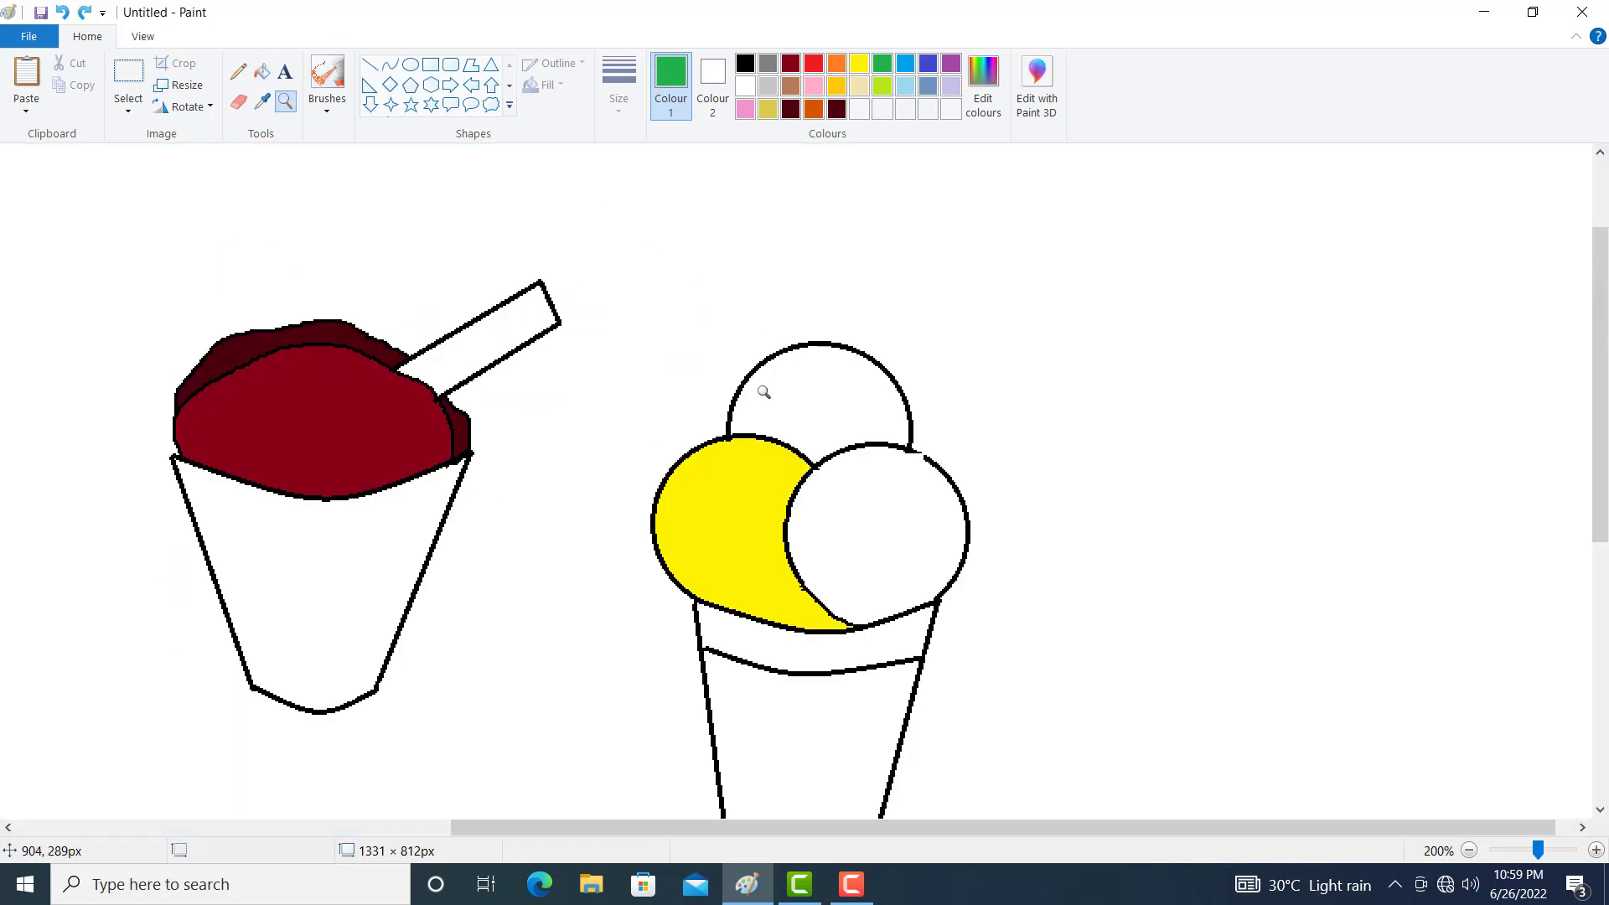
{"action": "left_click", "coordinate": [932, 467]}
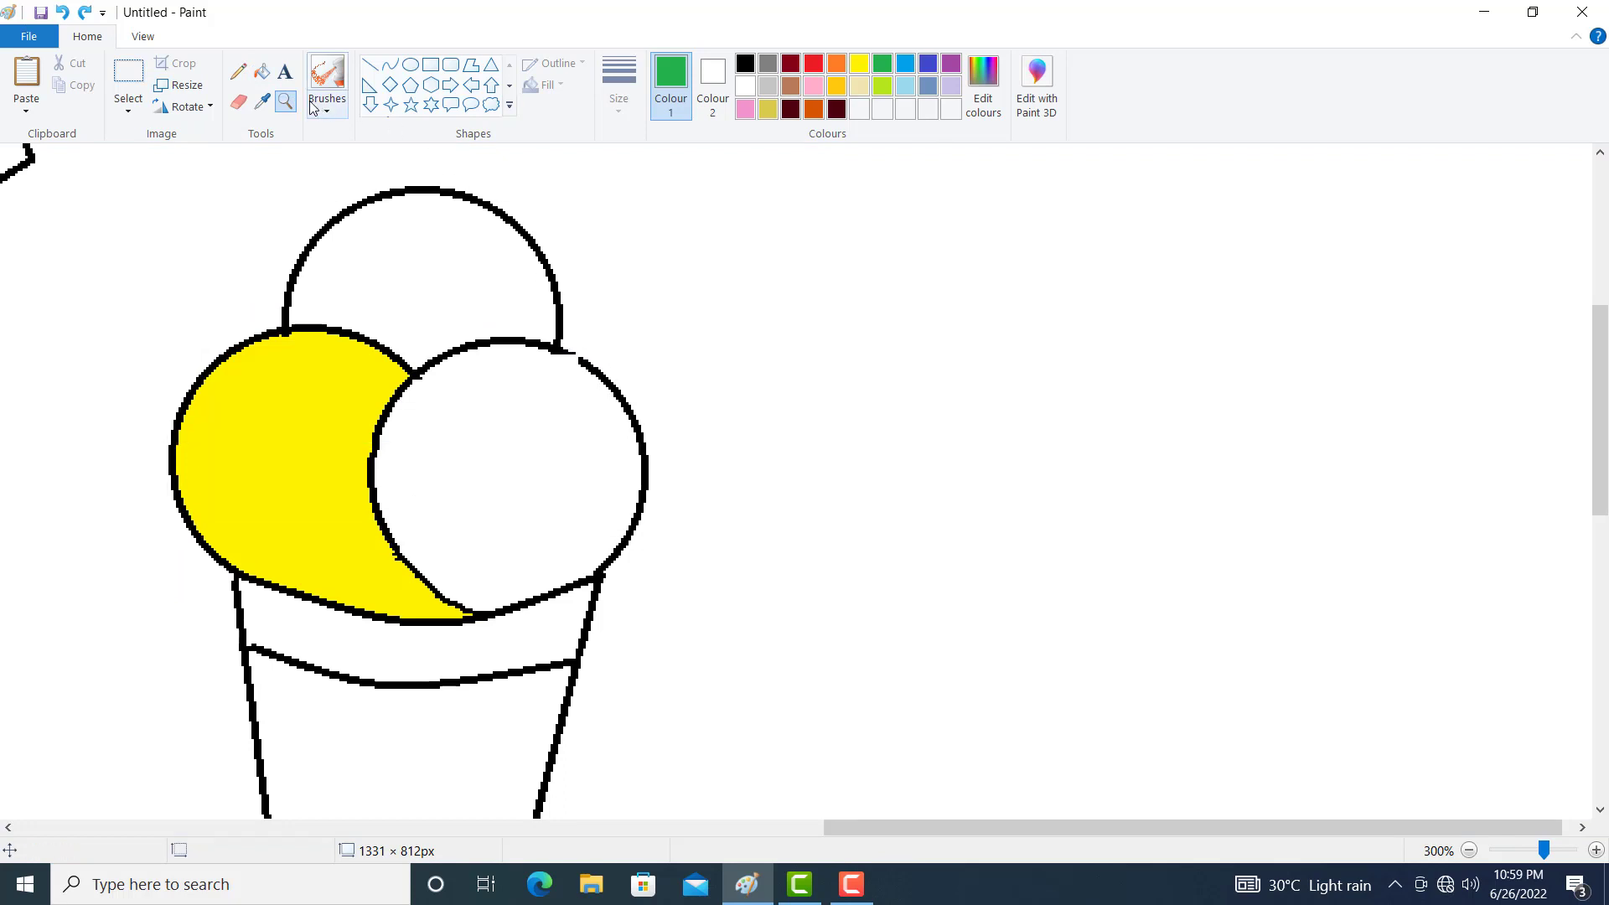
{"action": "left_click", "coordinate": [238, 71]}
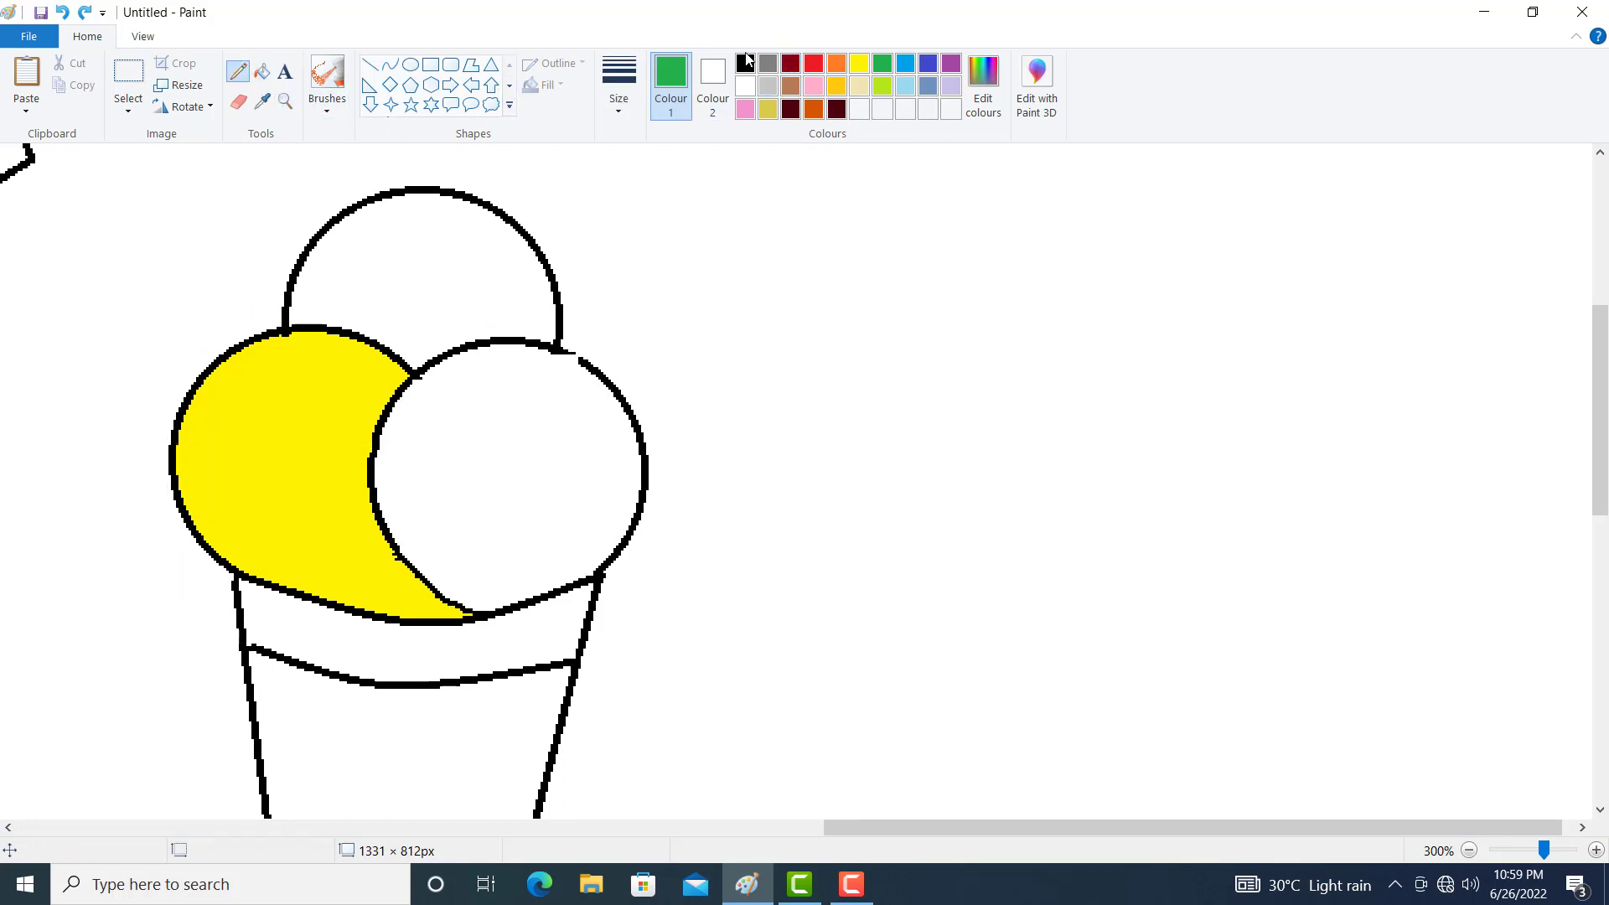
{"action": "left_click", "coordinate": [745, 63]}
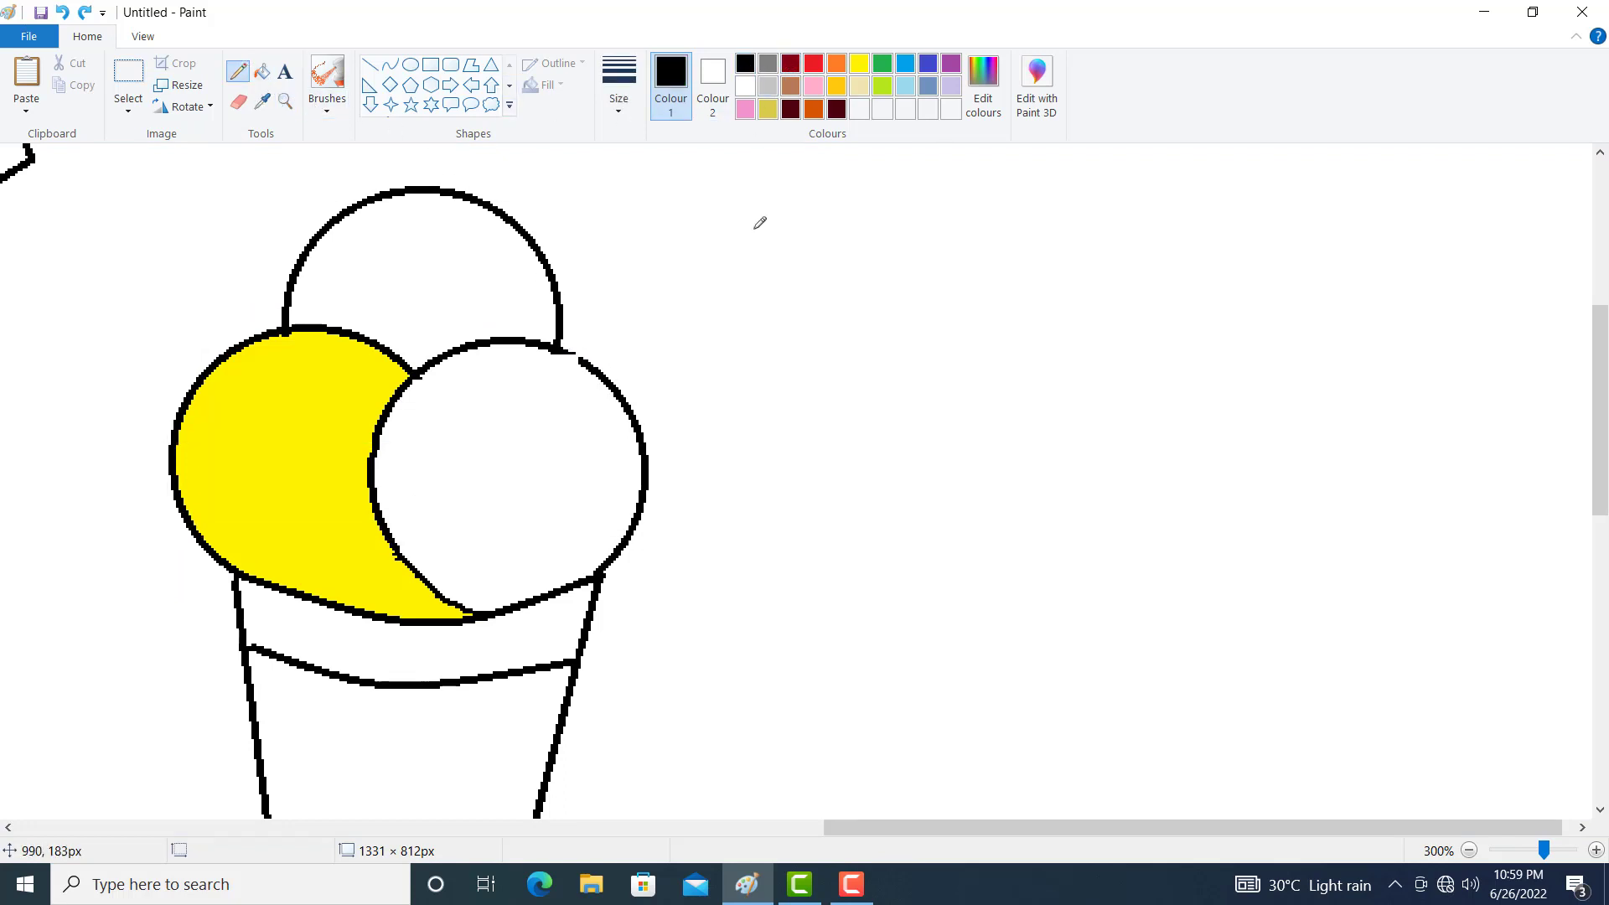
{"action": "left_click", "coordinate": [578, 352]}
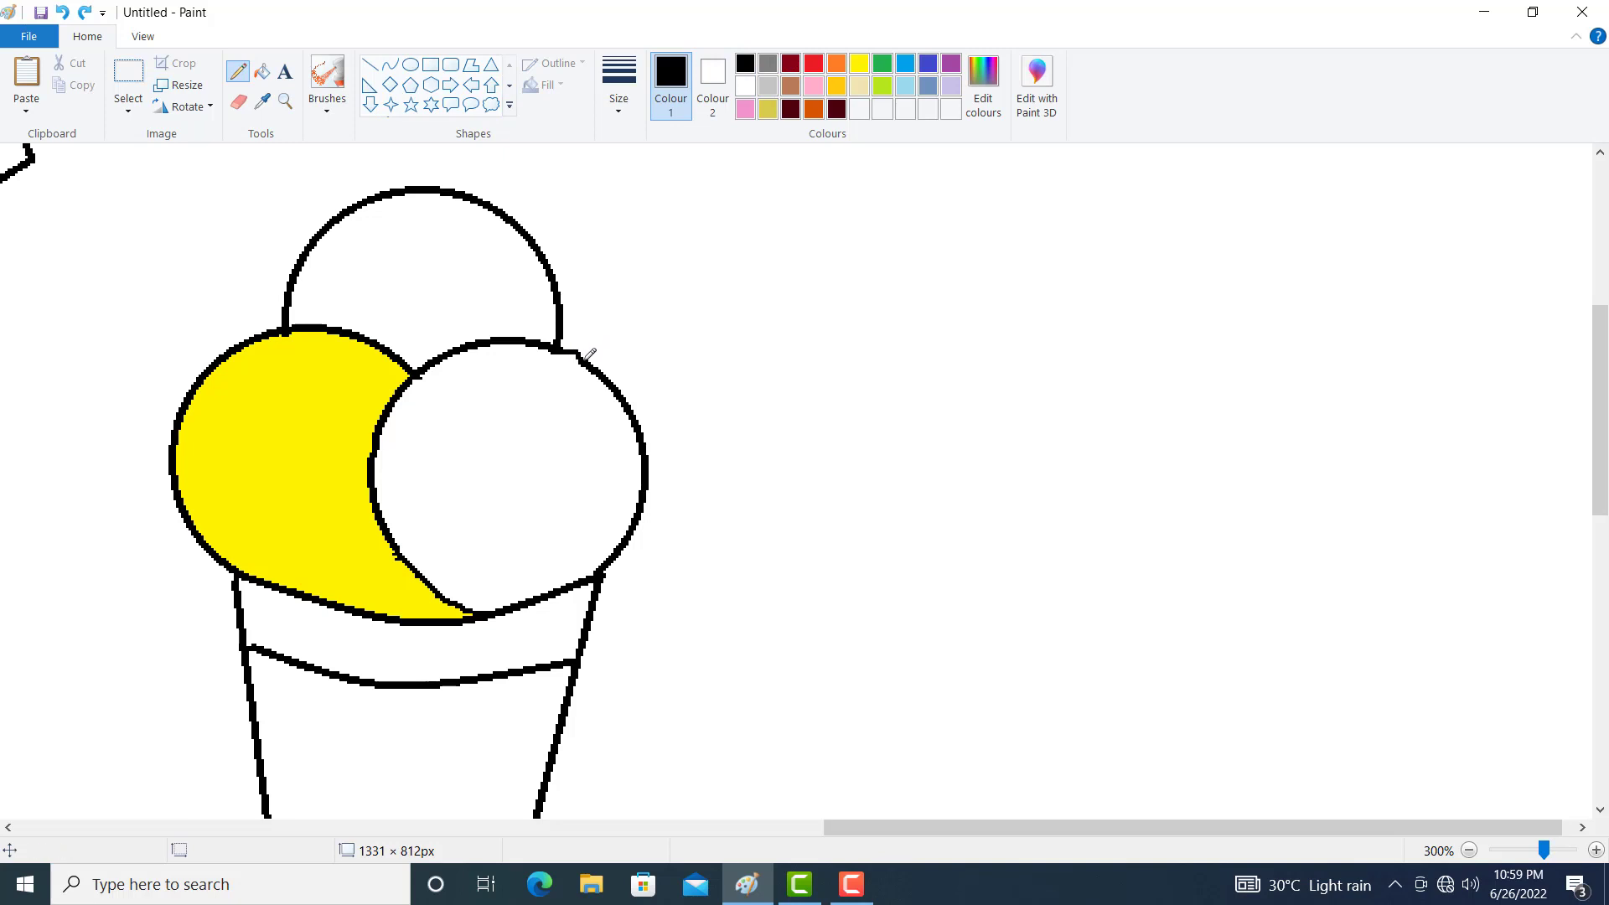
{"action": "left_click", "coordinate": [284, 103]}
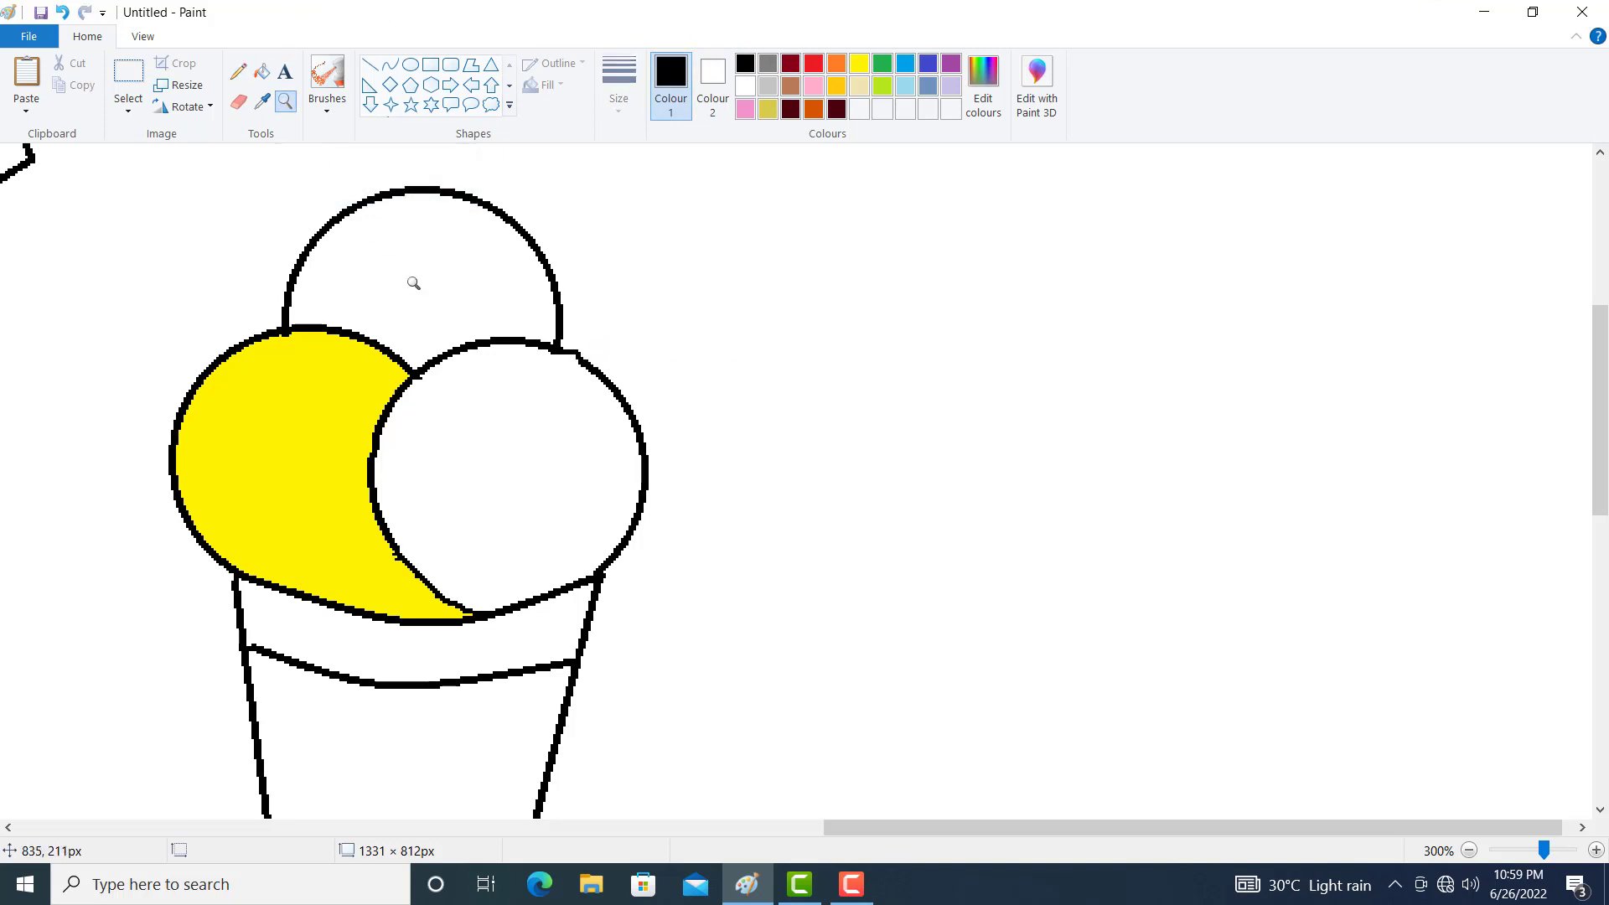
{"action": "right_click", "coordinate": [486, 401]}
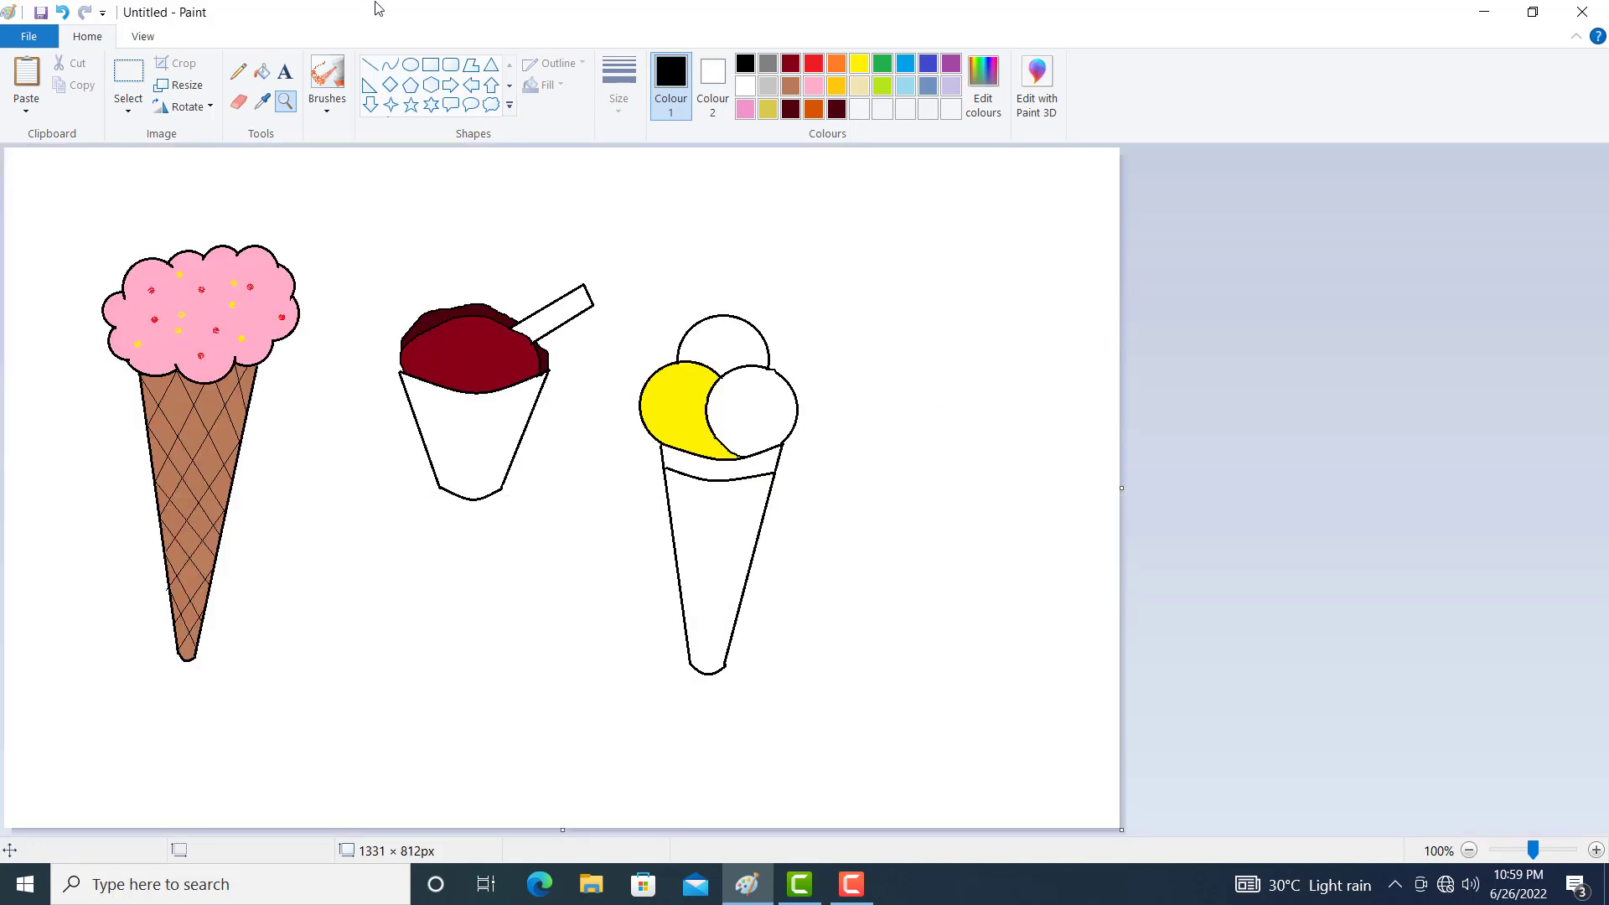
Fill the three-scoop cone's front right scoop with green and its top scoop with orange
{"action": "left_click", "coordinate": [261, 72]}
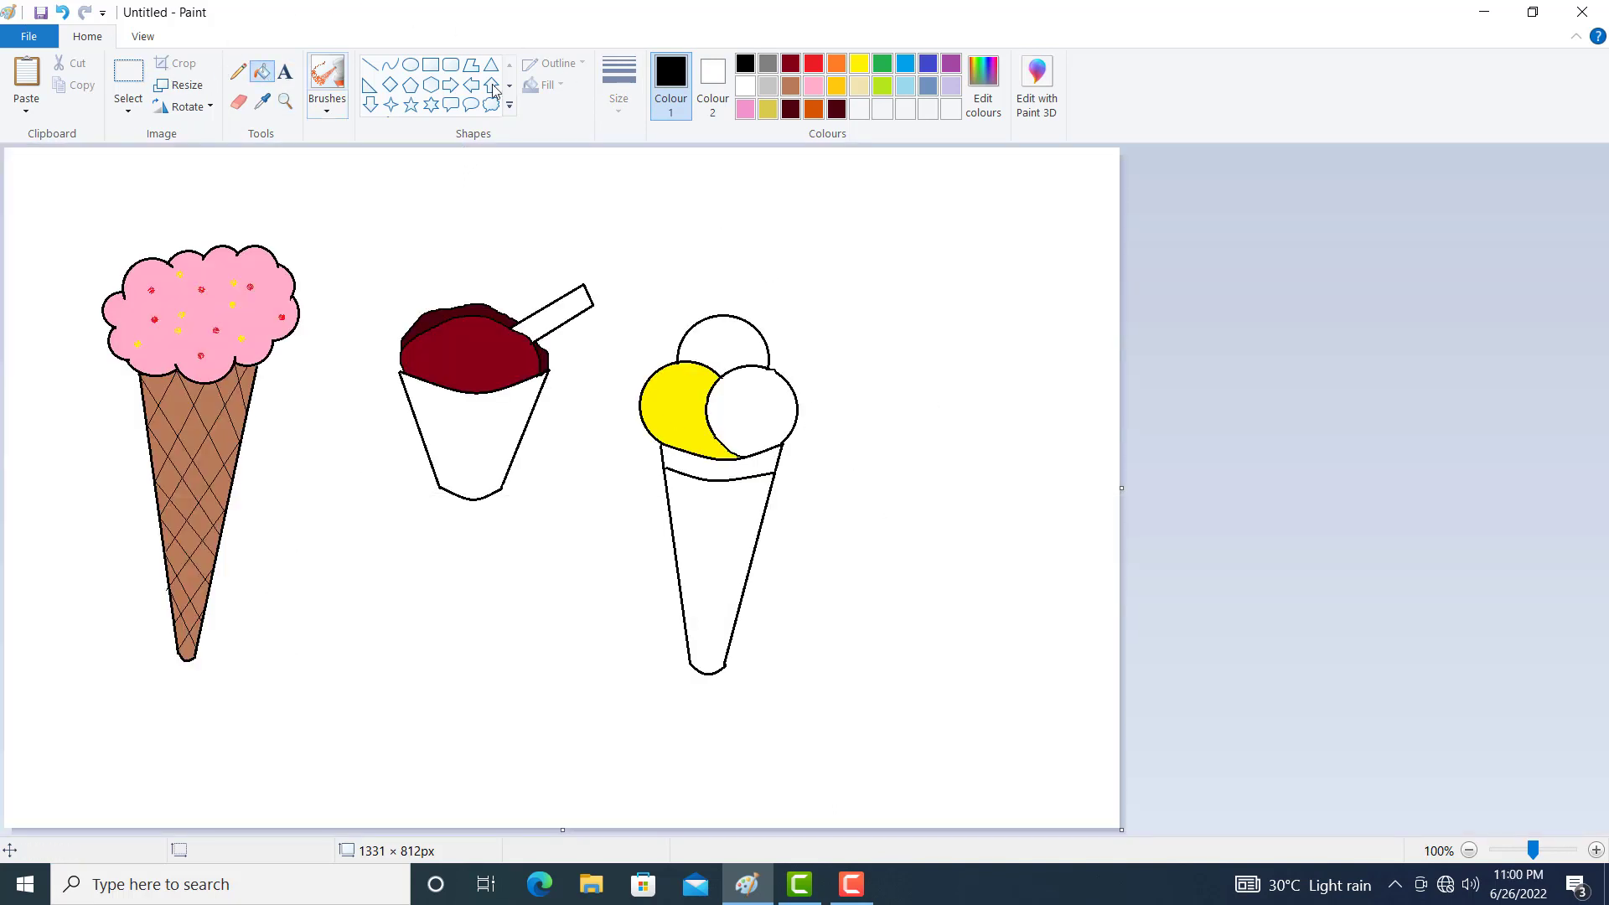
{"action": "left_click", "coordinate": [885, 68]}
{"action": "left_click", "coordinate": [741, 407]}
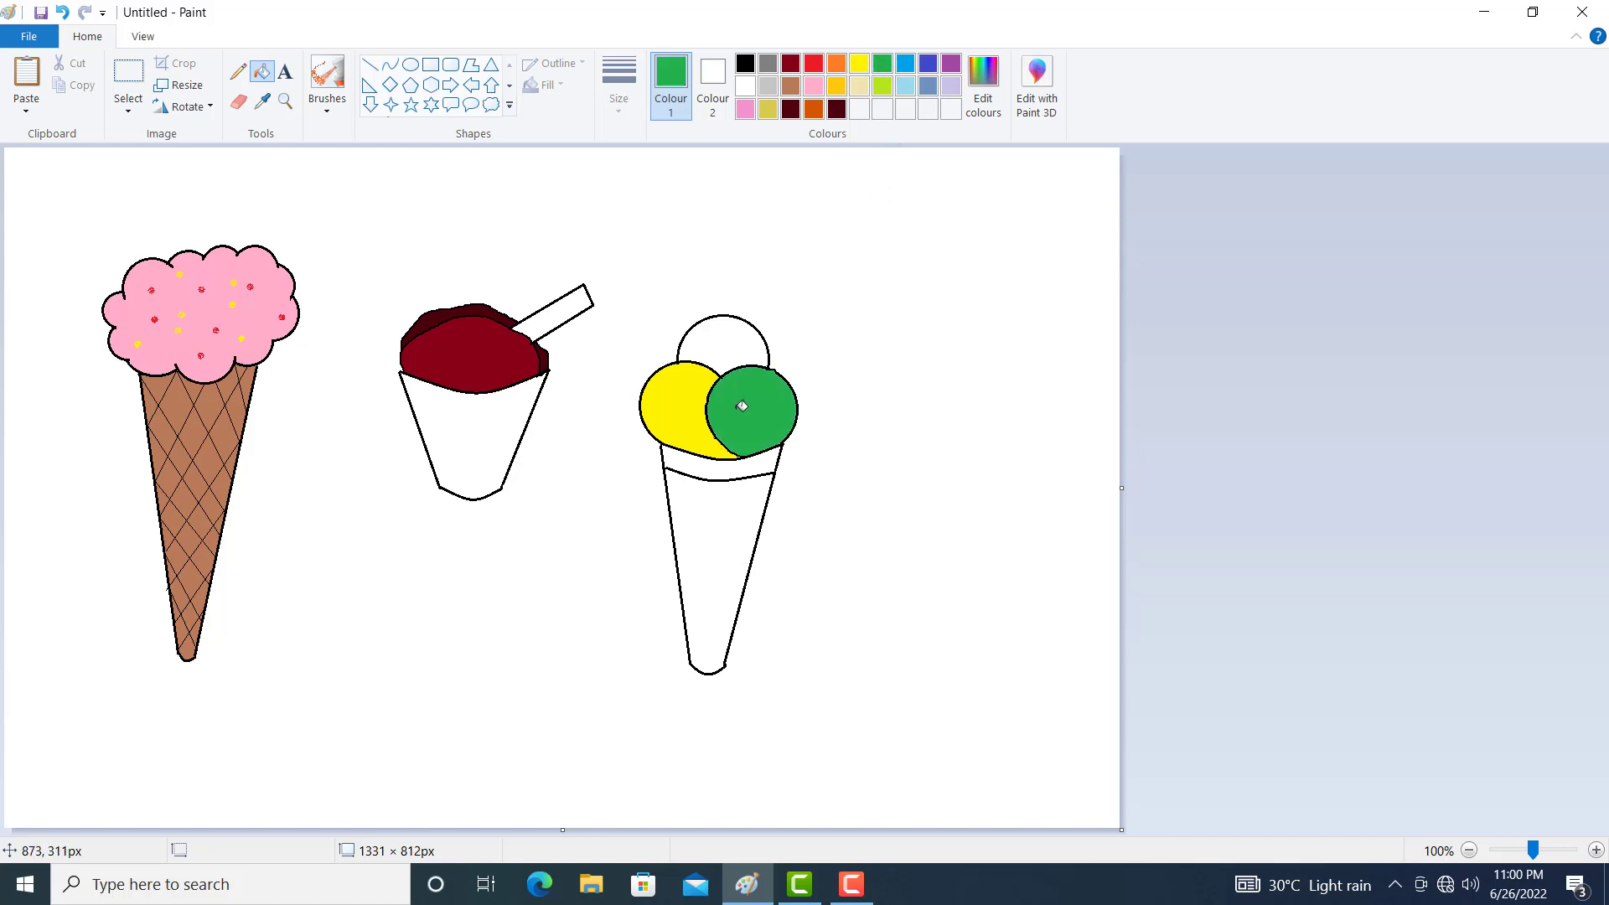
{"action": "left_click", "coordinate": [837, 64]}
{"action": "left_click", "coordinate": [750, 329]}
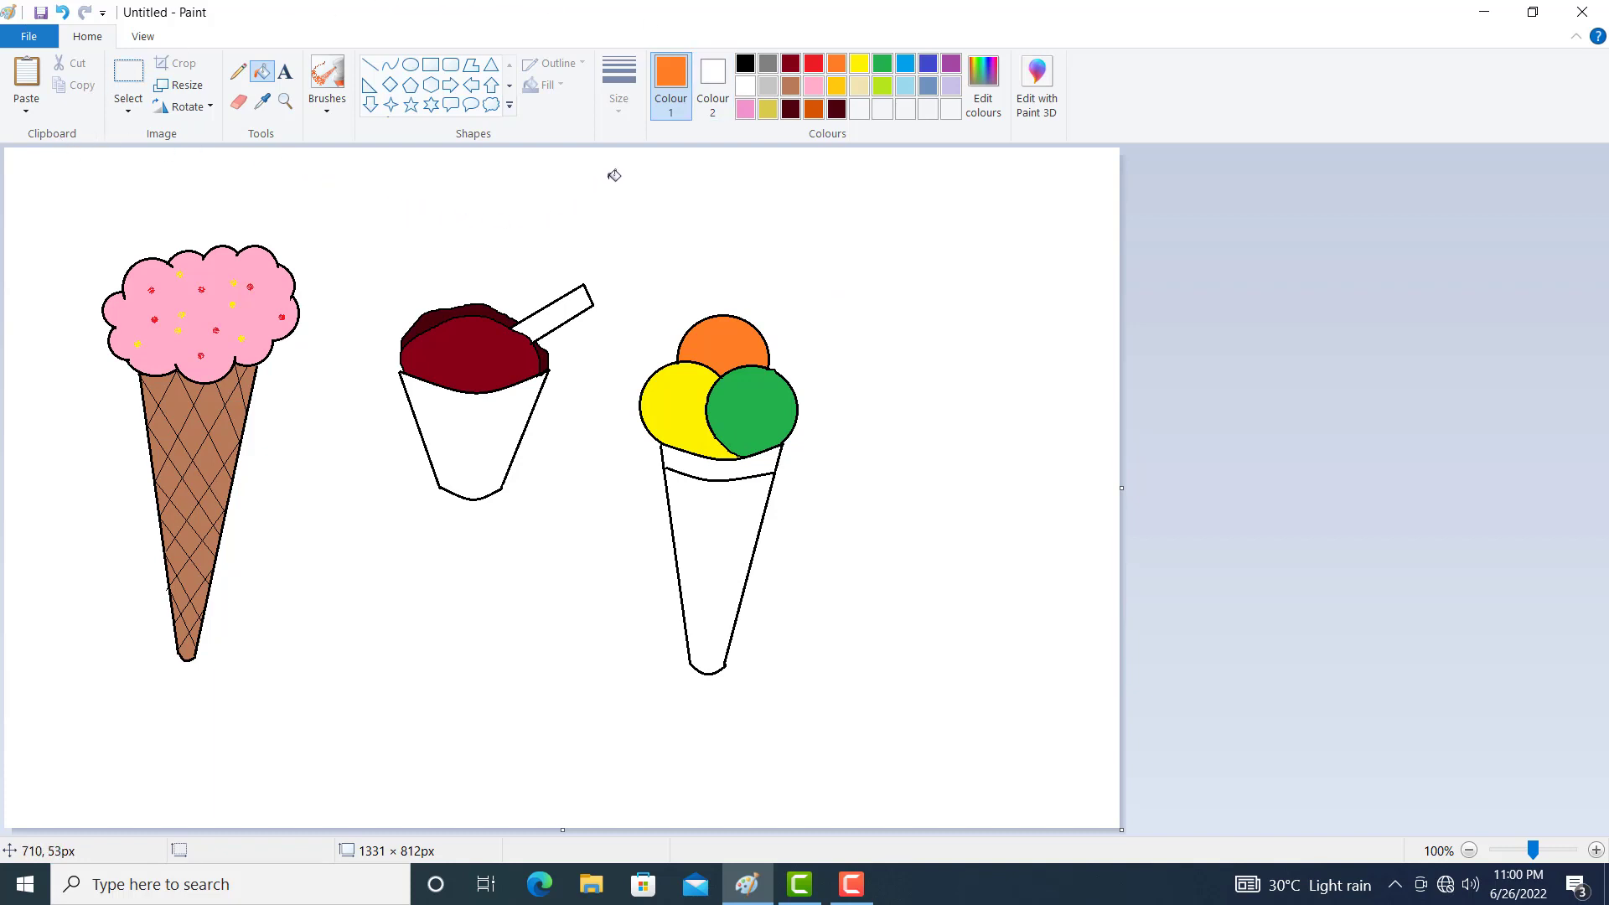
Dab three small yellow sprinkles on the orange top scoop with a brush
{"action": "left_click", "coordinate": [328, 110]}
{"action": "left_click", "coordinate": [459, 149]}
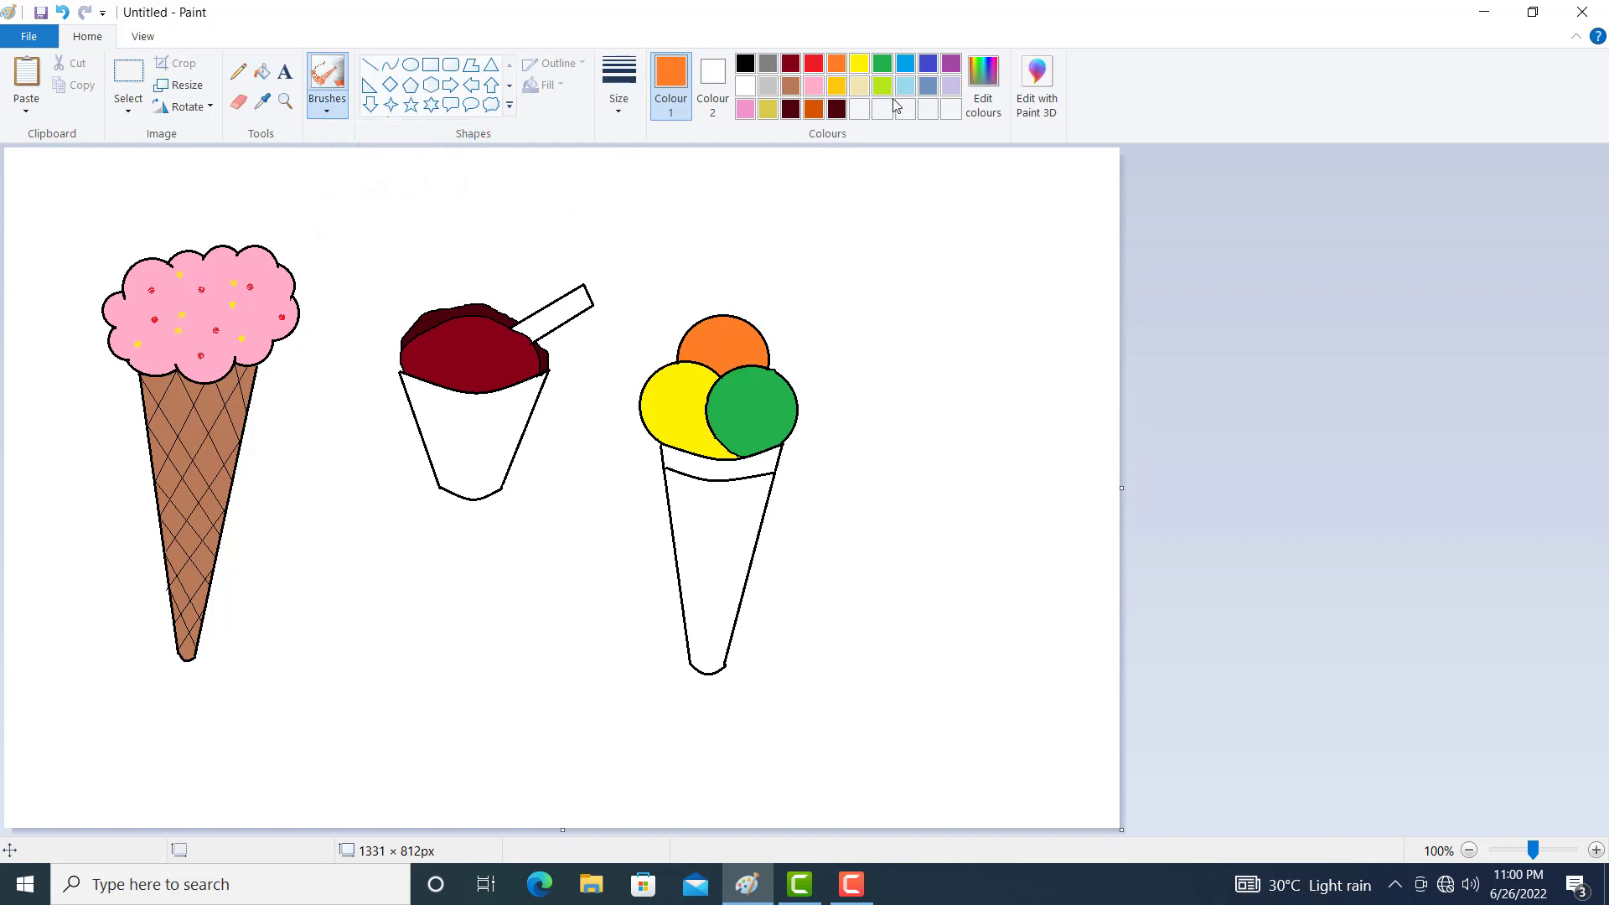
{"action": "left_click", "coordinate": [860, 64]}
Dab four small red sprinkles on the yellow scoop with the same brush
{"action": "left_click", "coordinate": [838, 67]}
{"action": "left_click", "coordinate": [813, 64]}
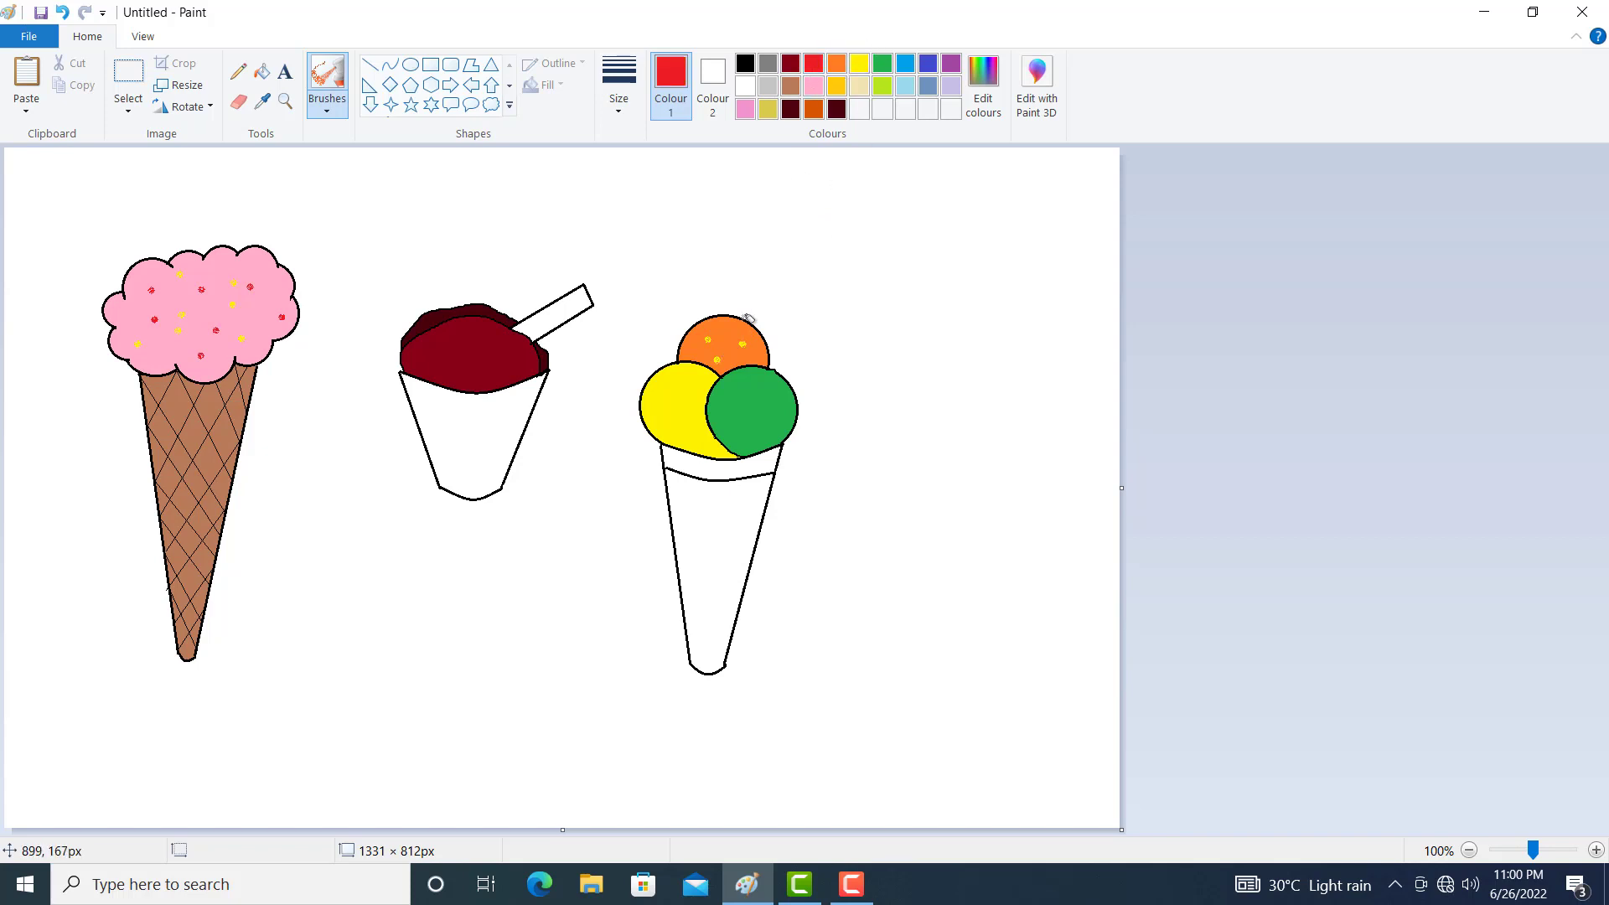
{"action": "left_click", "coordinate": [674, 390]}
Dab five gold sprinkles spread across the green scoop
{"action": "left_click", "coordinate": [836, 86]}
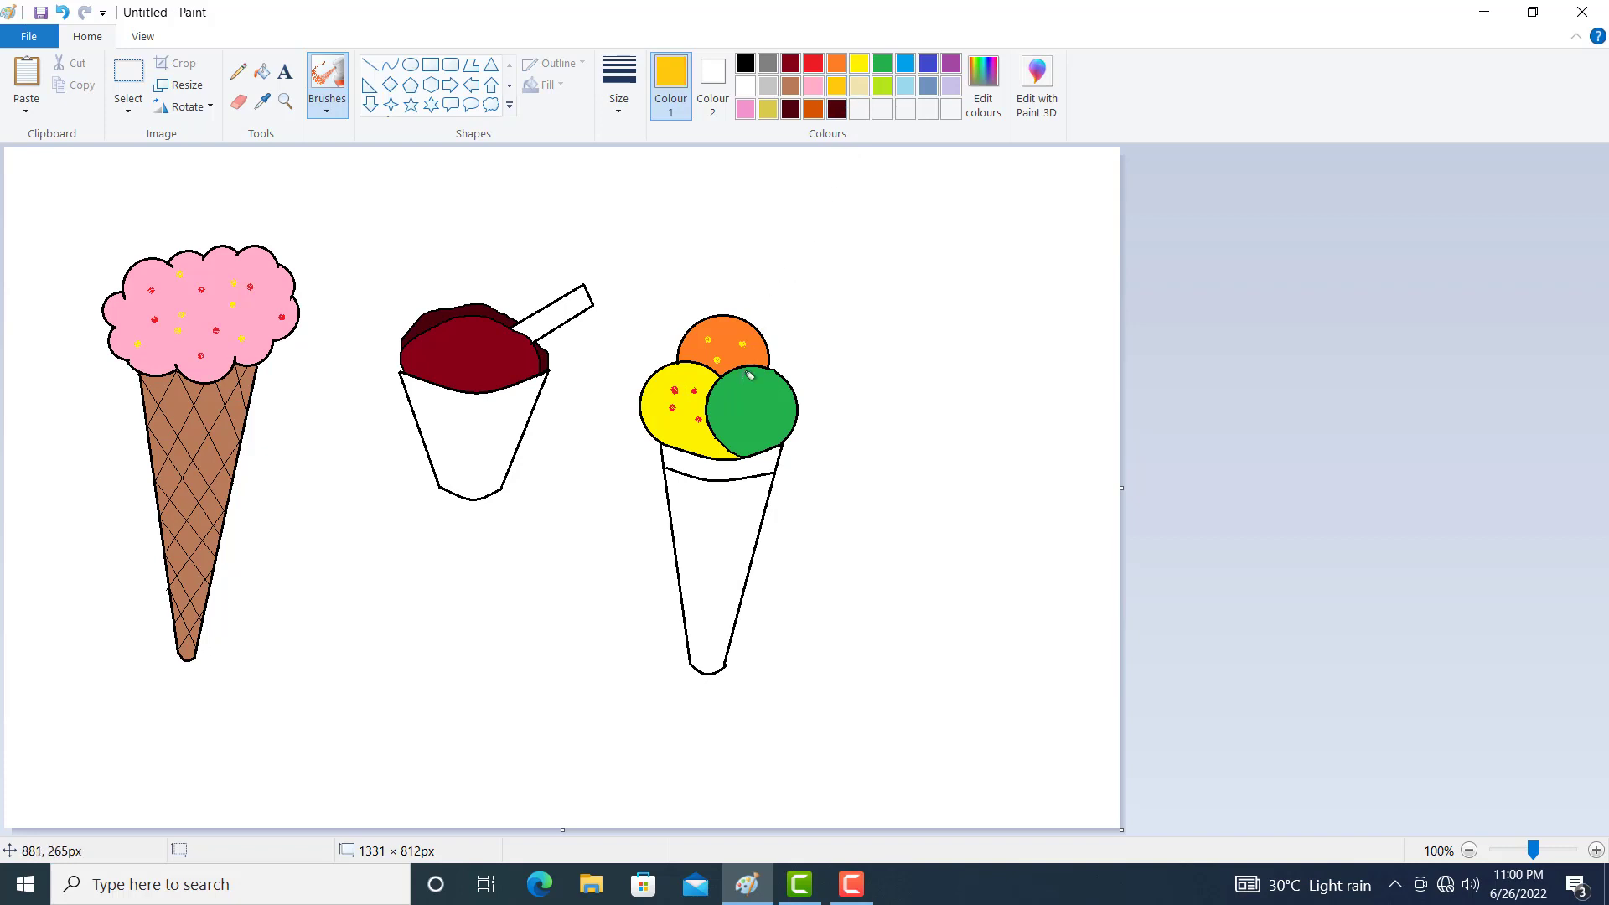
{"action": "left_click", "coordinate": [726, 414]}
{"action": "left_click", "coordinate": [784, 397]}
{"action": "left_click", "coordinate": [747, 440]}
{"action": "left_click", "coordinate": [761, 408]}
Erase the stray dark red dot from the unfilled body of the three-scoop cone
{"action": "left_click", "coordinate": [791, 64]}
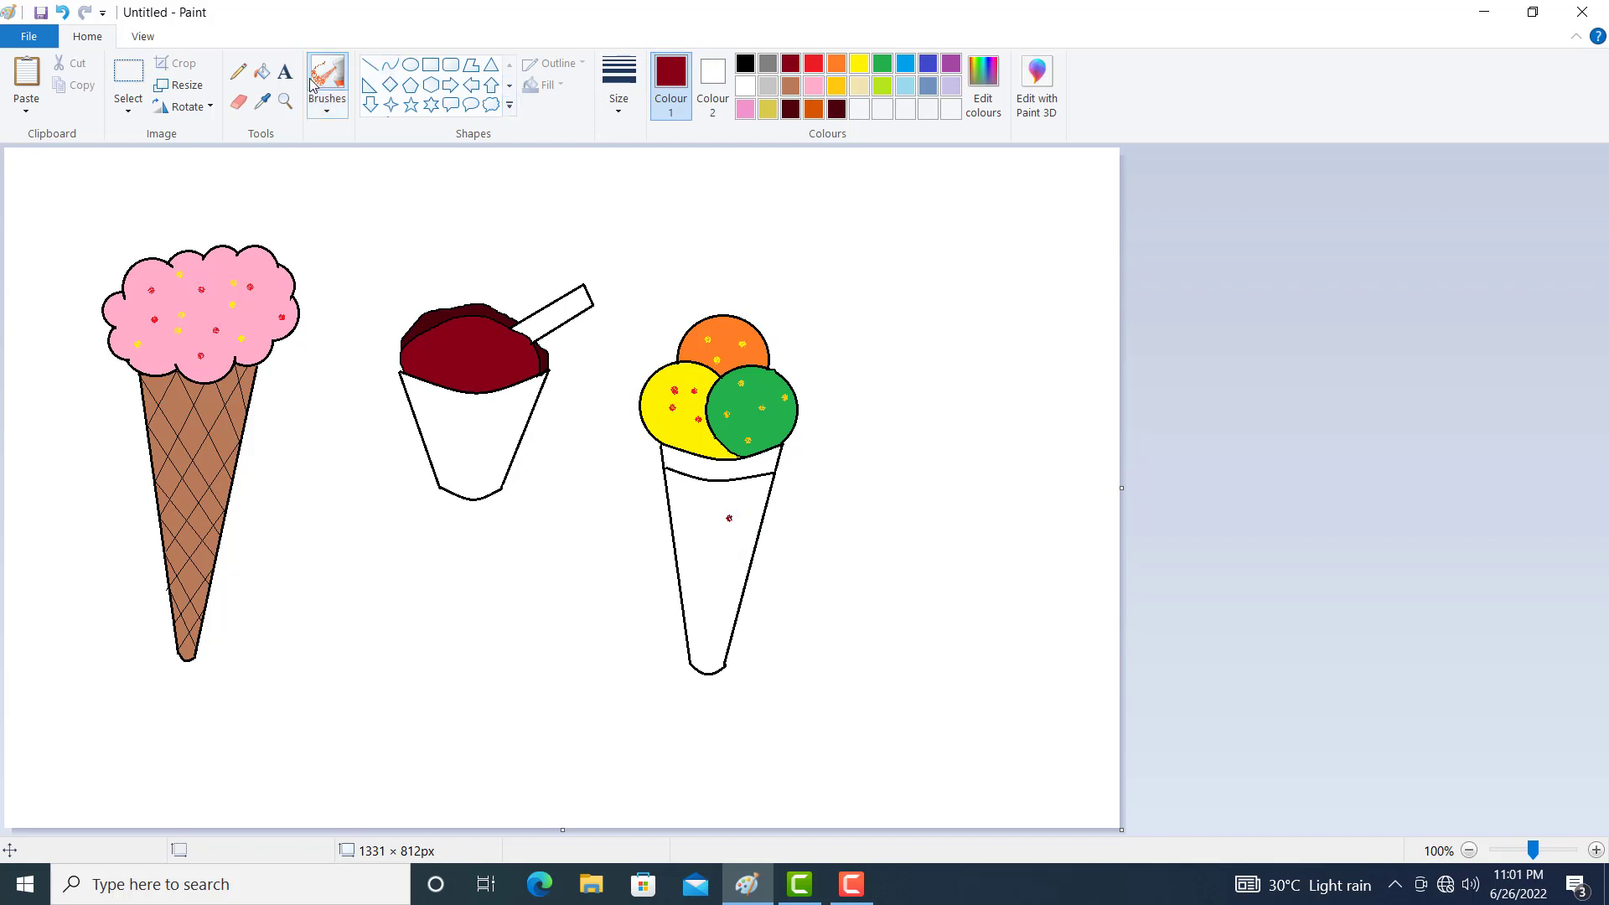
{"action": "left_click", "coordinate": [263, 72]}
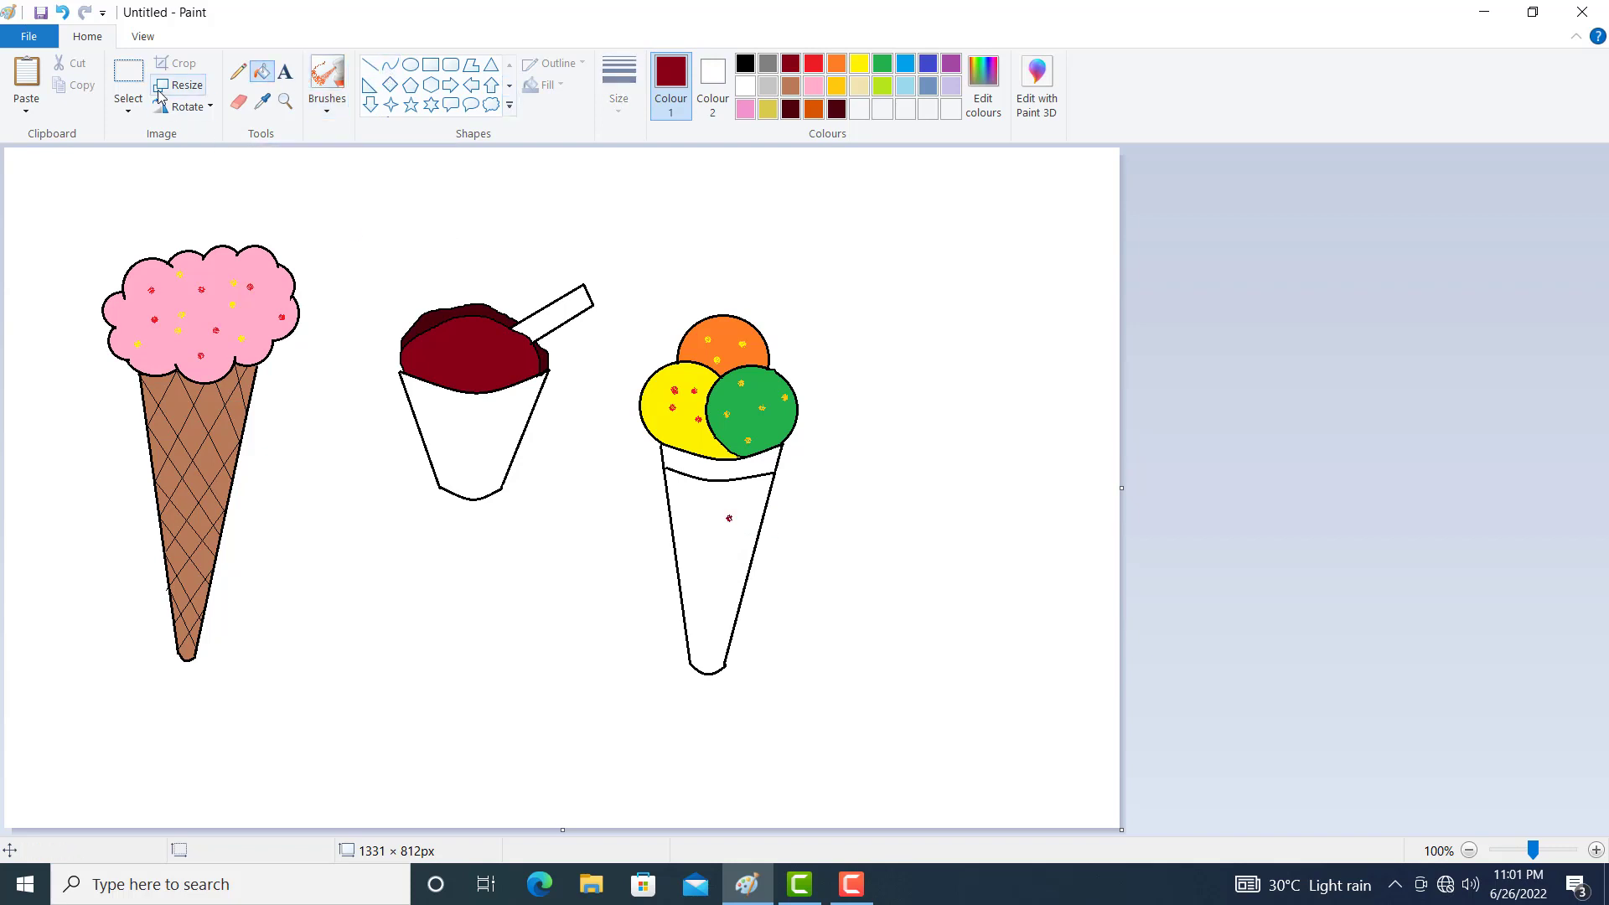
{"action": "left_click", "coordinate": [238, 102]}
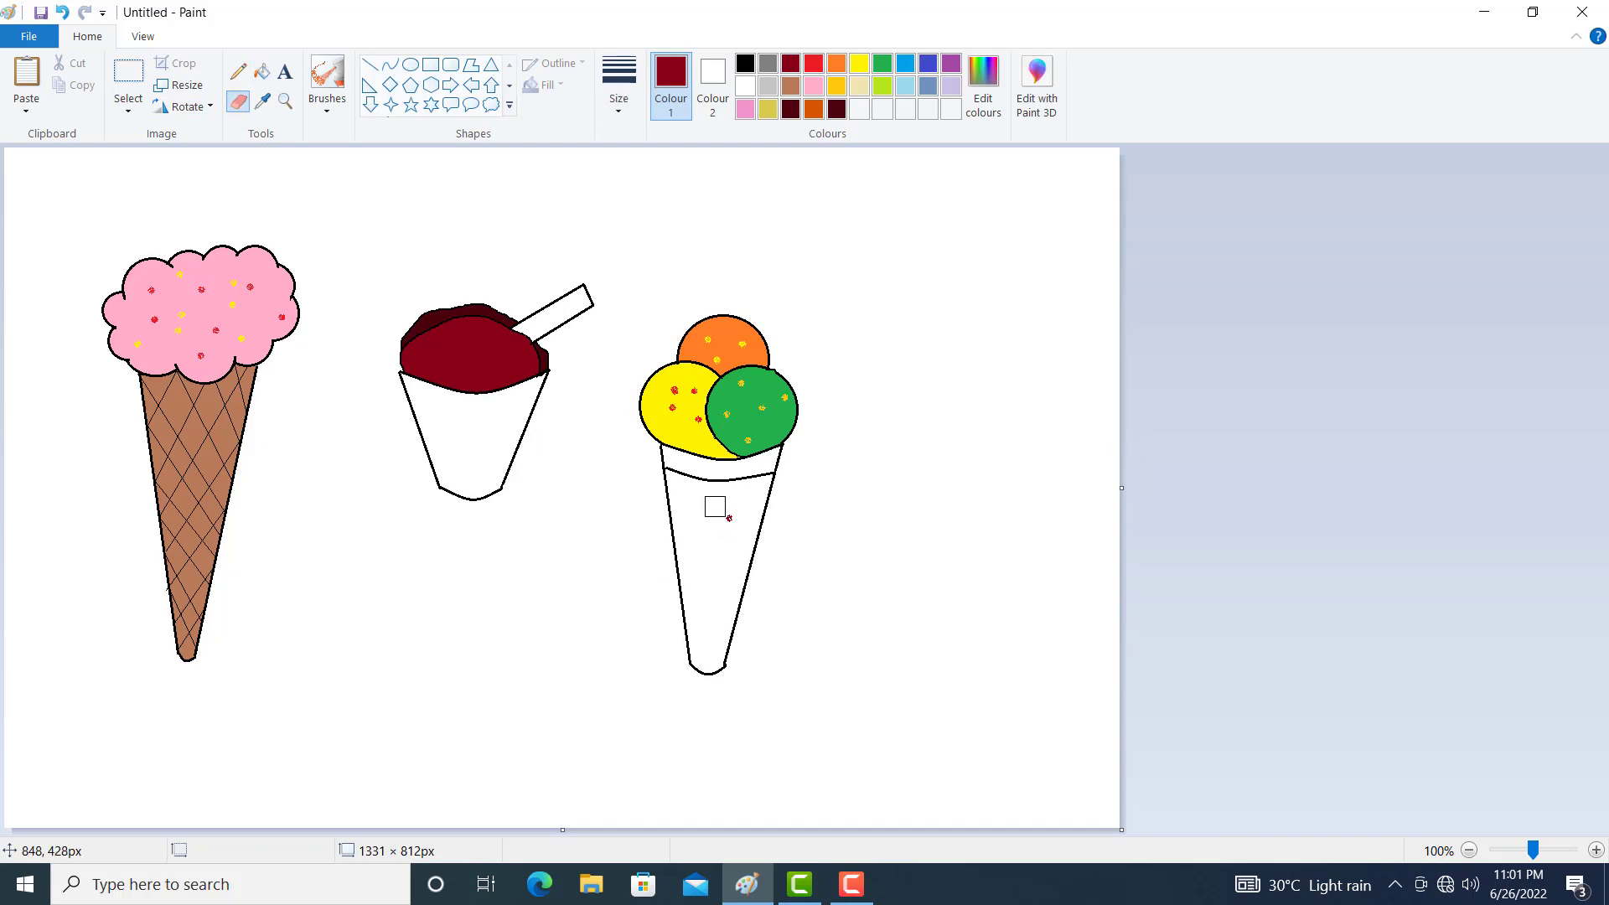
{"action": "left_click_drag", "start_coordinate": [718, 506], "coordinate": [735, 521]}
Fill the three-scoop cone's body with brown and the band below the scoops with dark red
{"action": "left_click", "coordinate": [263, 72]}
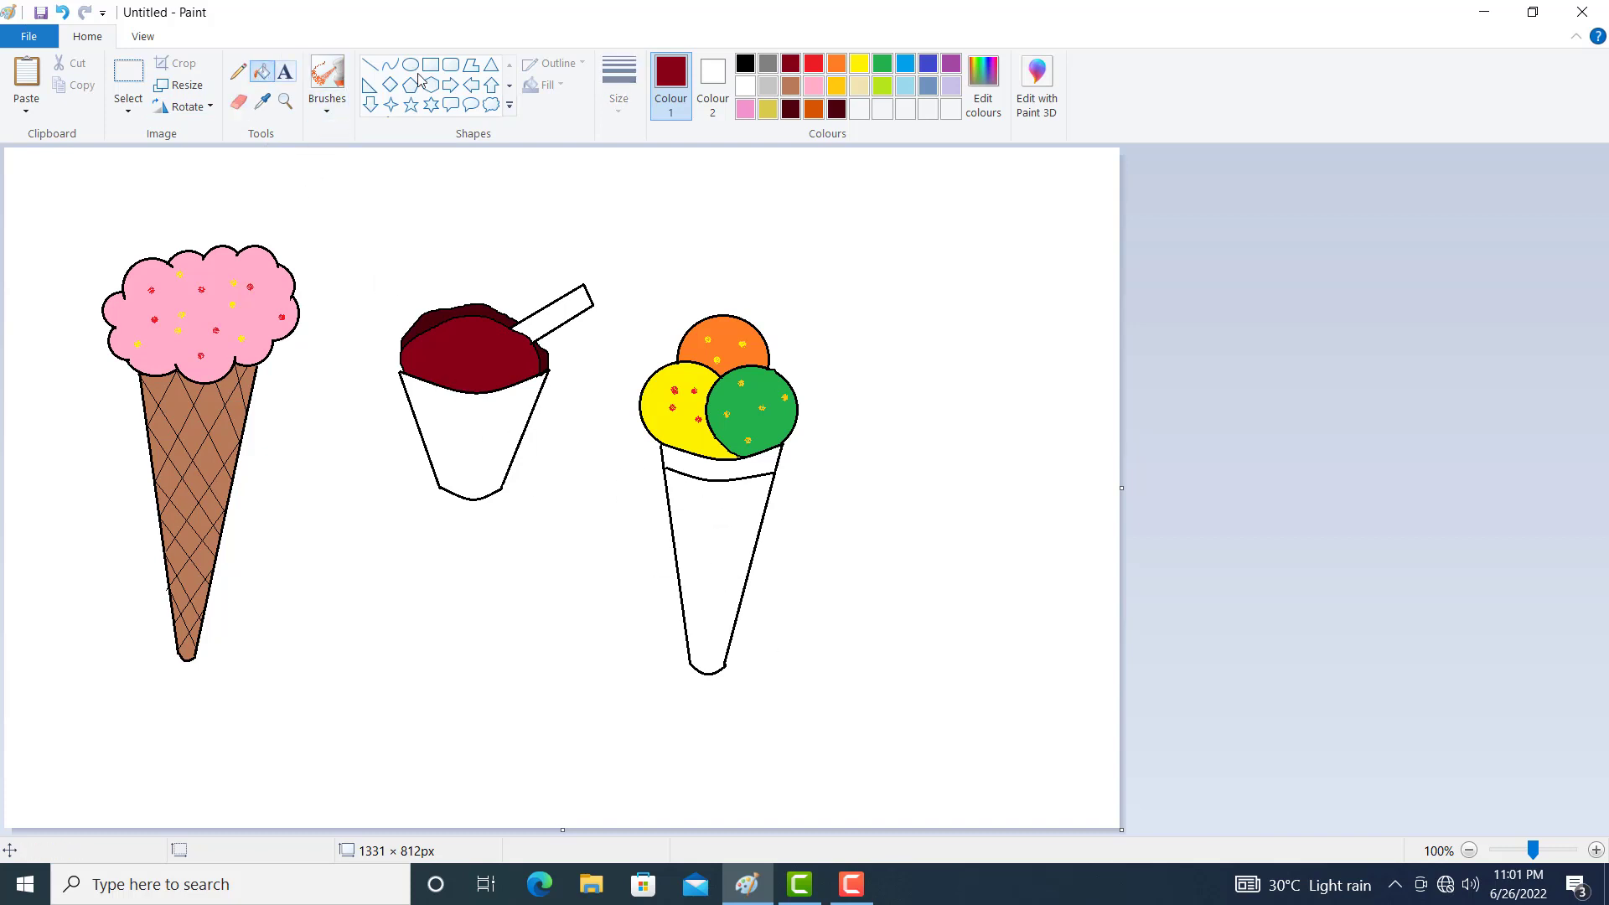
{"action": "left_click", "coordinate": [792, 90]}
{"action": "left_click", "coordinate": [748, 511]}
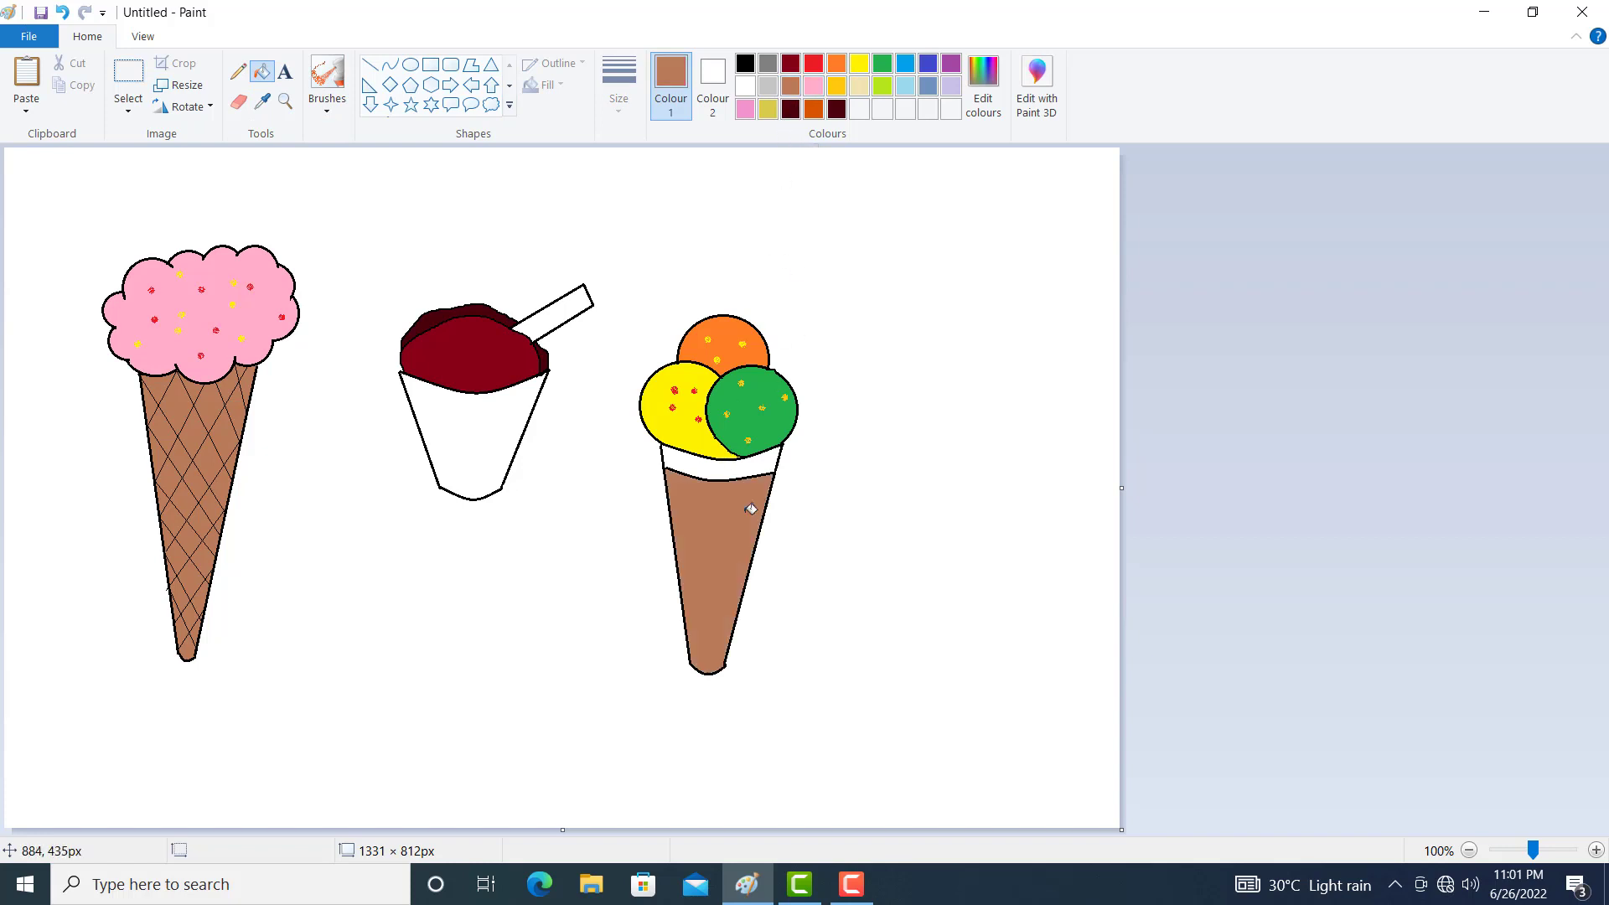
{"action": "left_click", "coordinate": [790, 63]}
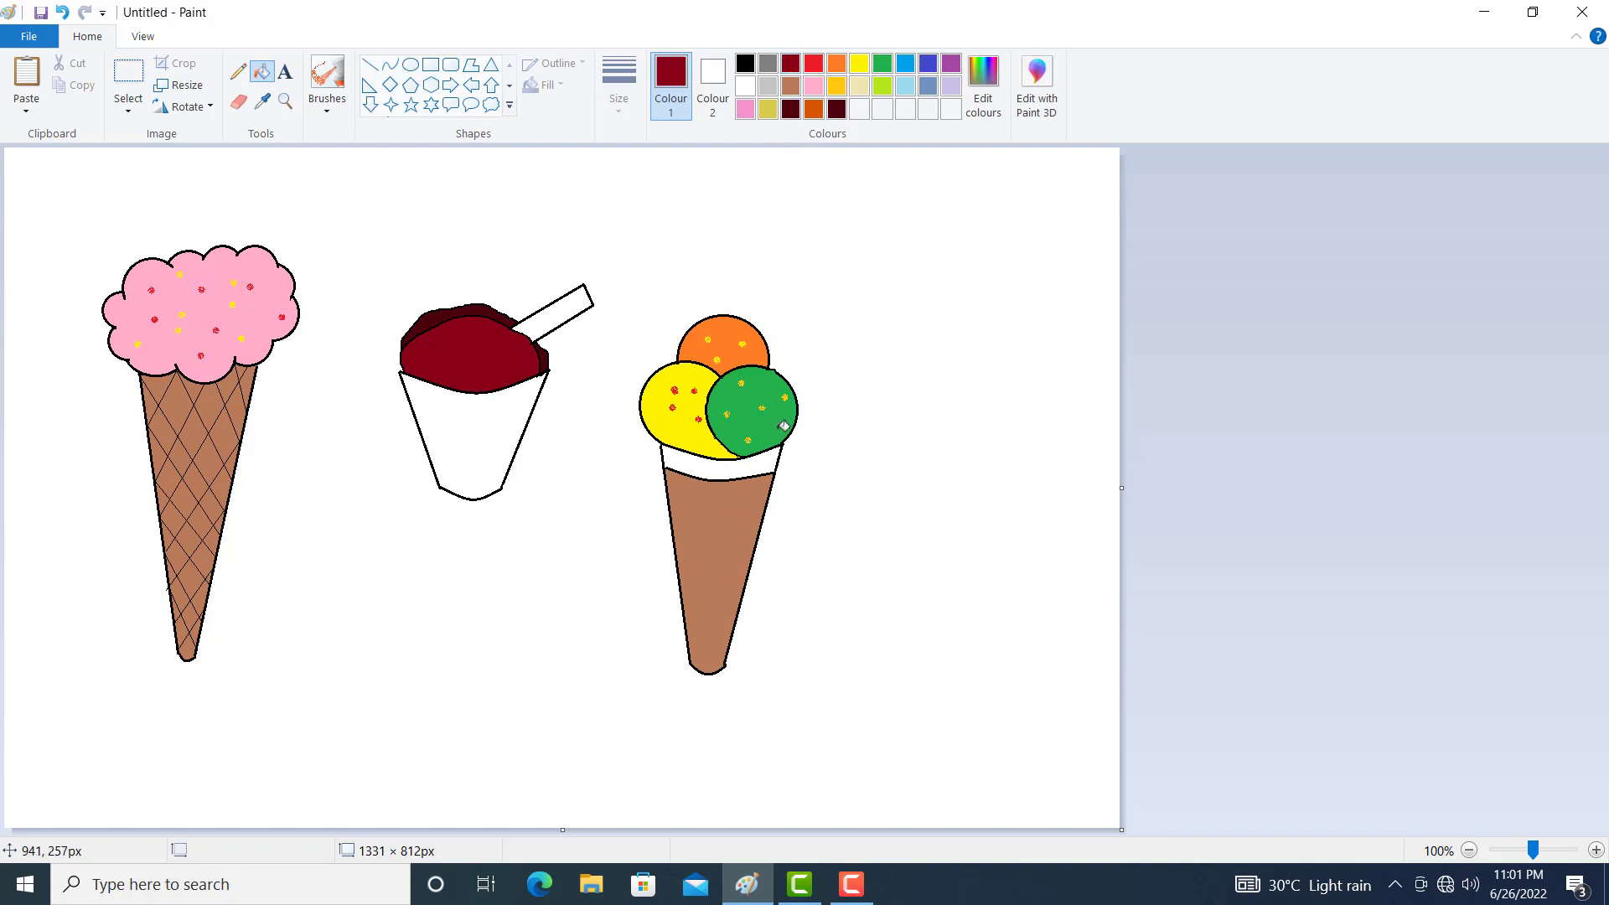
{"action": "left_click", "coordinate": [748, 466]}
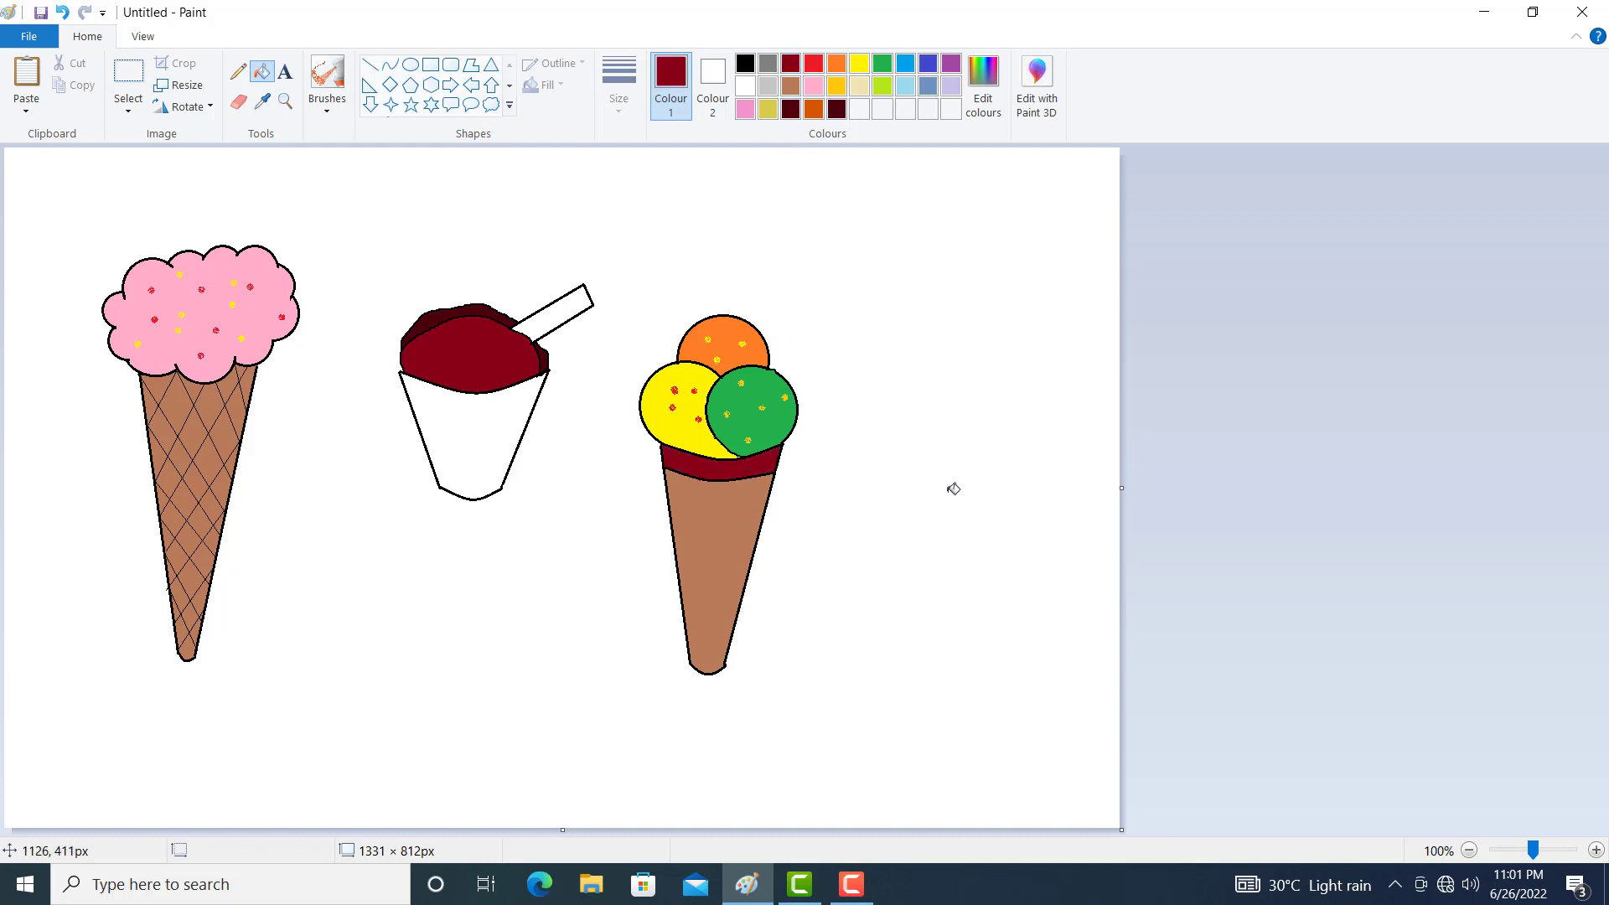
Move the whole three-scoop ice cream down and to the left, closer to the cup
{"action": "left_click", "coordinate": [128, 73]}
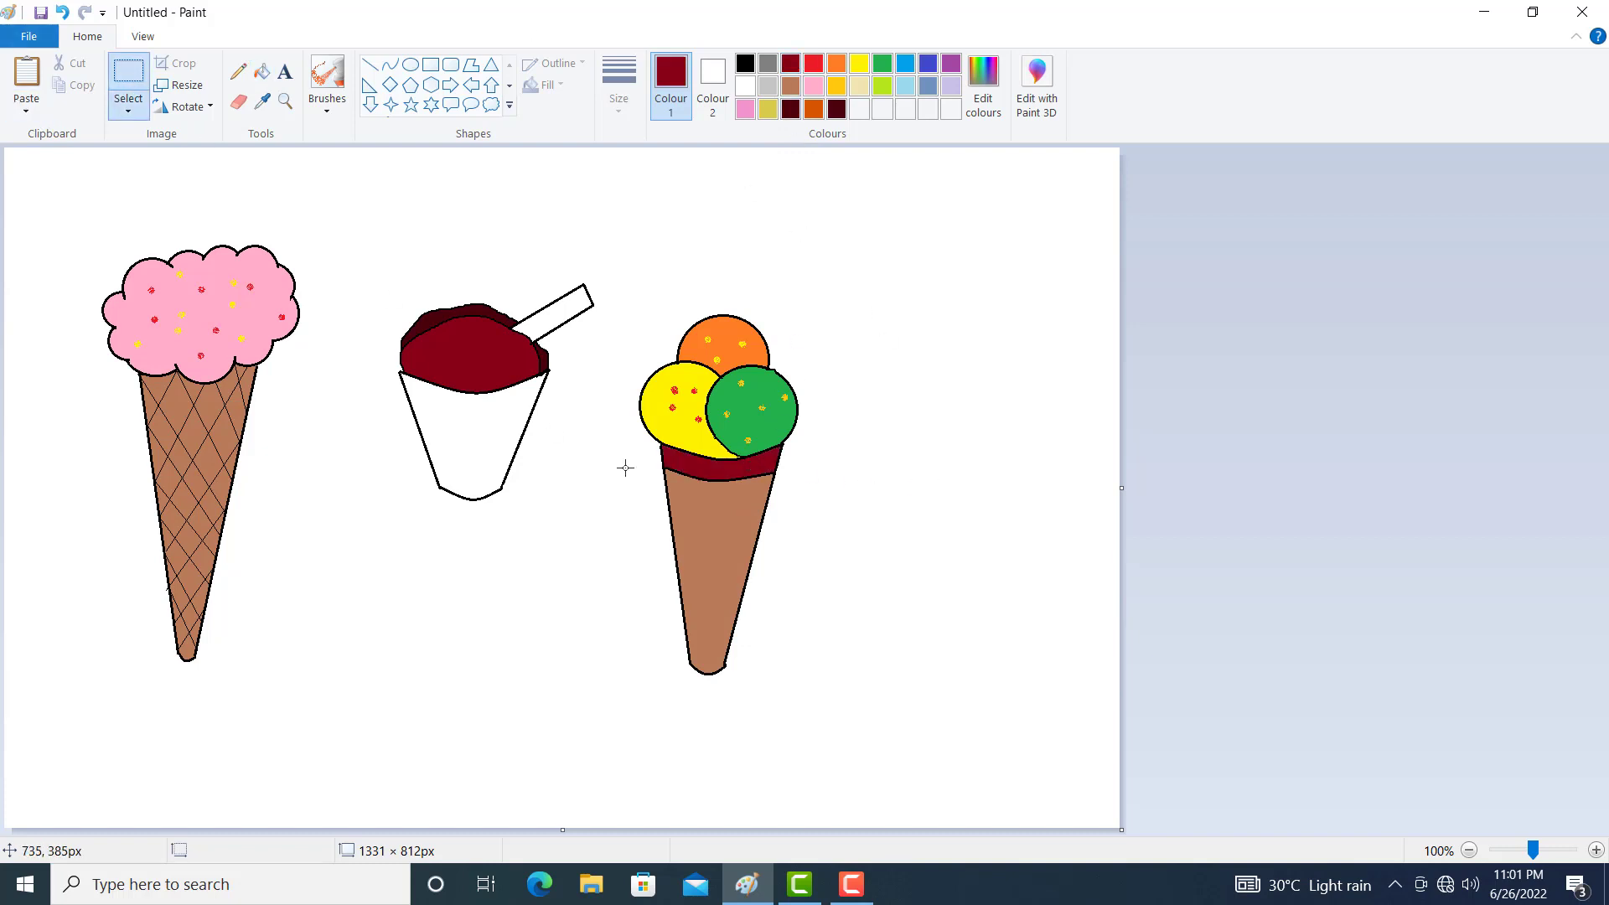
{"action": "left_click_drag", "start_coordinate": [630, 300], "coordinate": [866, 711]}
{"action": "left_click_drag", "start_coordinate": [757, 569], "coordinate": [692, 620]}
{"action": "left_click", "coordinate": [878, 392]}
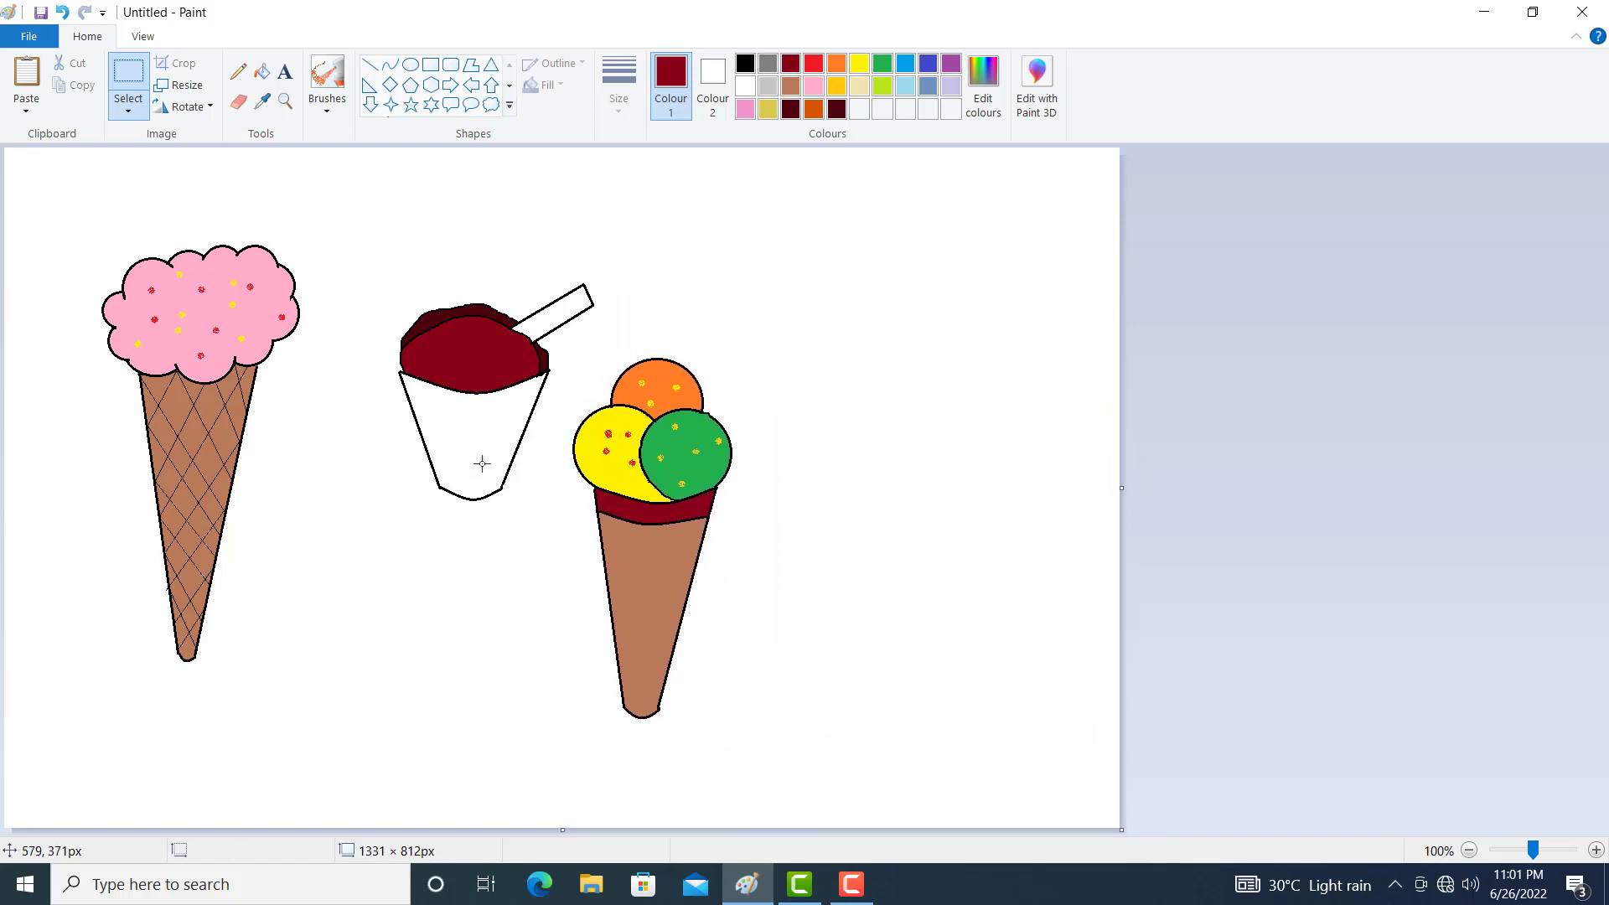
Fill the cup below the dark red scoop with light cream
{"action": "left_click", "coordinate": [262, 71]}
{"action": "left_click", "coordinate": [863, 88]}
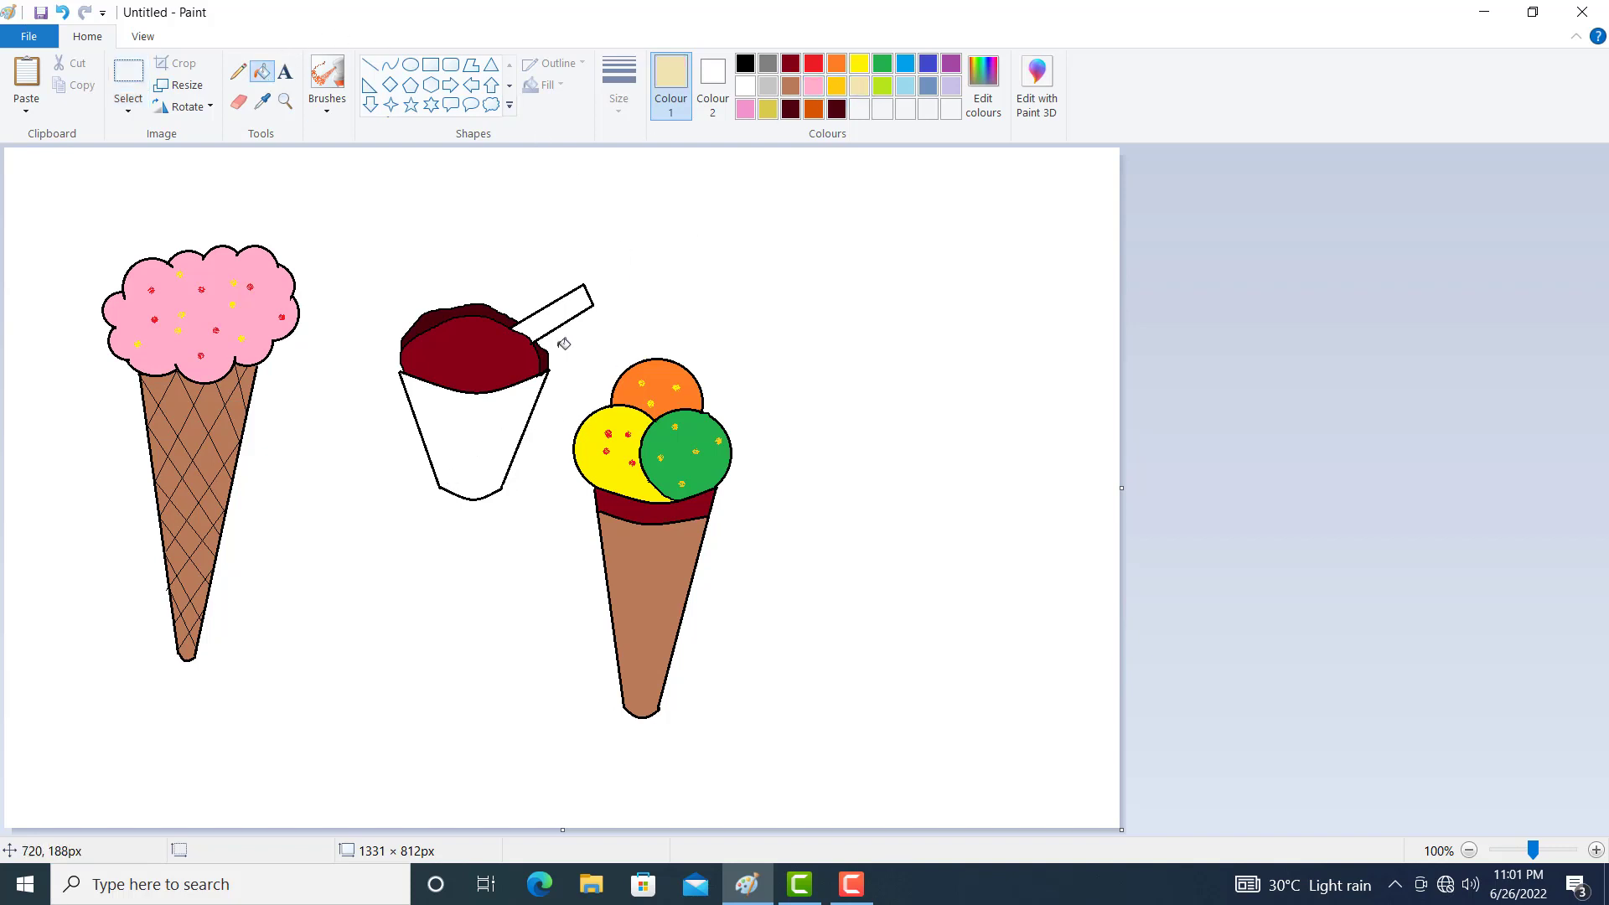
{"action": "left_click", "coordinate": [476, 416]}
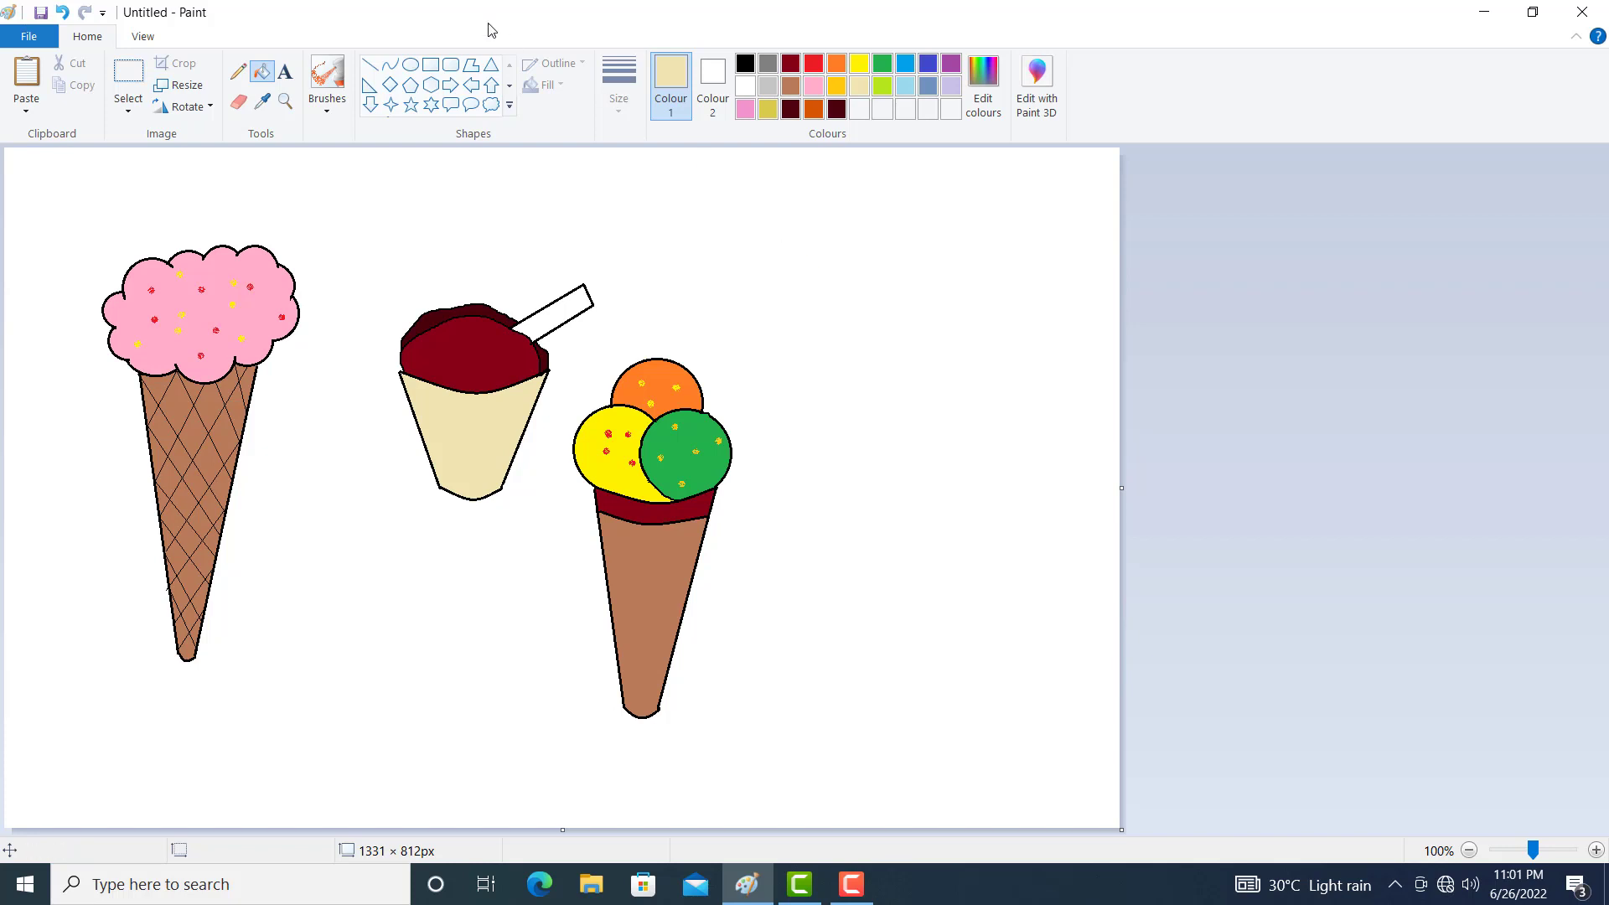
Draw a small black arc about 42 px wide, bowed upward, in the empty area right of the three-scoop cone
{"action": "left_click", "coordinate": [134, 84]}
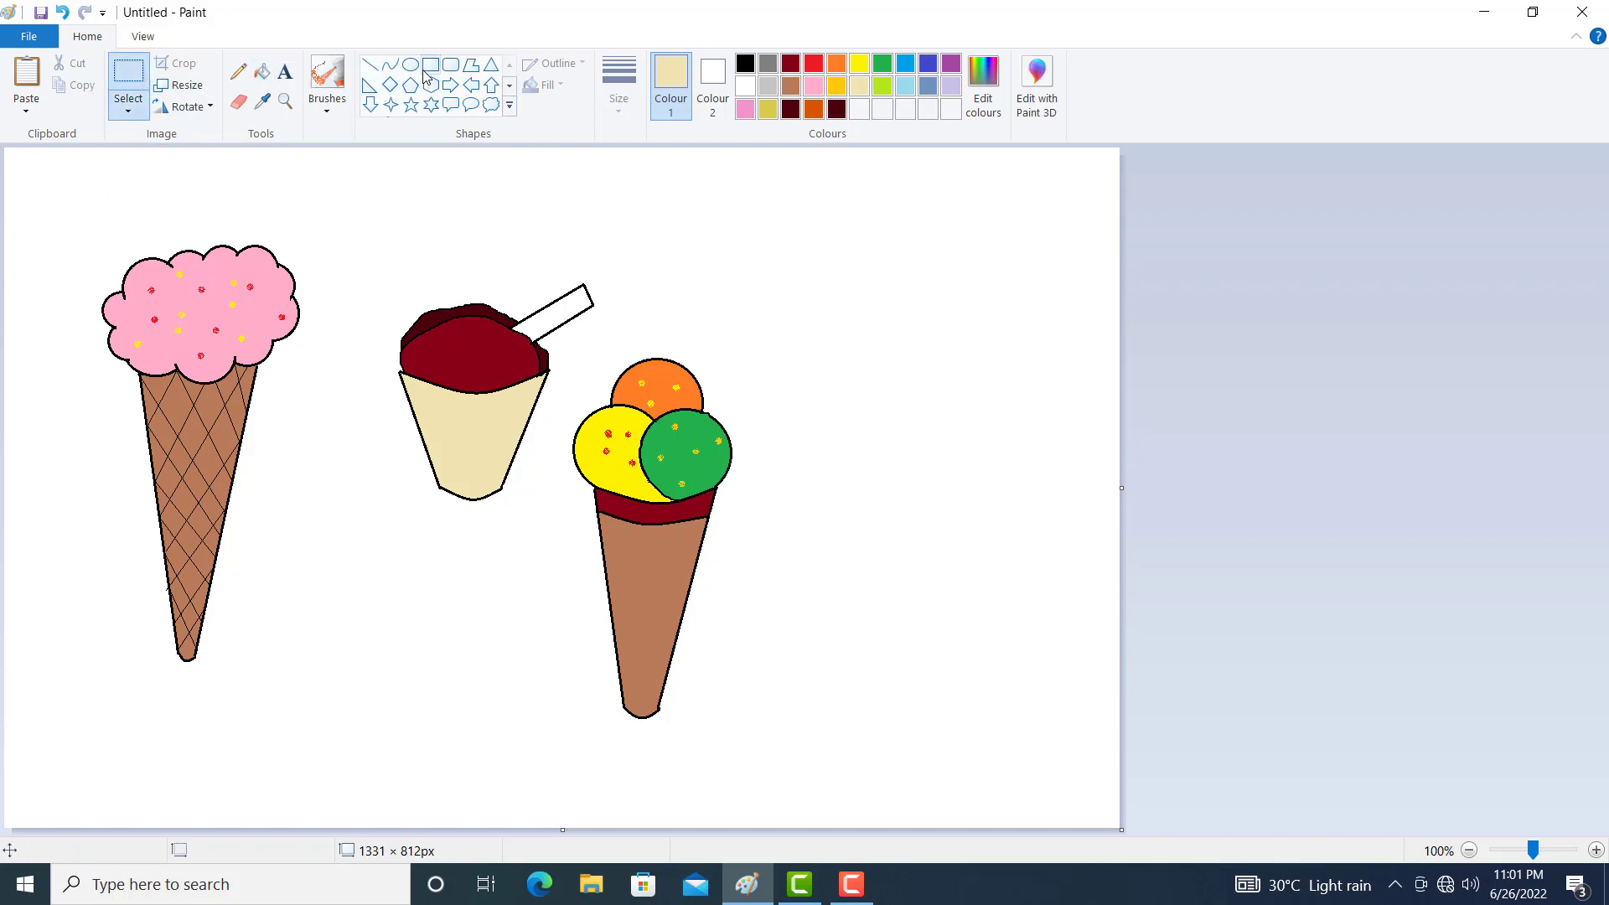
{"action": "left_click", "coordinate": [391, 67]}
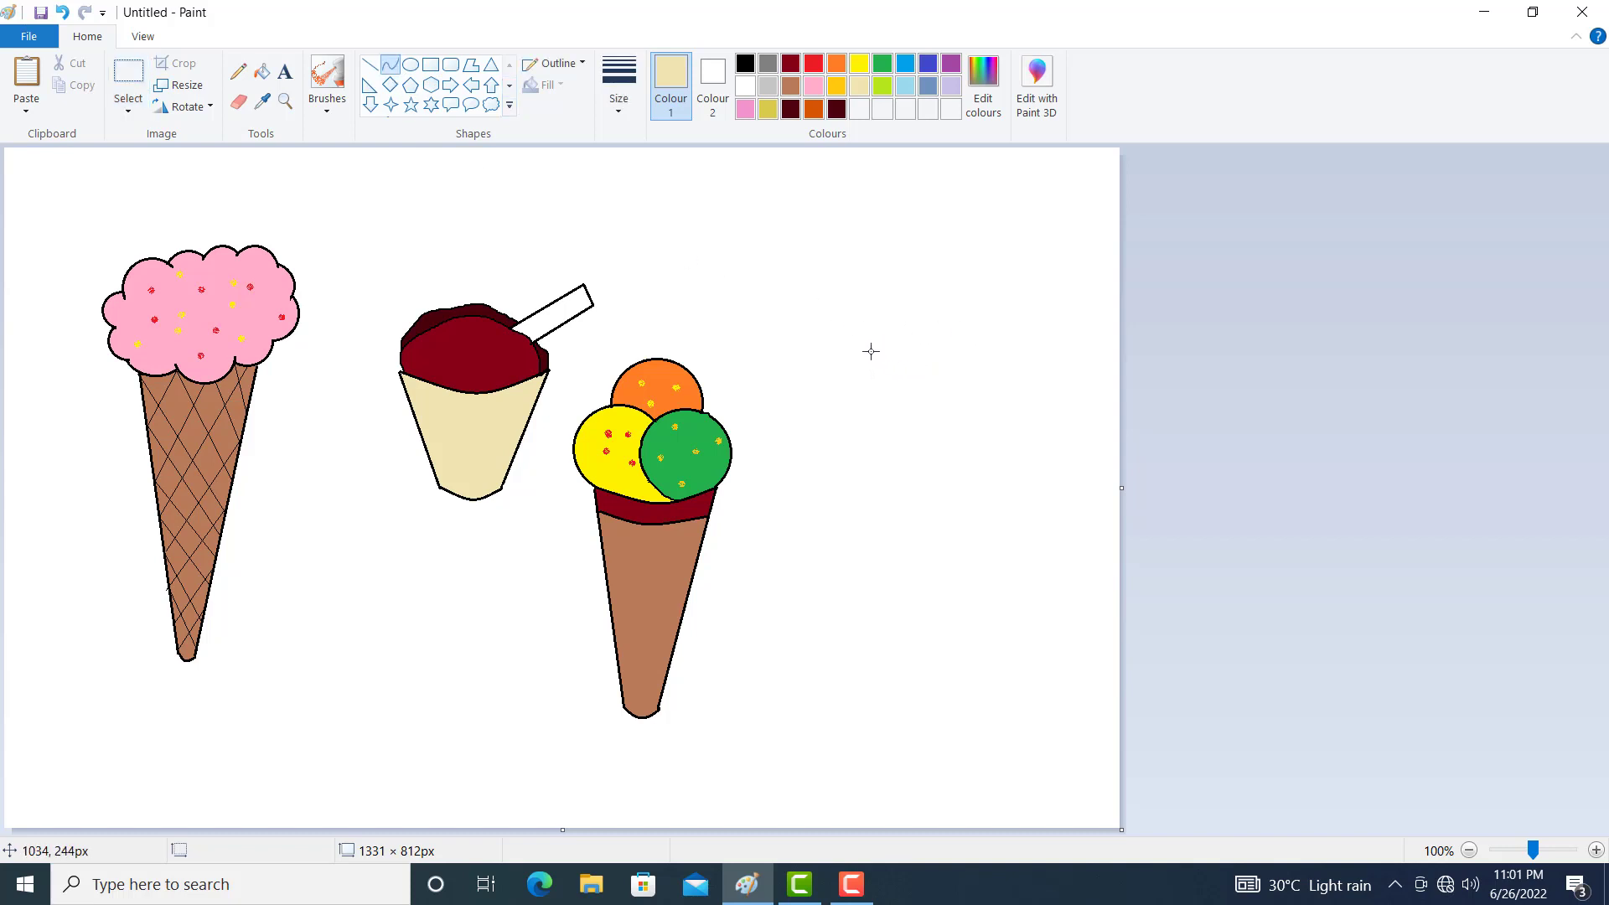
{"action": "left_click_drag", "start_coordinate": [873, 369], "coordinate": [908, 369]}
{"action": "left_click", "coordinate": [745, 63]}
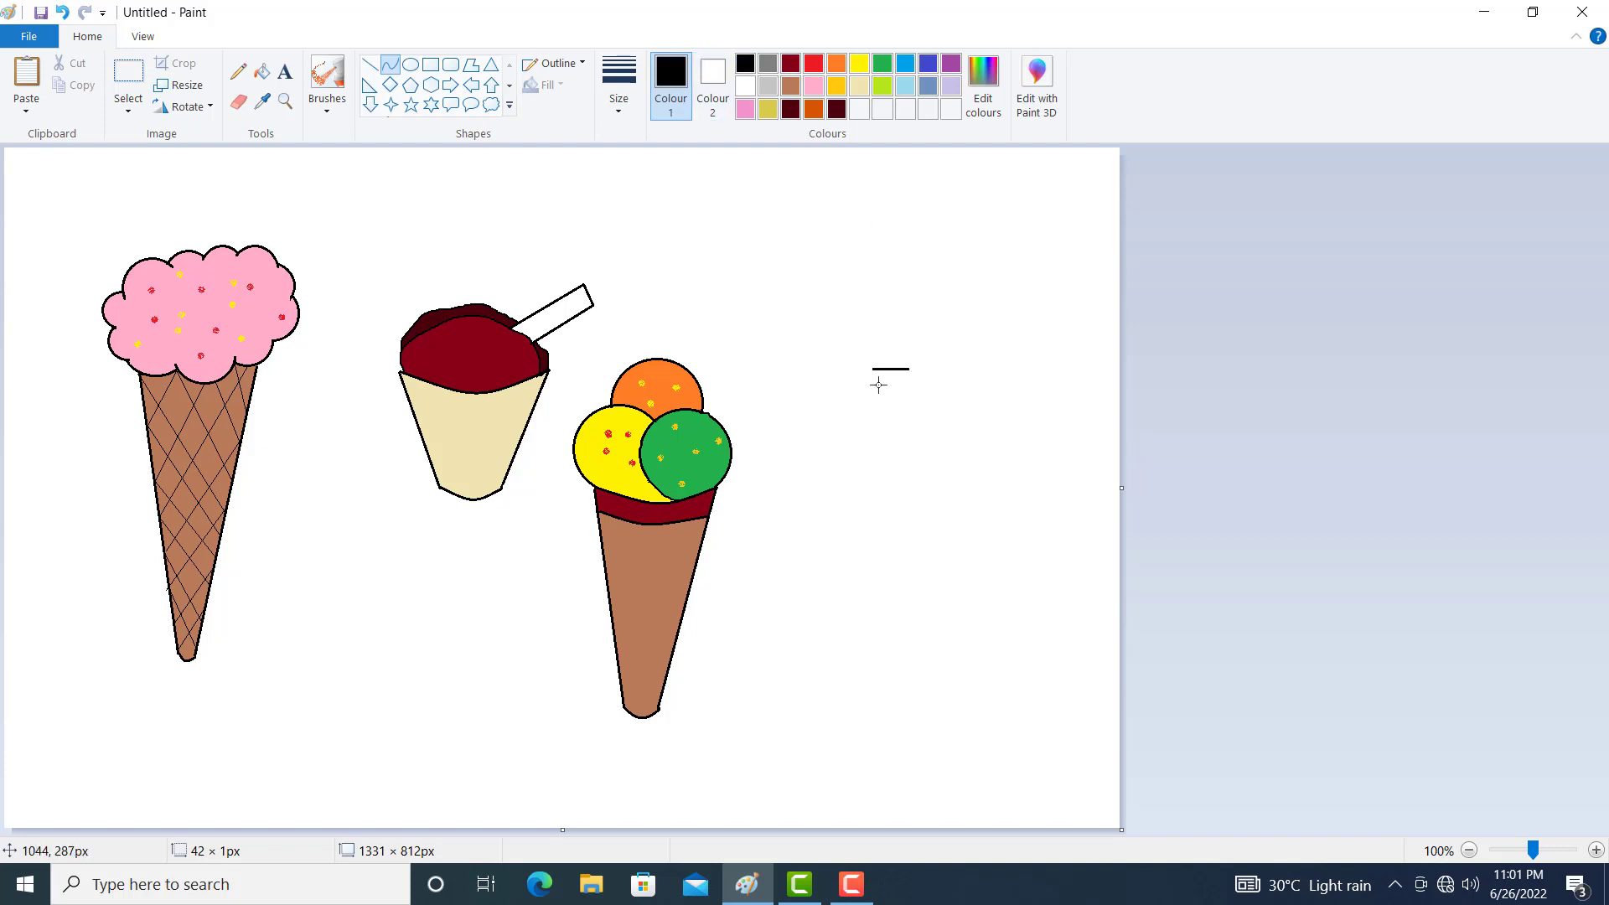
{"action": "left_click_drag", "start_coordinate": [889, 370], "coordinate": [890, 358]}
{"action": "left_click", "coordinate": [936, 314]}
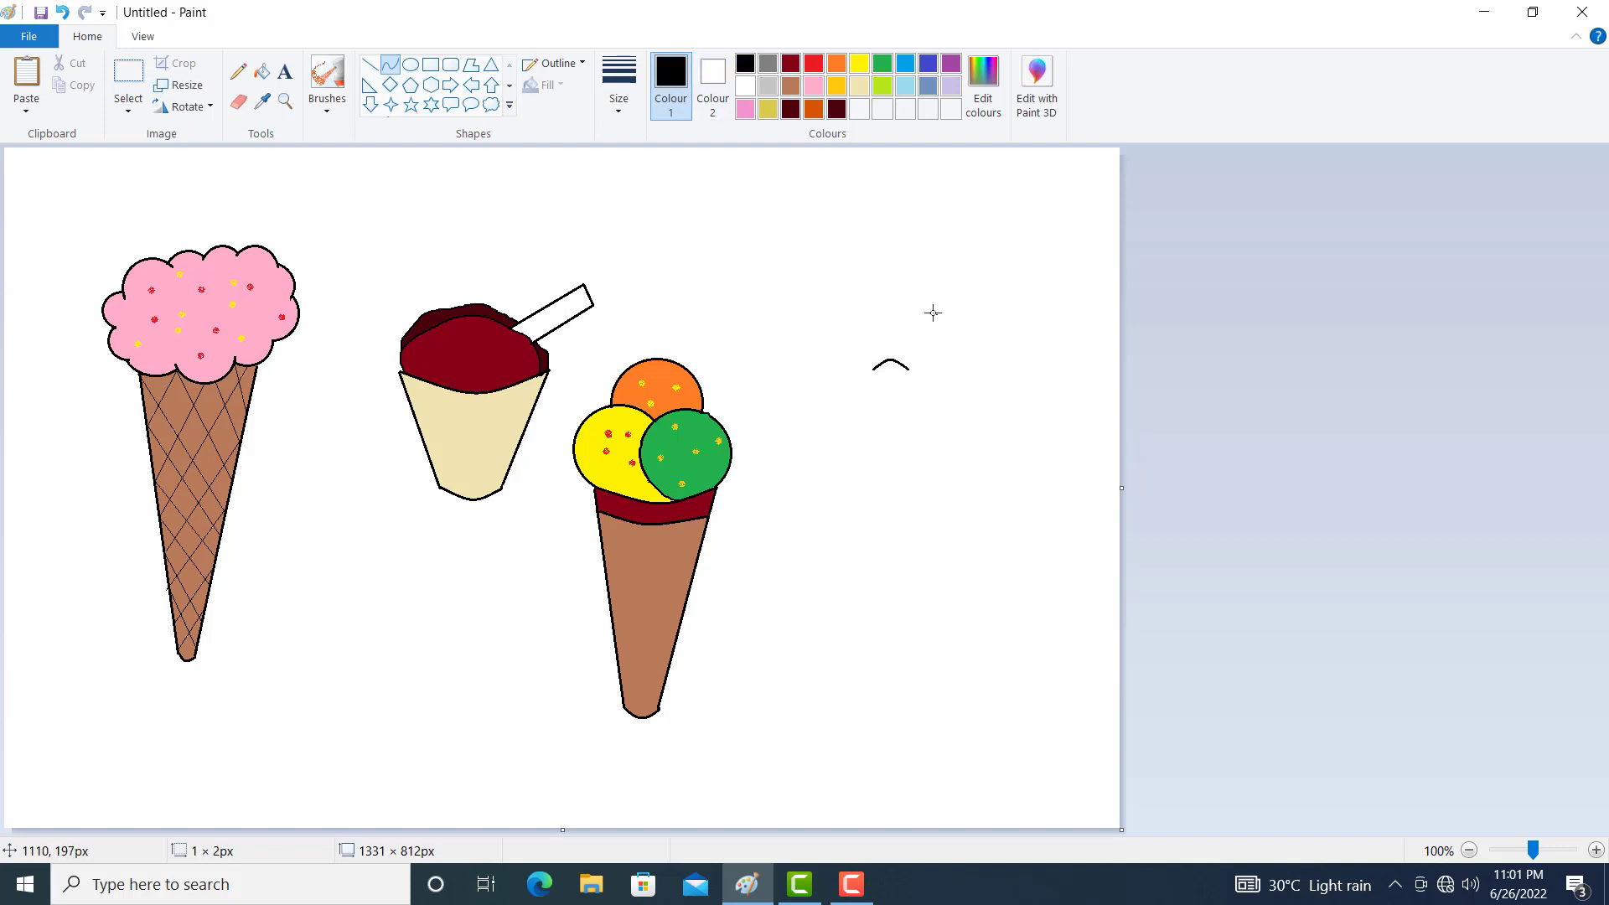
Draw two lines about 230 px high flaring down from the arc's ends and join their lower ends with a shallow downward curve
{"action": "left_click", "coordinate": [369, 67]}
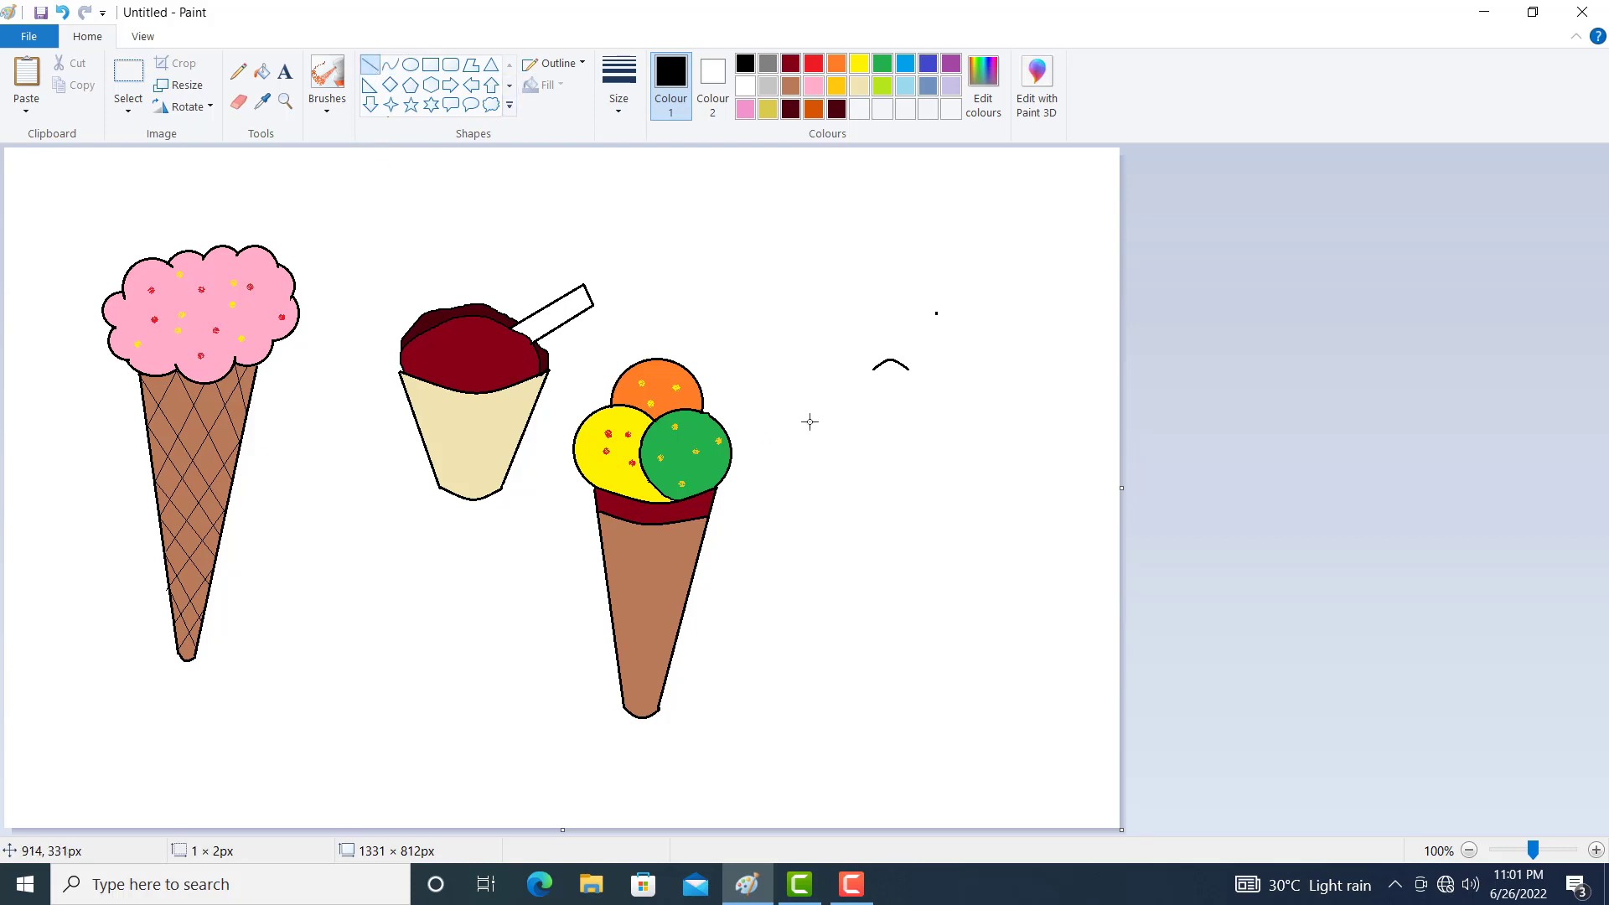
{"action": "left_click_drag", "start_coordinate": [871, 370], "coordinate": [822, 563]}
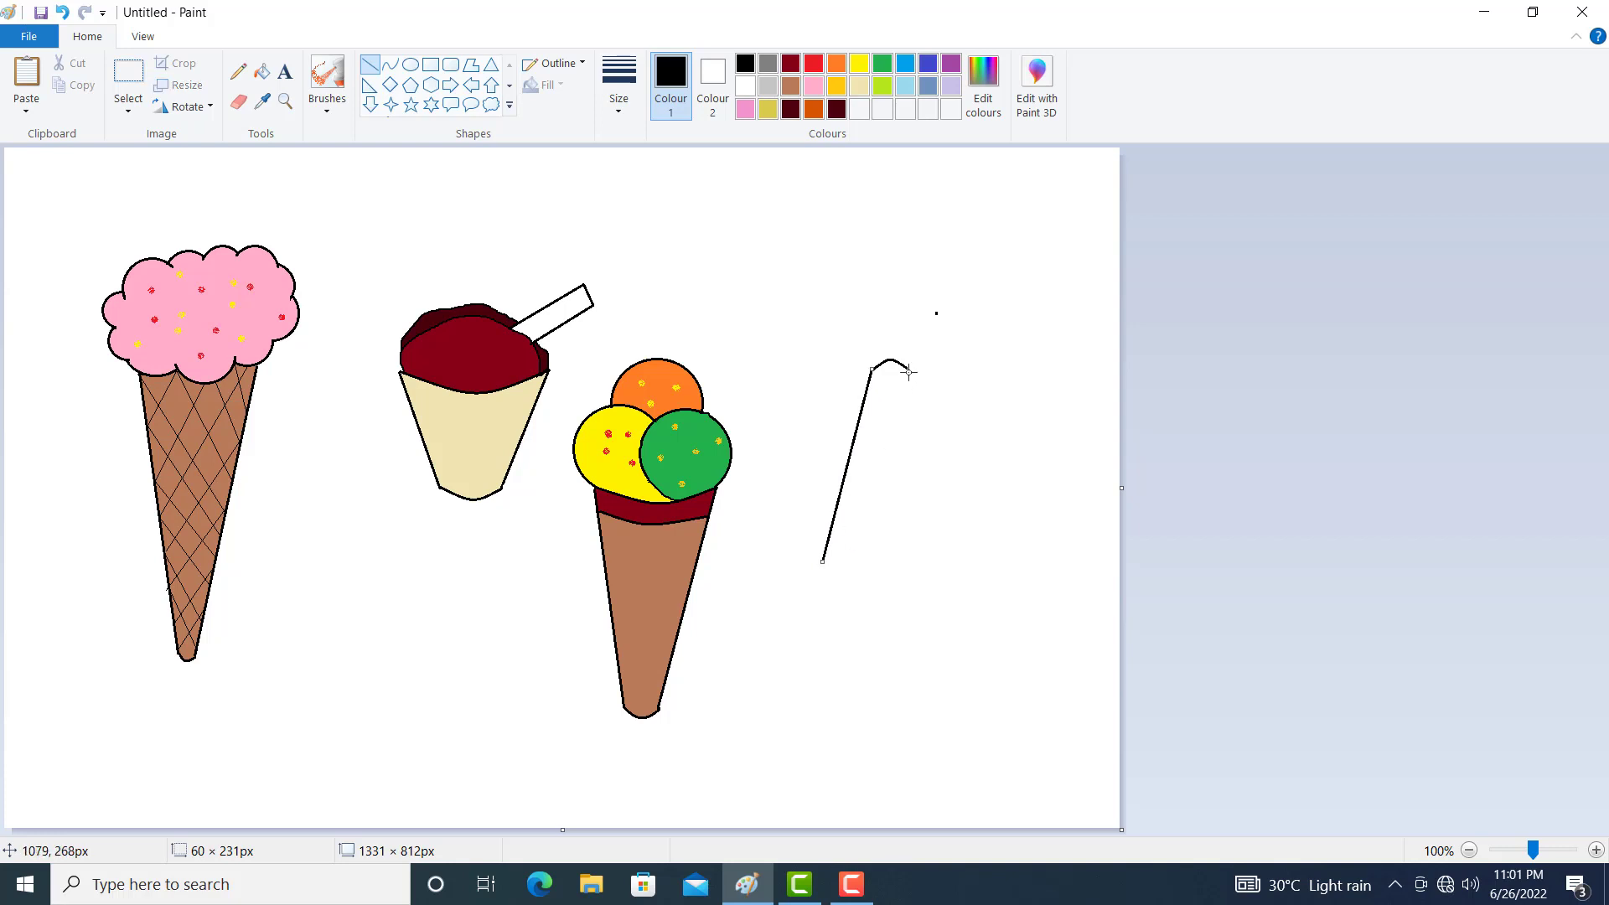
{"action": "left_click_drag", "start_coordinate": [908, 369], "coordinate": [948, 561]}
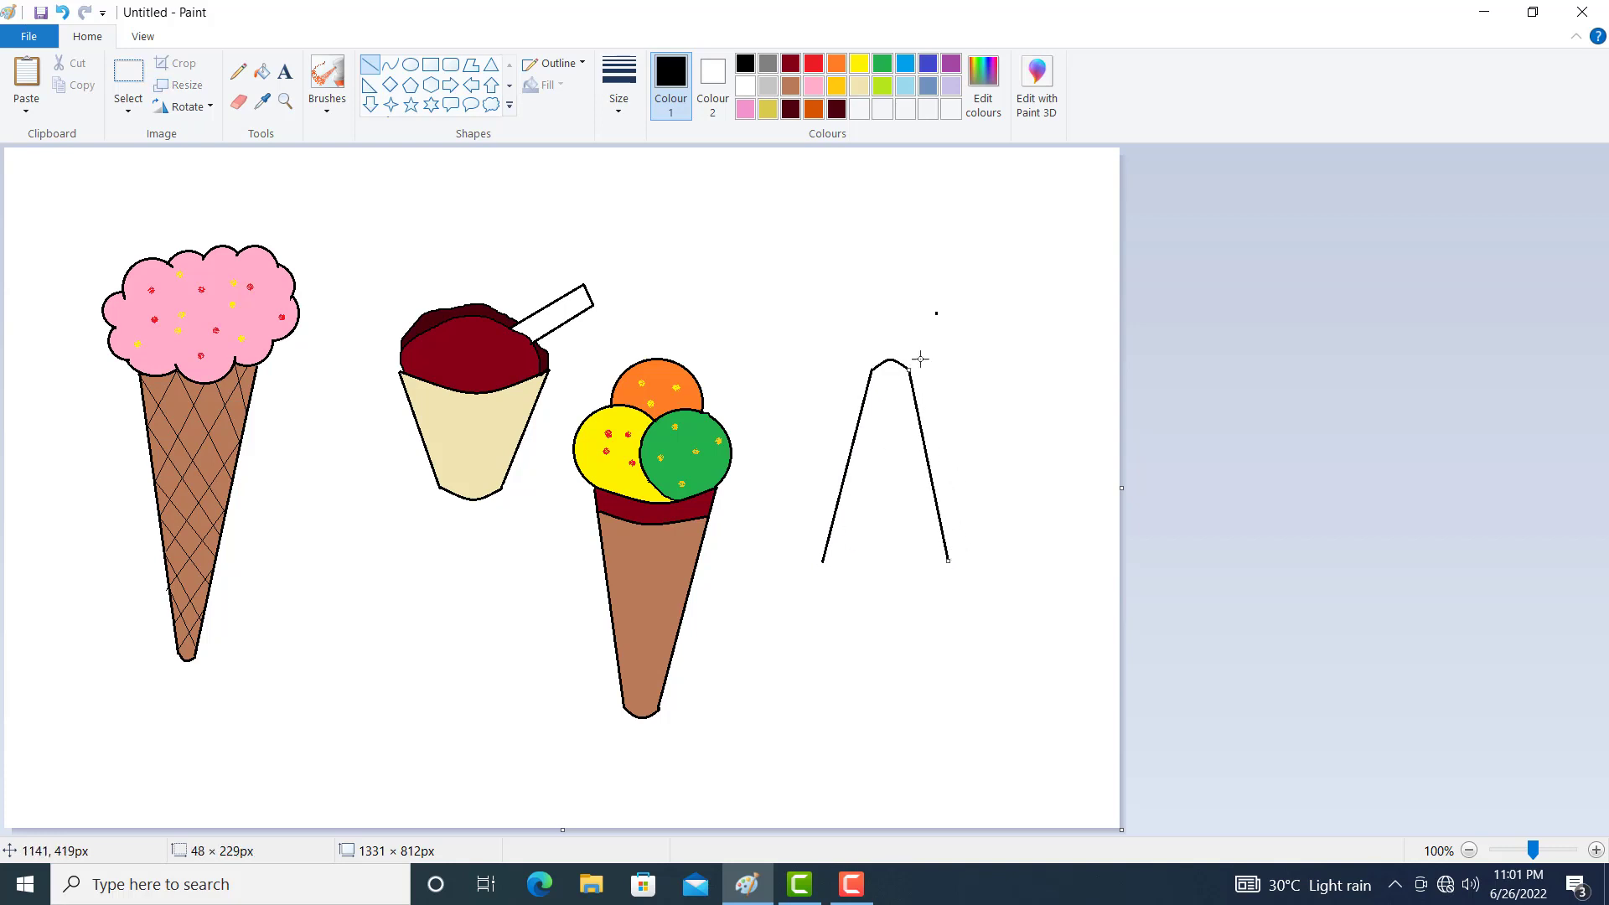
{"action": "left_click", "coordinate": [390, 67]}
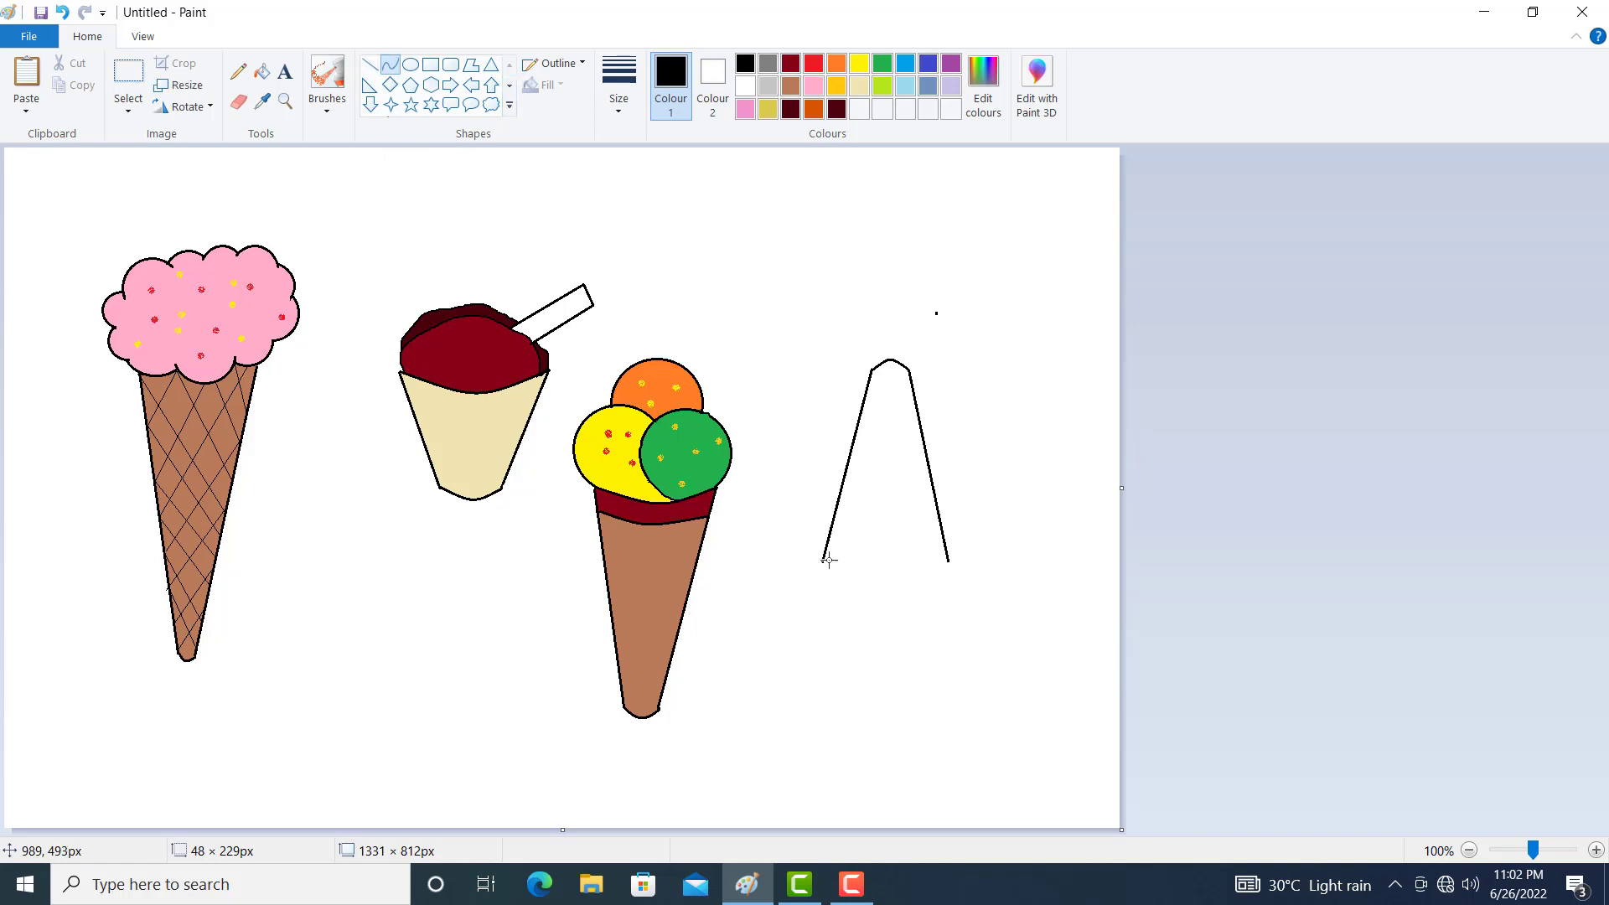
{"action": "left_click_drag", "start_coordinate": [822, 560], "coordinate": [891, 563]}
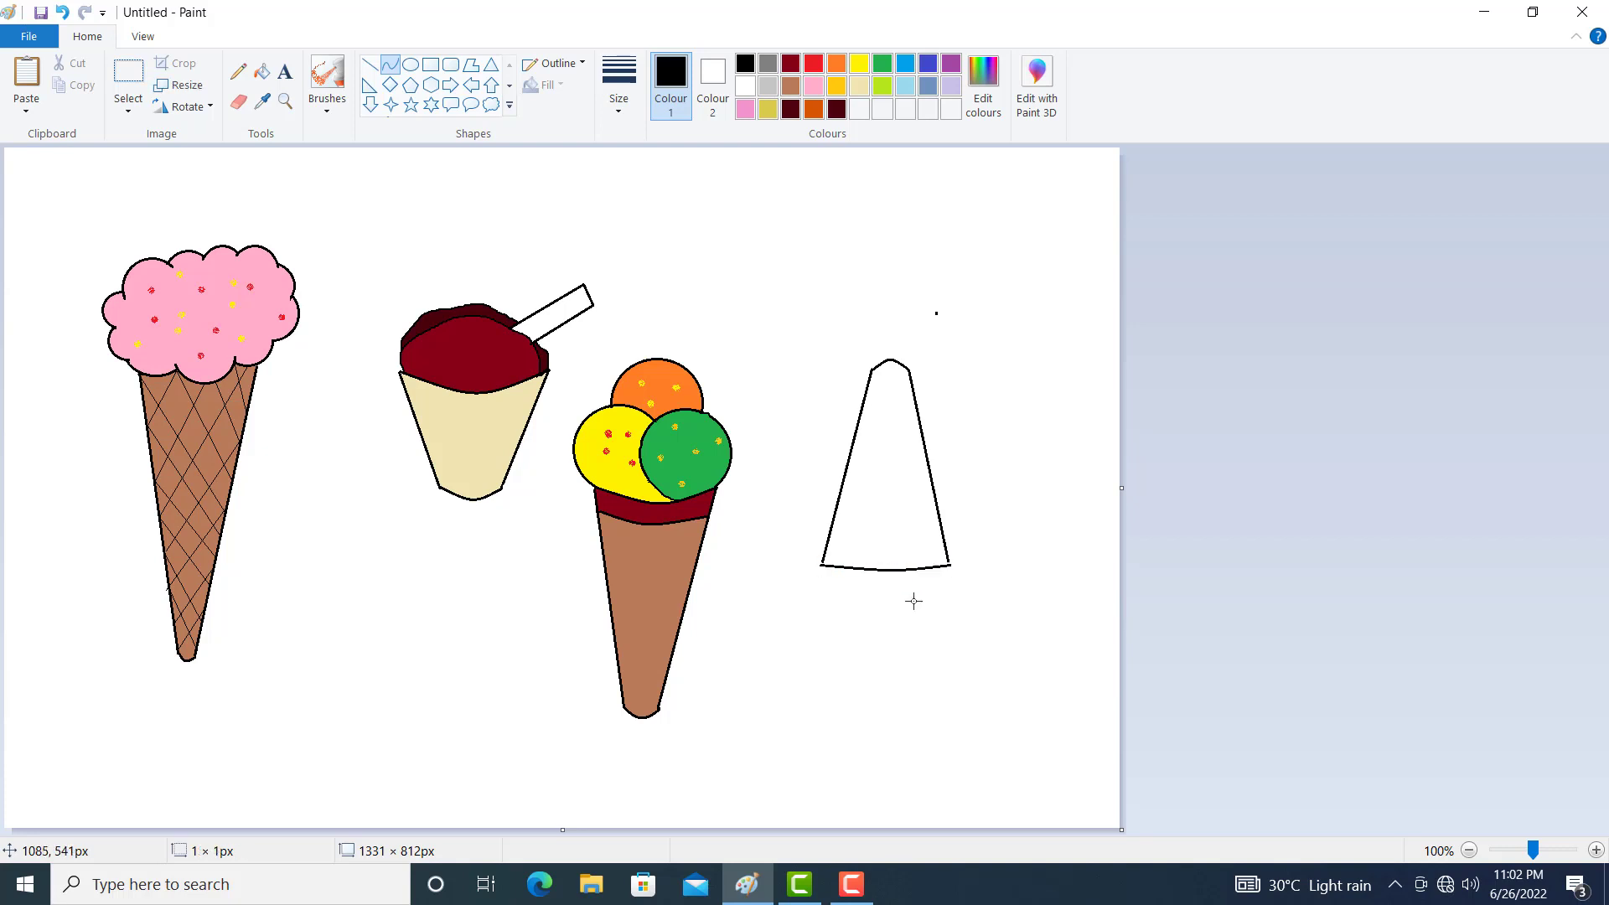
Close the small gaps at both lower corners of the tapered outline with black Pencil strokes
{"action": "left_click", "coordinate": [286, 102]}
{"action": "left_click", "coordinate": [929, 584]}
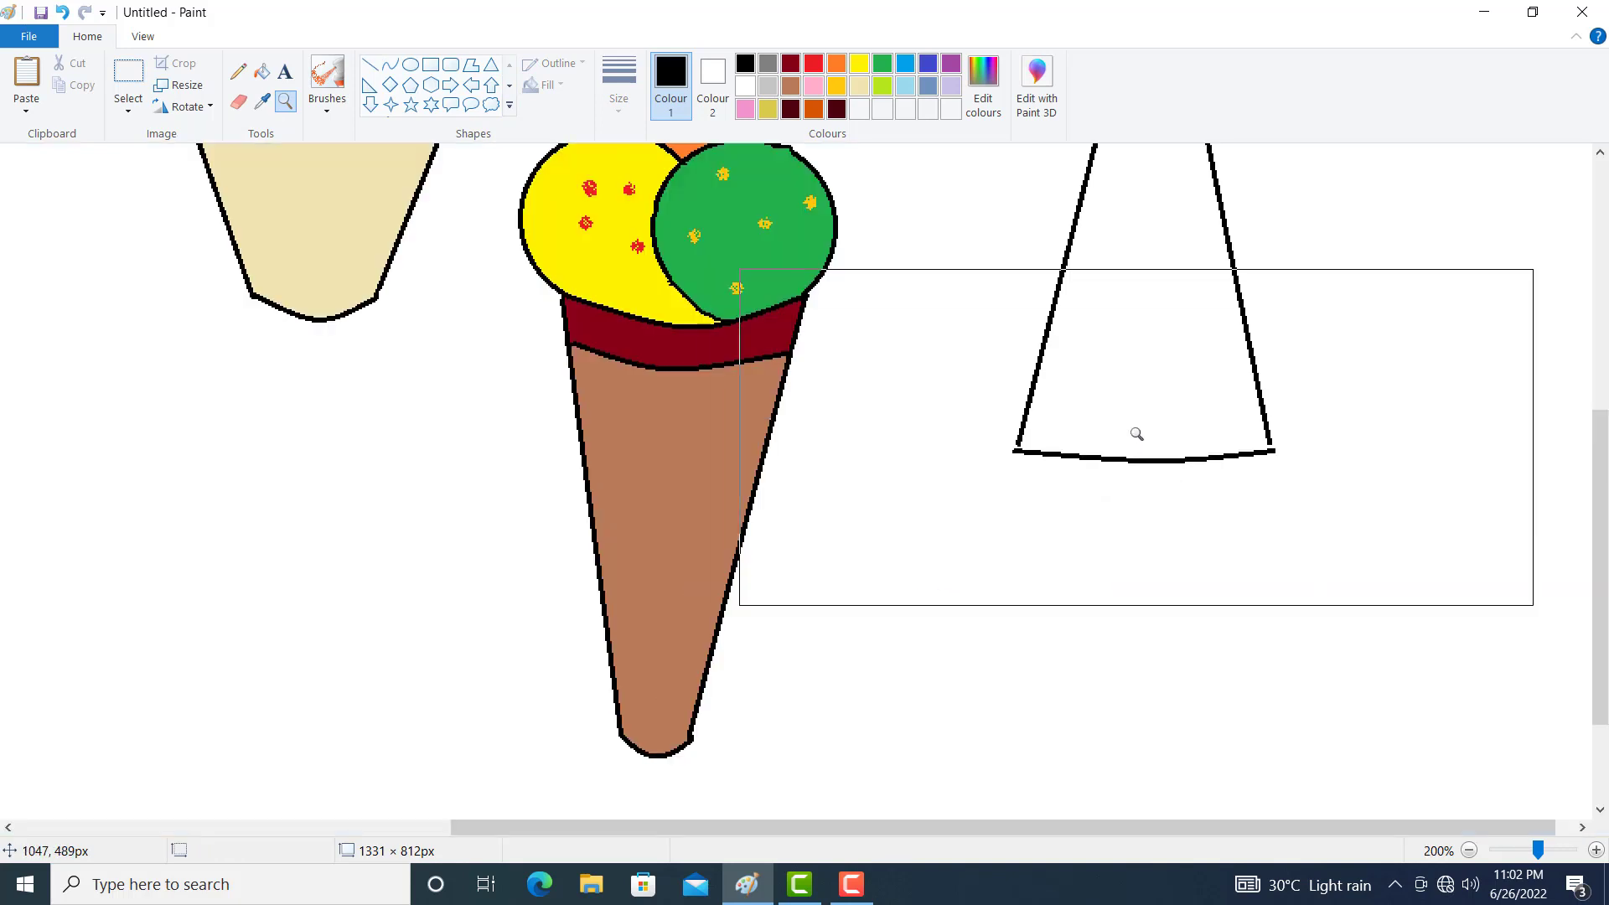
{"action": "left_click", "coordinate": [239, 74]}
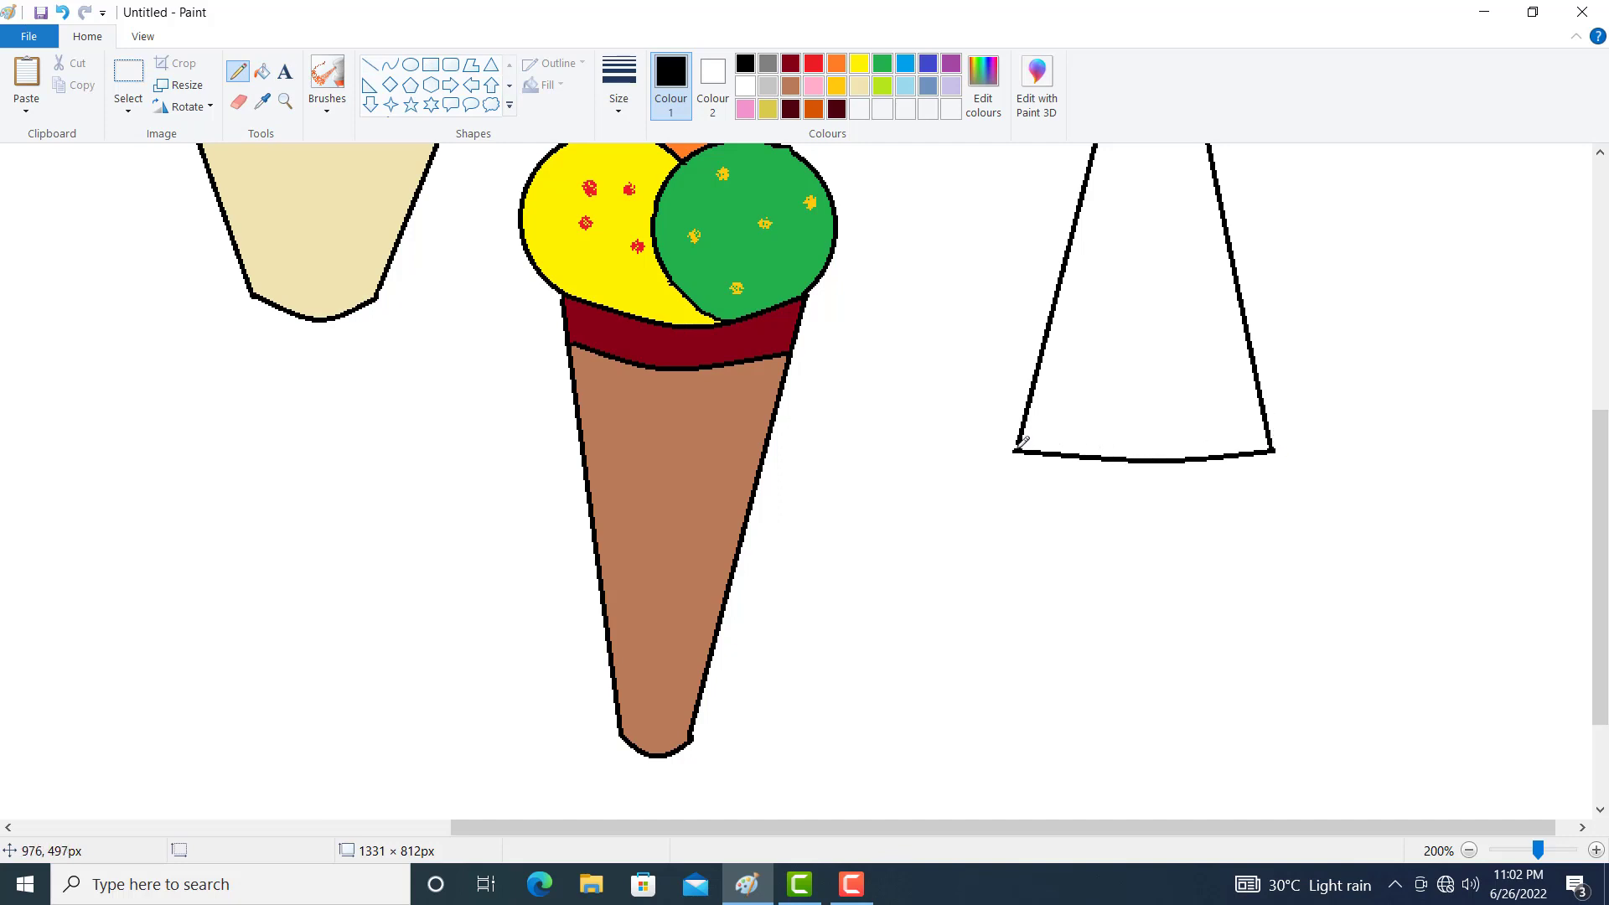
{"action": "left_click_drag", "start_coordinate": [1600, 442], "coordinate": [1599, 379]}
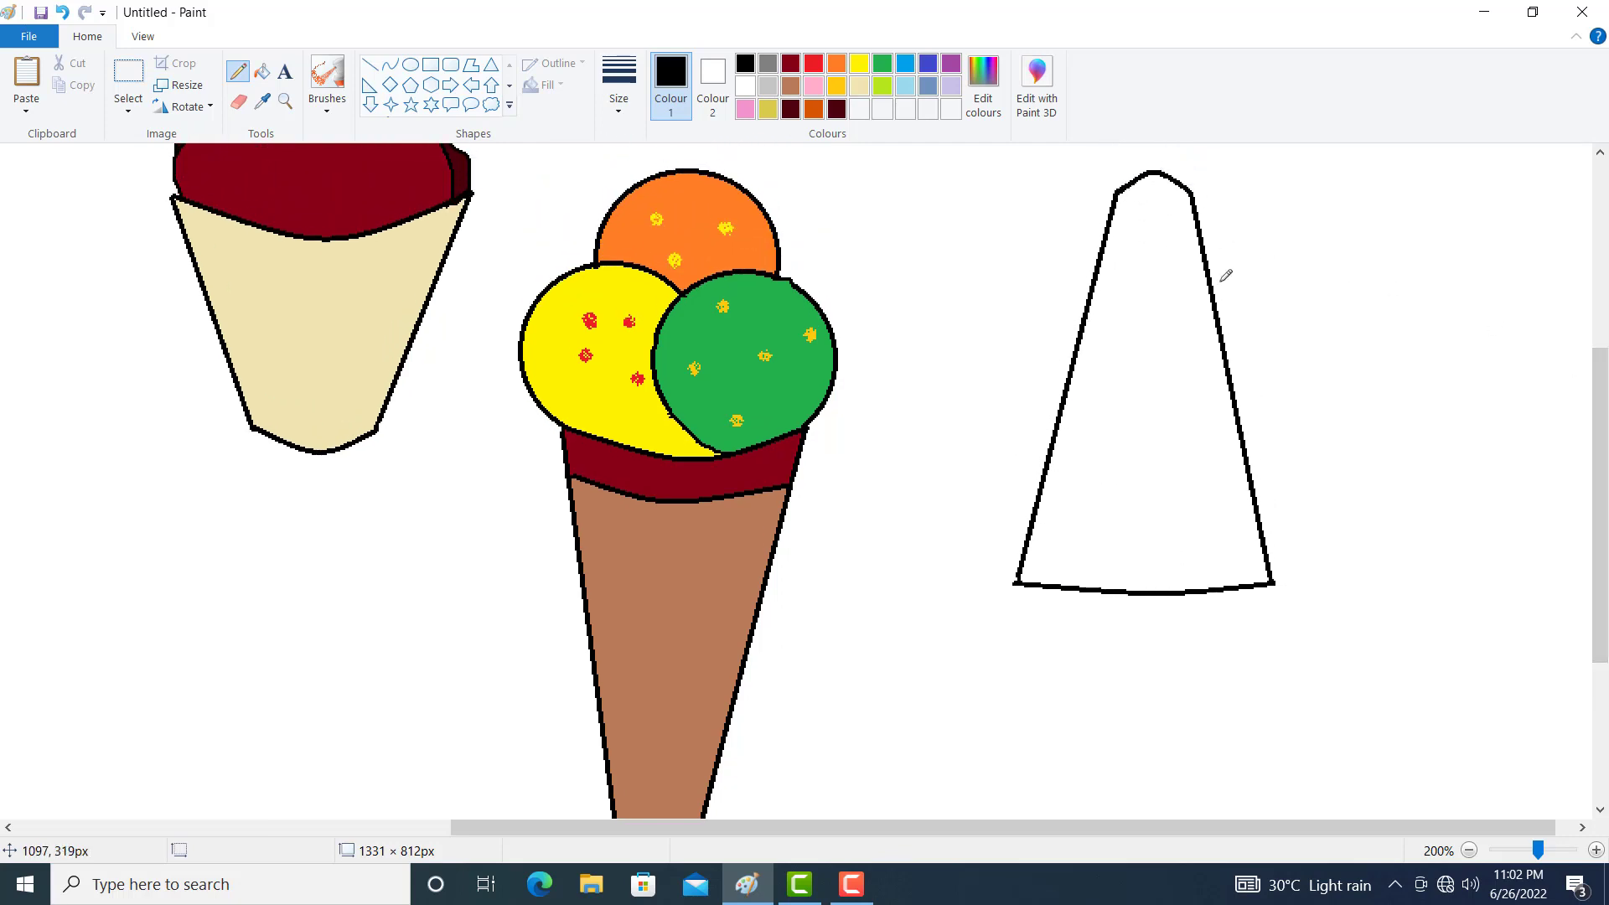
{"action": "left_click", "coordinate": [286, 104]}
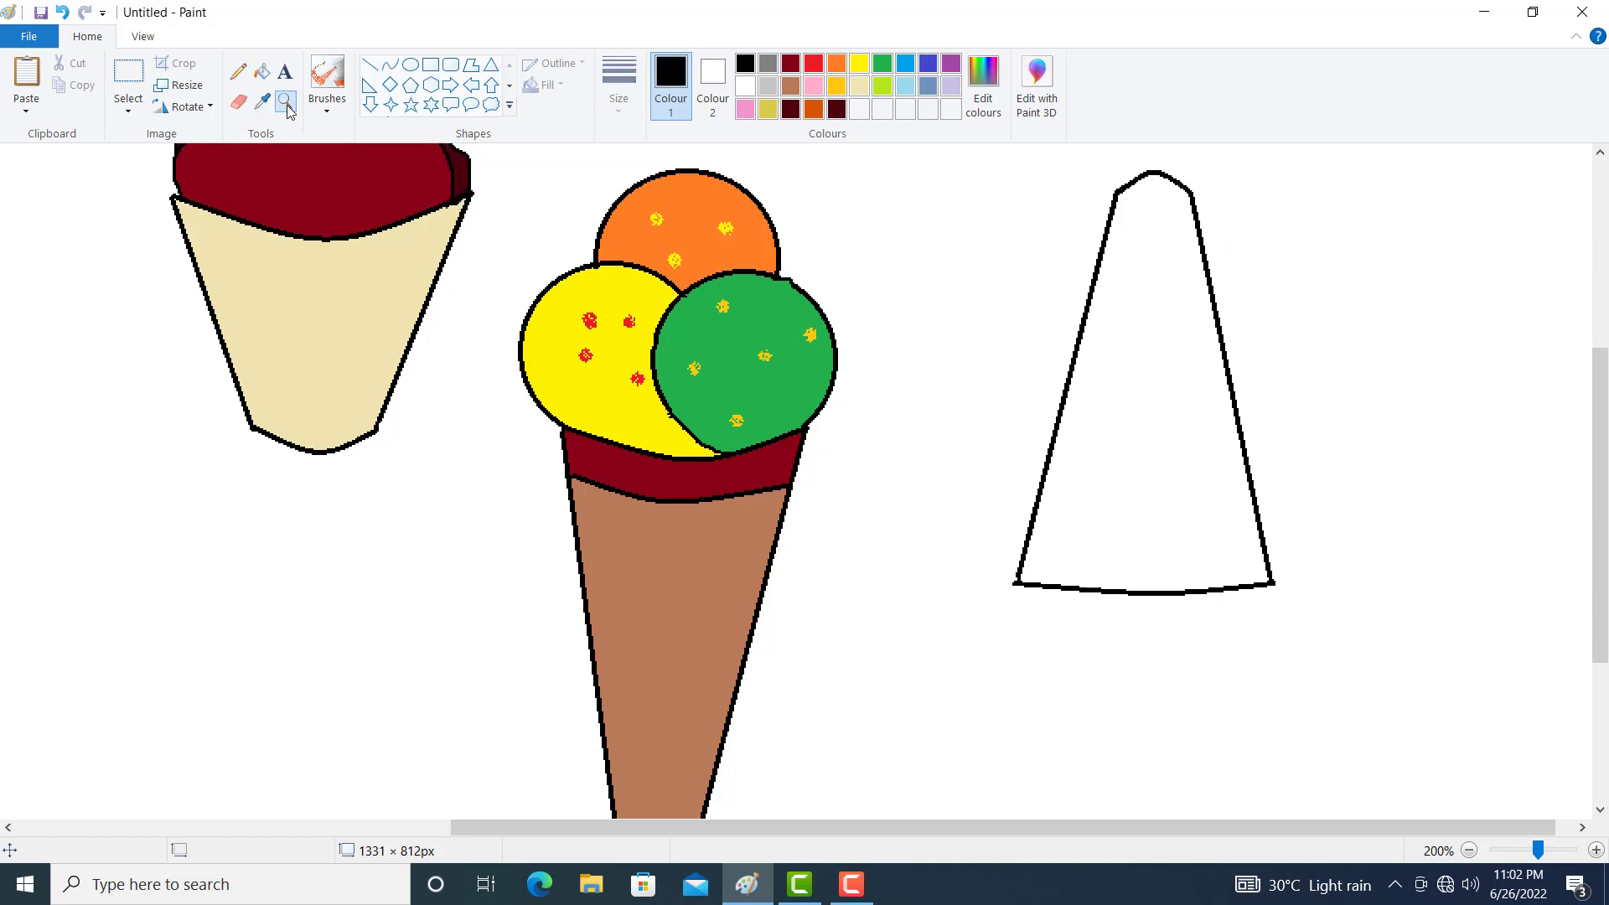
{"action": "right_click", "coordinate": [1087, 513]}
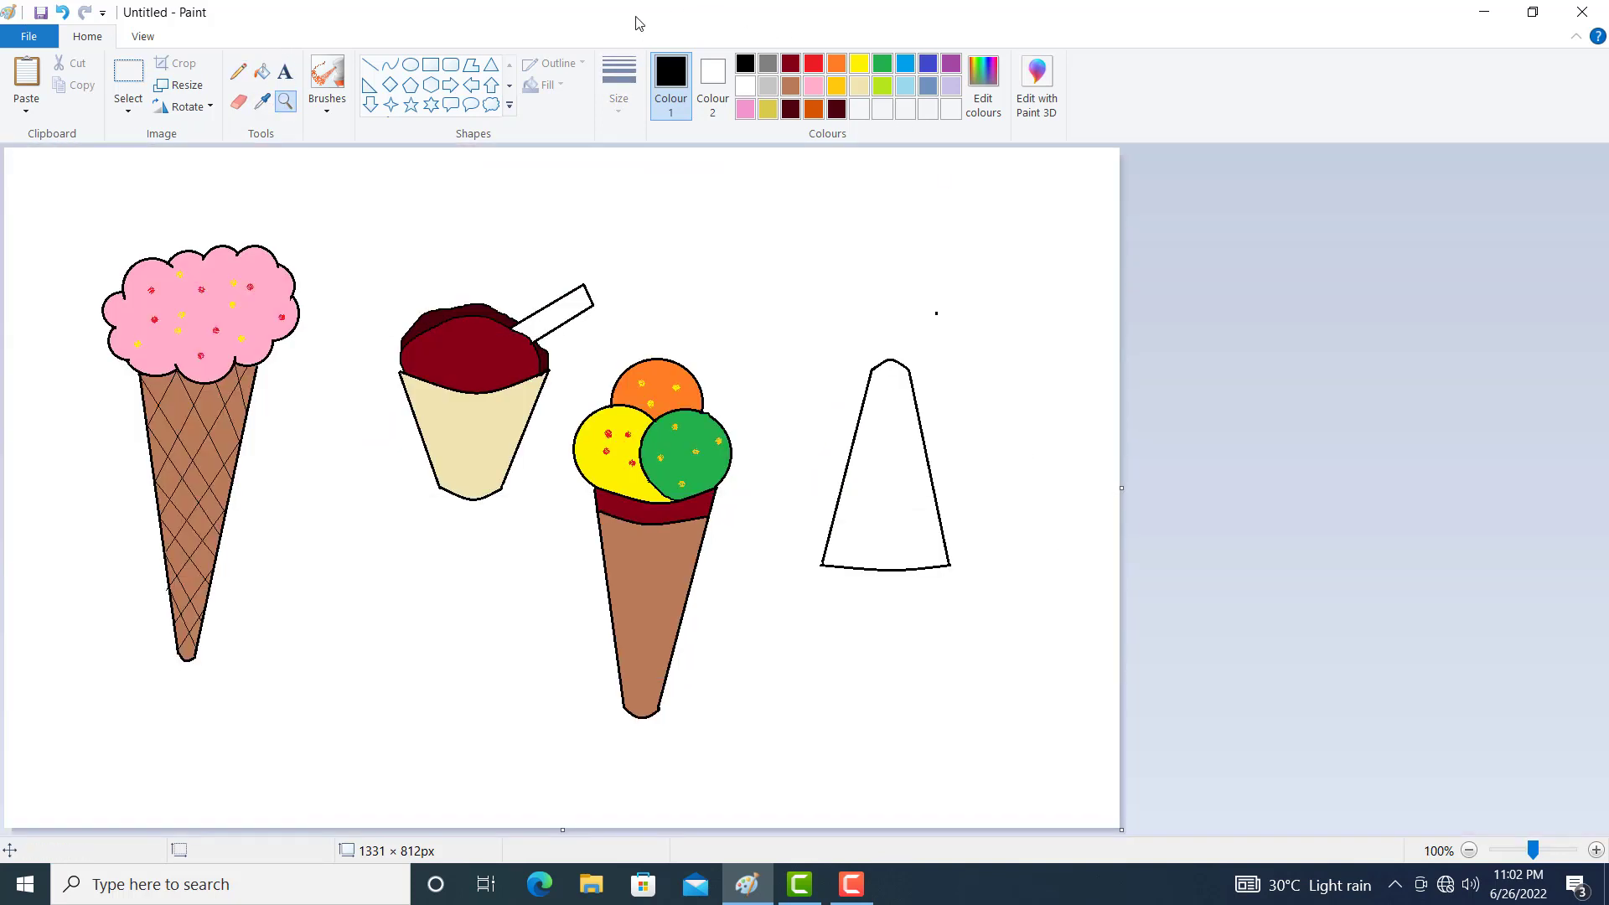
Fill the tapered shape beside the three-scoop cone with orange
{"action": "left_click", "coordinate": [272, 74]}
{"action": "left_click", "coordinate": [836, 64]}
{"action": "left_click", "coordinate": [910, 445]}
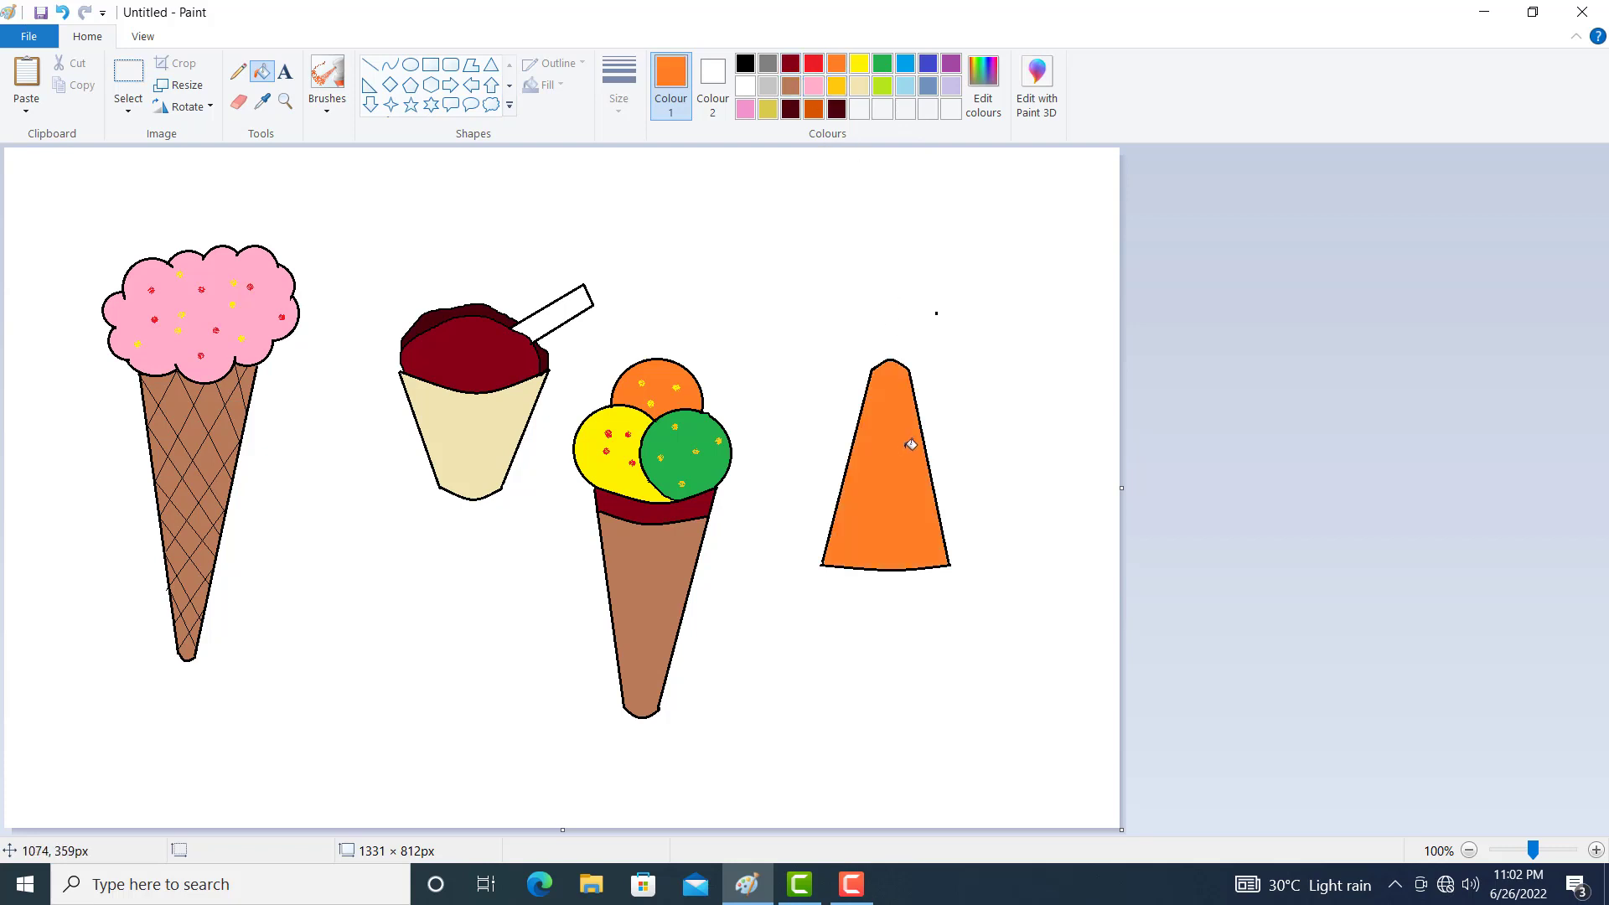
{"action": "left_click", "coordinate": [370, 62]}
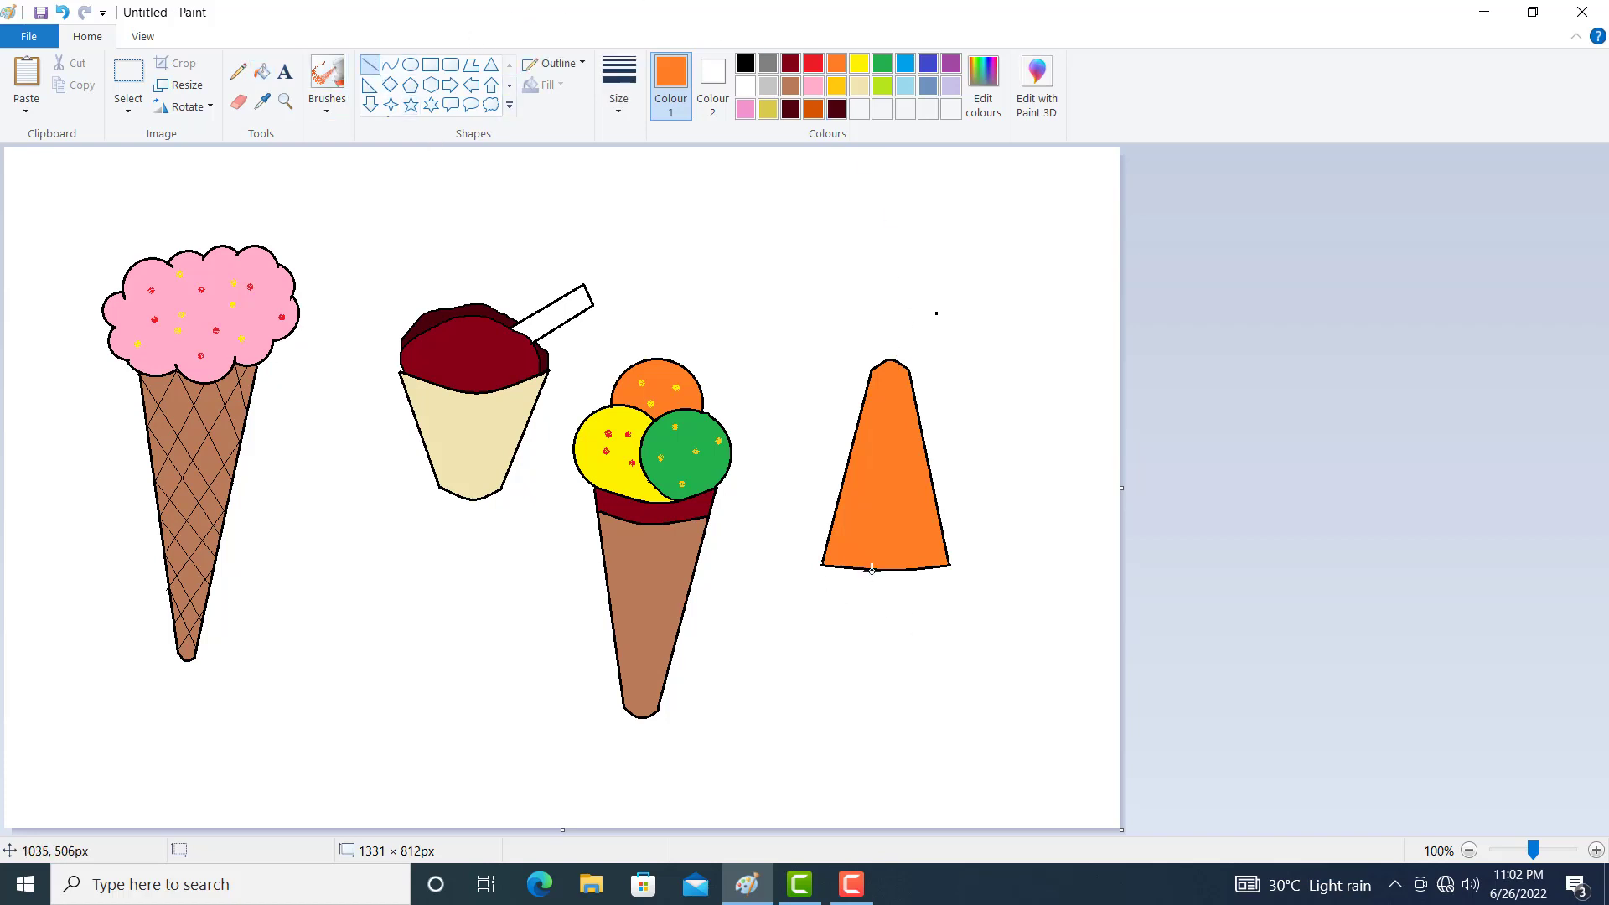
{"action": "left_click_drag", "start_coordinate": [871, 571], "coordinate": [857, 704]}
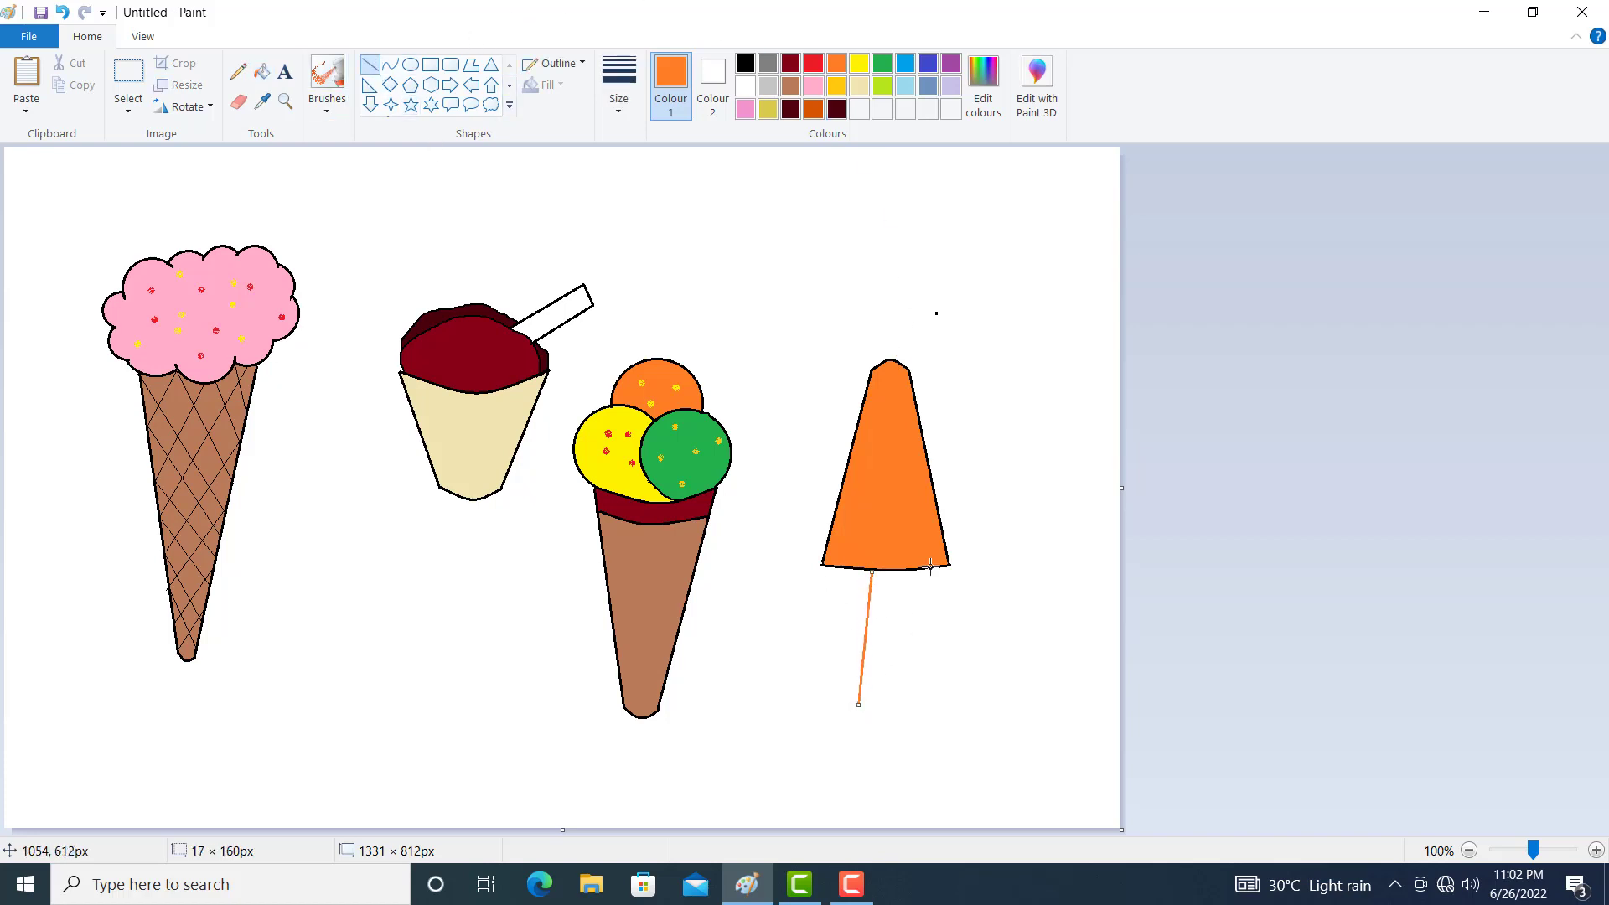
{"action": "left_click", "coordinate": [745, 62]}
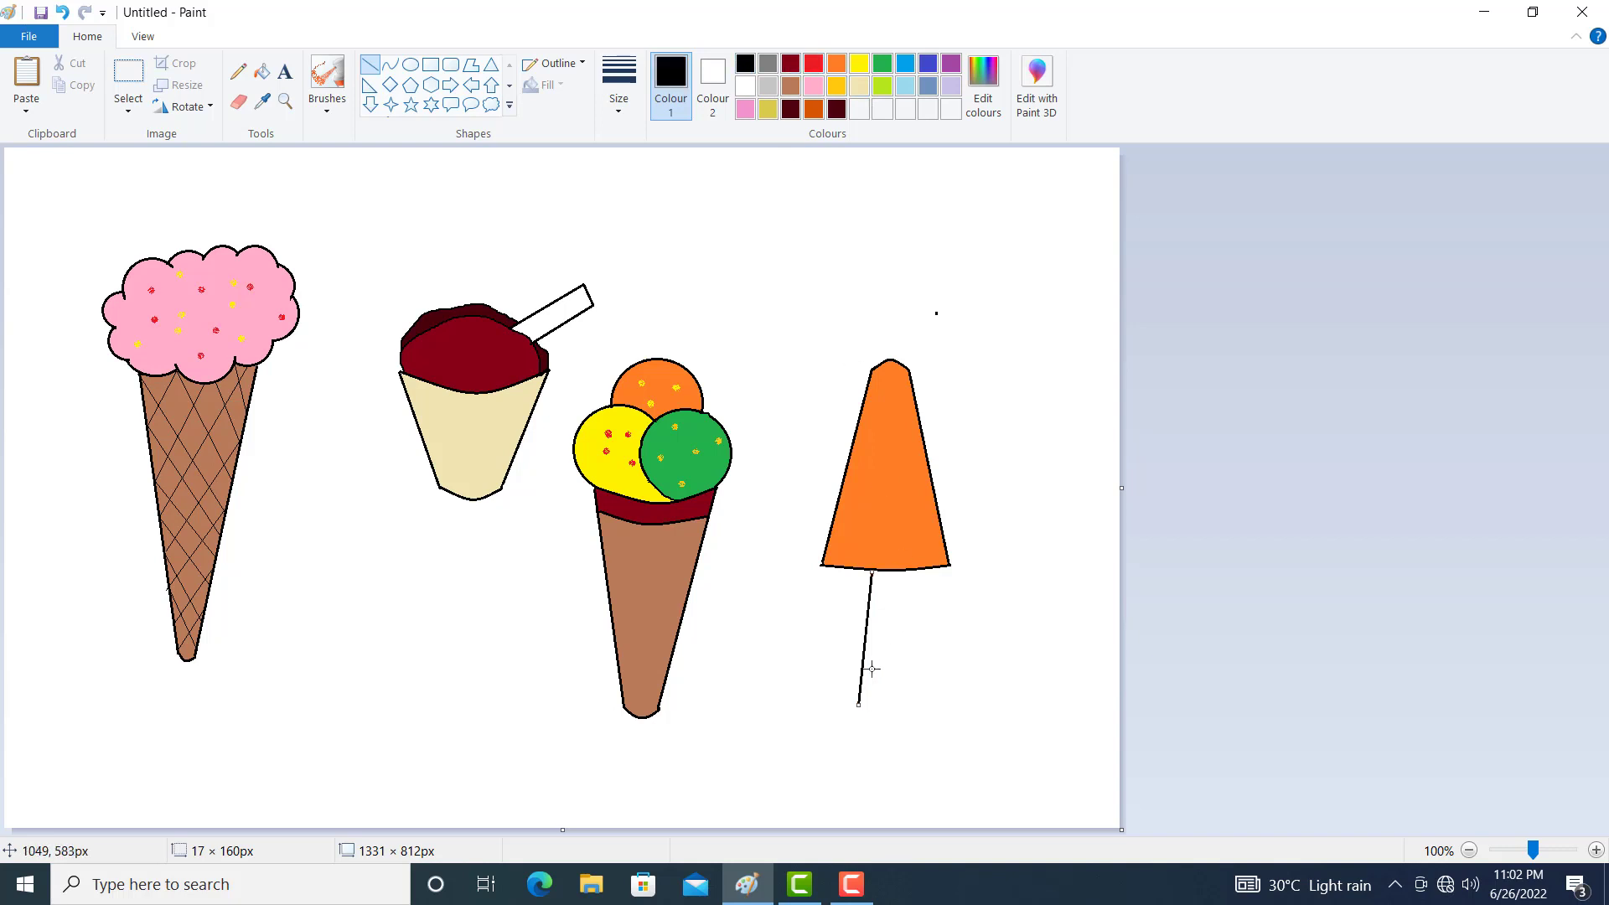
{"action": "left_click", "coordinate": [940, 656]}
{"action": "left_click_drag", "start_coordinate": [891, 571], "coordinate": [893, 570]}
{"action": "left_click_drag", "start_coordinate": [909, 643], "coordinate": [888, 709]}
{"action": "key", "text": "ctrl+z"}
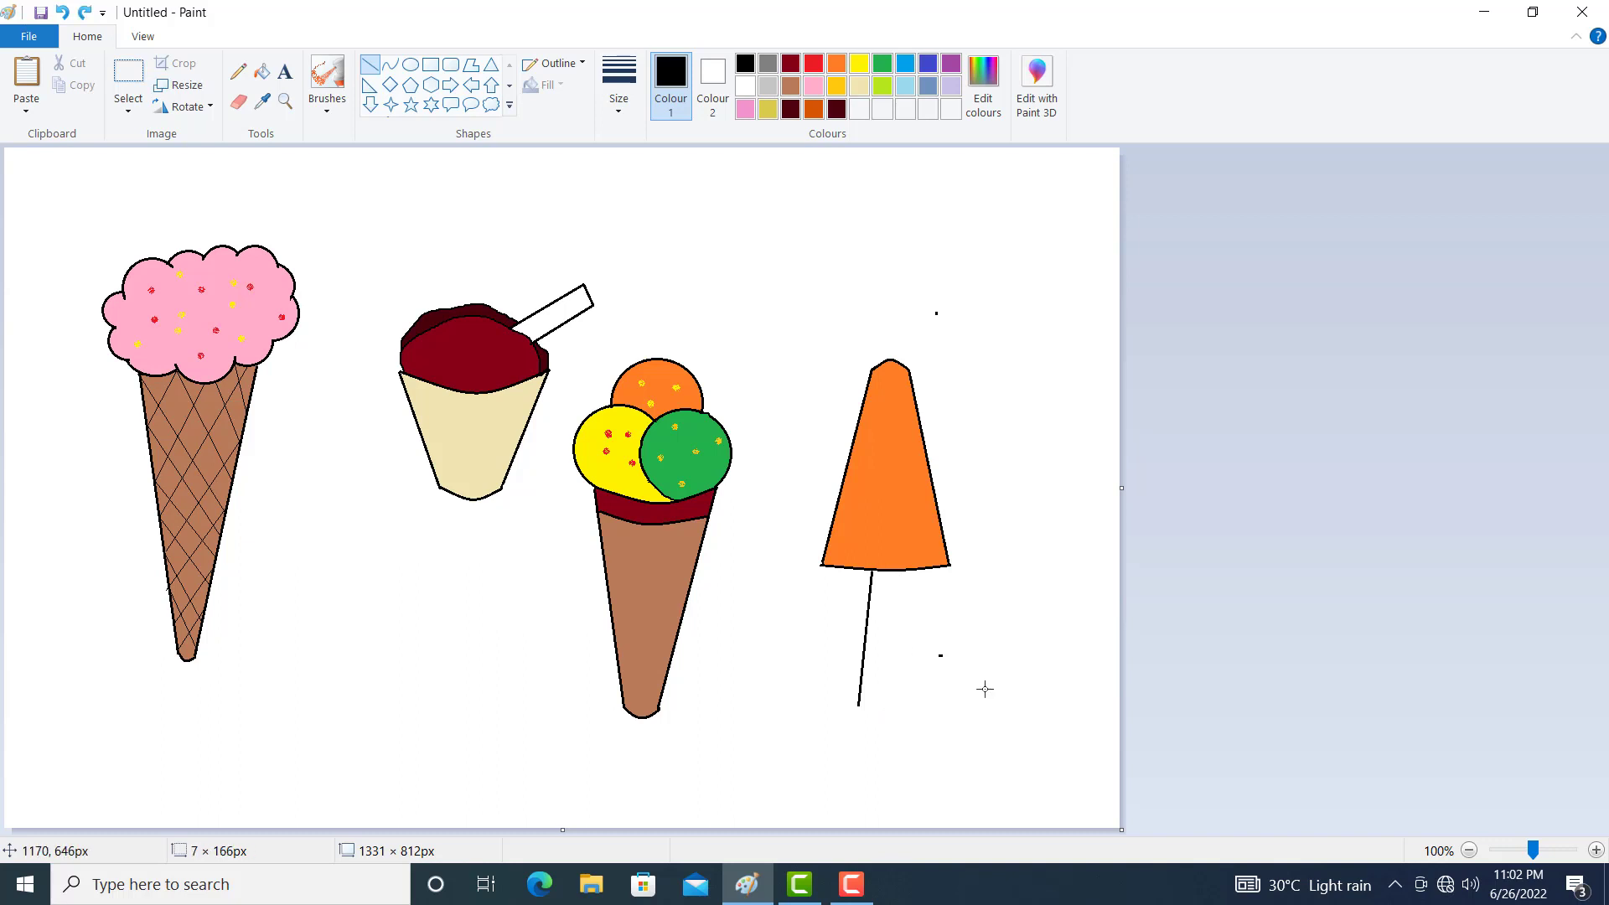
{"action": "key", "text": "ctrl+z"}
Draw a narrow black upright rectangle about 29 × 153 px below the orange shape and erase its top edge
{"action": "left_click", "coordinate": [431, 64]}
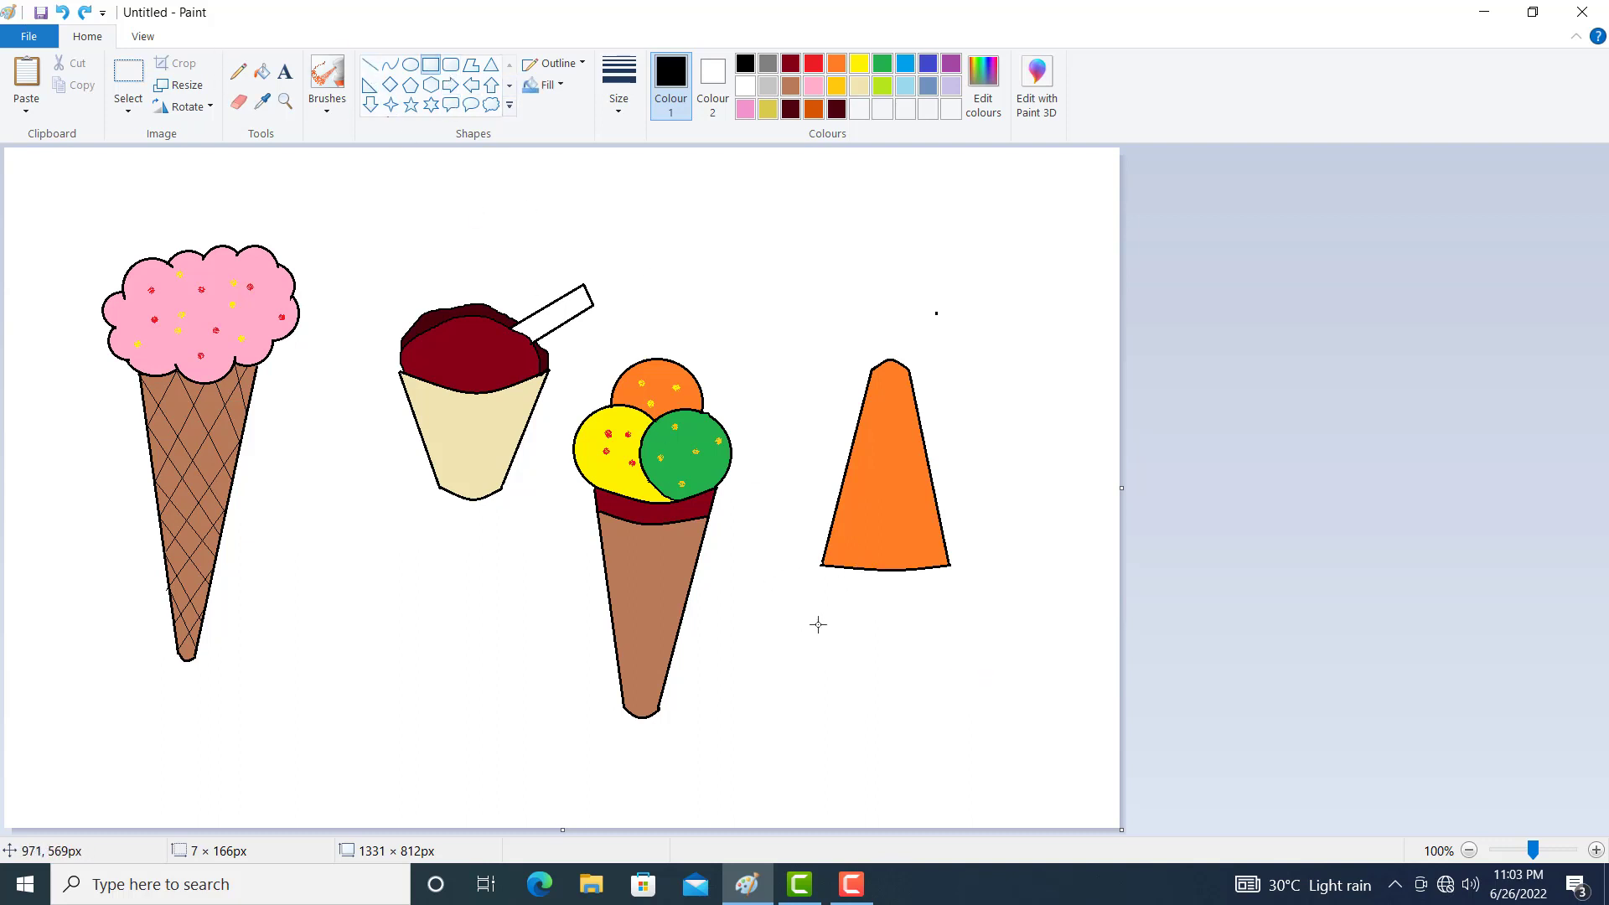
{"action": "left_click_drag", "start_coordinate": [817, 625], "coordinate": [842, 752]}
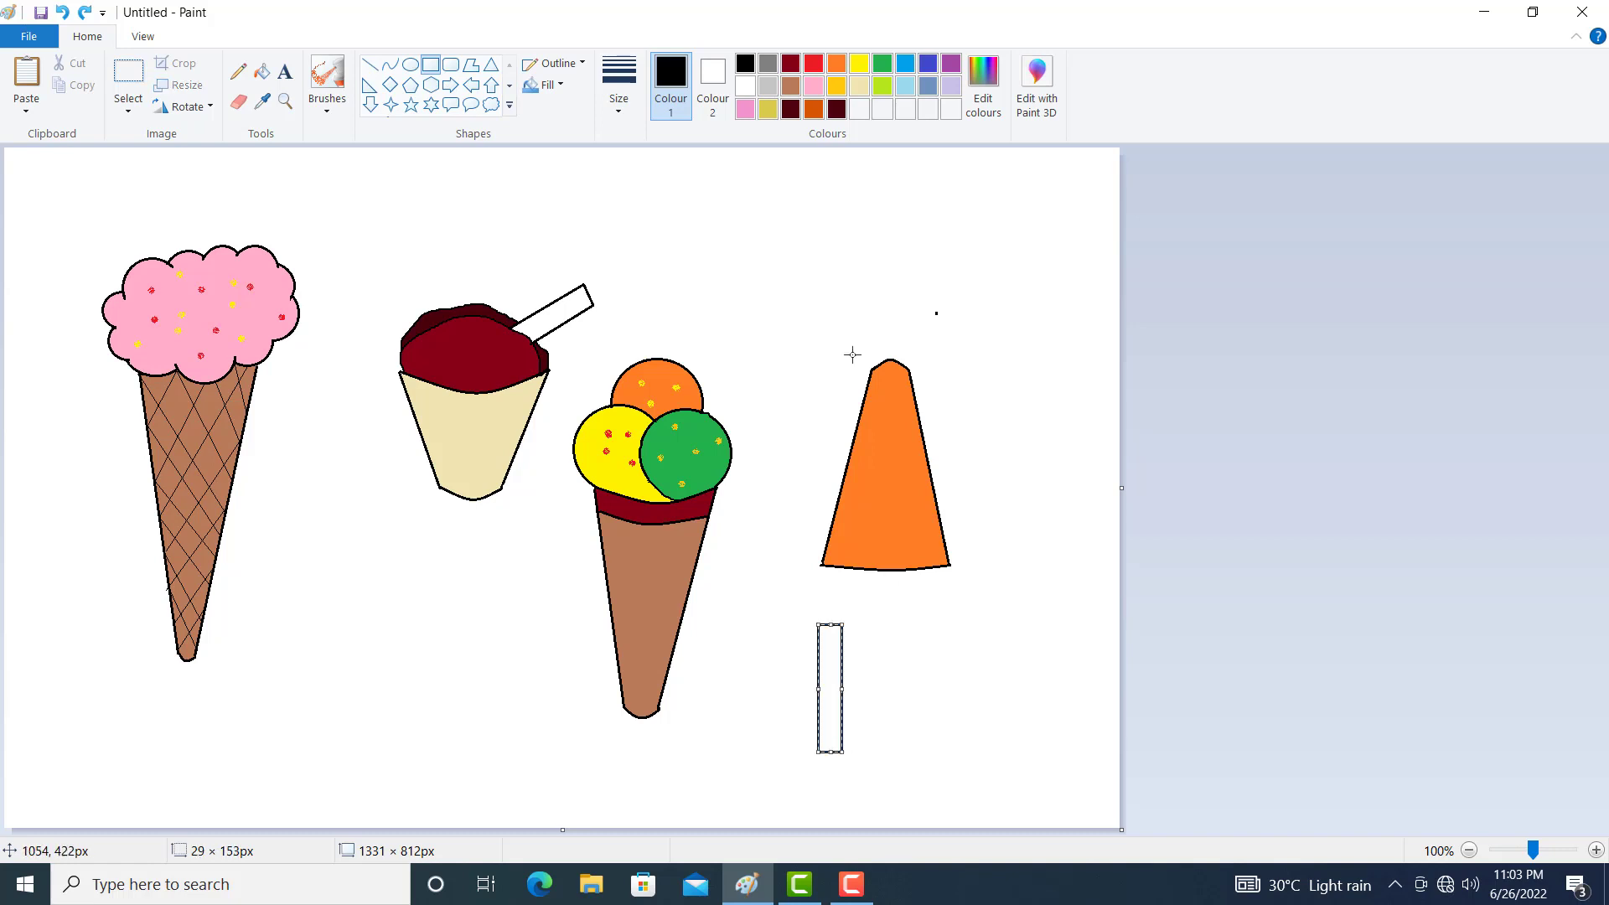
{"action": "left_click", "coordinate": [238, 102]}
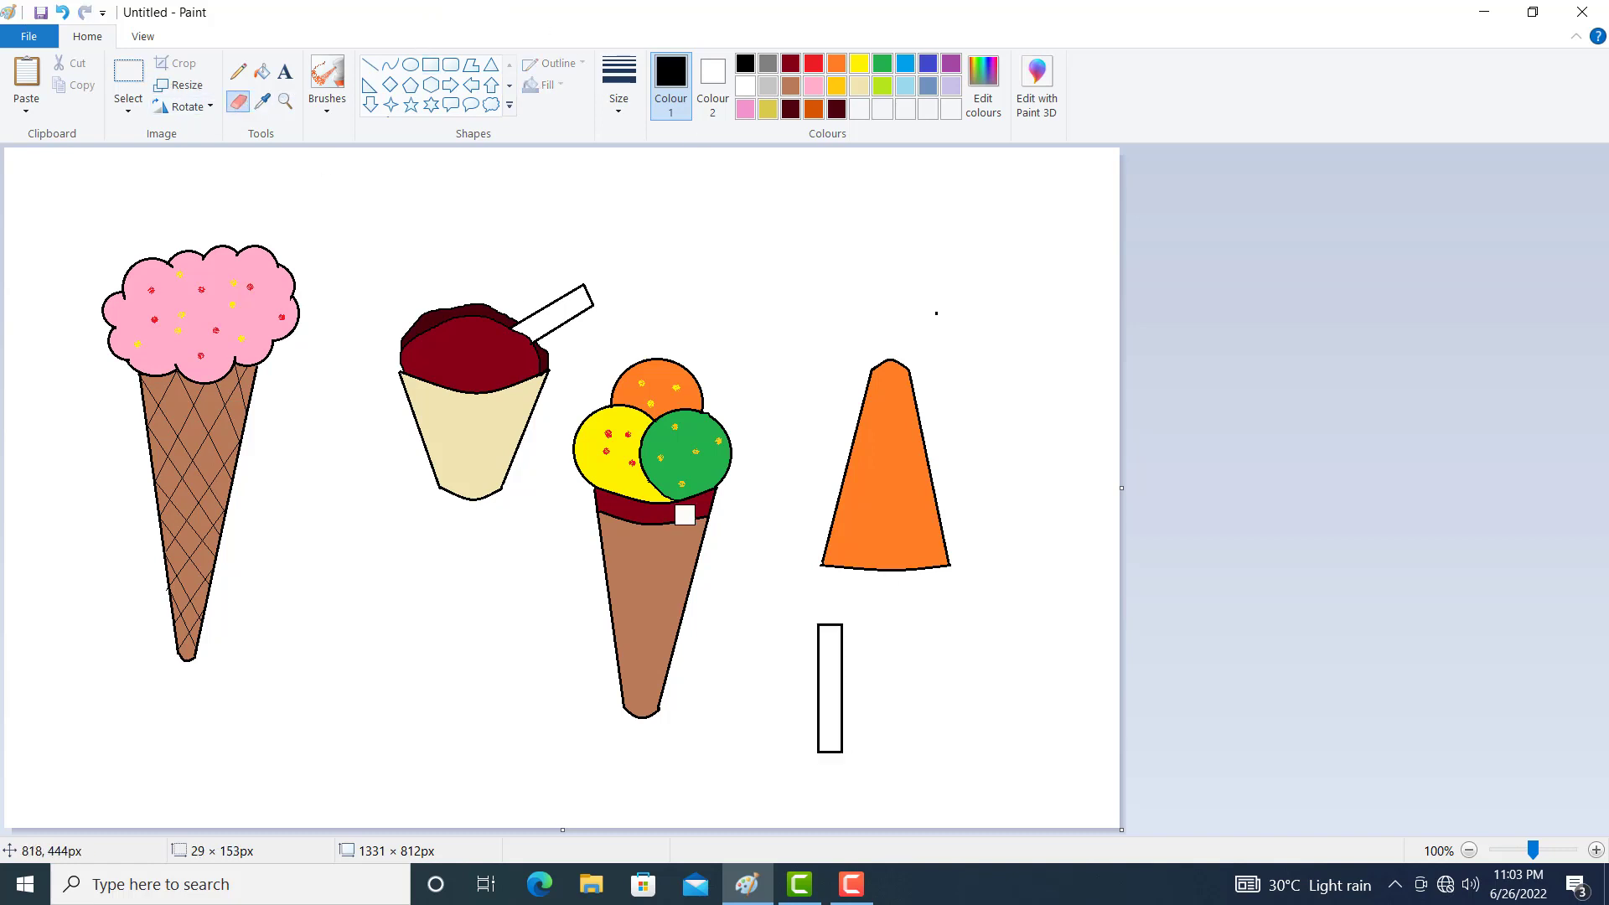
{"action": "left_click_drag", "start_coordinate": [823, 619], "coordinate": [833, 619]}
Move the open-topped rectangle up against the middle of the orange shape's lower edge as the popsicle stick
{"action": "left_click", "coordinate": [134, 82]}
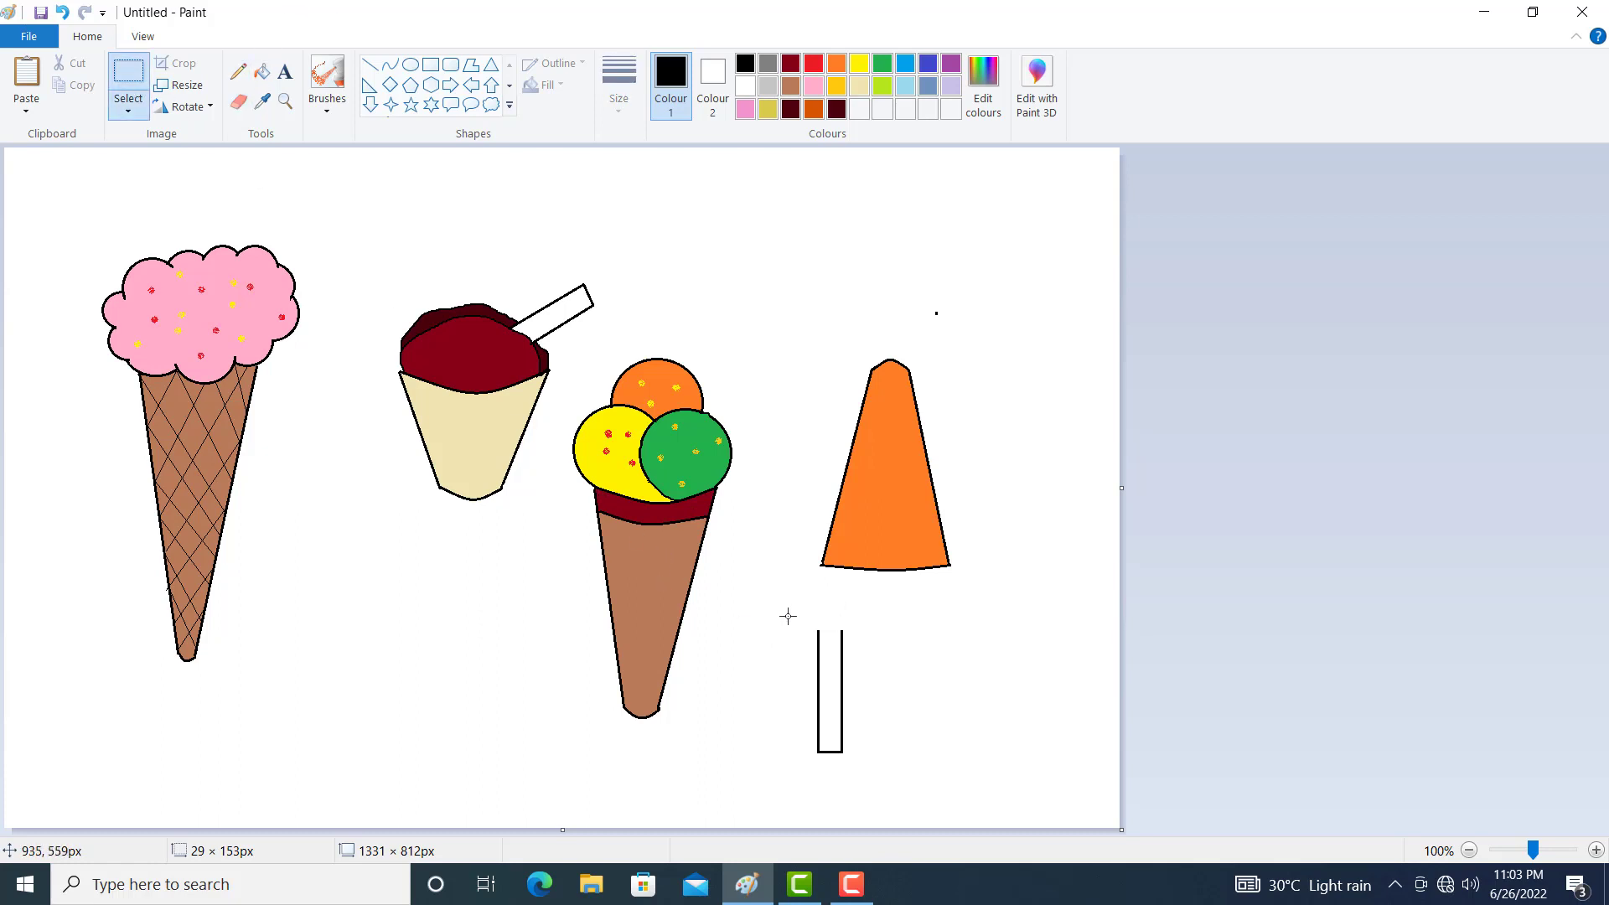
{"action": "left_click_drag", "start_coordinate": [787, 616], "coordinate": [901, 673]}
{"action": "left_click", "coordinate": [995, 664]}
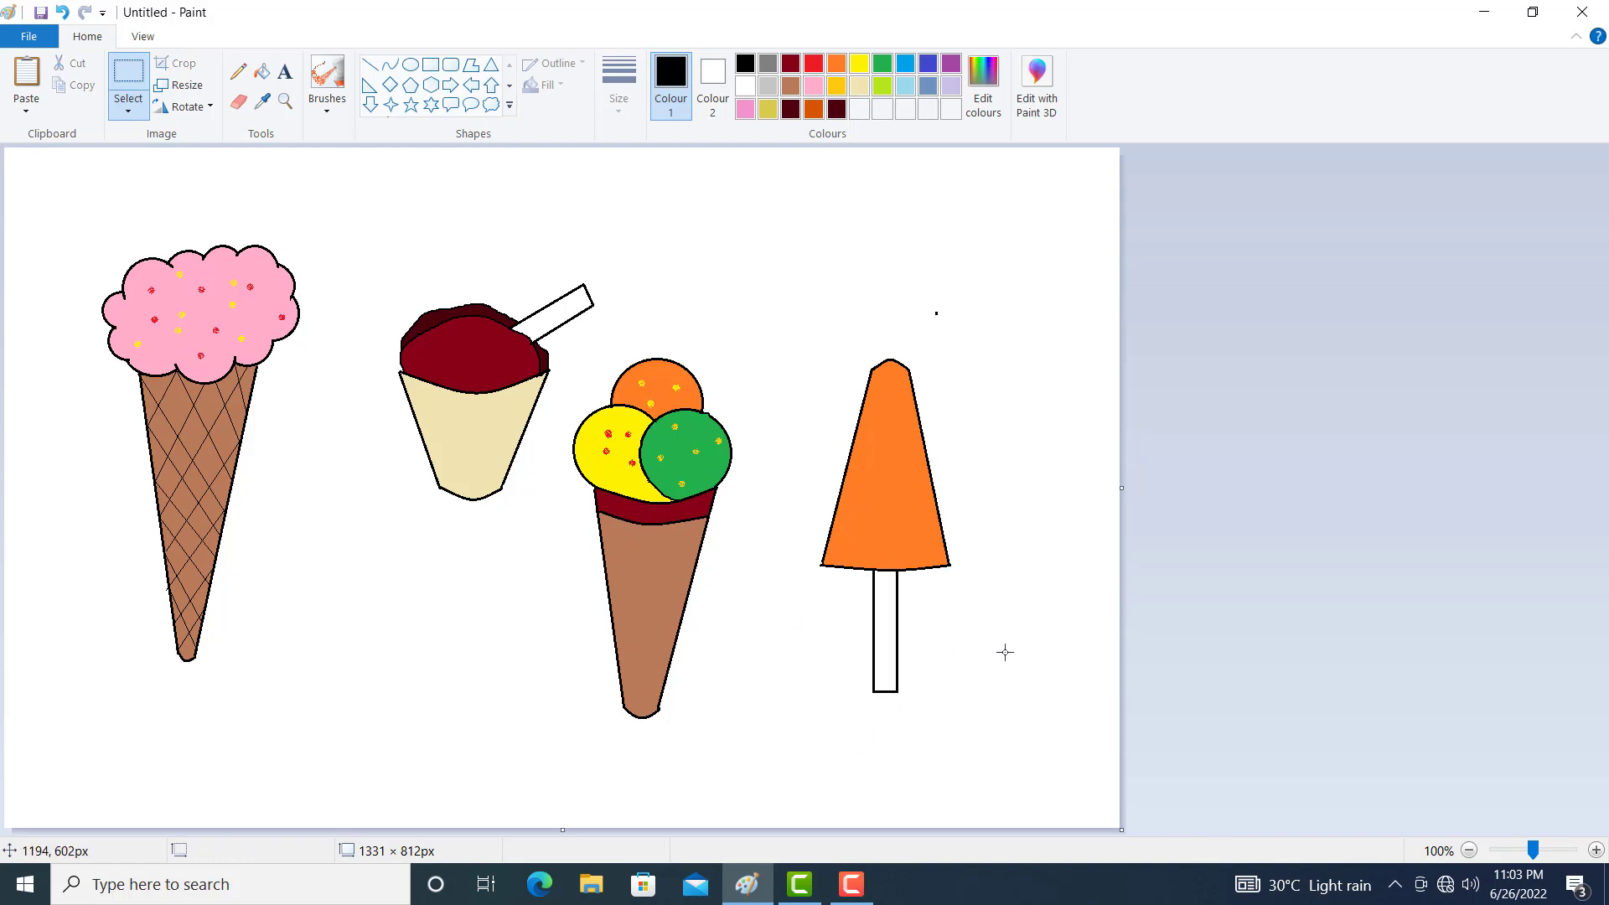
Draw a black freehand dripping line across the upper part of the orange popsicle from edge to edge
{"action": "left_click", "coordinate": [238, 72]}
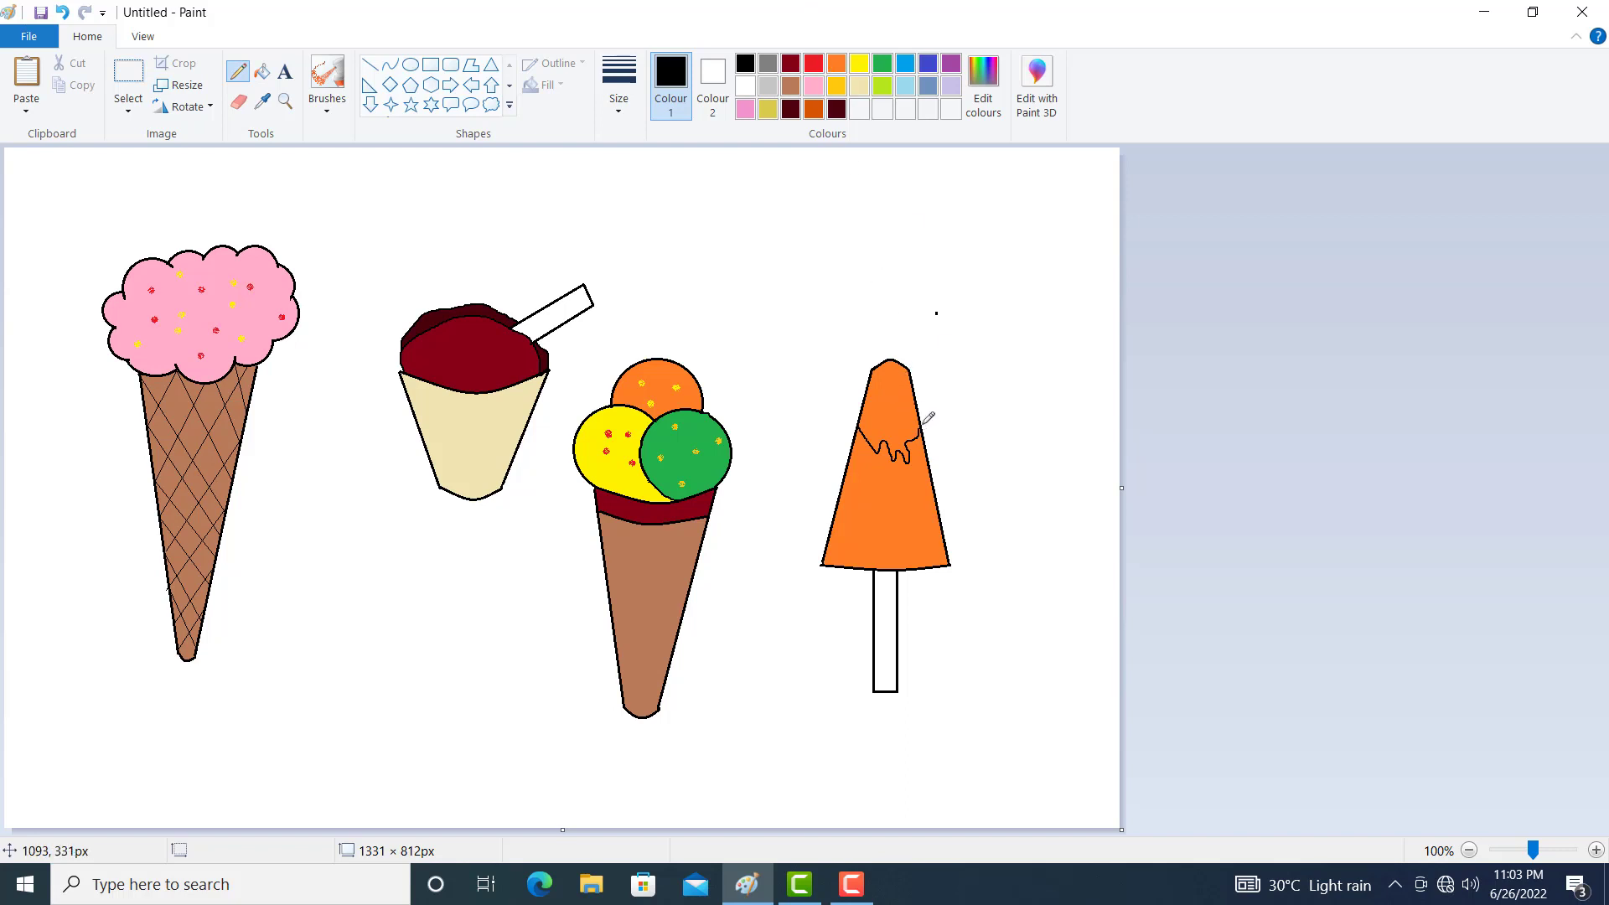
{"action": "left_click", "coordinate": [793, 70]}
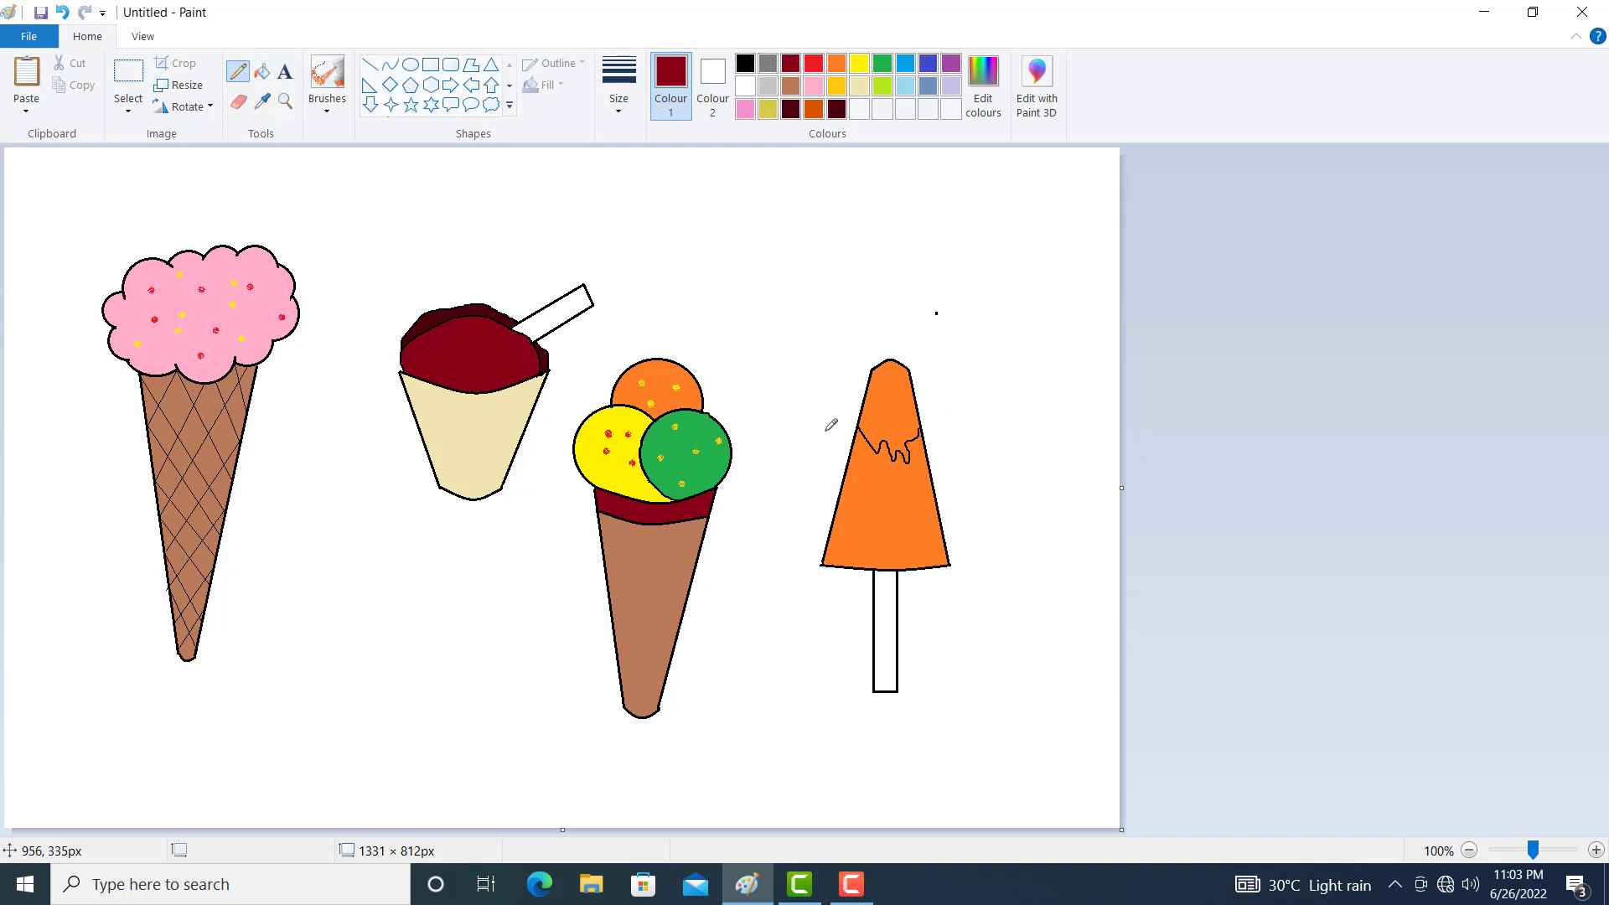
{"action": "left_click", "coordinate": [262, 71]}
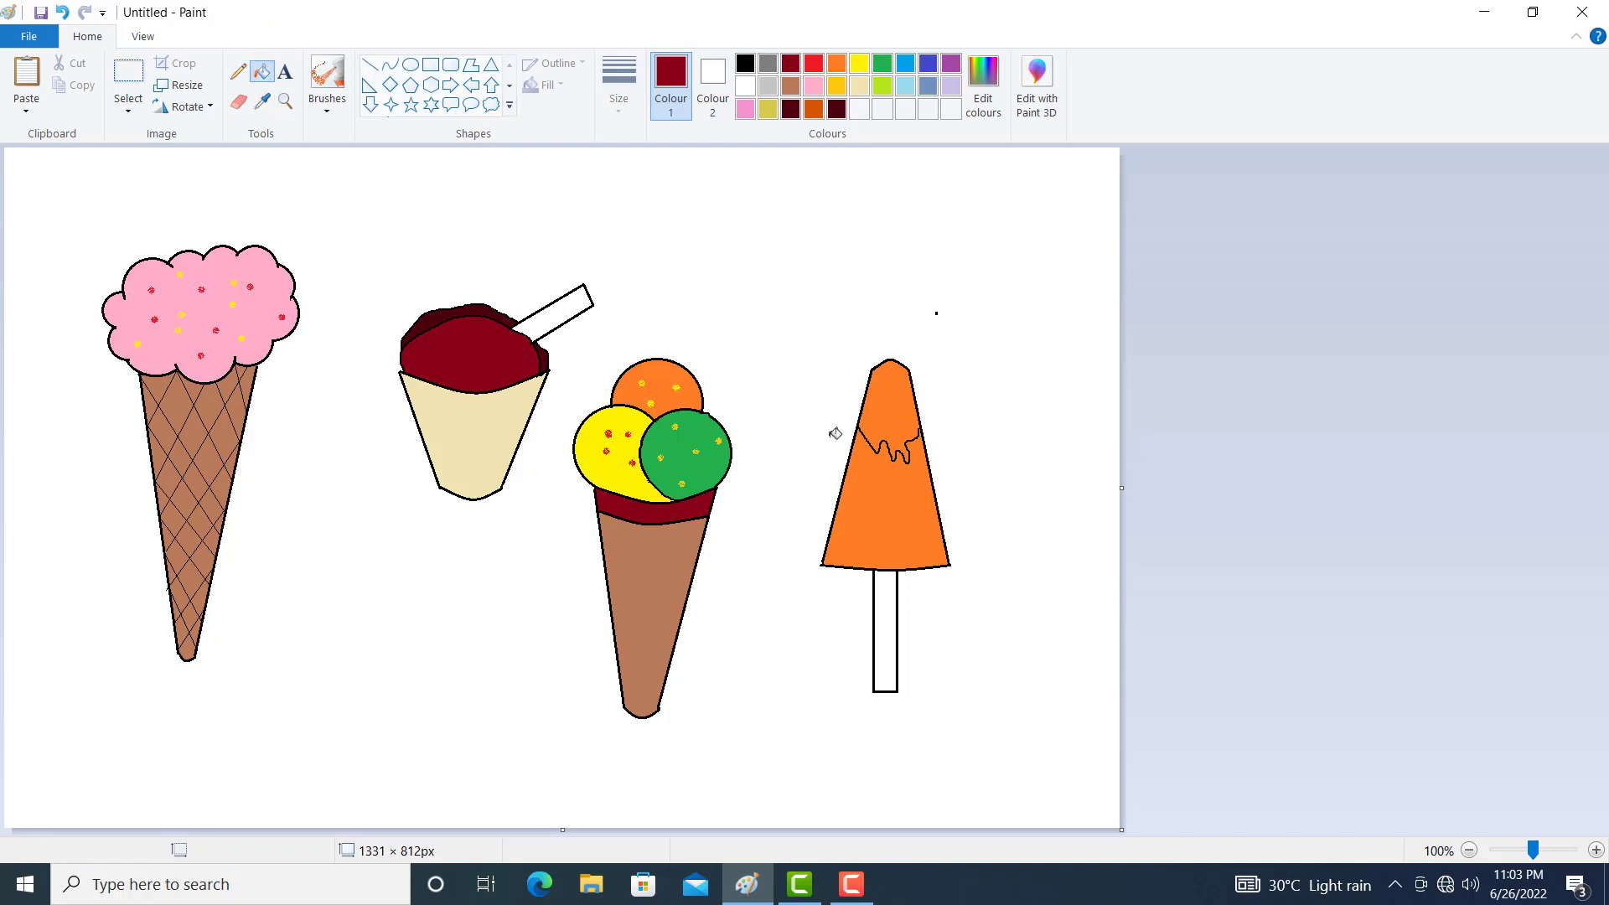
{"action": "left_click", "coordinate": [892, 404]}
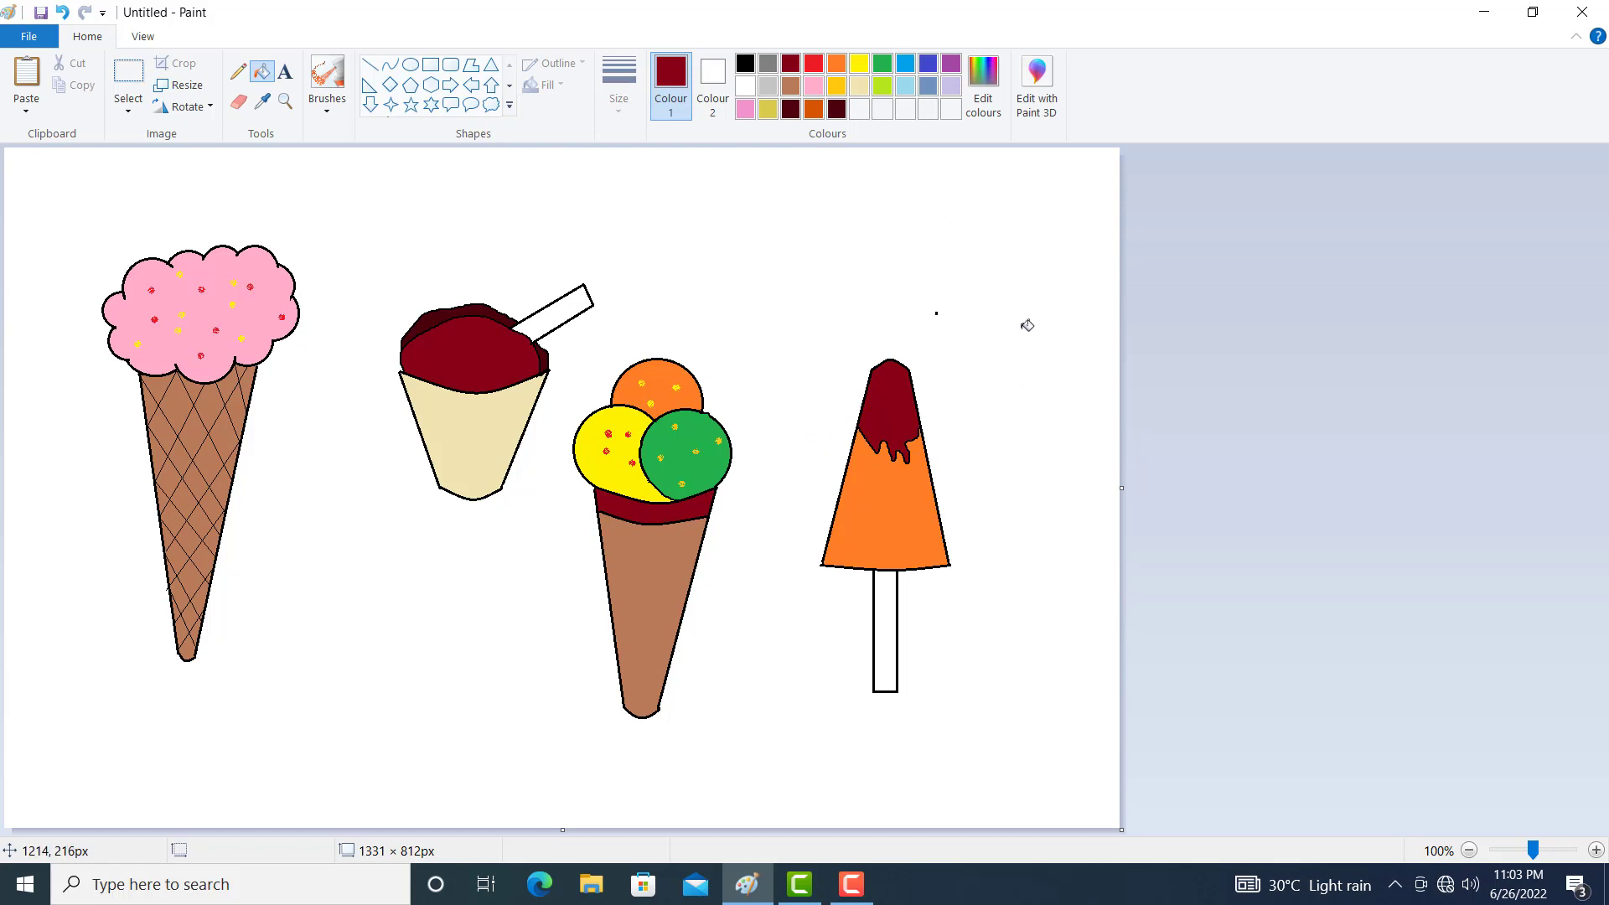
{"action": "key", "text": "ctrl+z"}
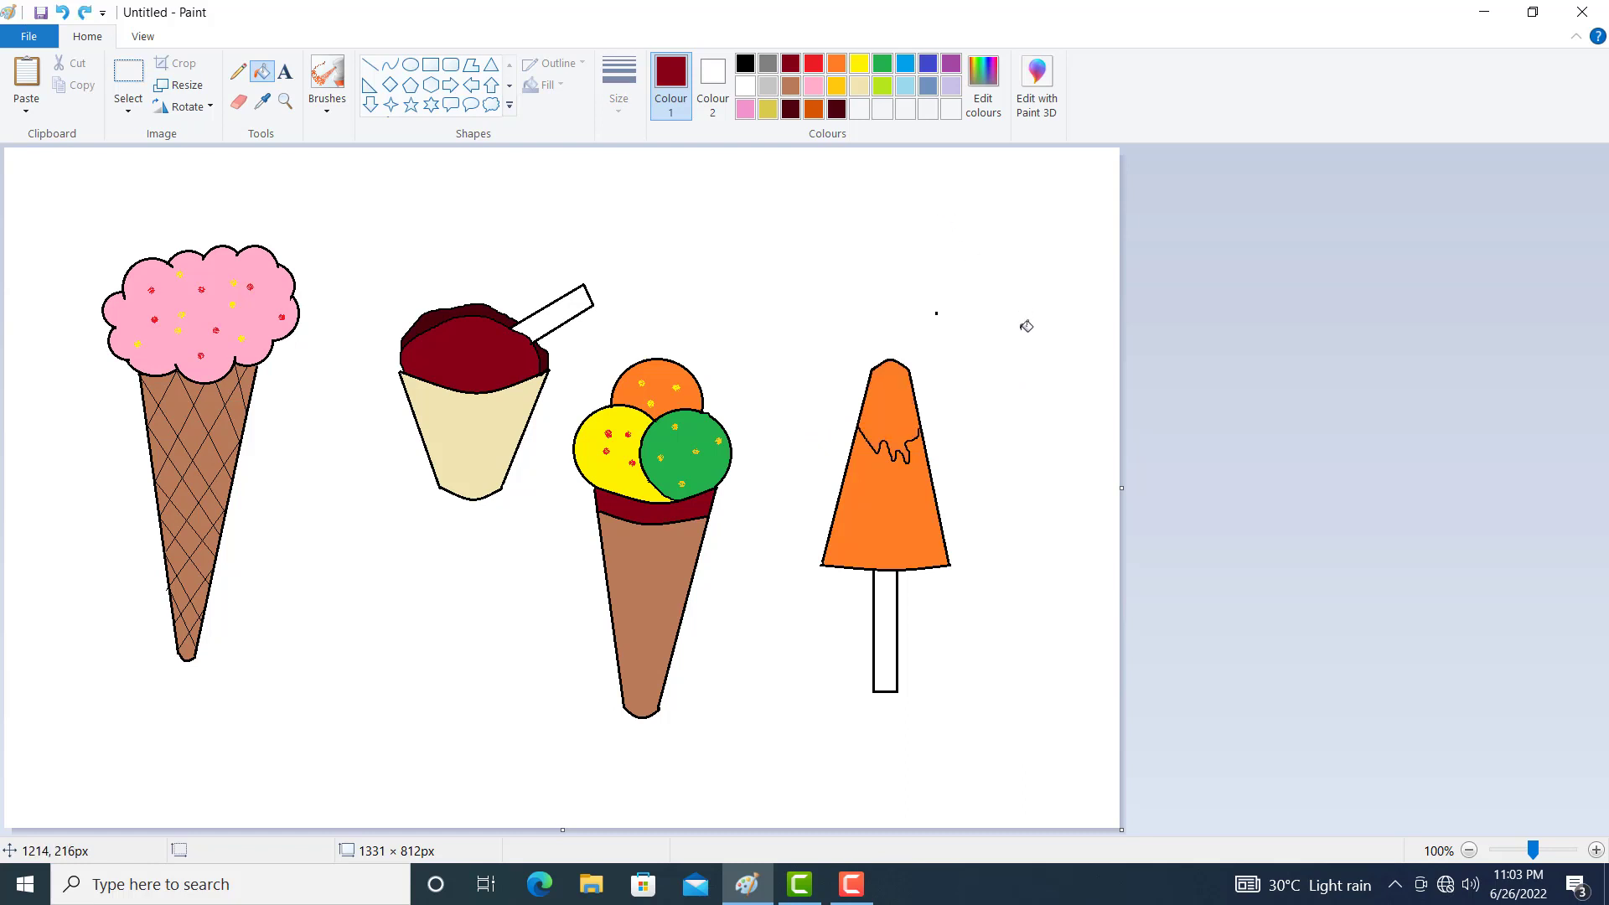
Mix a darker orange of RGB 247, 99, 0 and fill the popsicle's tip above the dripping line with it
{"action": "left_click", "coordinate": [837, 67]}
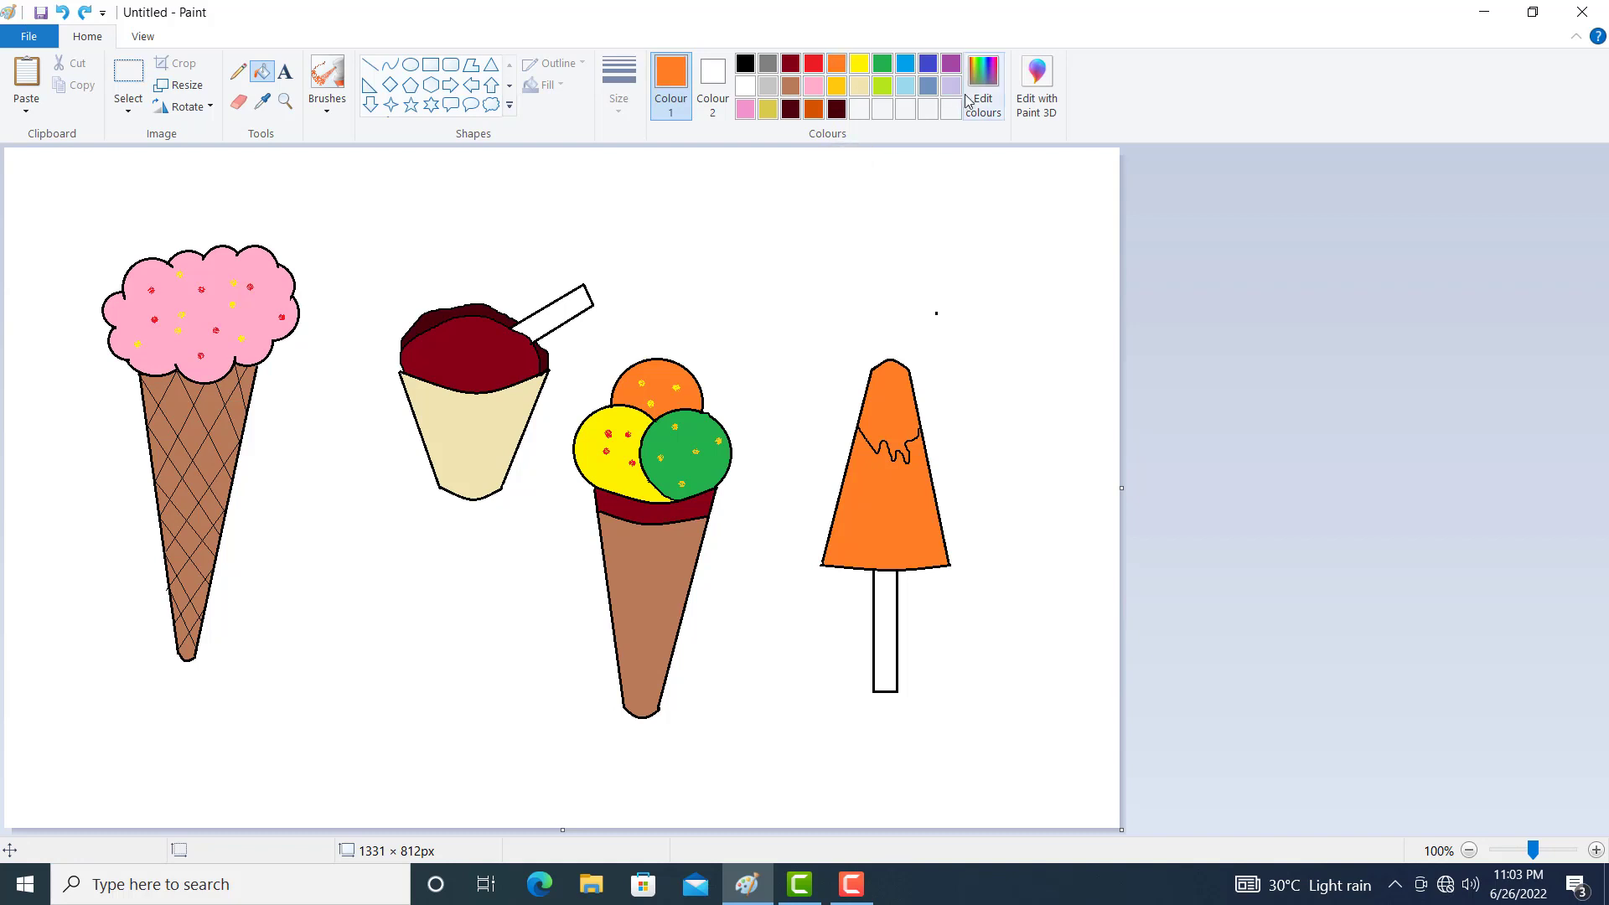
{"action": "left_click", "coordinate": [983, 84]}
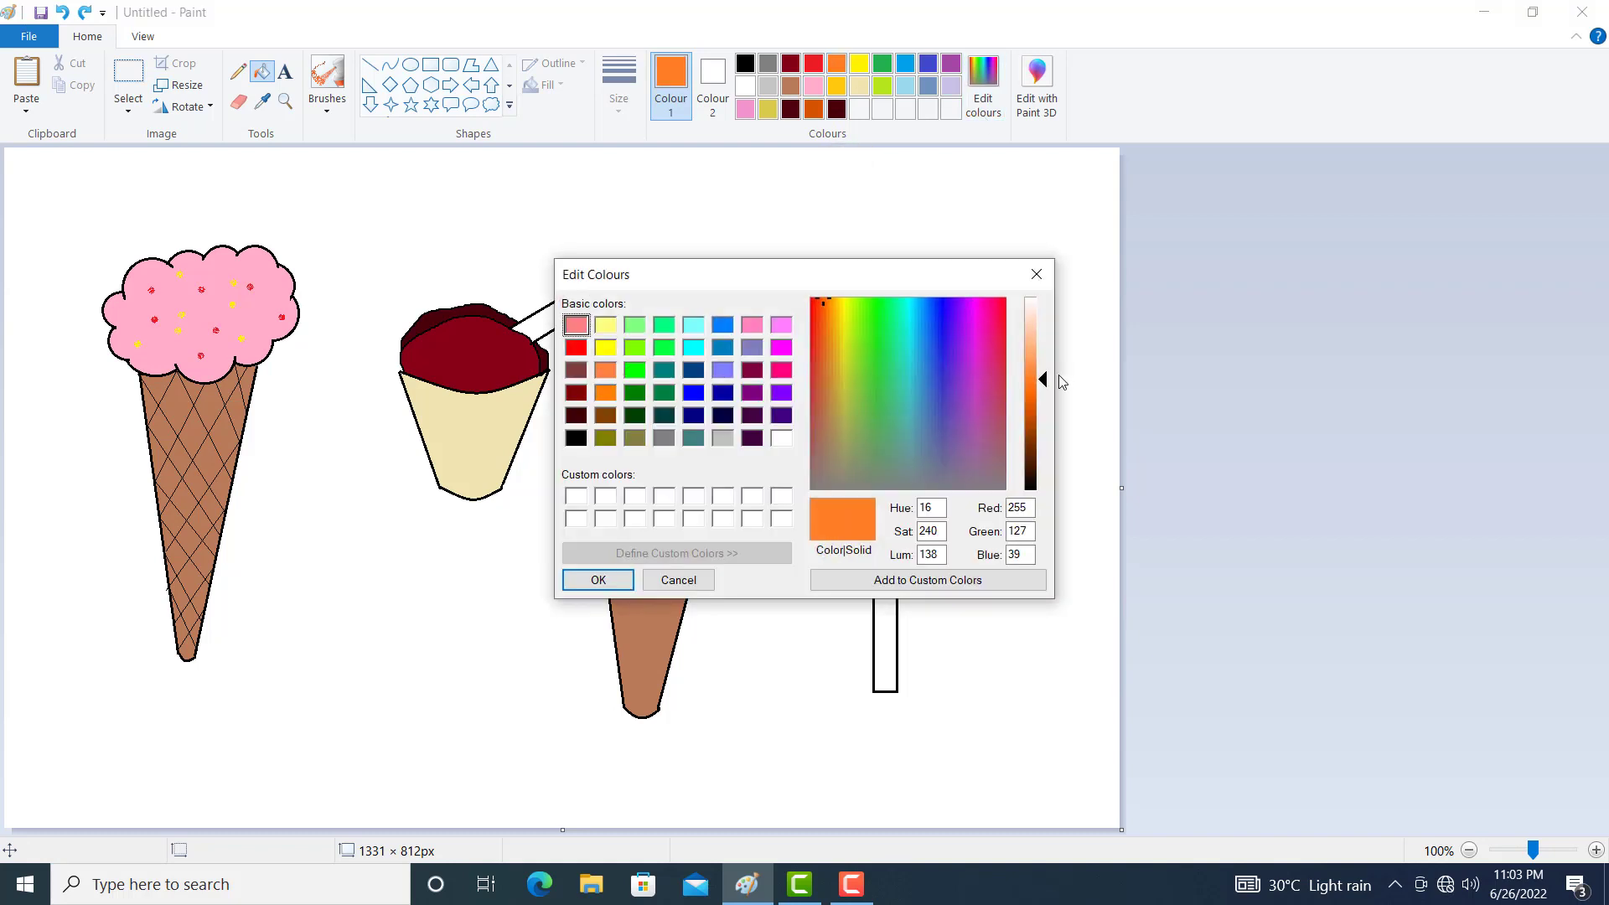
{"action": "left_click_drag", "start_coordinate": [1047, 382], "coordinate": [1047, 400]}
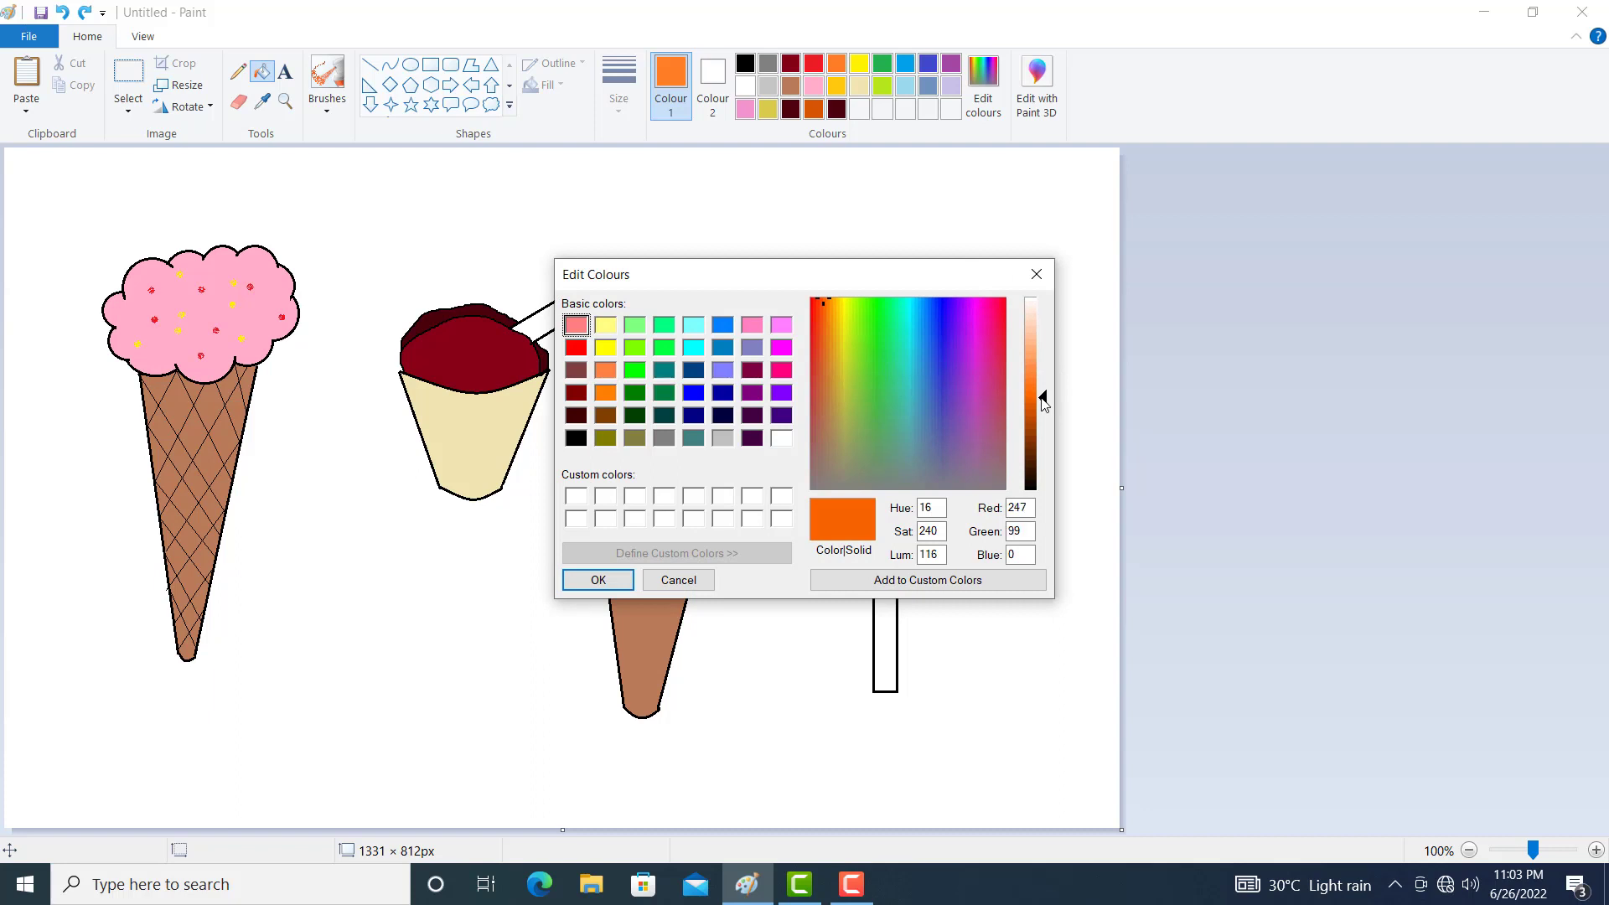
{"action": "left_click", "coordinate": [615, 580]}
{"action": "left_click", "coordinate": [896, 402]}
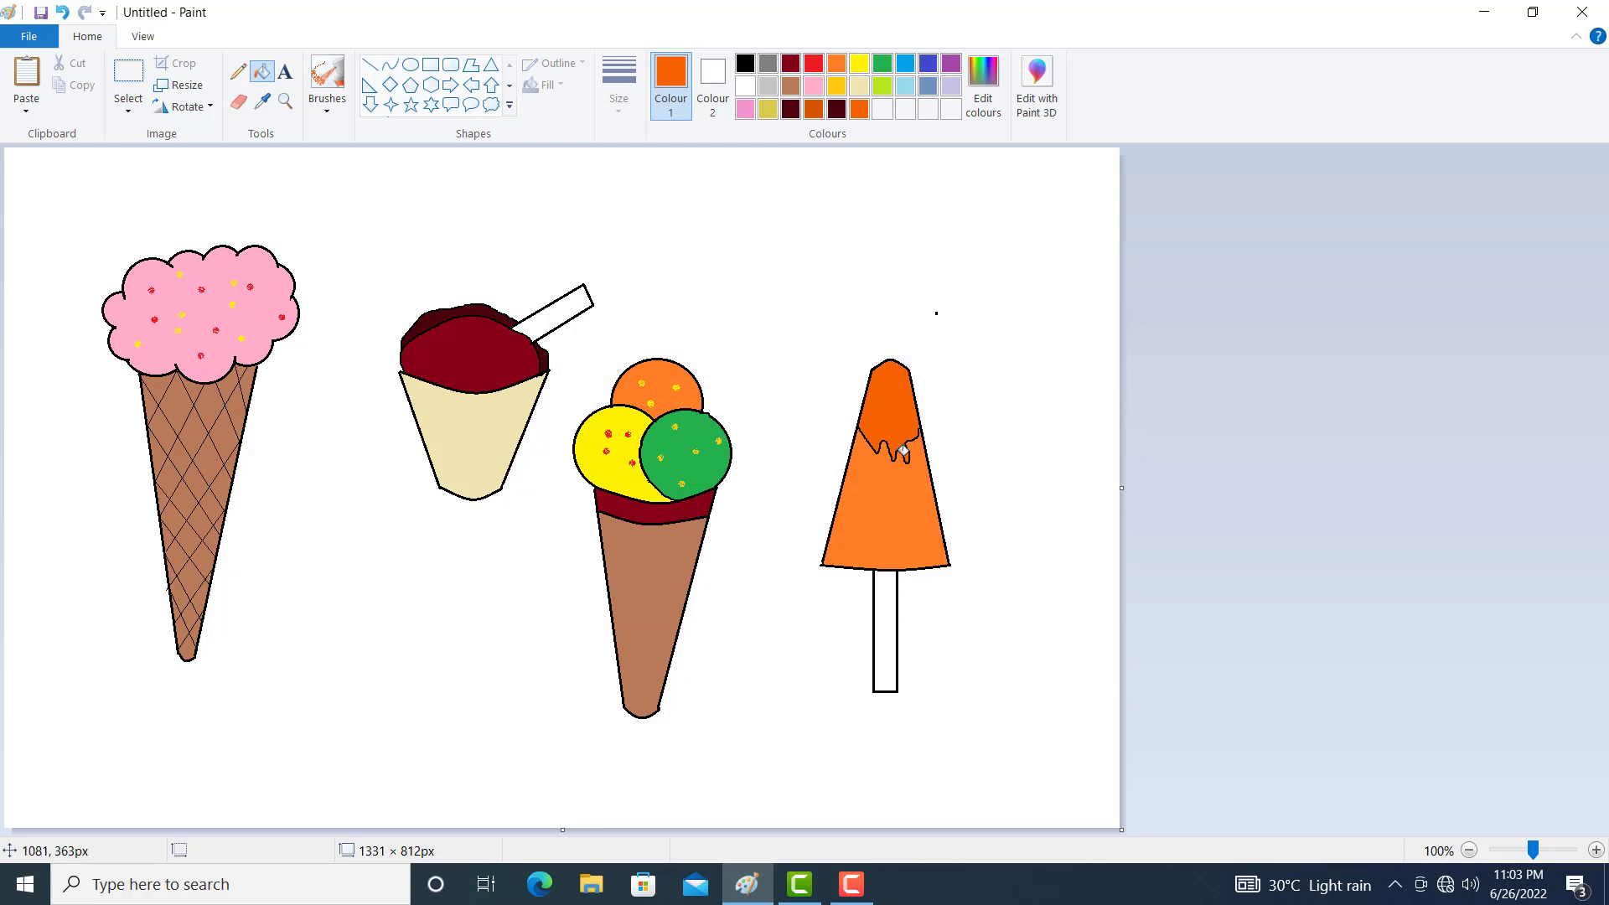
{"action": "left_click", "coordinate": [285, 101]}
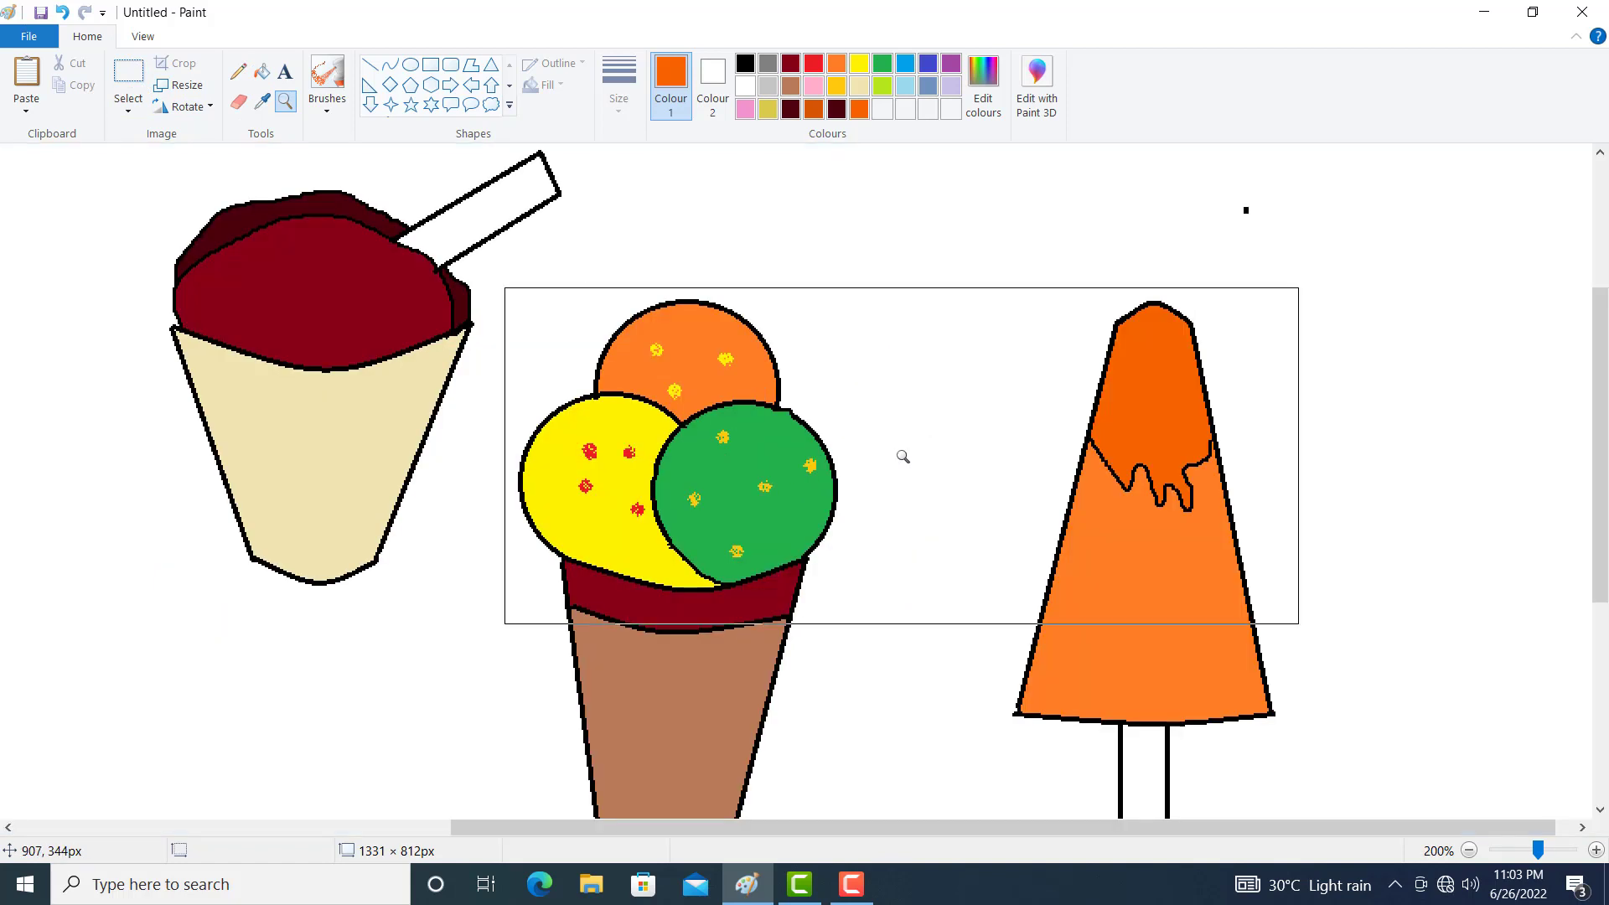
{"action": "left_click", "coordinate": [829, 461]}
{"action": "left_click", "coordinate": [1158, 518]}
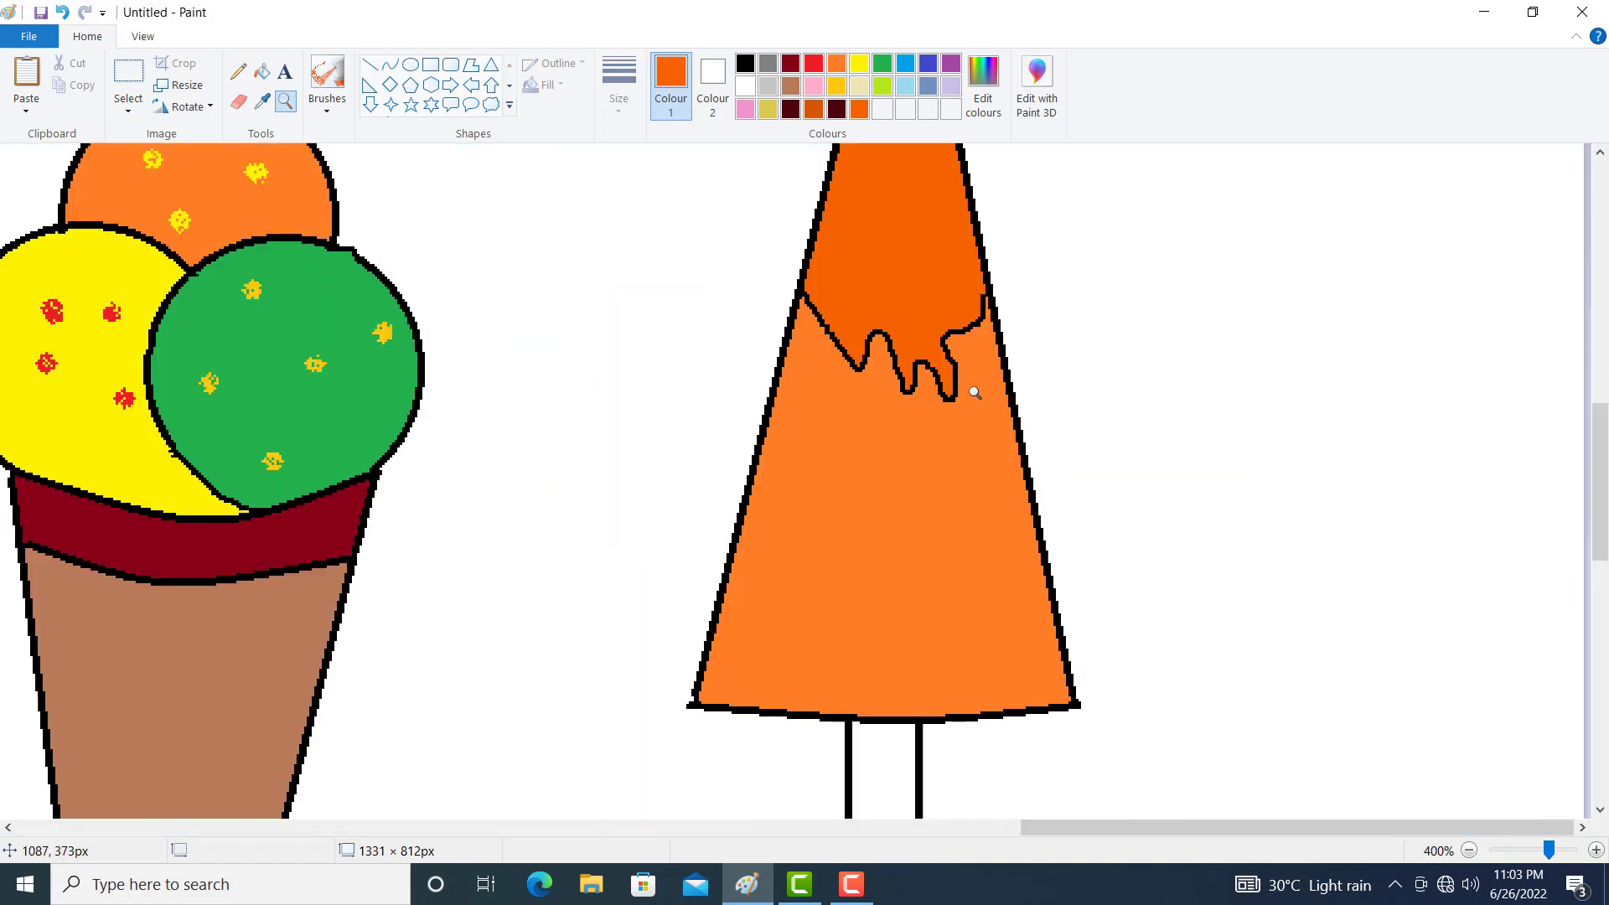
{"action": "left_click", "coordinate": [969, 387]}
{"action": "left_click", "coordinate": [262, 72]}
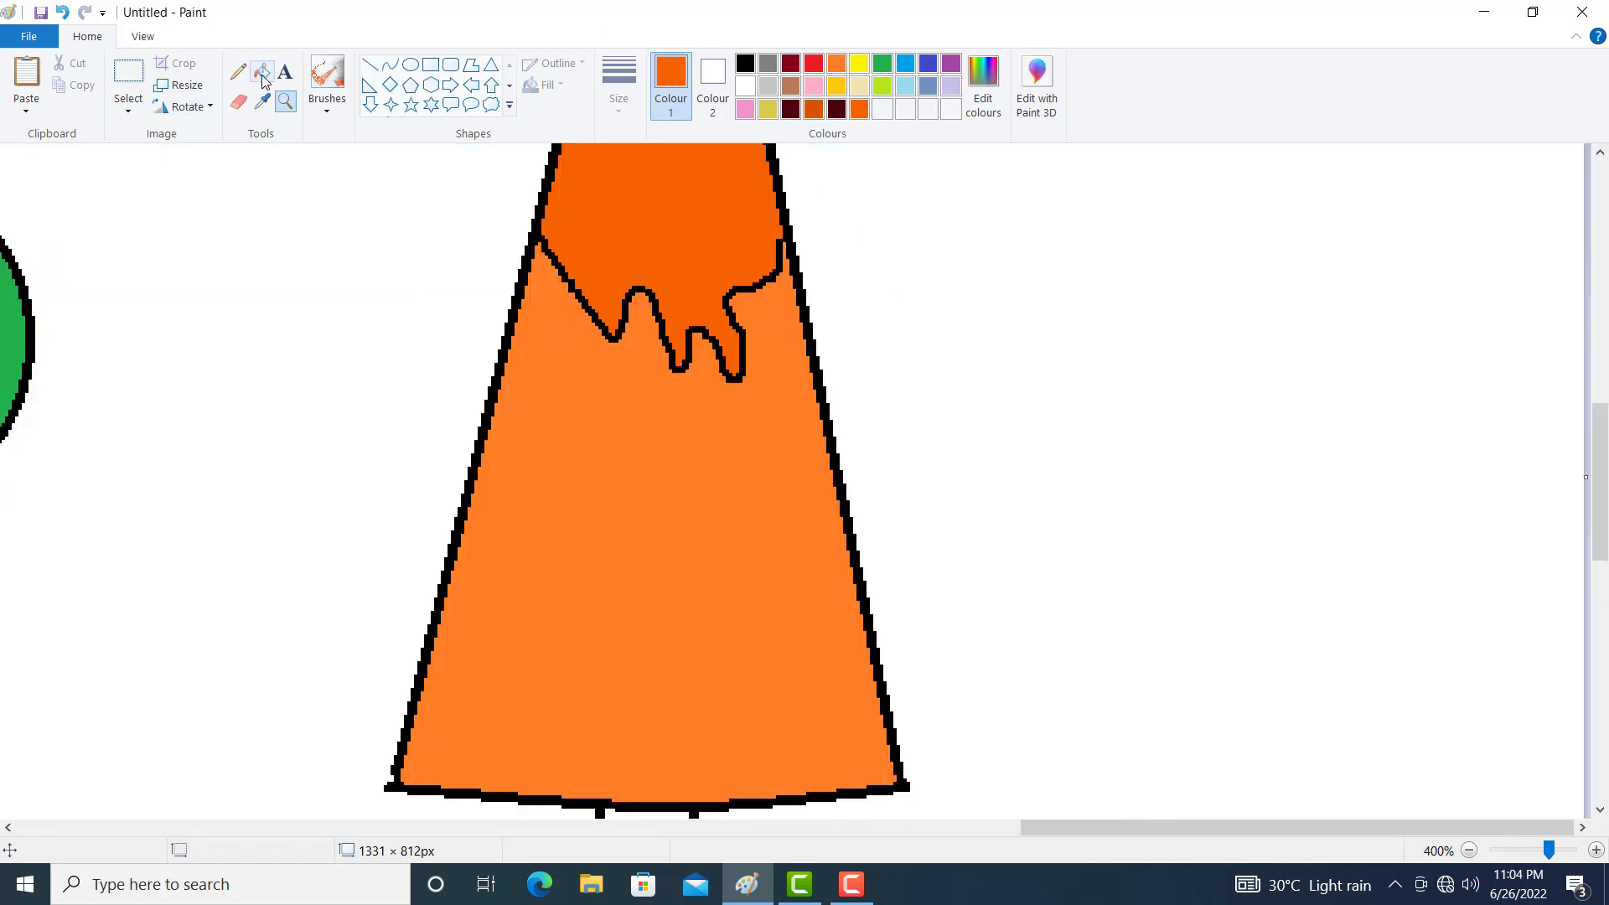
{"action": "left_click", "coordinate": [649, 287]}
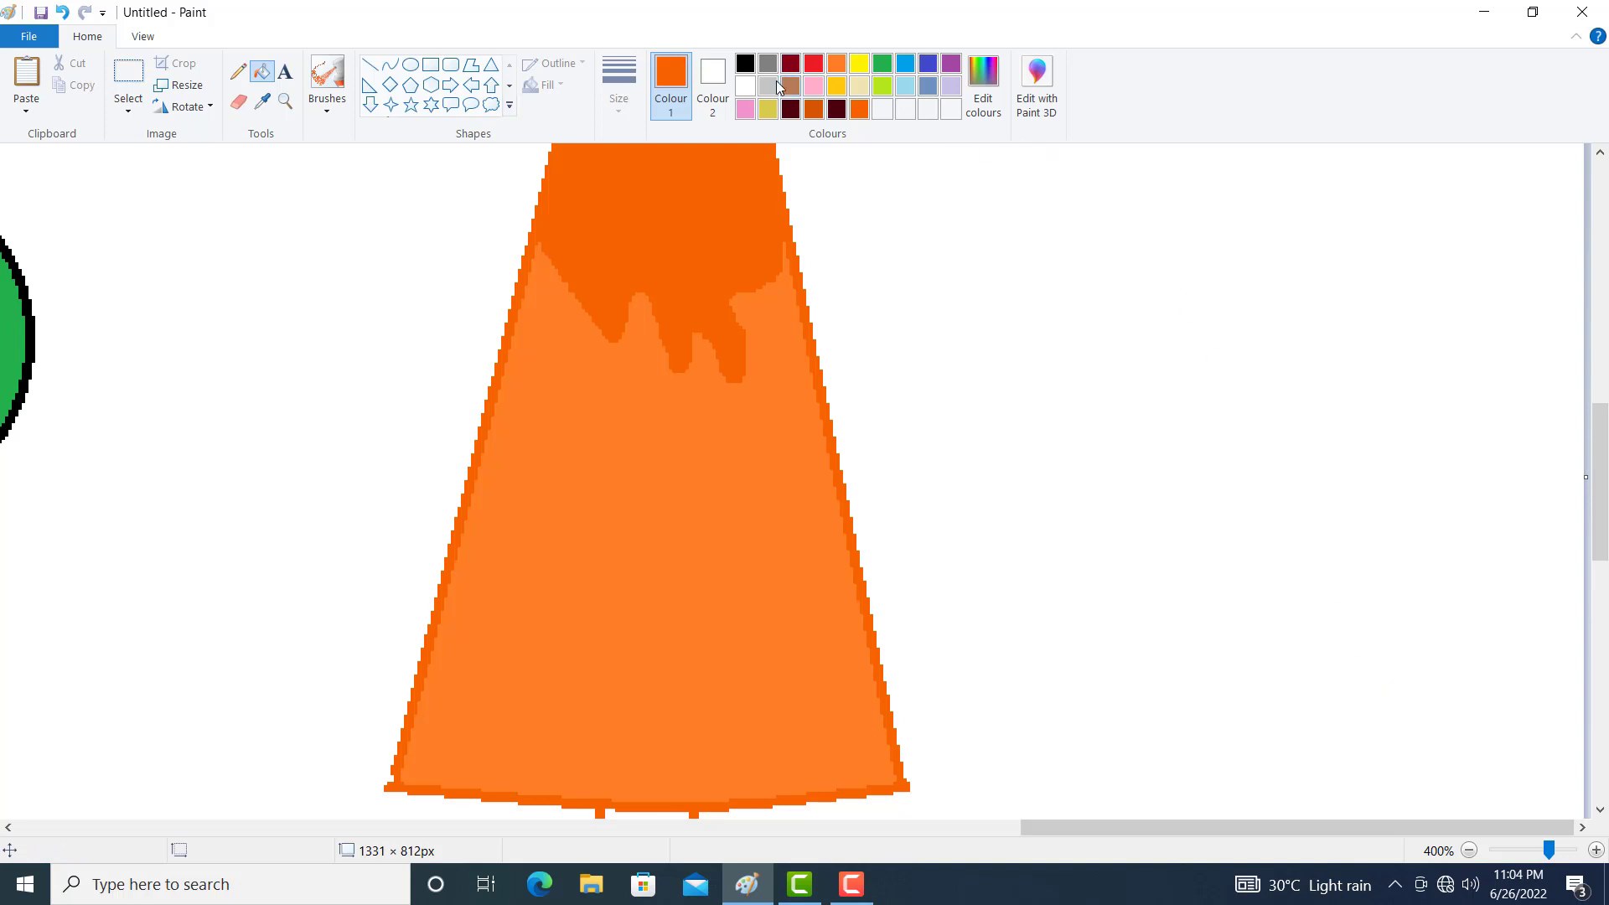
{"action": "left_click", "coordinate": [744, 63]}
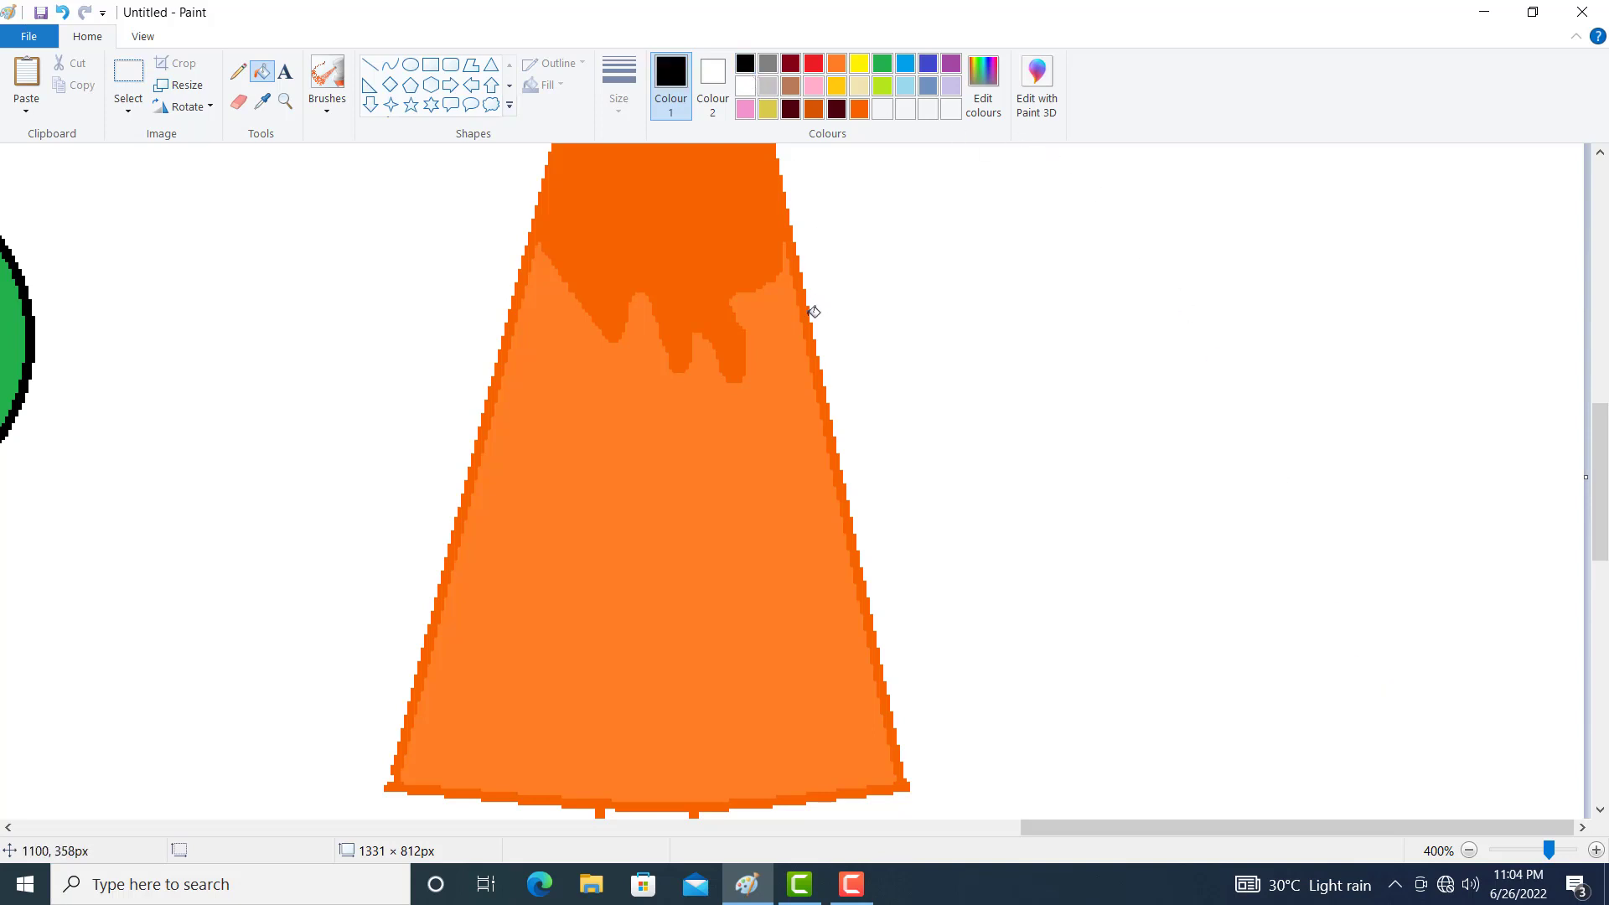
{"action": "key", "text": "ctrl+z"}
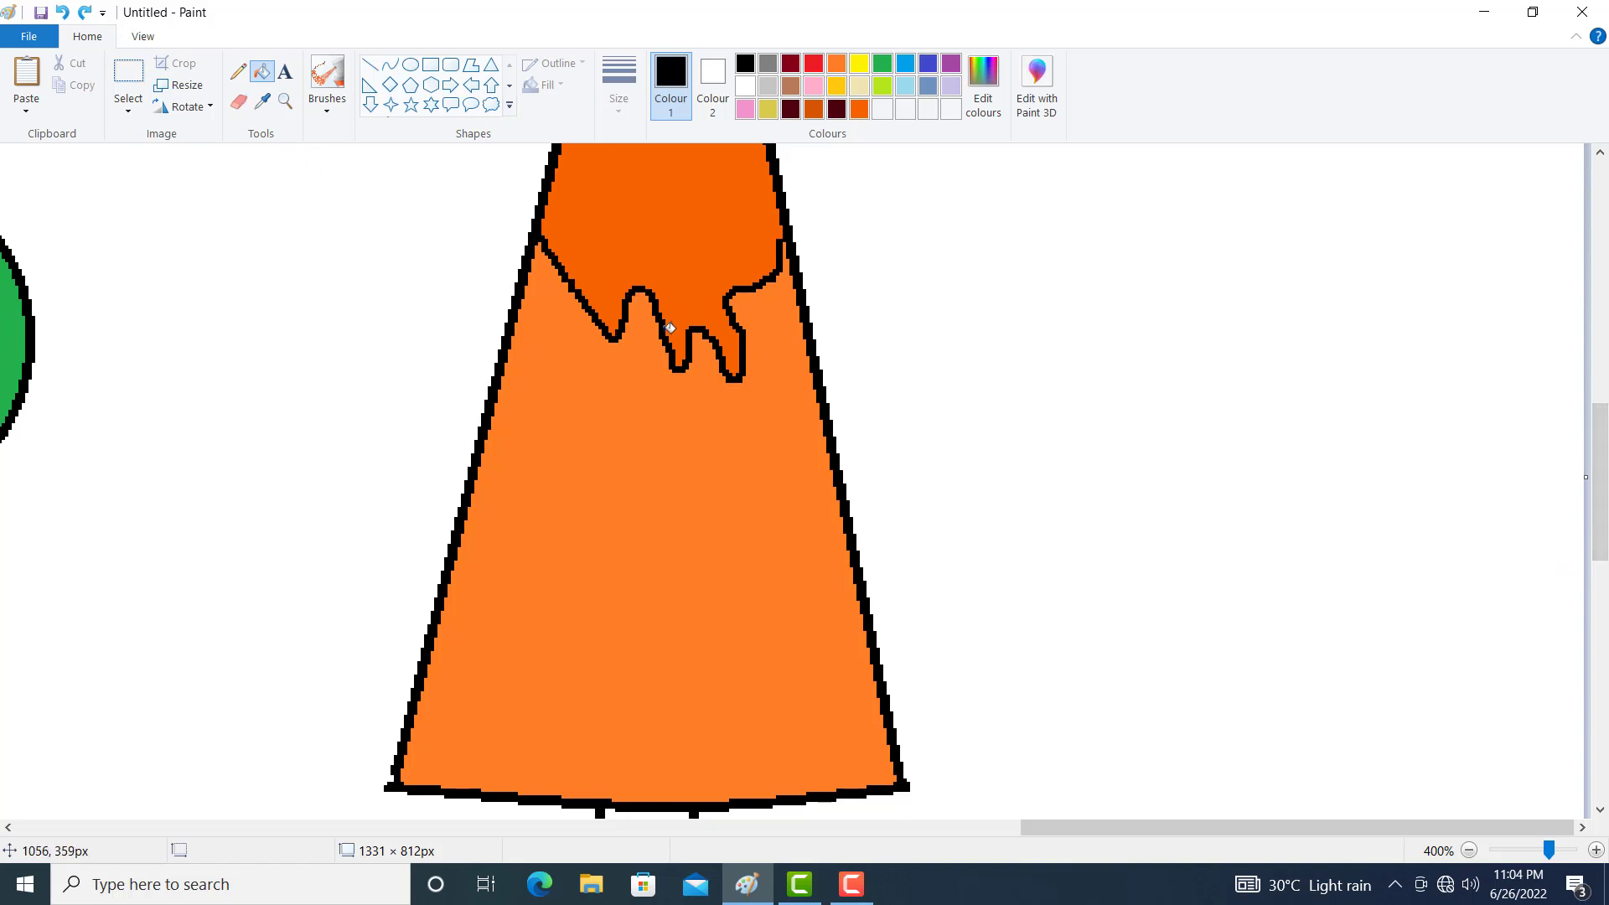
Paint over the black dripping line on the popsicle with the darker orange using the Pencil
{"action": "left_click", "coordinate": [238, 72]}
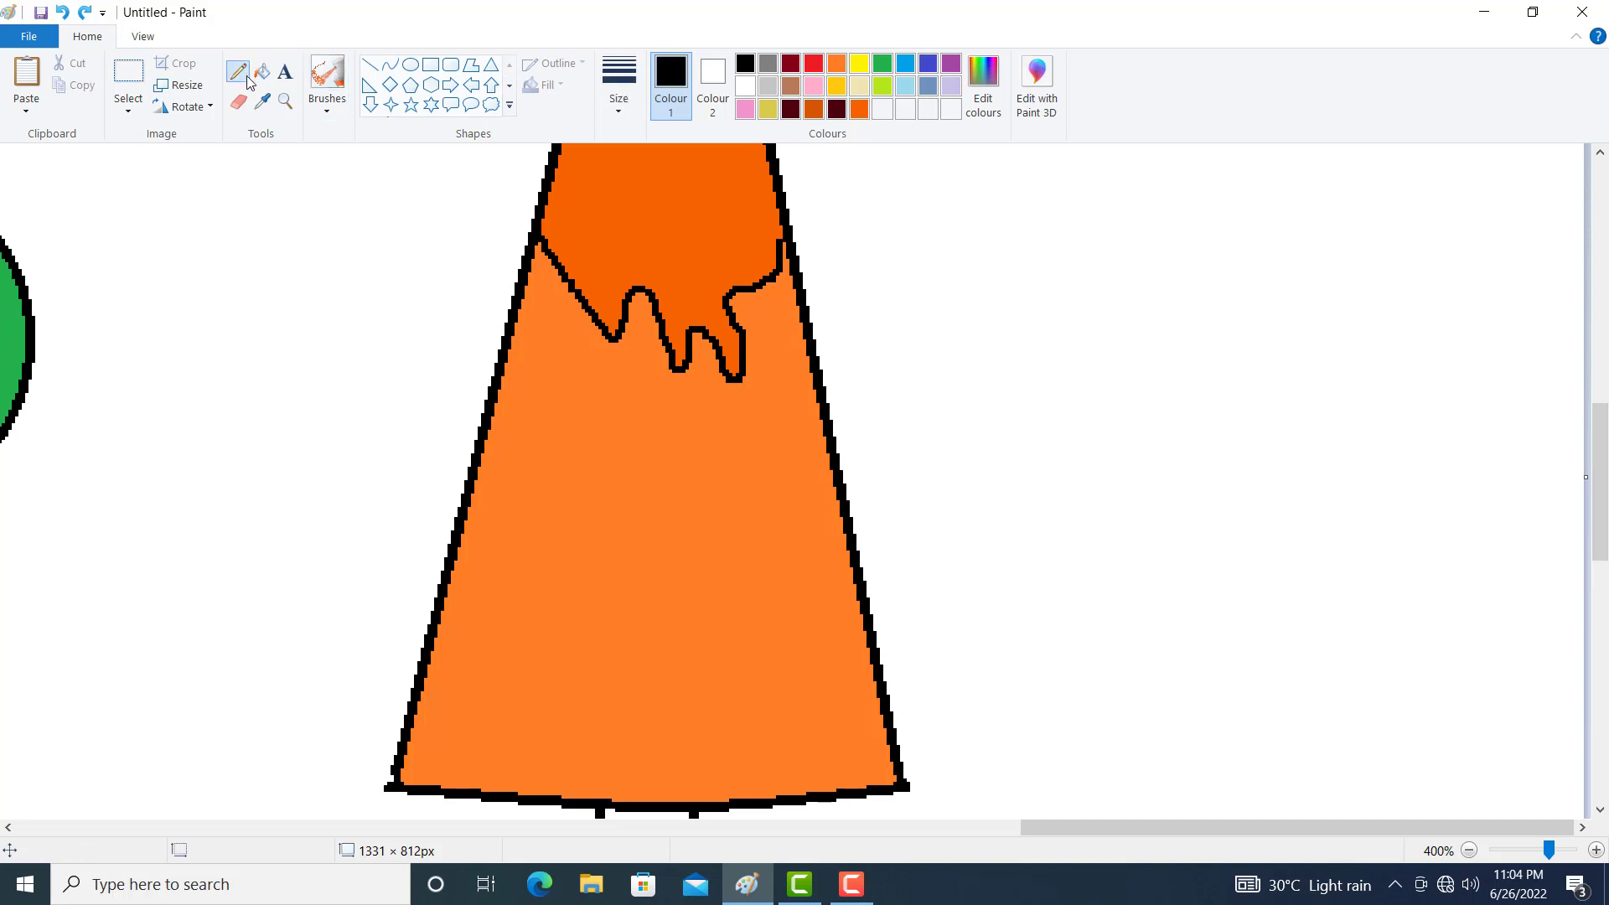
{"action": "left_click", "coordinate": [860, 110]}
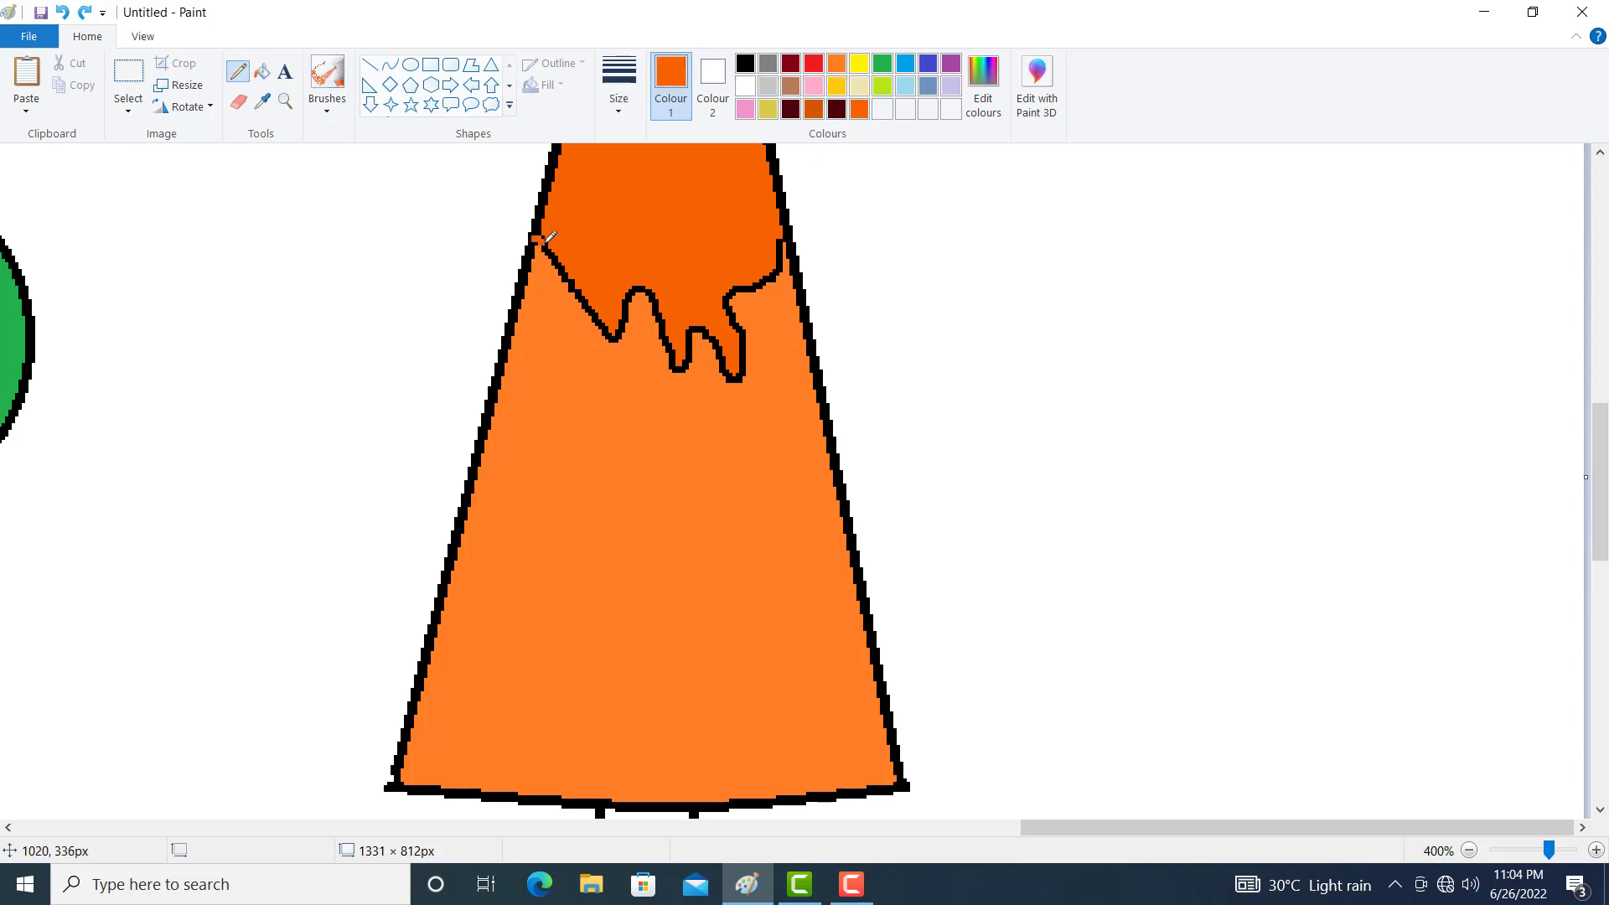
{"action": "mouse_move", "coordinate": [556, 251]}
{"action": "left_mouse_down"}
{"action": "mouse_move", "coordinate": [612, 337]}
{"action": "mouse_move", "coordinate": [647, 288]}
{"action": "mouse_move", "coordinate": [672, 359]}
{"action": "mouse_move", "coordinate": [691, 361]}
{"action": "mouse_move", "coordinate": [697, 330]}
{"action": "mouse_move", "coordinate": [734, 381]}
{"action": "mouse_move", "coordinate": [752, 351]}
{"action": "mouse_move", "coordinate": [730, 295]}
{"action": "mouse_move", "coordinate": [782, 239]}
{"action": "left_mouse_up"}
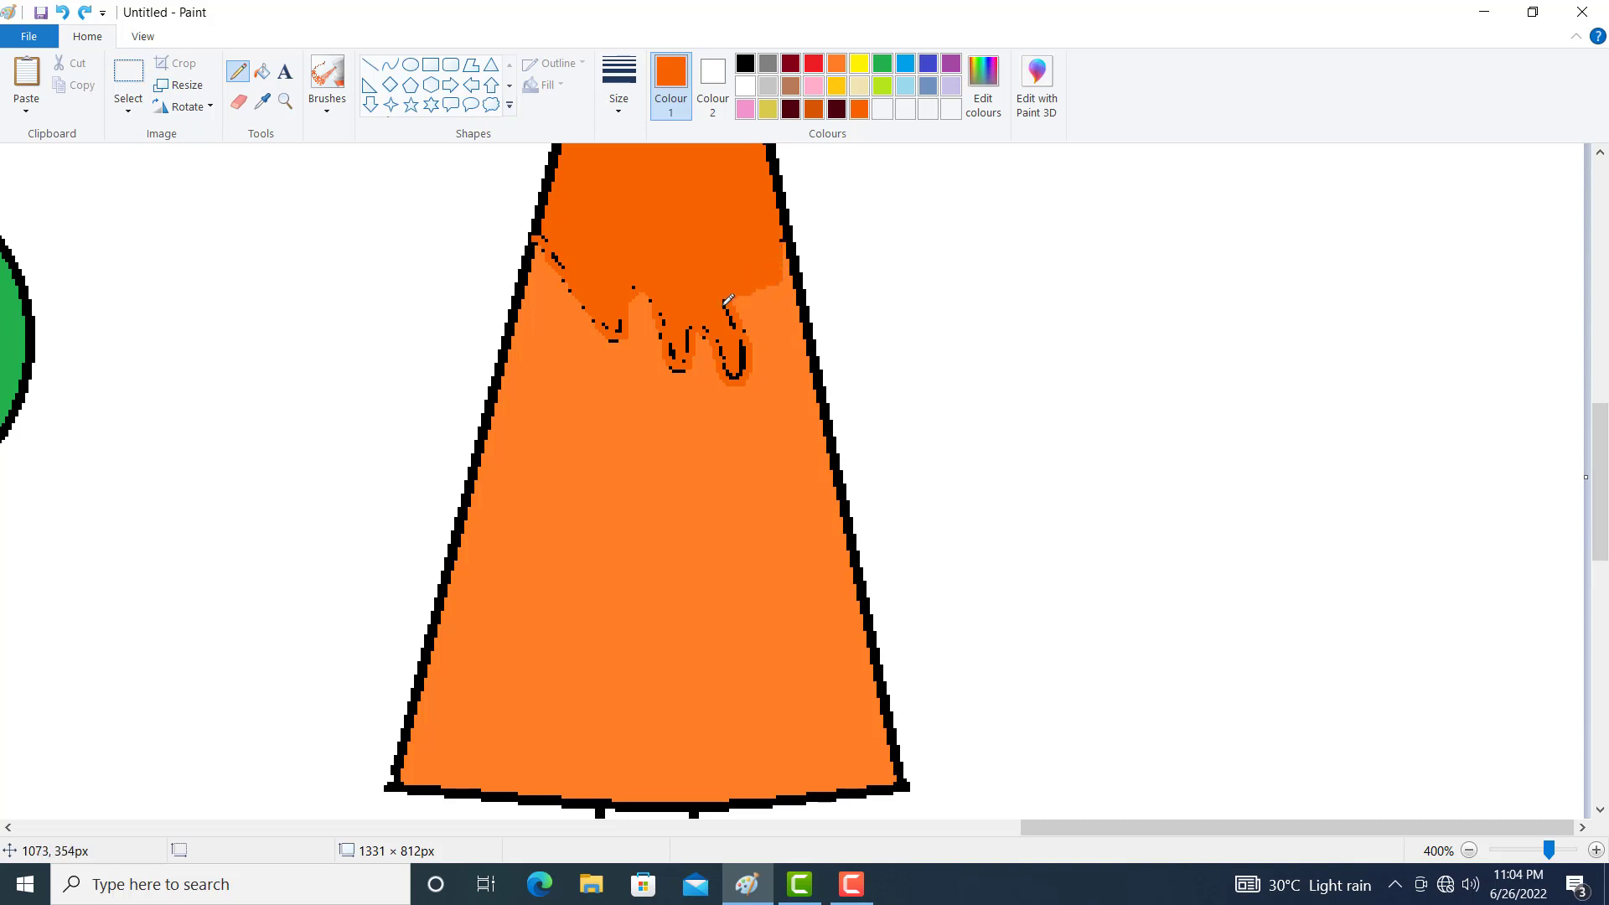
{"action": "left_click_drag", "start_coordinate": [741, 319], "coordinate": [719, 295]}
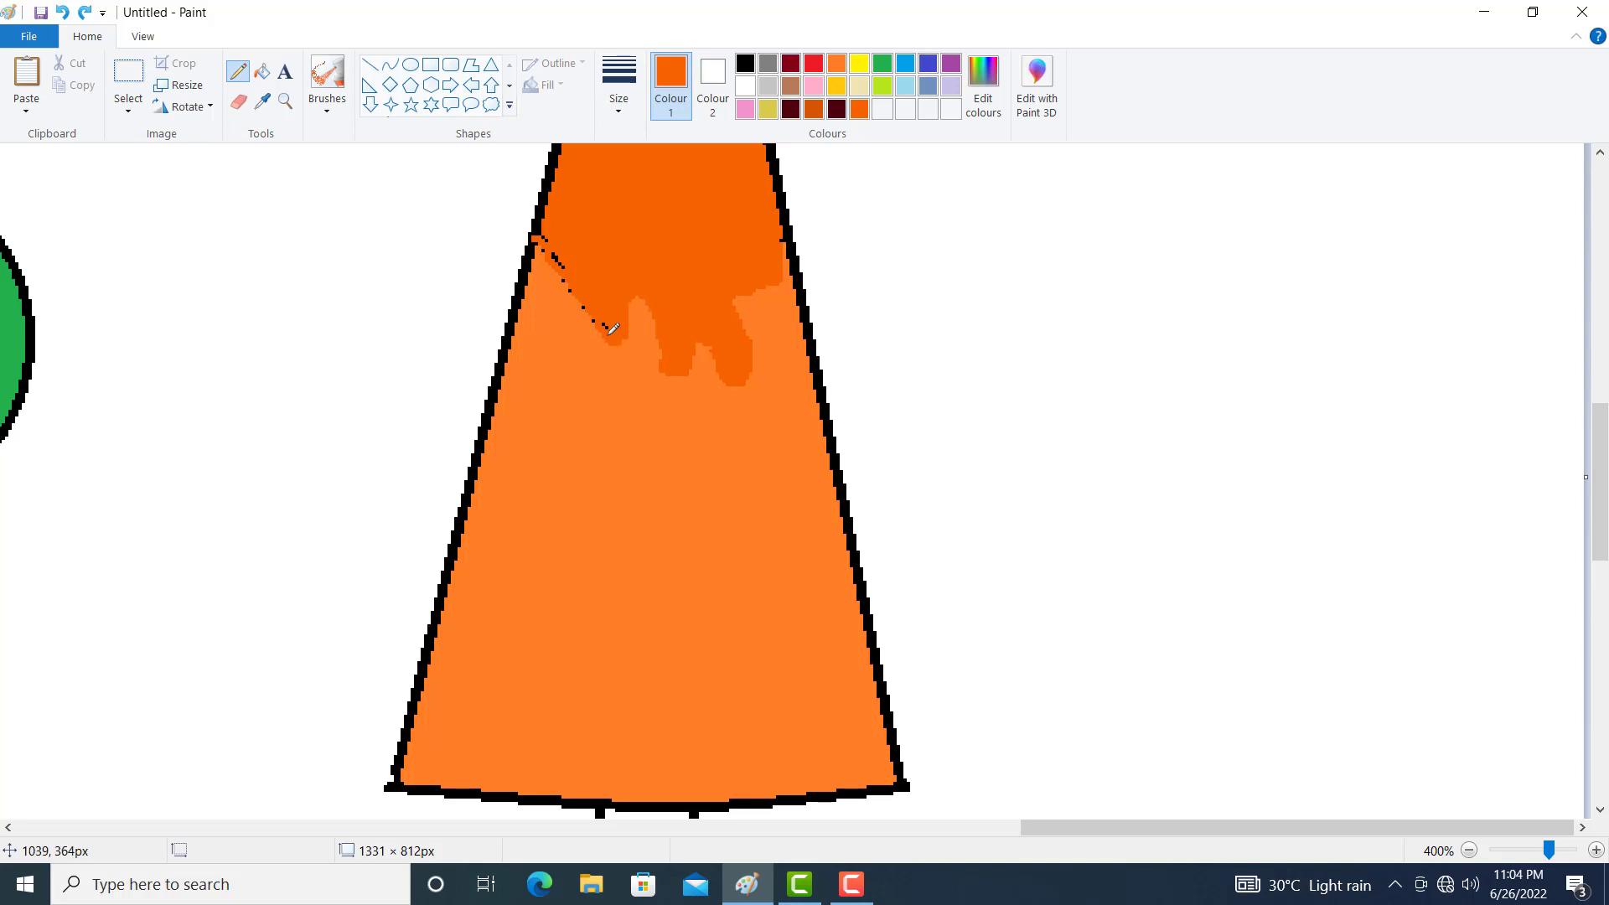
{"action": "left_click_drag", "start_coordinate": [609, 316], "coordinate": [579, 294]}
{"action": "left_click", "coordinate": [285, 102]}
{"action": "right_click", "coordinate": [600, 380]}
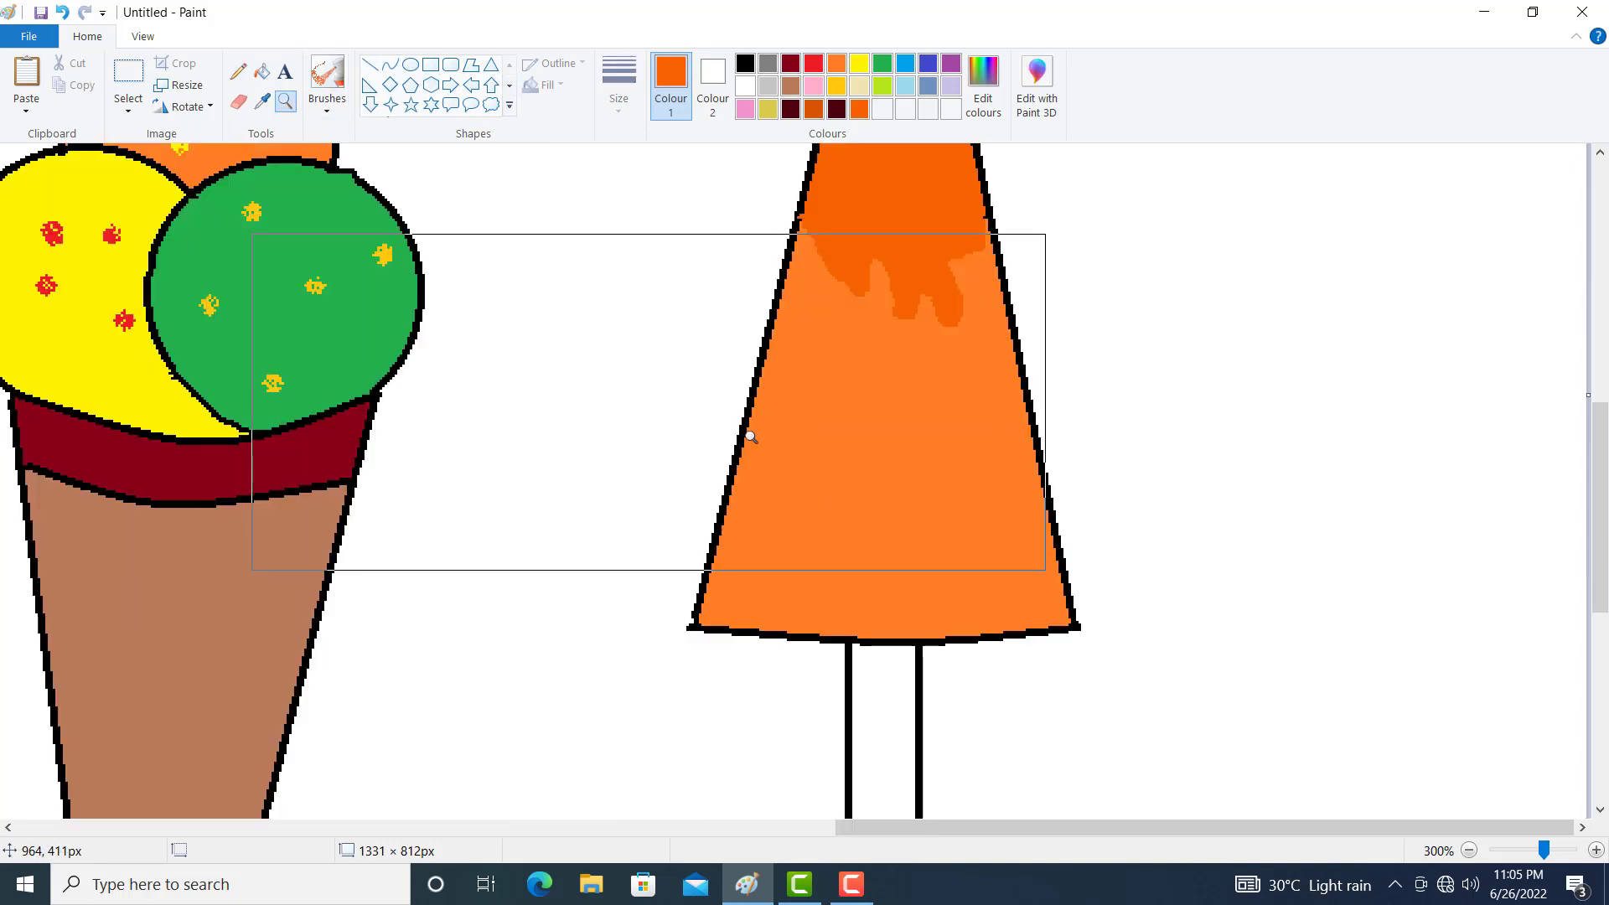
Fill the orange popsicle's stick with light yellow
{"action": "right_click", "coordinate": [774, 439]}
{"action": "right_click", "coordinate": [981, 469]}
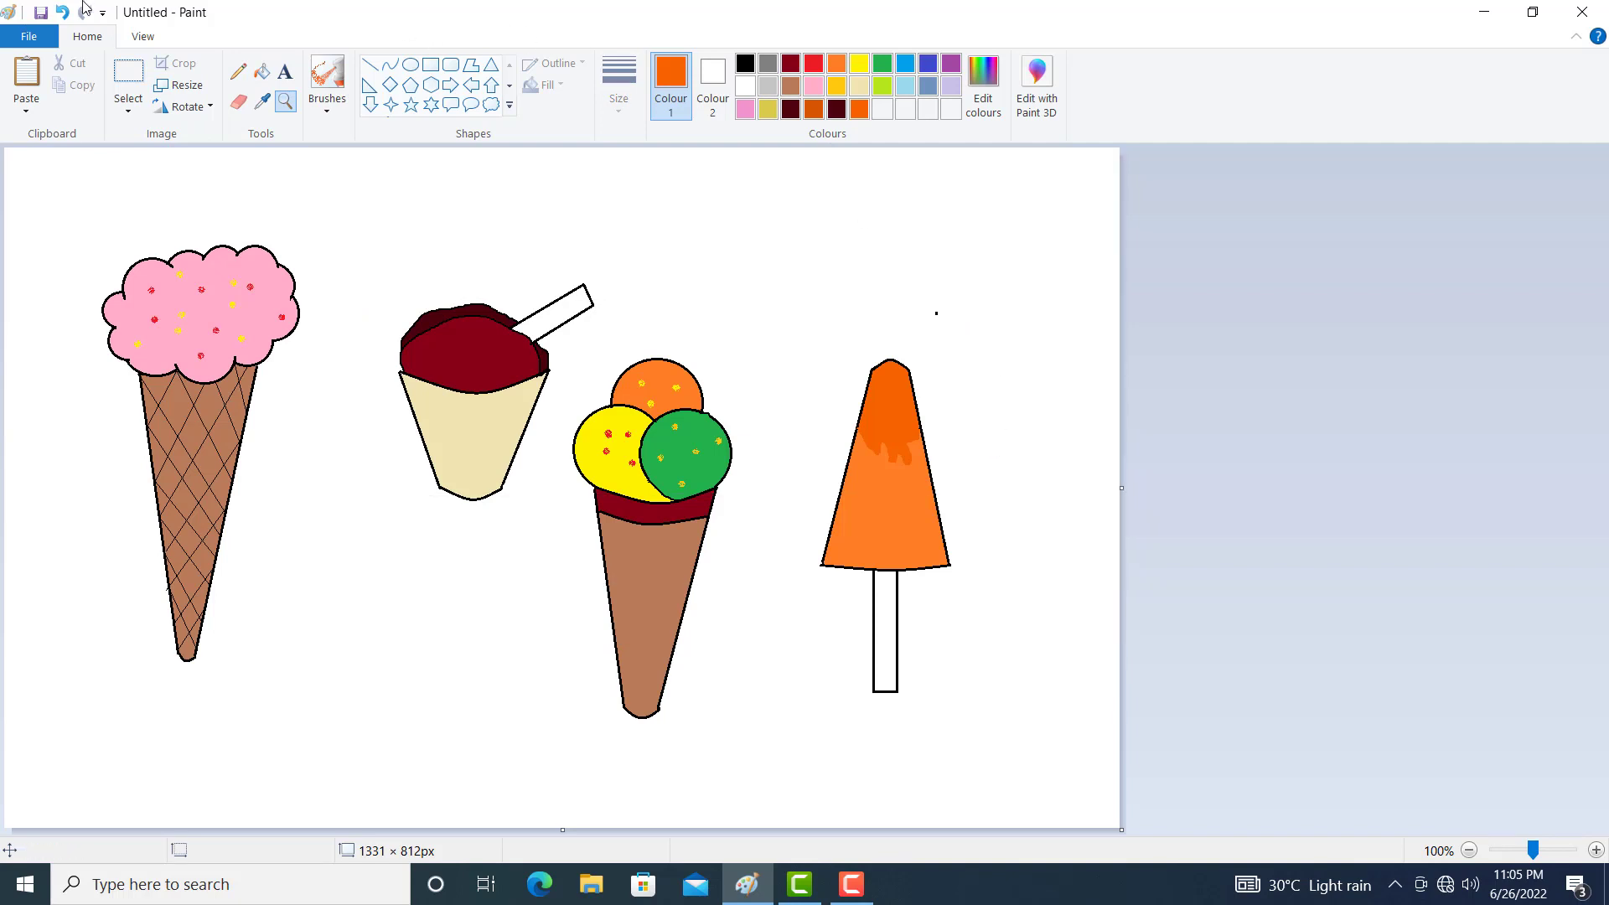
{"action": "left_click", "coordinate": [261, 72]}
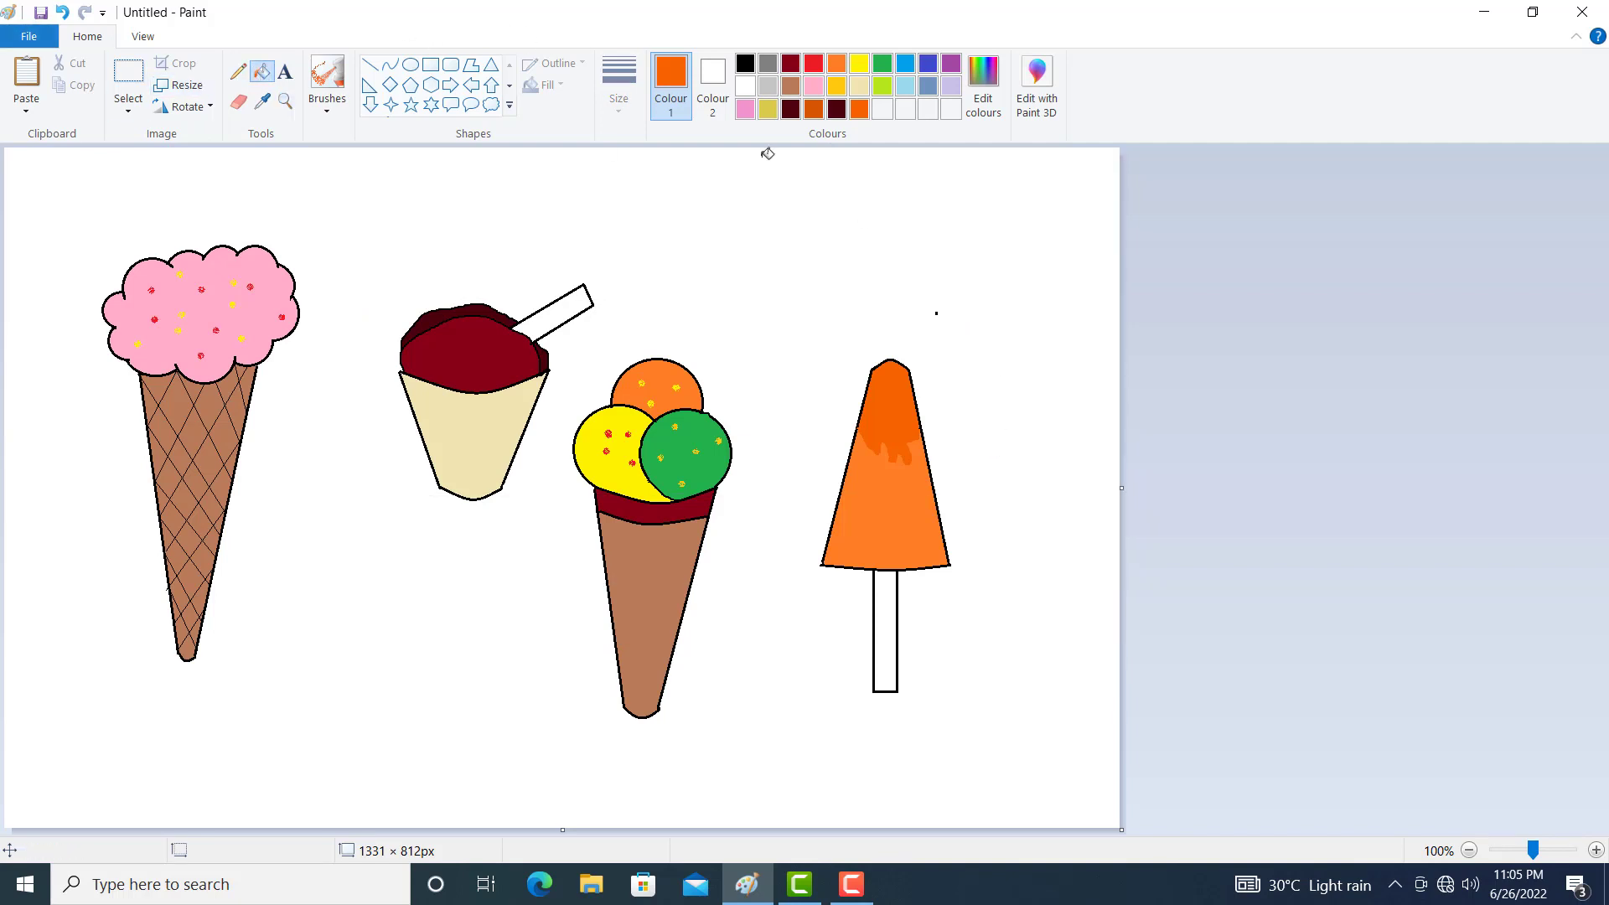
{"action": "left_click", "coordinate": [858, 85]}
{"action": "left_click", "coordinate": [893, 617]}
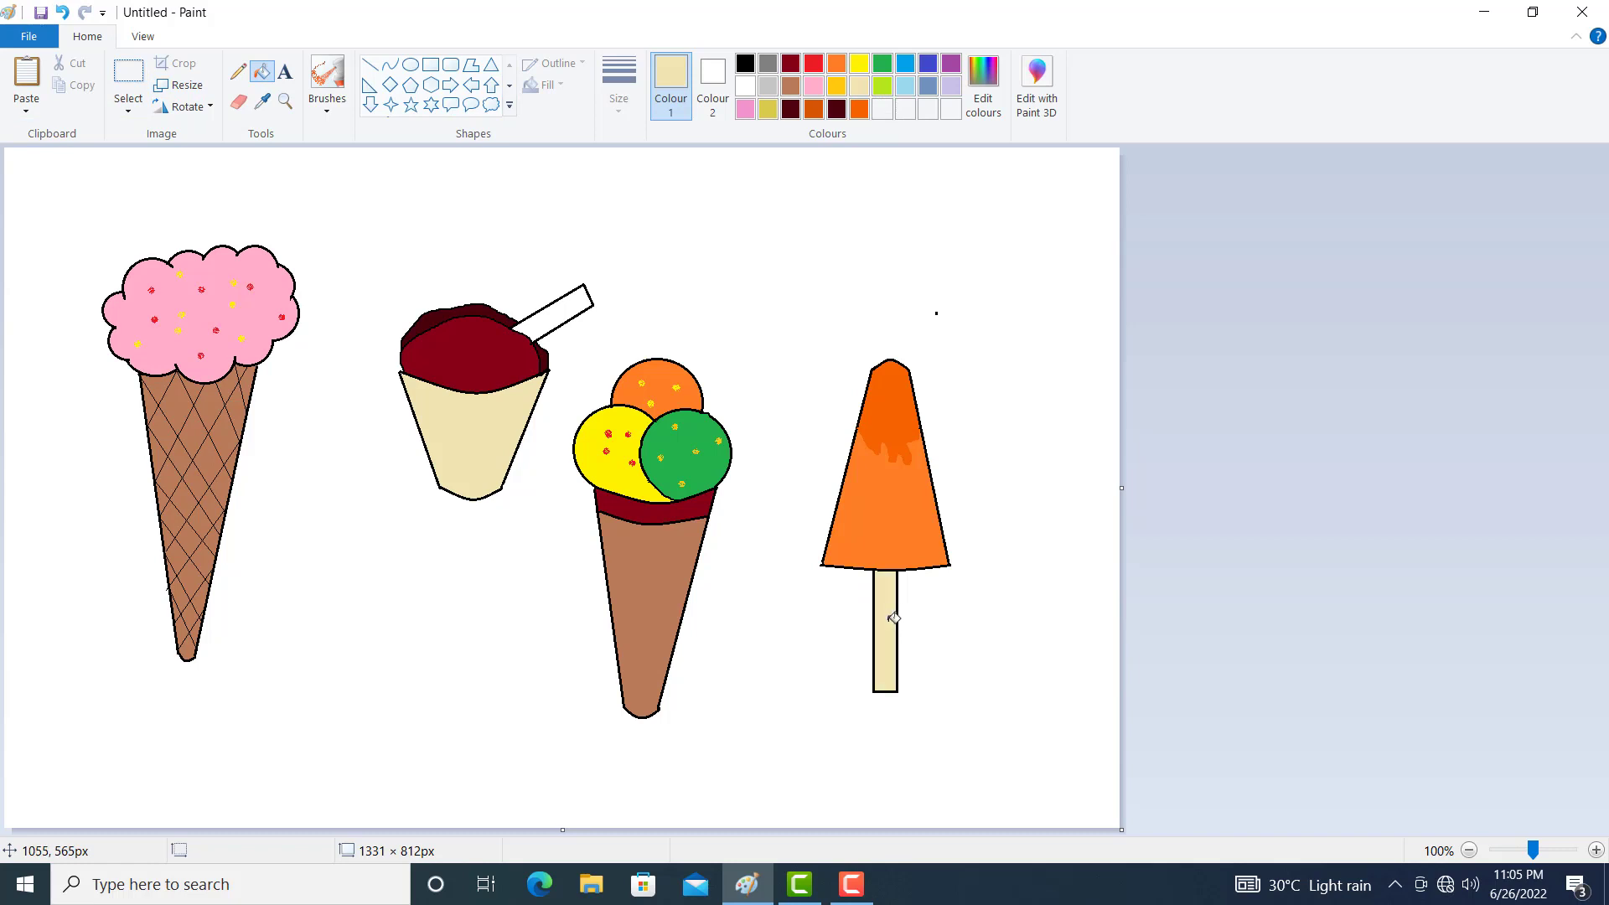
Move the sprinkled pink waffle cone up and left into the upper-left corner of the canvas
{"action": "left_click", "coordinate": [128, 84]}
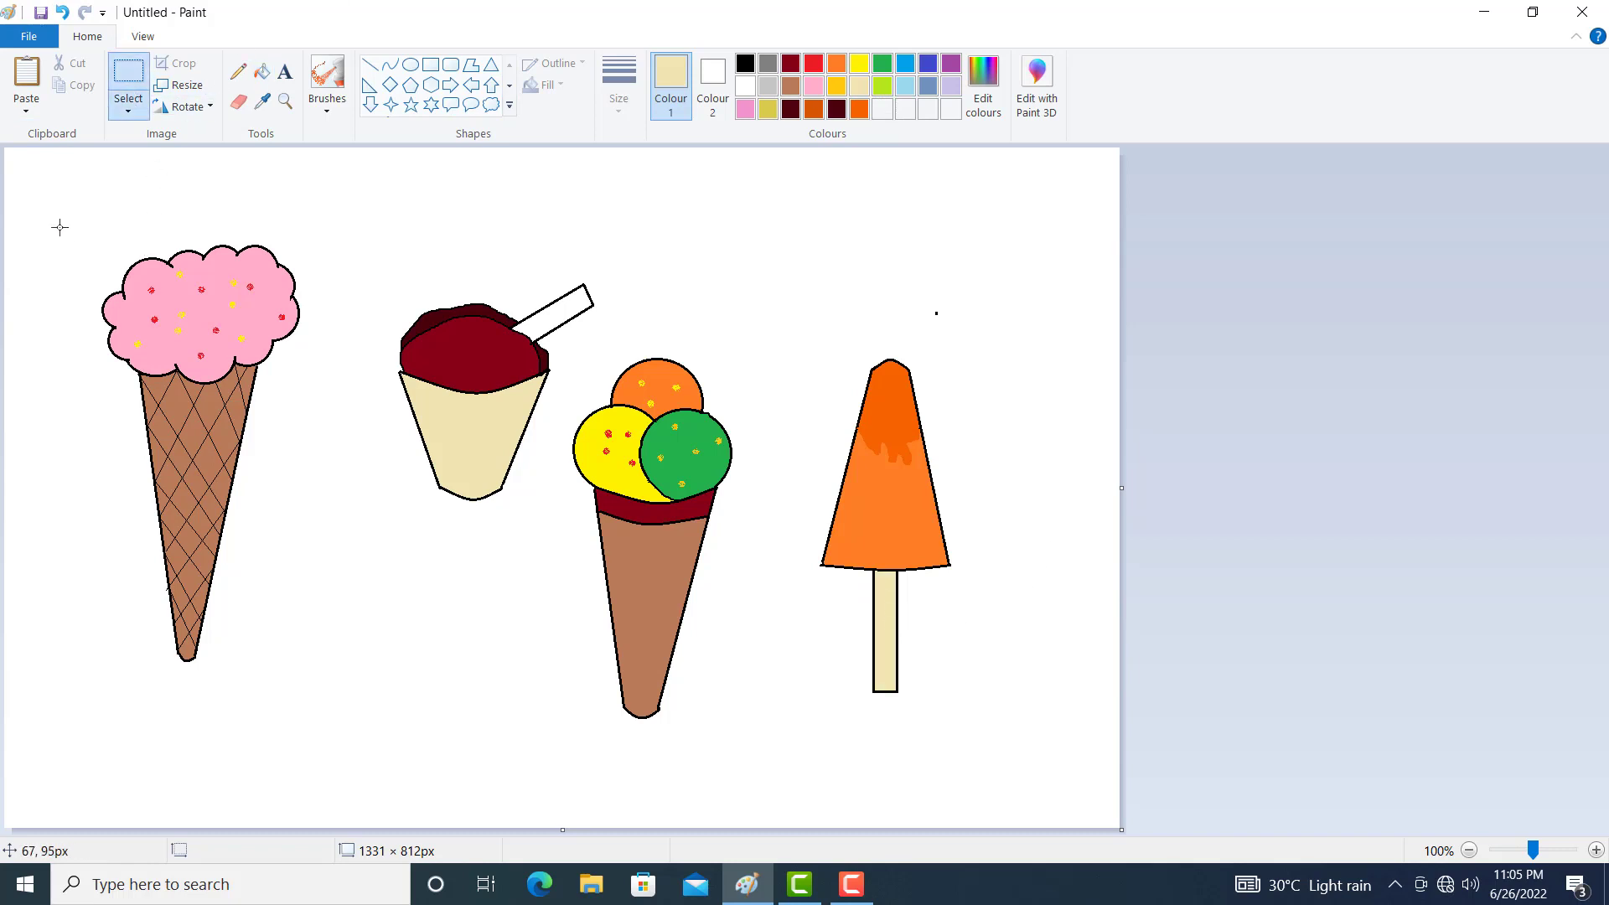
{"action": "left_click_drag", "start_coordinate": [59, 215], "coordinate": [342, 714]}
{"action": "left_click_drag", "start_coordinate": [199, 527], "coordinate": [126, 454]}
{"action": "left_click", "coordinate": [354, 232]}
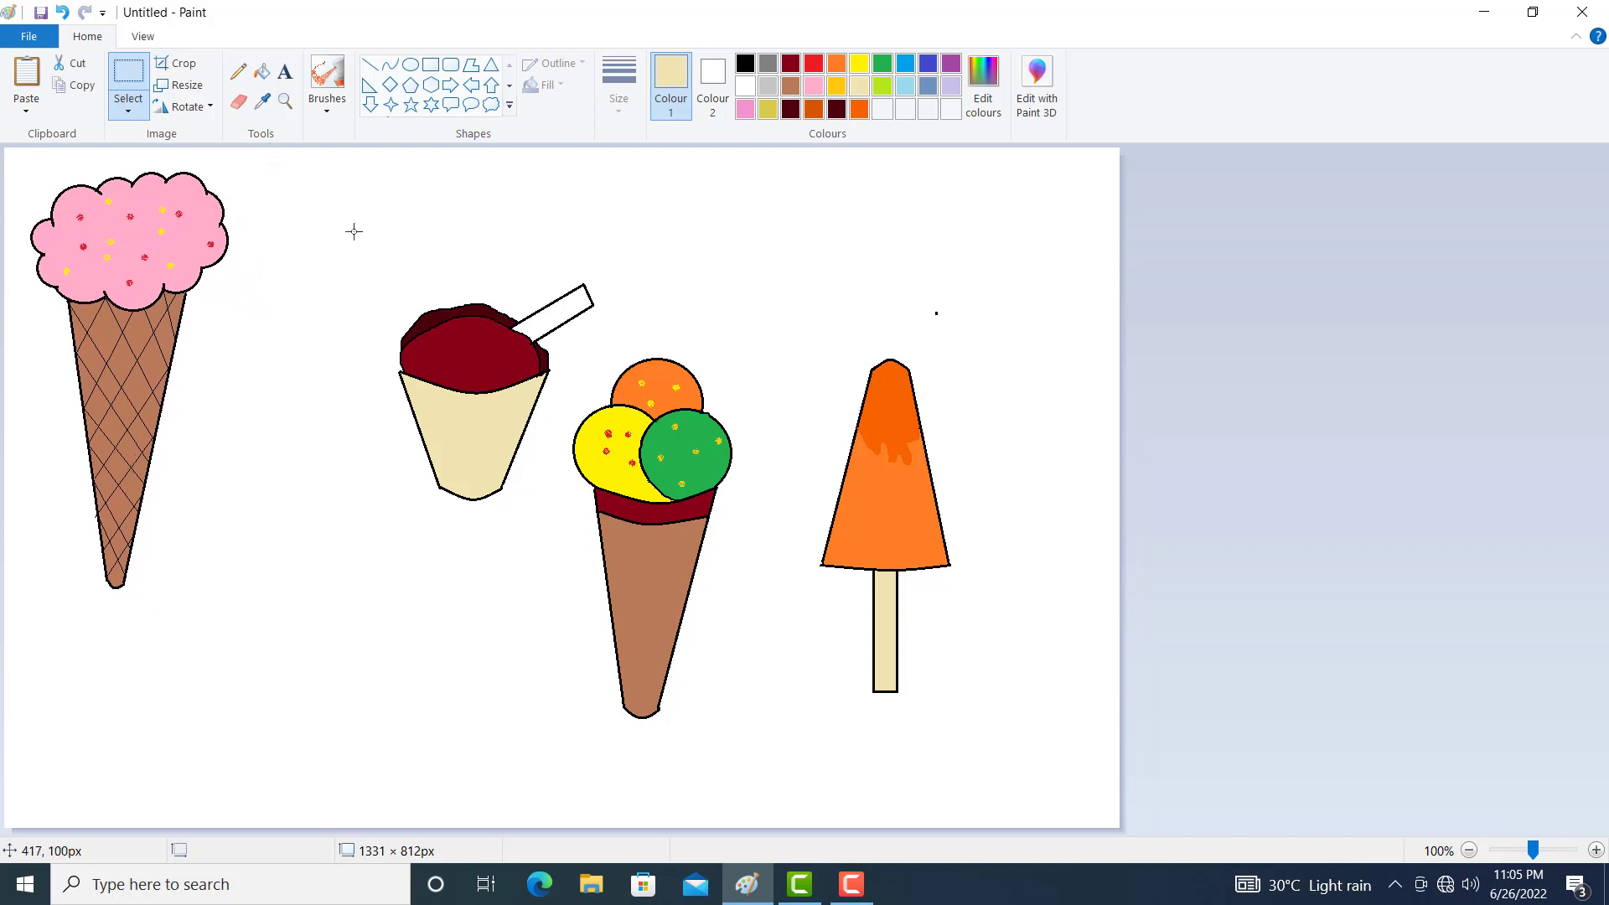
Move the orange popsicle with its stick into the space between the pink waffle cone and the dark red scoop cup
{"action": "left_click_drag", "start_coordinate": [818, 324], "coordinate": [1011, 726]}
{"action": "left_click_drag", "start_coordinate": [827, 570], "coordinate": [237, 553]}
{"action": "left_click", "coordinate": [927, 381]}
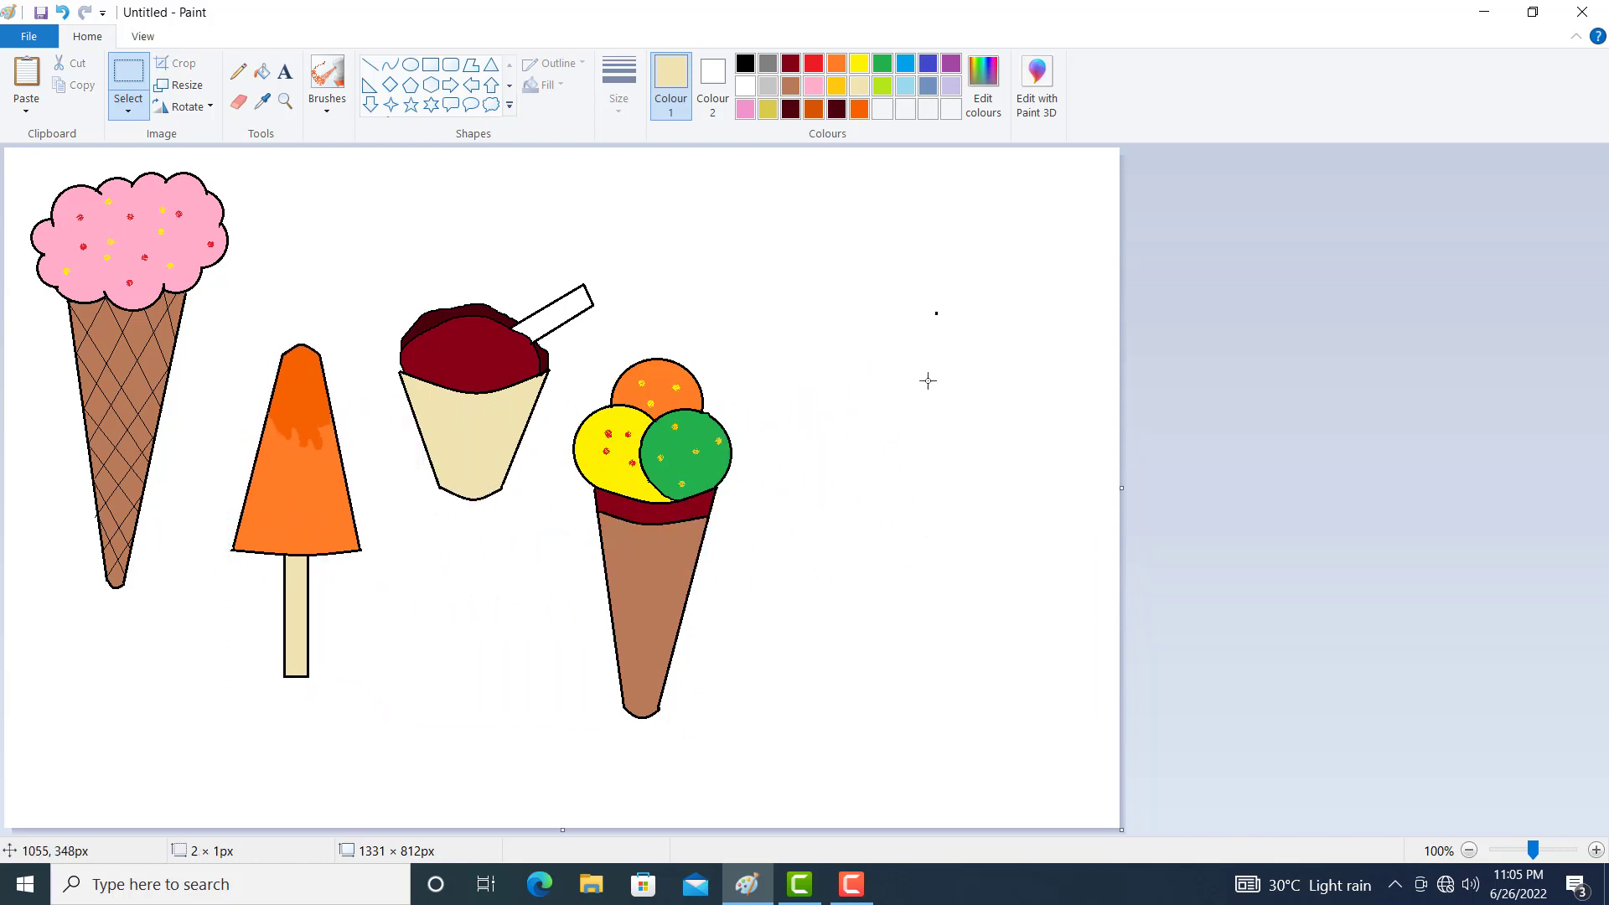
Draw a black upright rectangle about 144 × 193 px in the empty area beside the three-scoop cone
{"action": "left_click", "coordinate": [430, 65]}
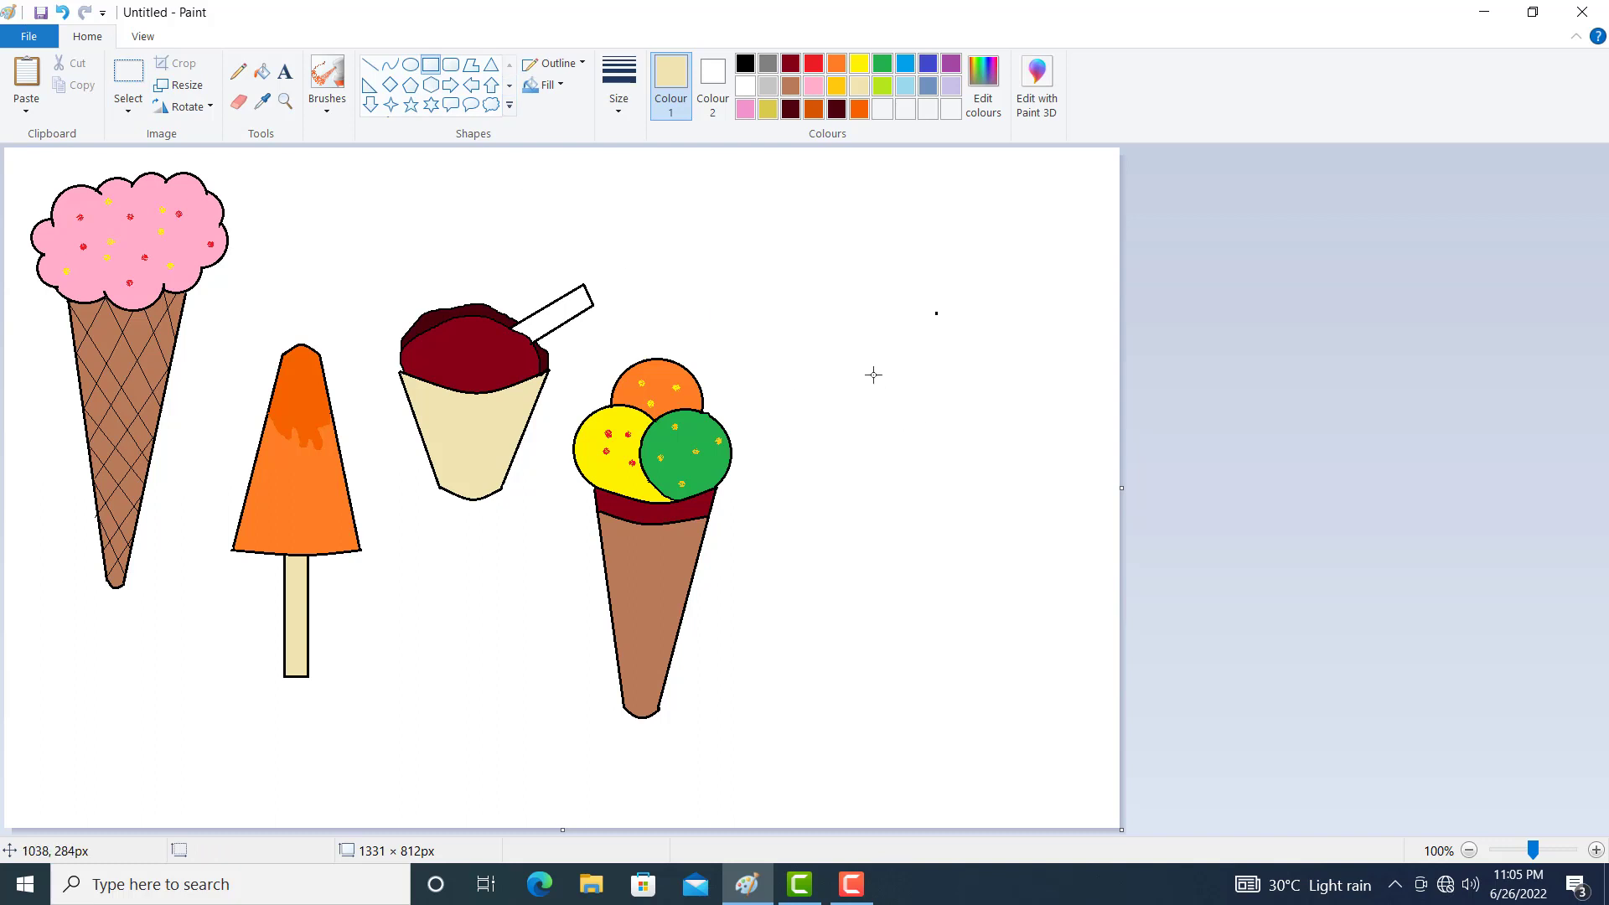
{"action": "left_click", "coordinate": [744, 63]}
{"action": "left_click_drag", "start_coordinate": [875, 390], "coordinate": [995, 551]}
Fit a circle about 144 px tall over the rectangle's upper edge and erase the overlapping inner lines, leaving a domed outline
{"action": "left_click", "coordinate": [410, 64]}
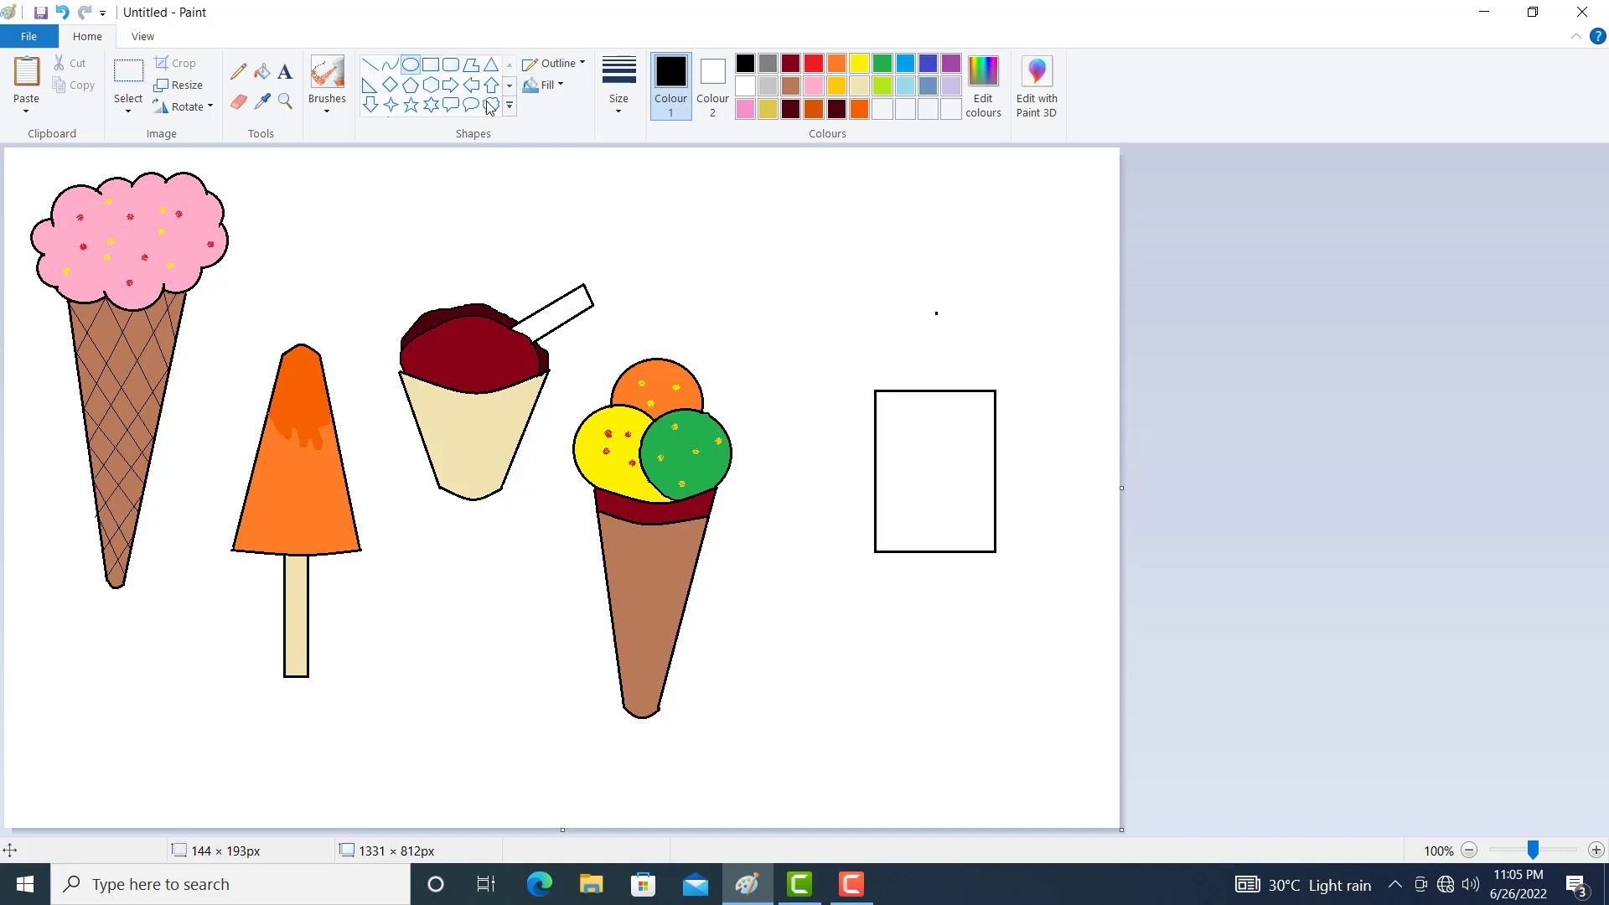
{"action": "left_click_drag", "start_coordinate": [875, 310], "coordinate": [998, 430]}
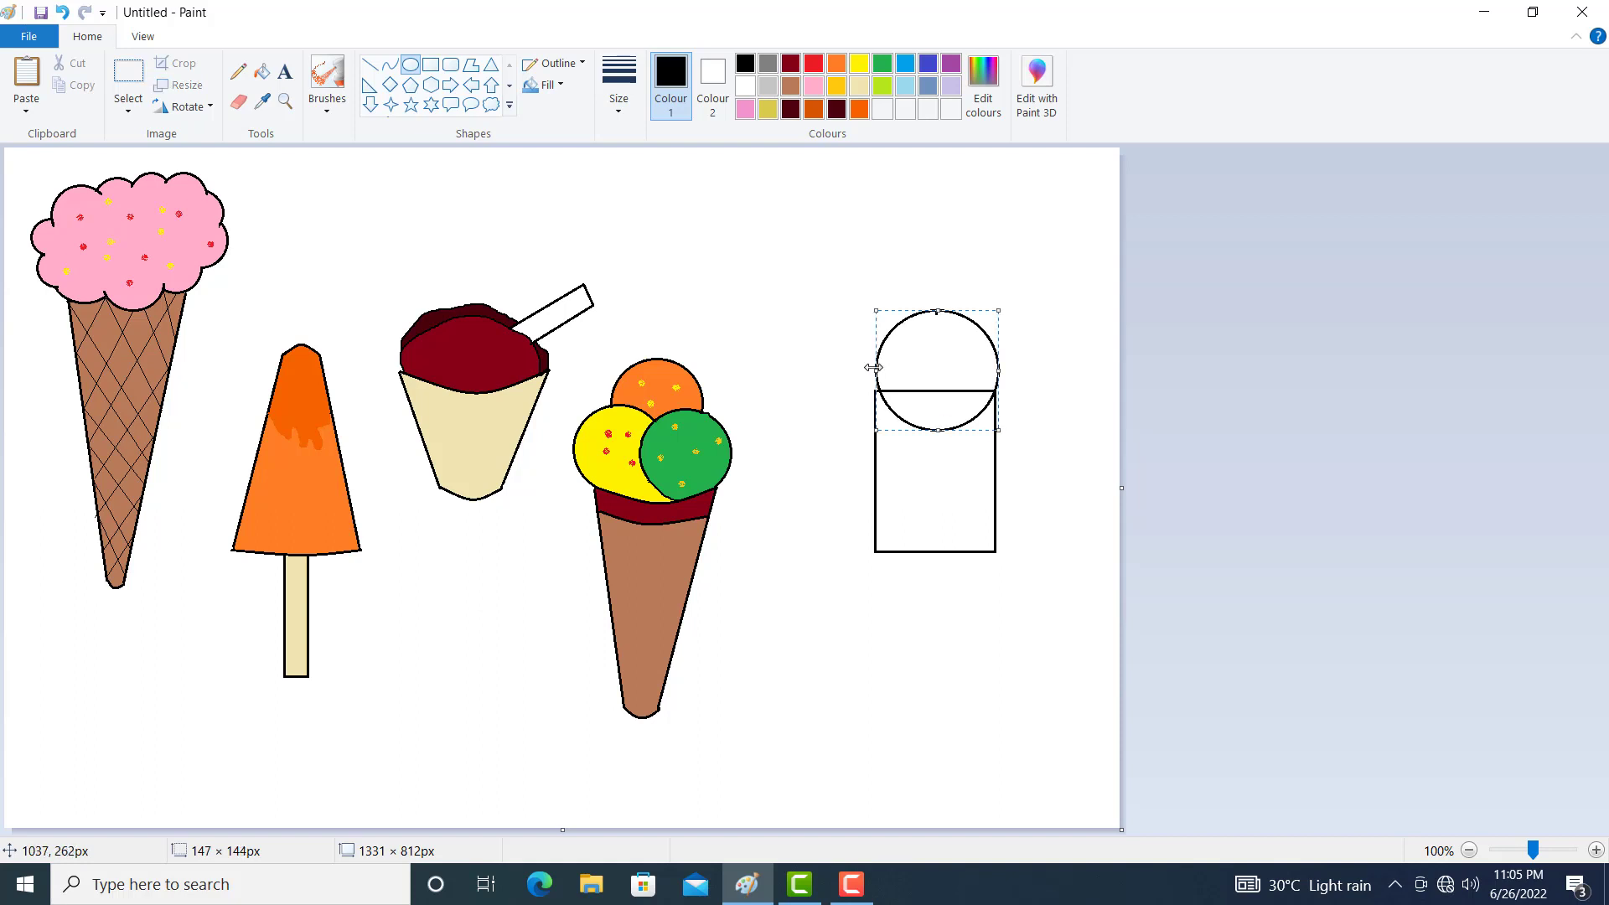
{"action": "left_click_drag", "start_coordinate": [873, 367], "coordinate": [928, 406]}
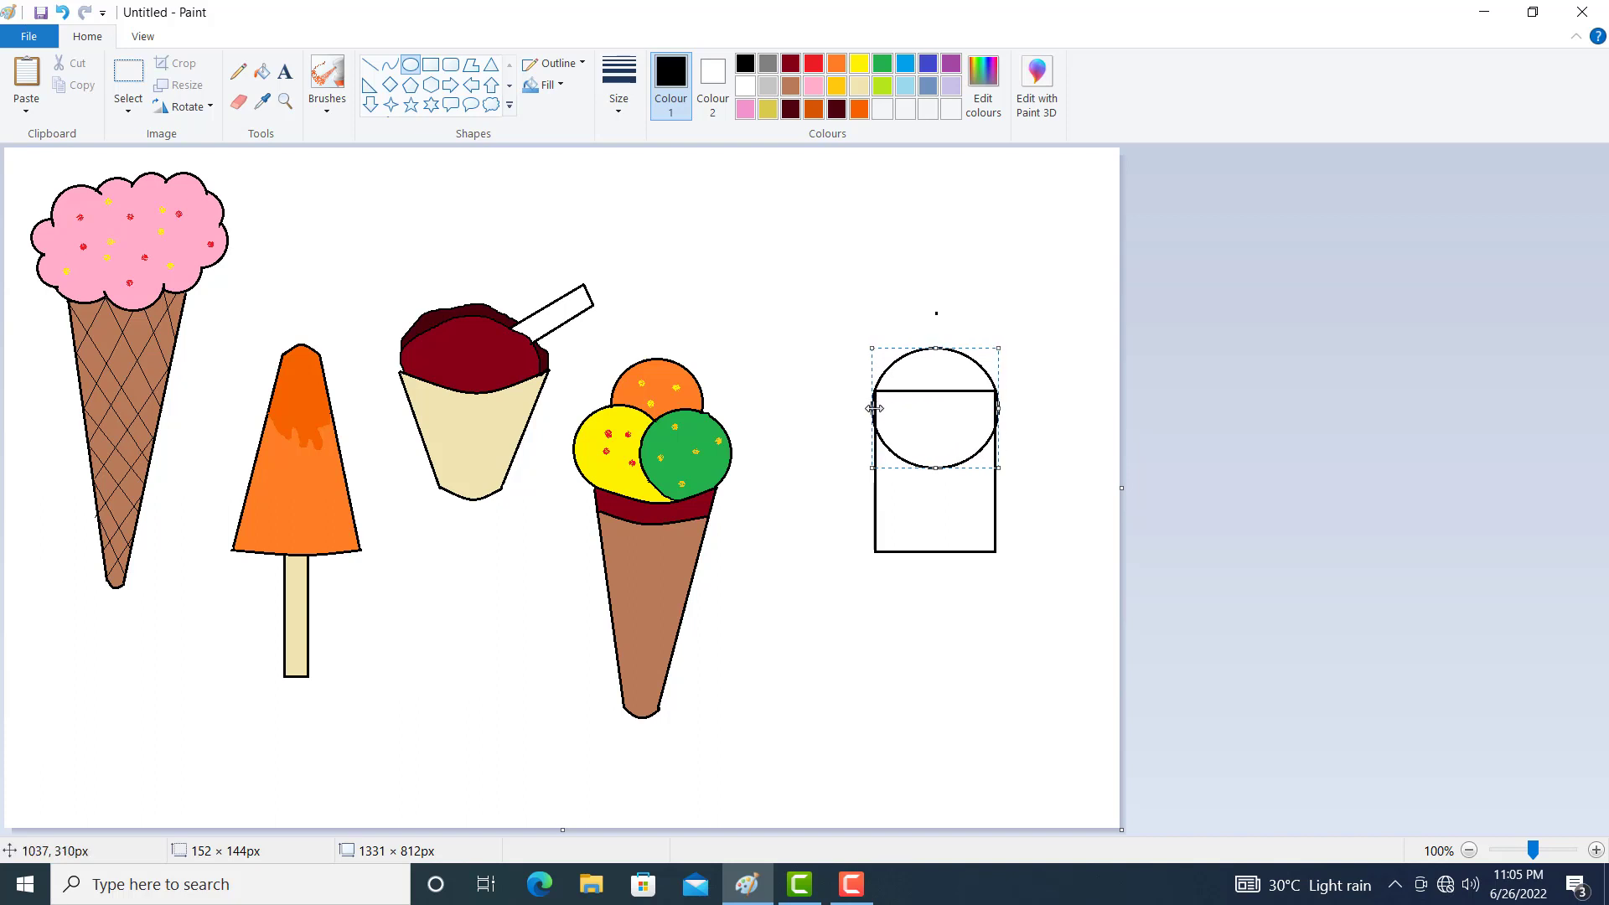
{"action": "left_click_drag", "start_coordinate": [872, 408], "coordinate": [874, 409]}
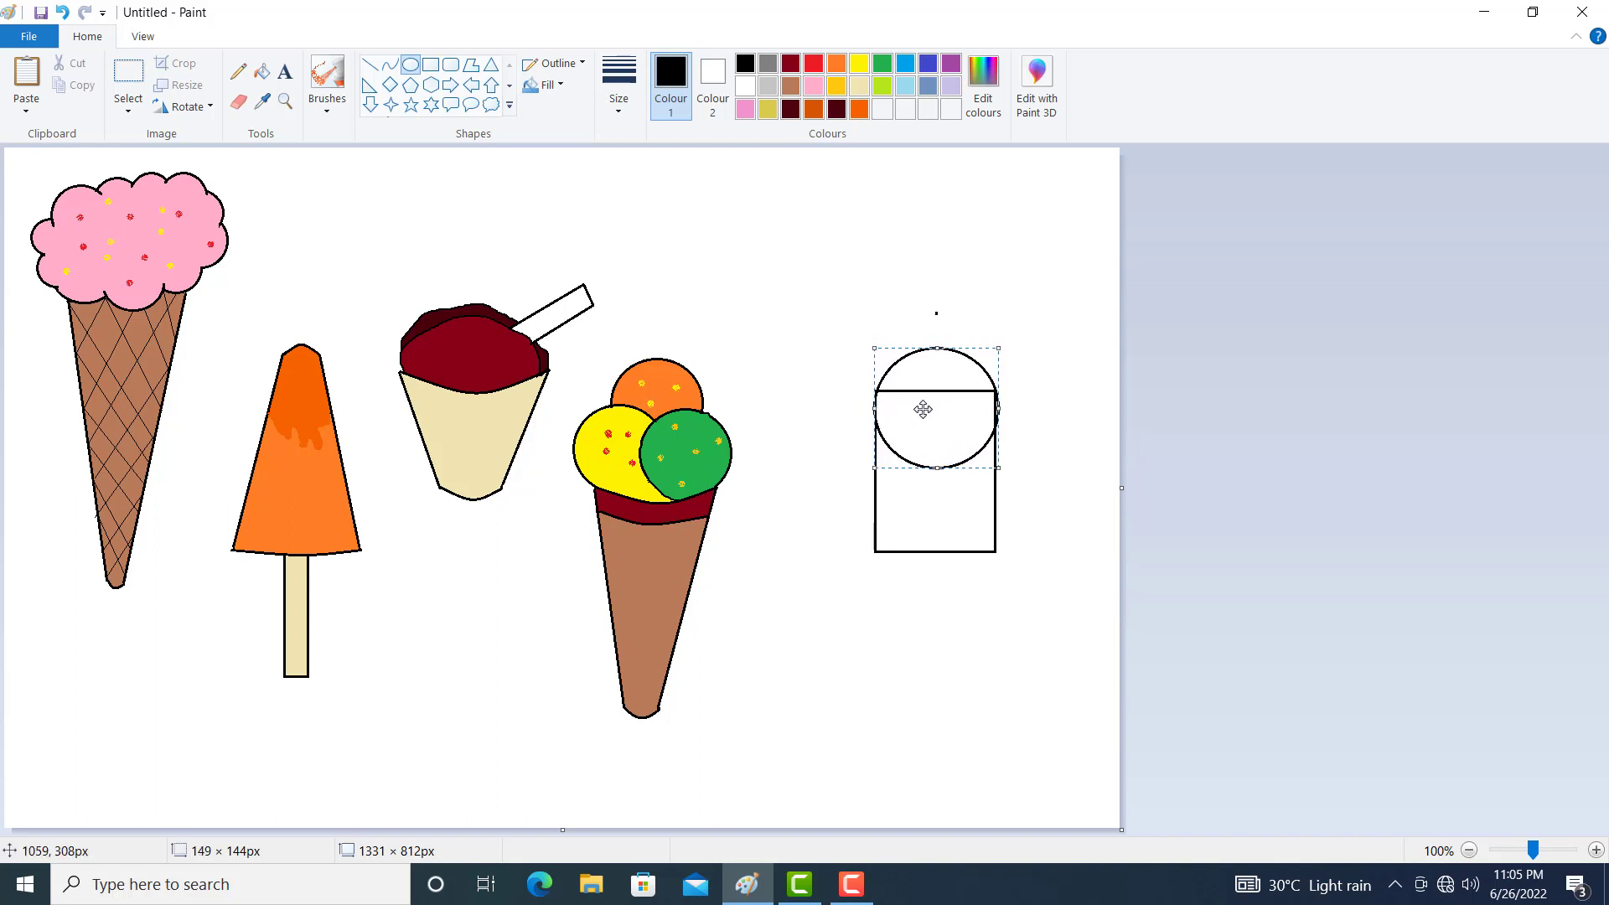
{"action": "left_click_drag", "start_coordinate": [1001, 410], "coordinate": [997, 409]}
{"action": "left_click", "coordinate": [1032, 396]}
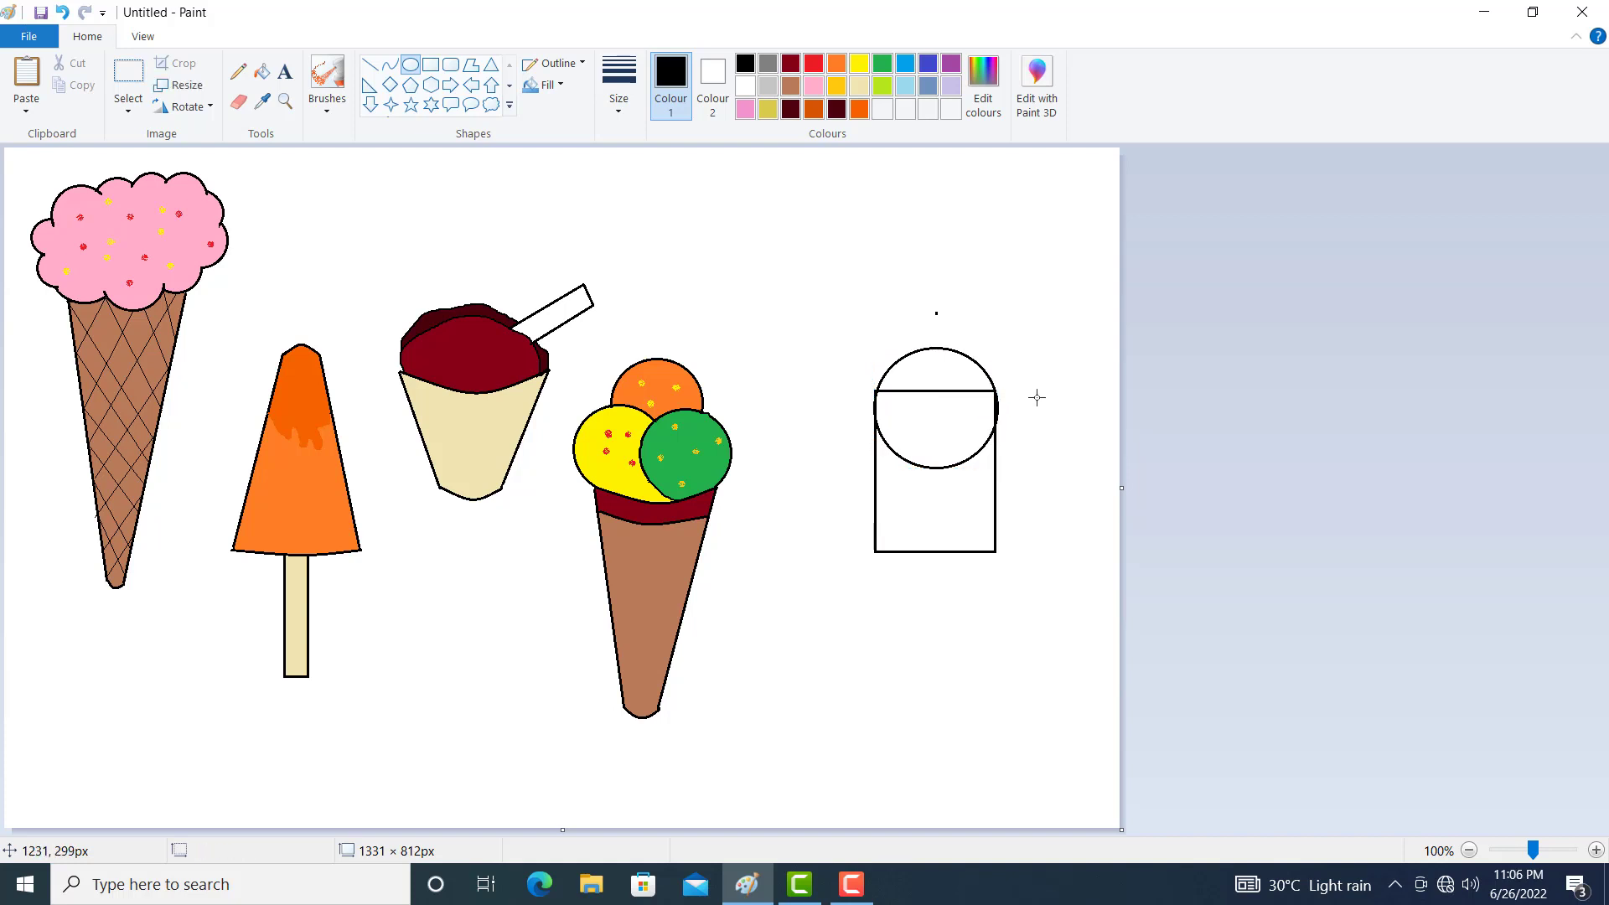
{"action": "left_click", "coordinate": [240, 104]}
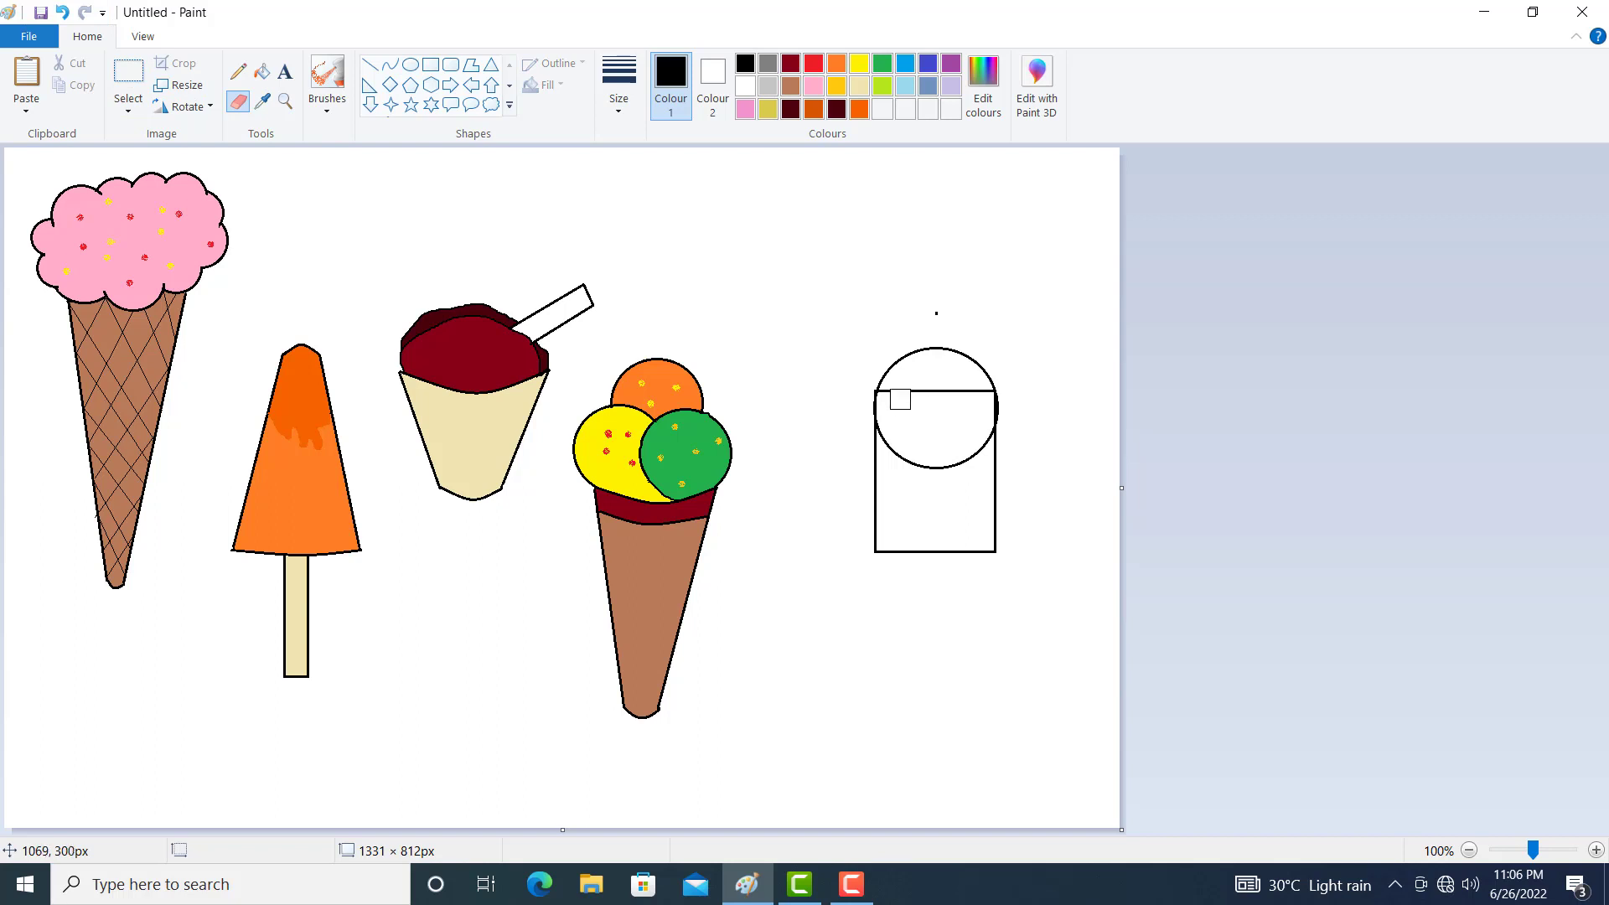
{"action": "mouse_move", "coordinate": [894, 394]}
{"action": "left_mouse_down"}
{"action": "mouse_move", "coordinate": [977, 396]}
{"action": "mouse_move", "coordinate": [983, 439]}
{"action": "mouse_move", "coordinate": [939, 468]}
{"action": "mouse_move", "coordinate": [889, 427]}
{"action": "left_mouse_up"}
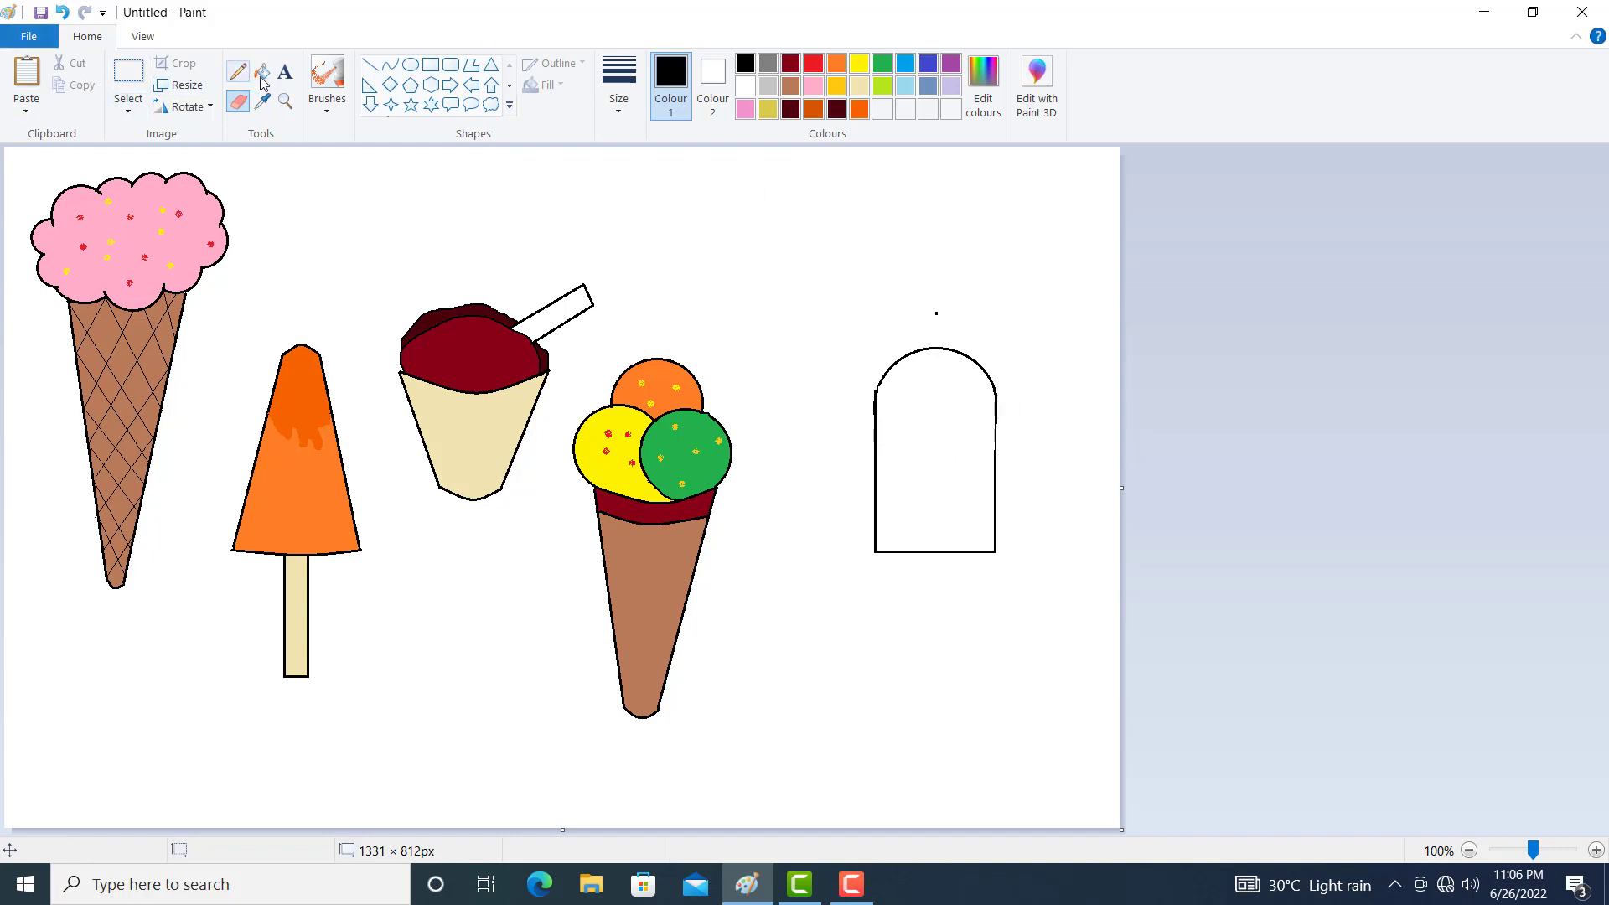
Draw a downward-bowed black curve about 145 px wide across the domed outline at the base of the dome
{"action": "left_click", "coordinate": [389, 67]}
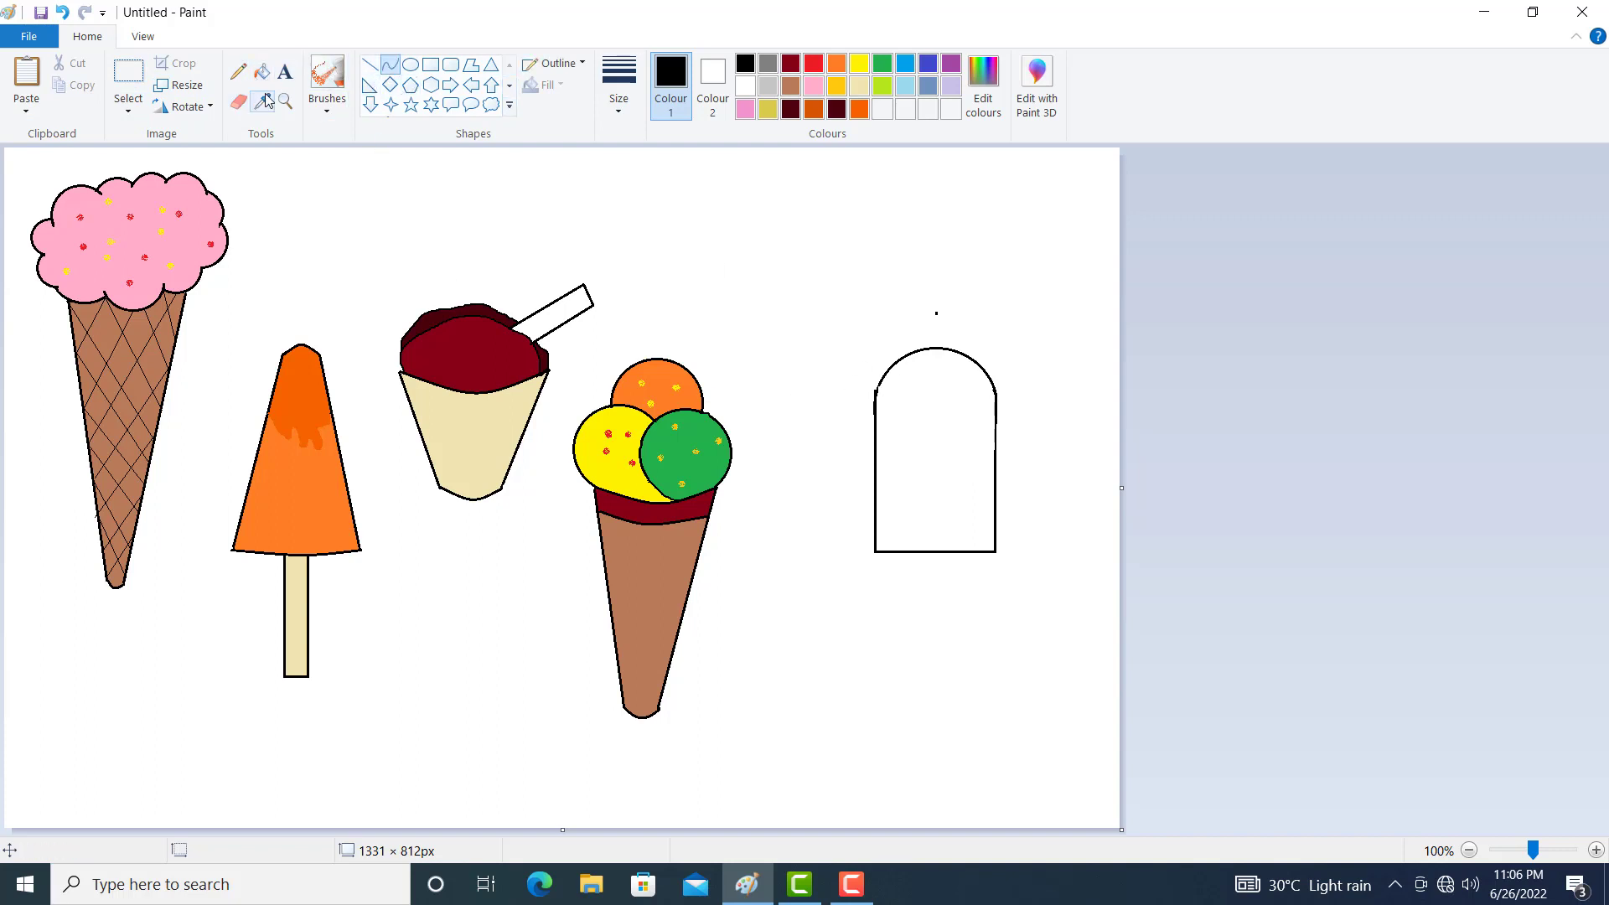
{"action": "left_click", "coordinate": [238, 72]}
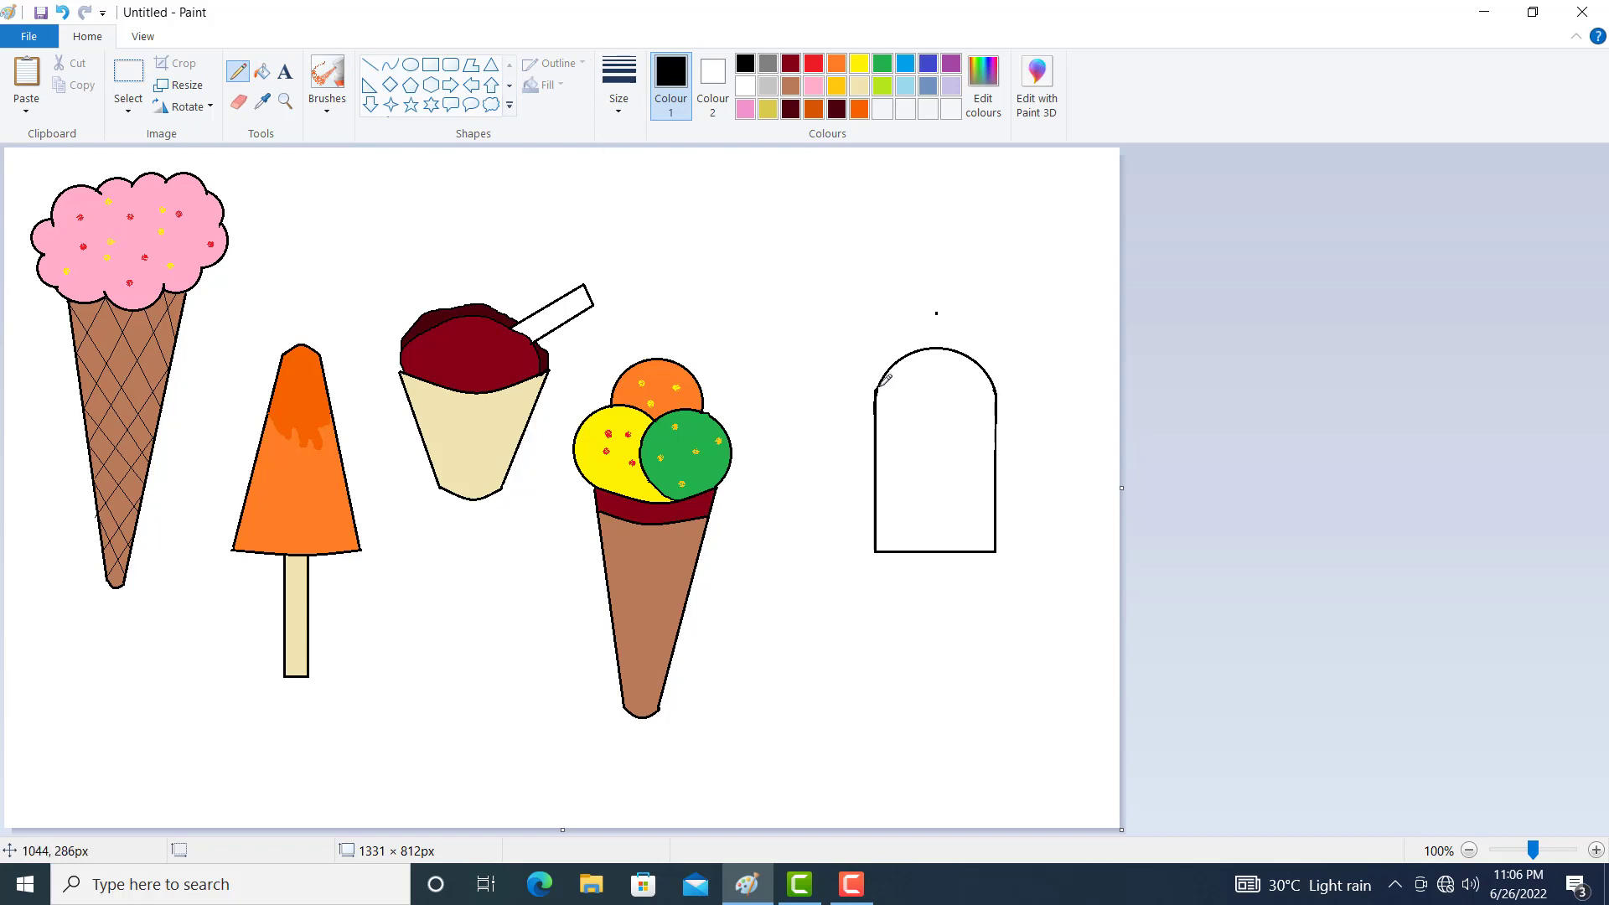
{"action": "left_click", "coordinate": [391, 67]}
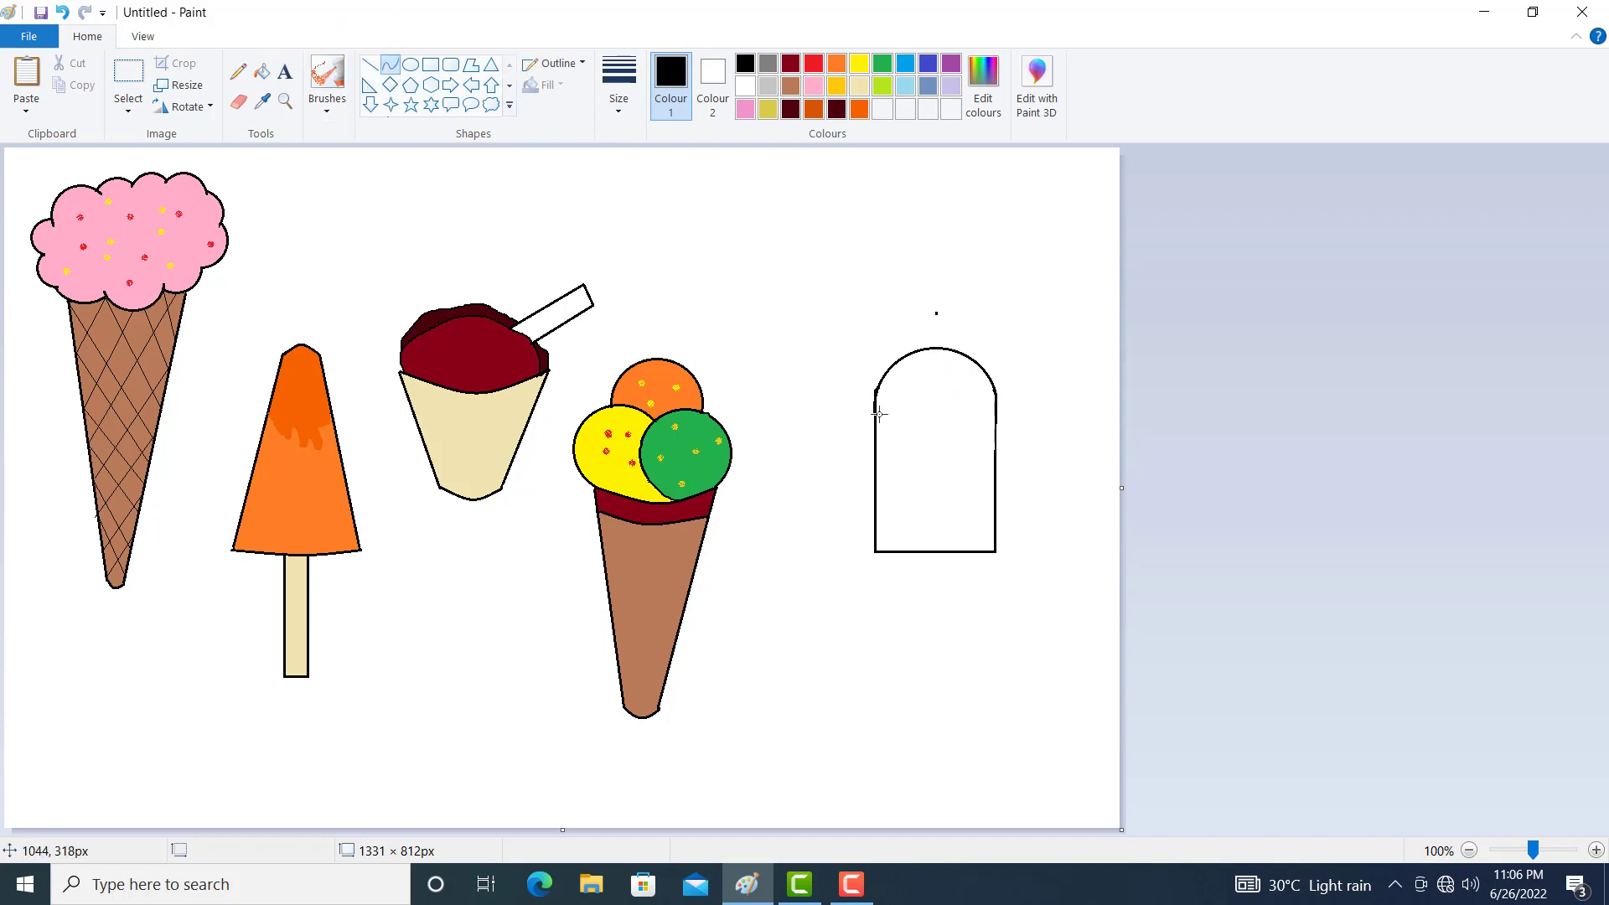
{"action": "left_click_drag", "start_coordinate": [876, 397], "coordinate": [939, 413]}
{"action": "left_click", "coordinate": [939, 413]}
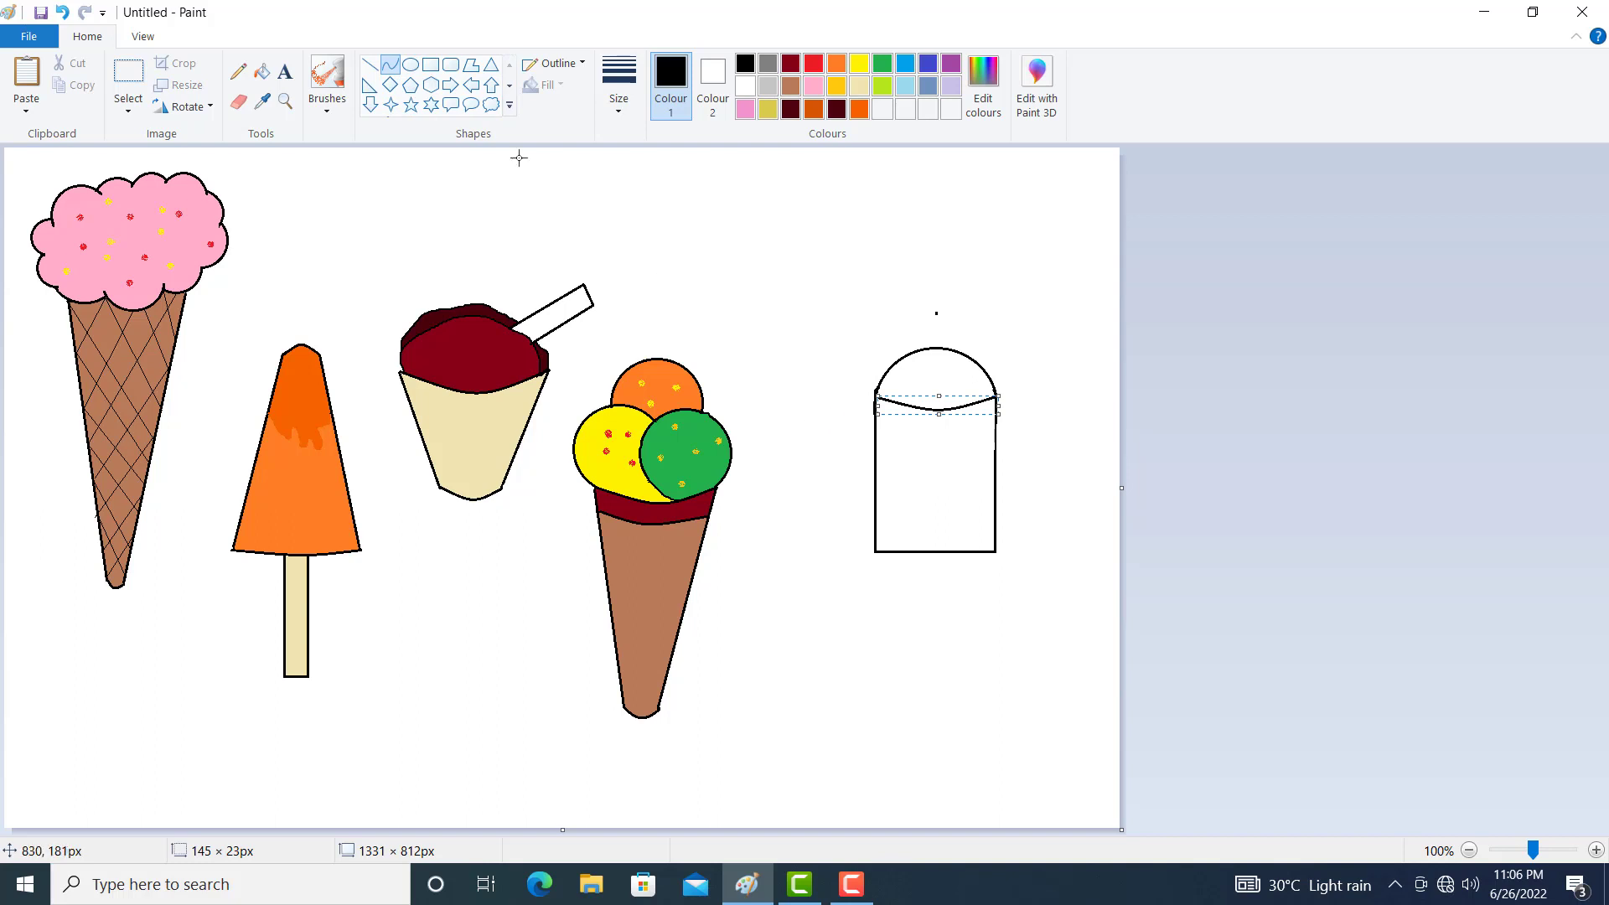
Draw three more downward-bowed curves across the domed outline below the first one, dividing the body into two narrow bands and wider sections
{"action": "left_click", "coordinate": [129, 74]}
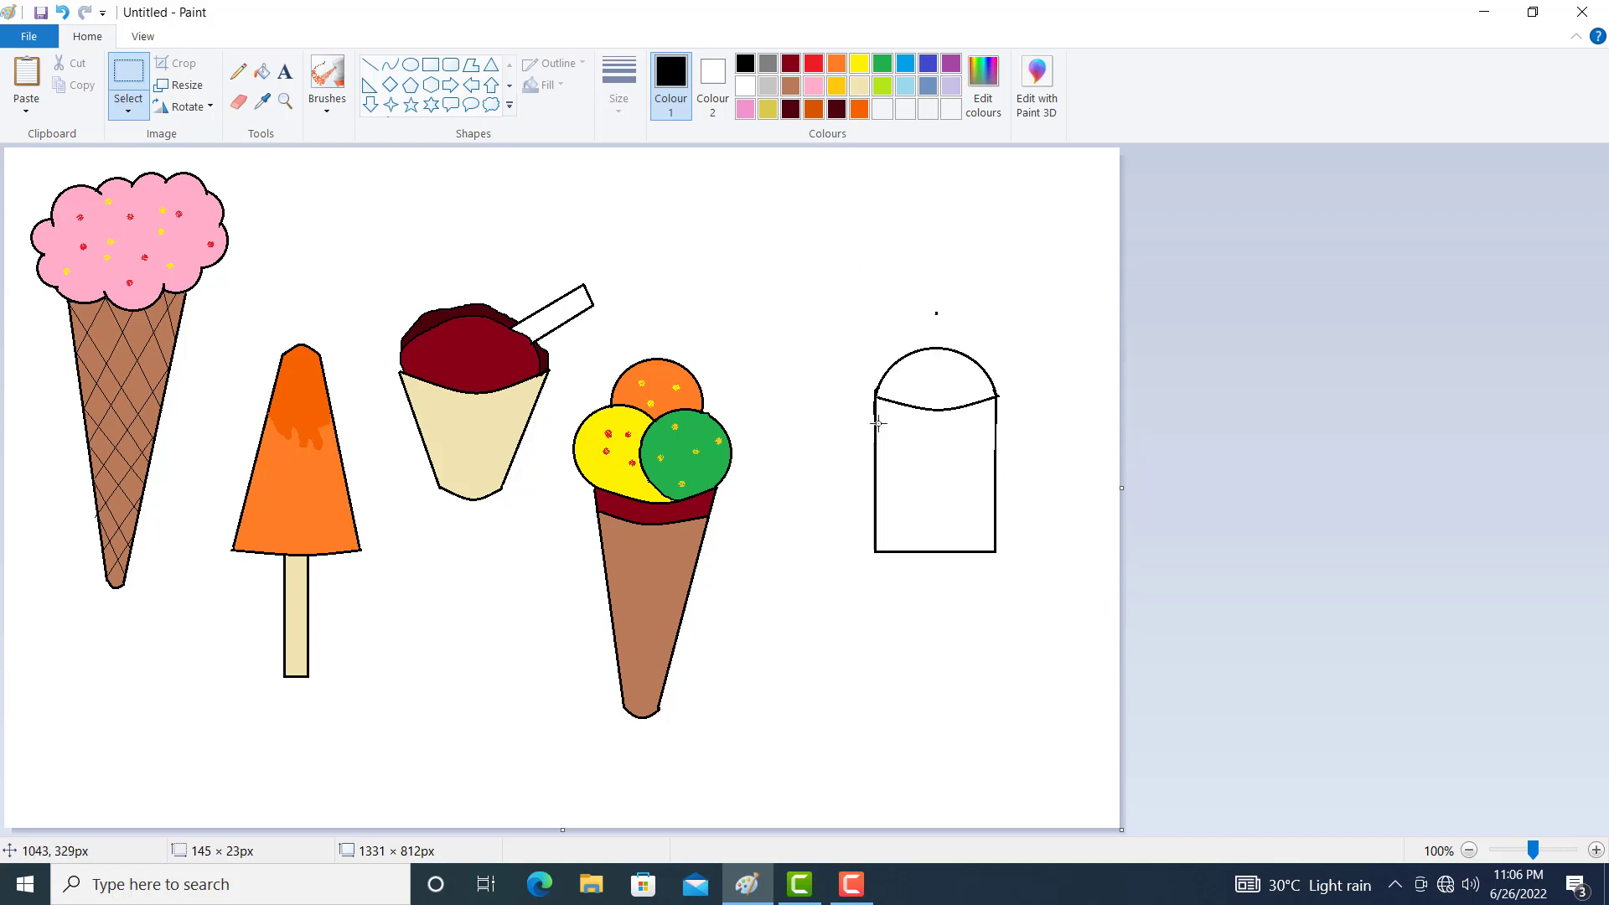
{"action": "left_click_drag", "start_coordinate": [876, 422], "coordinate": [966, 435]}
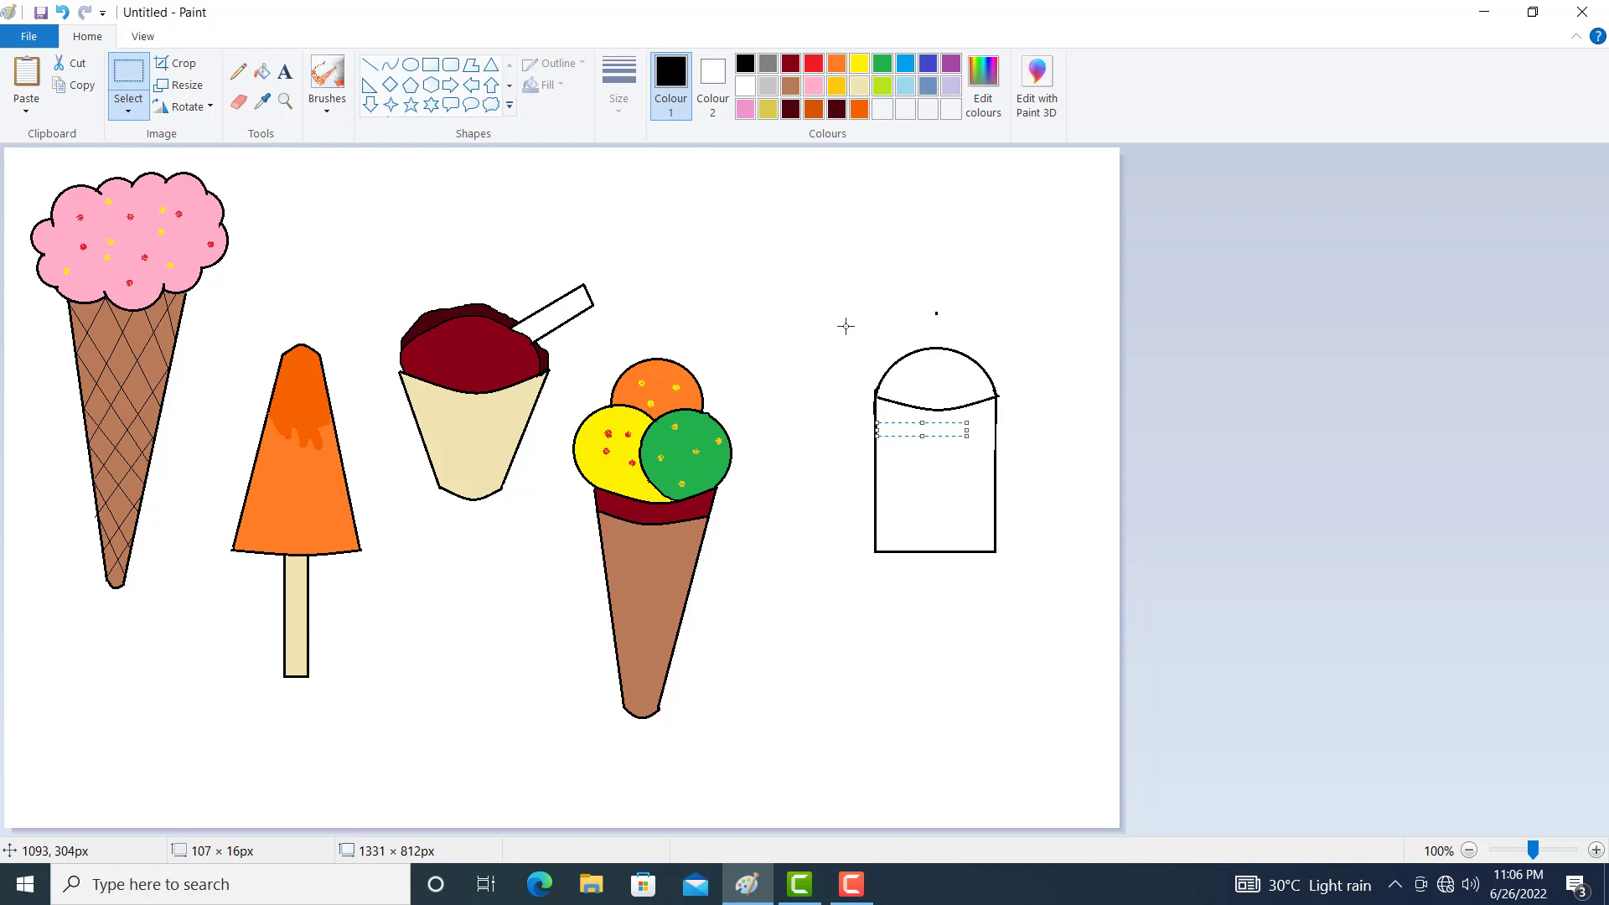
{"action": "left_click", "coordinate": [390, 64]}
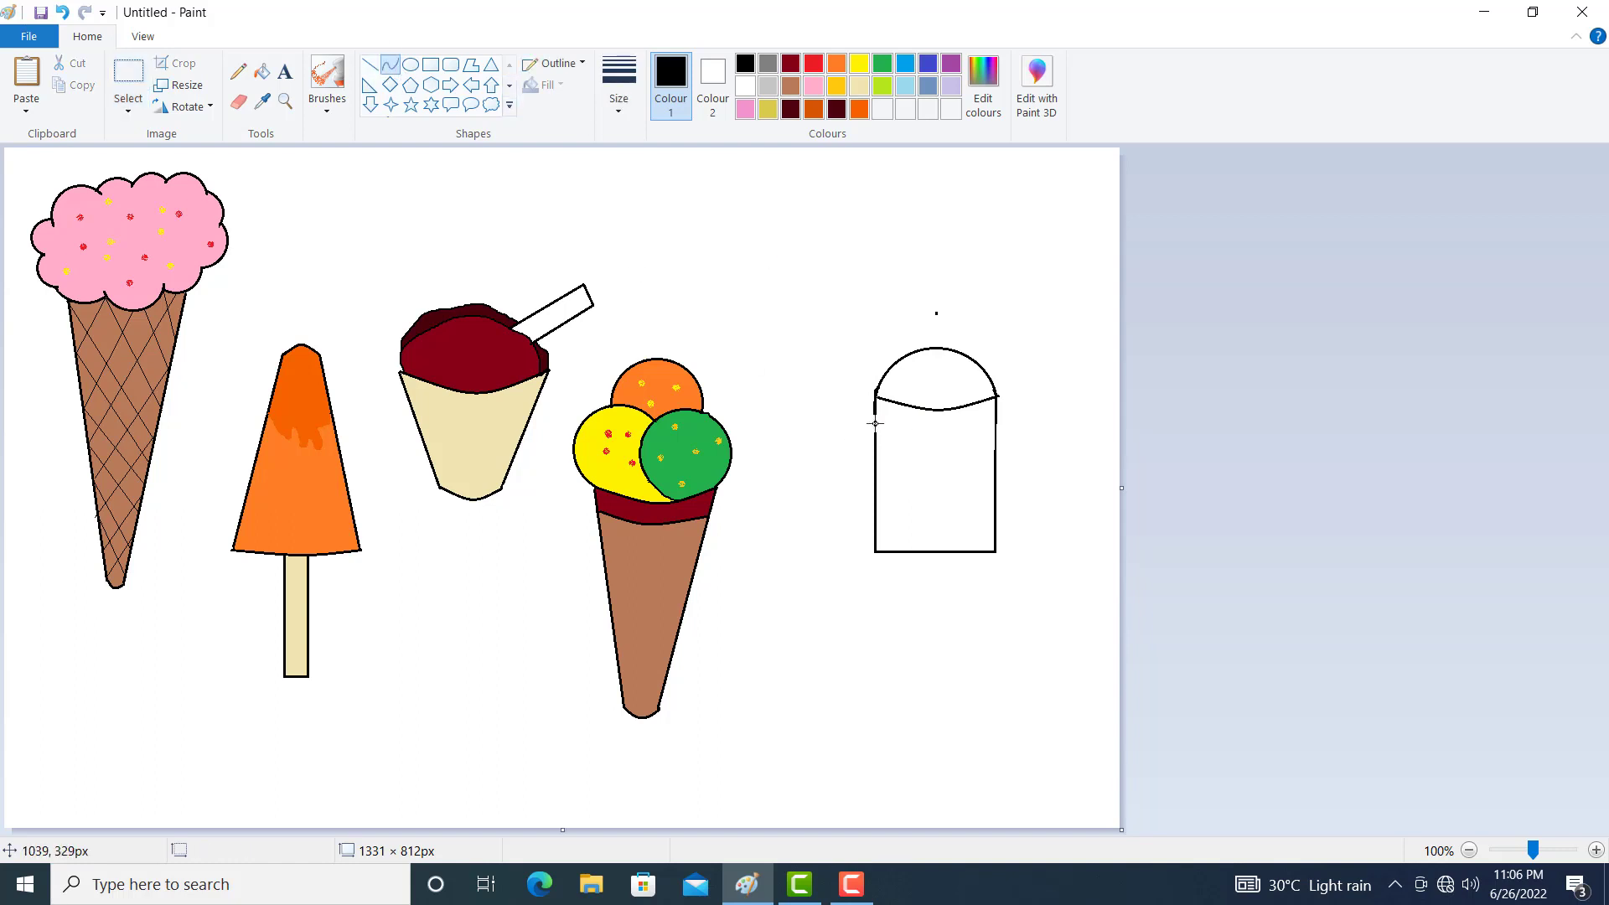
{"action": "mouse_move", "coordinate": [875, 423]}
{"action": "left_mouse_down"}
{"action": "mouse_move", "coordinate": [997, 423]}
{"action": "mouse_move", "coordinate": [935, 440]}
{"action": "left_mouse_up"}
{"action": "left_click_drag", "start_coordinate": [875, 475], "coordinate": [936, 495]}
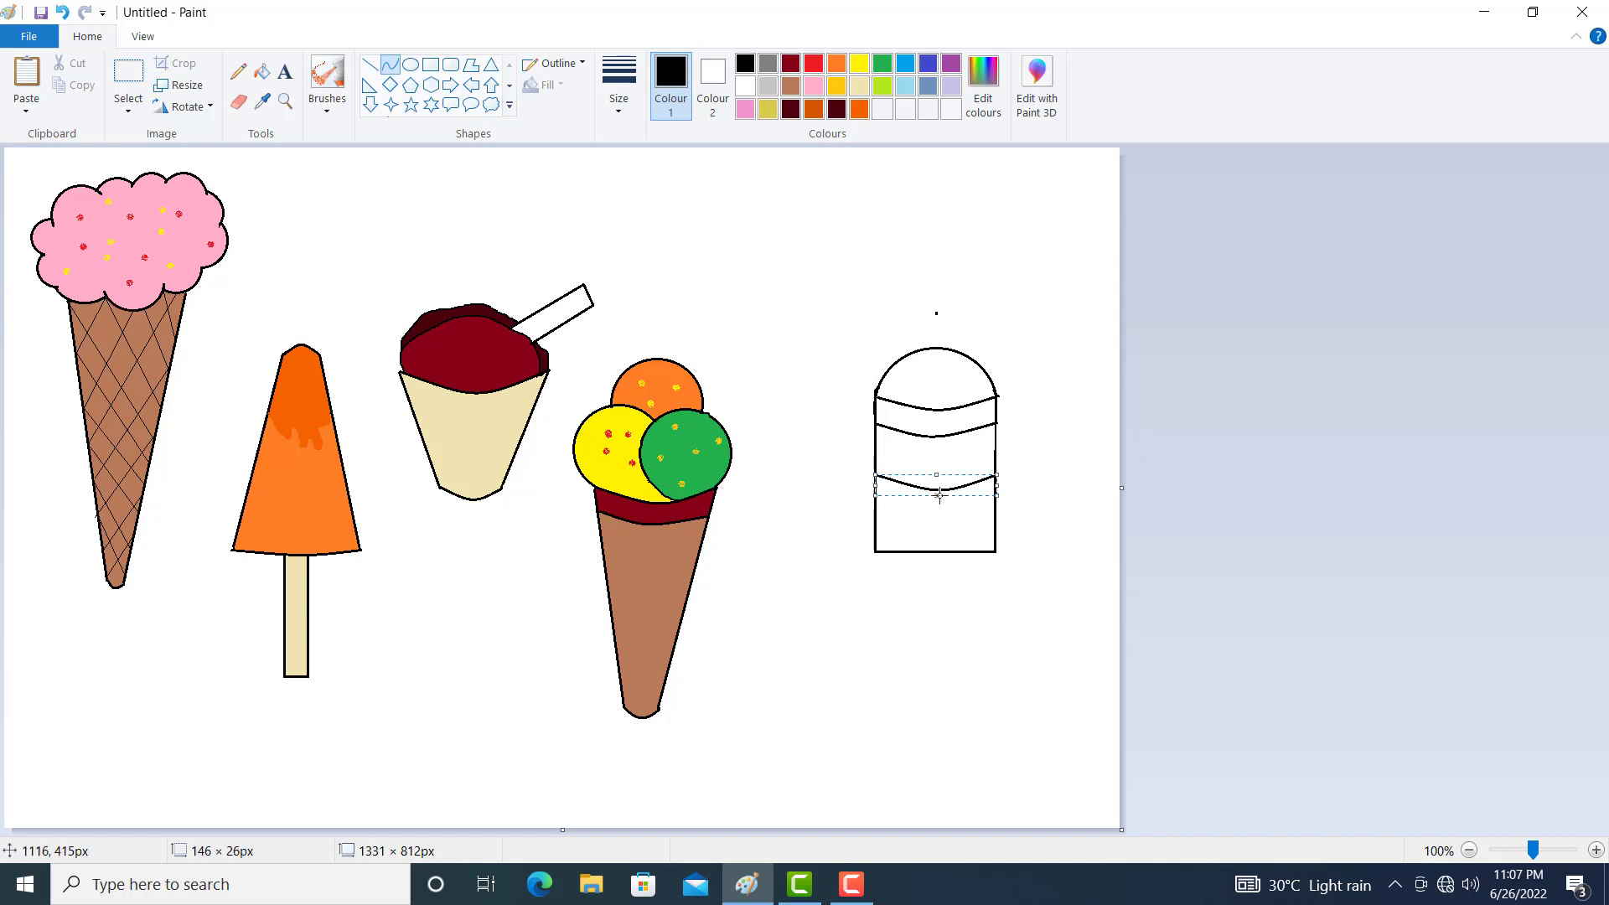
{"action": "left_click", "coordinate": [389, 65]}
{"action": "left_click_drag", "start_coordinate": [875, 500], "coordinate": [926, 521]}
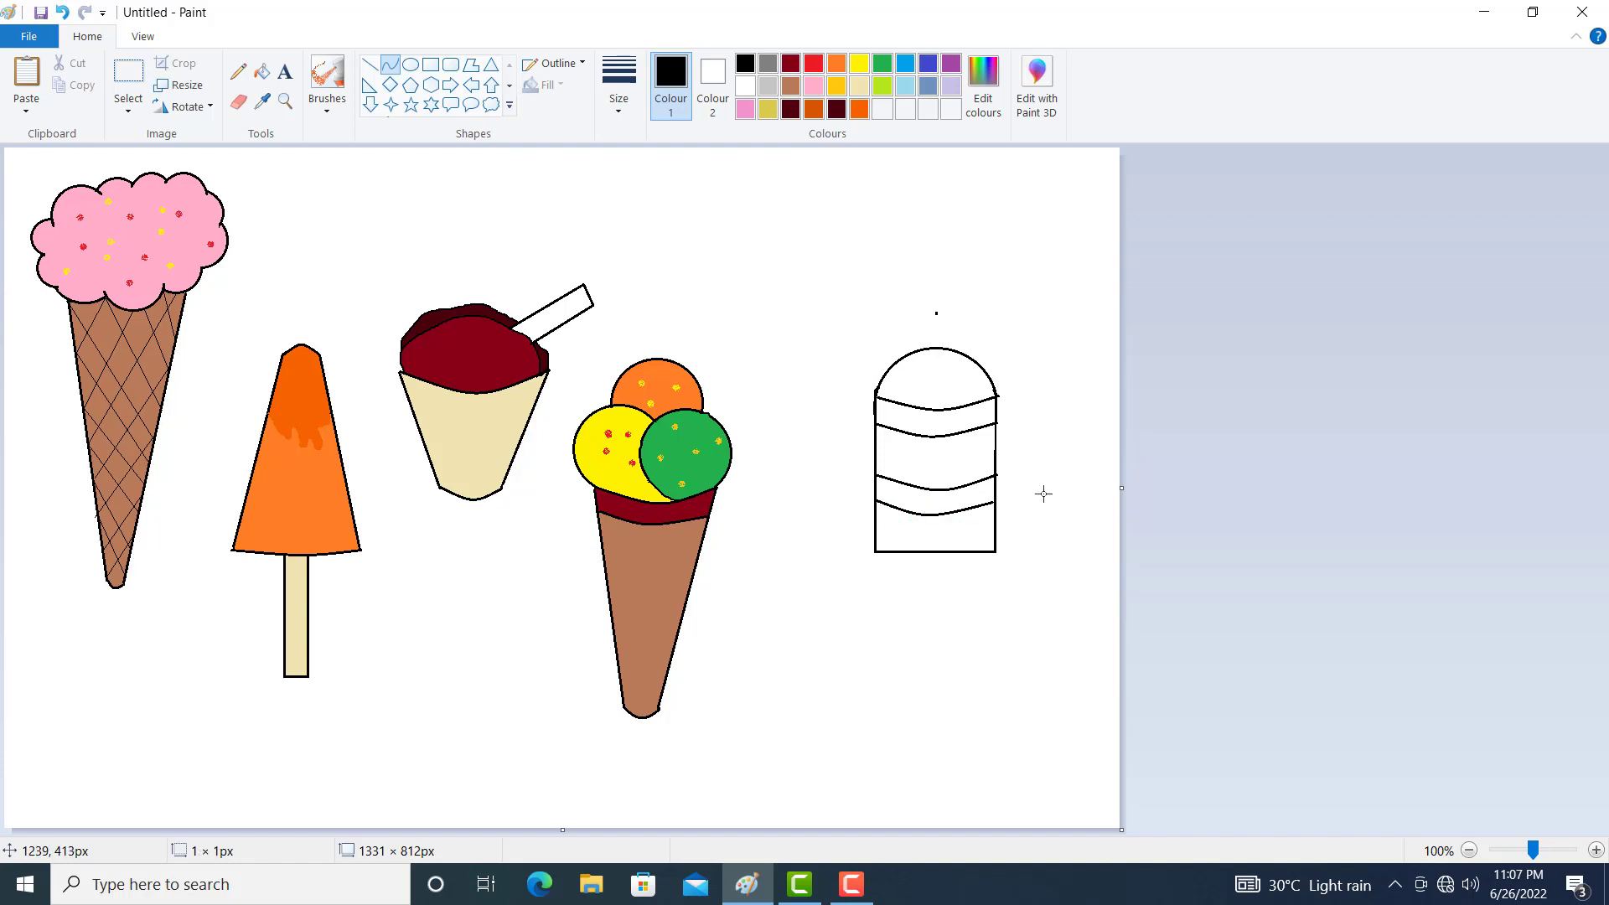
Erase the stray black dot above the domed popsicle outline
{"action": "left_click", "coordinate": [286, 101]}
{"action": "left_click", "coordinate": [919, 466]}
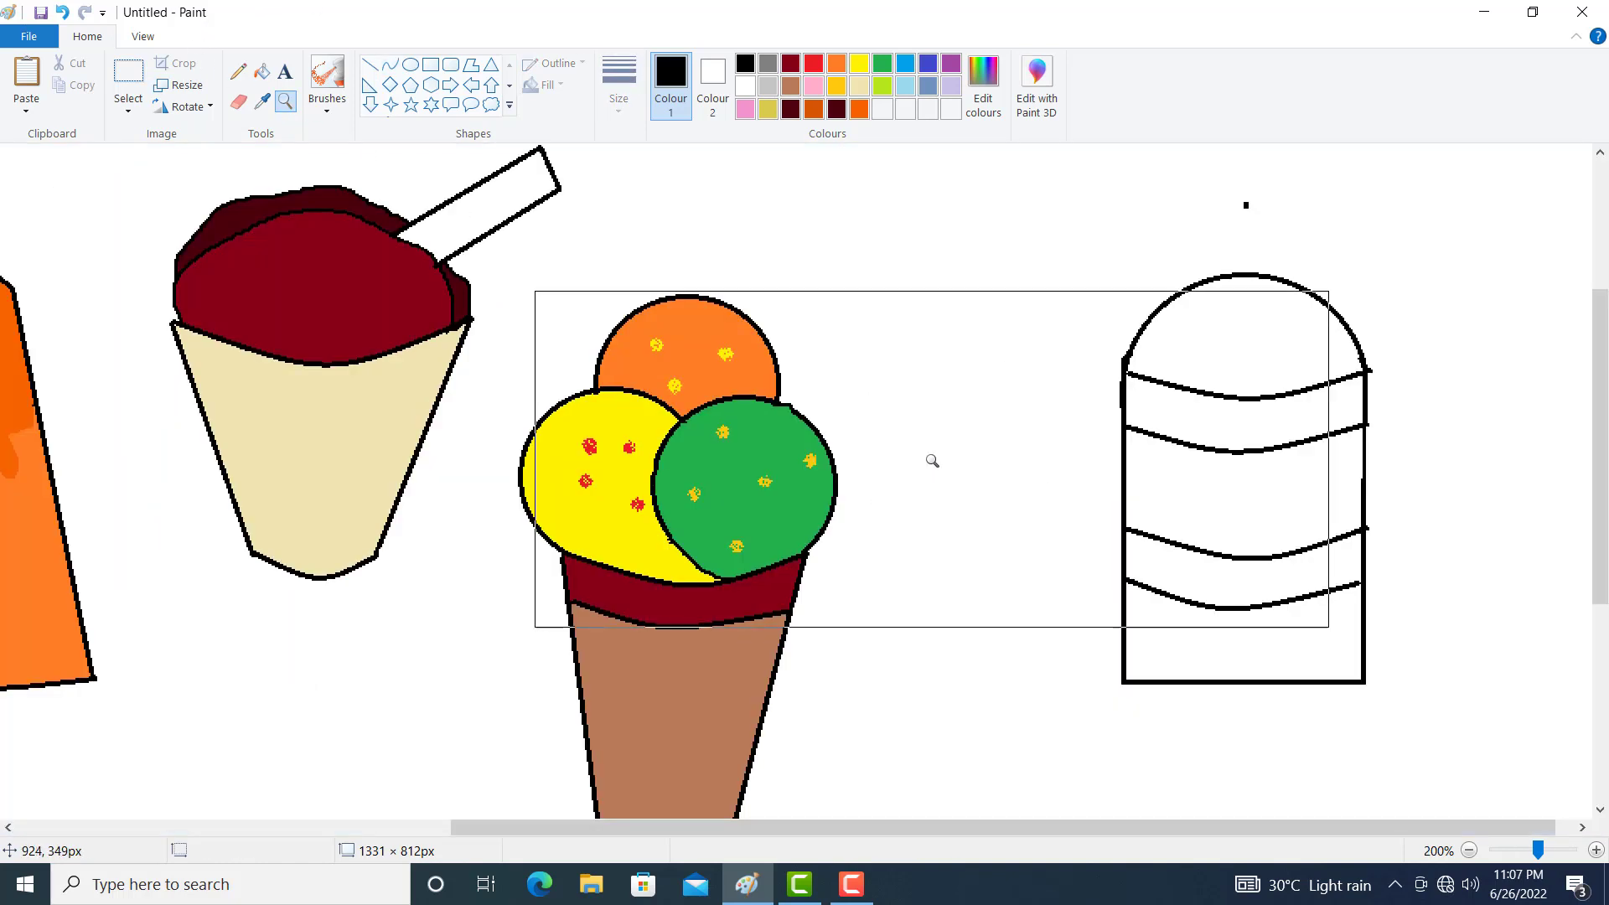
{"action": "left_click", "coordinate": [237, 71]}
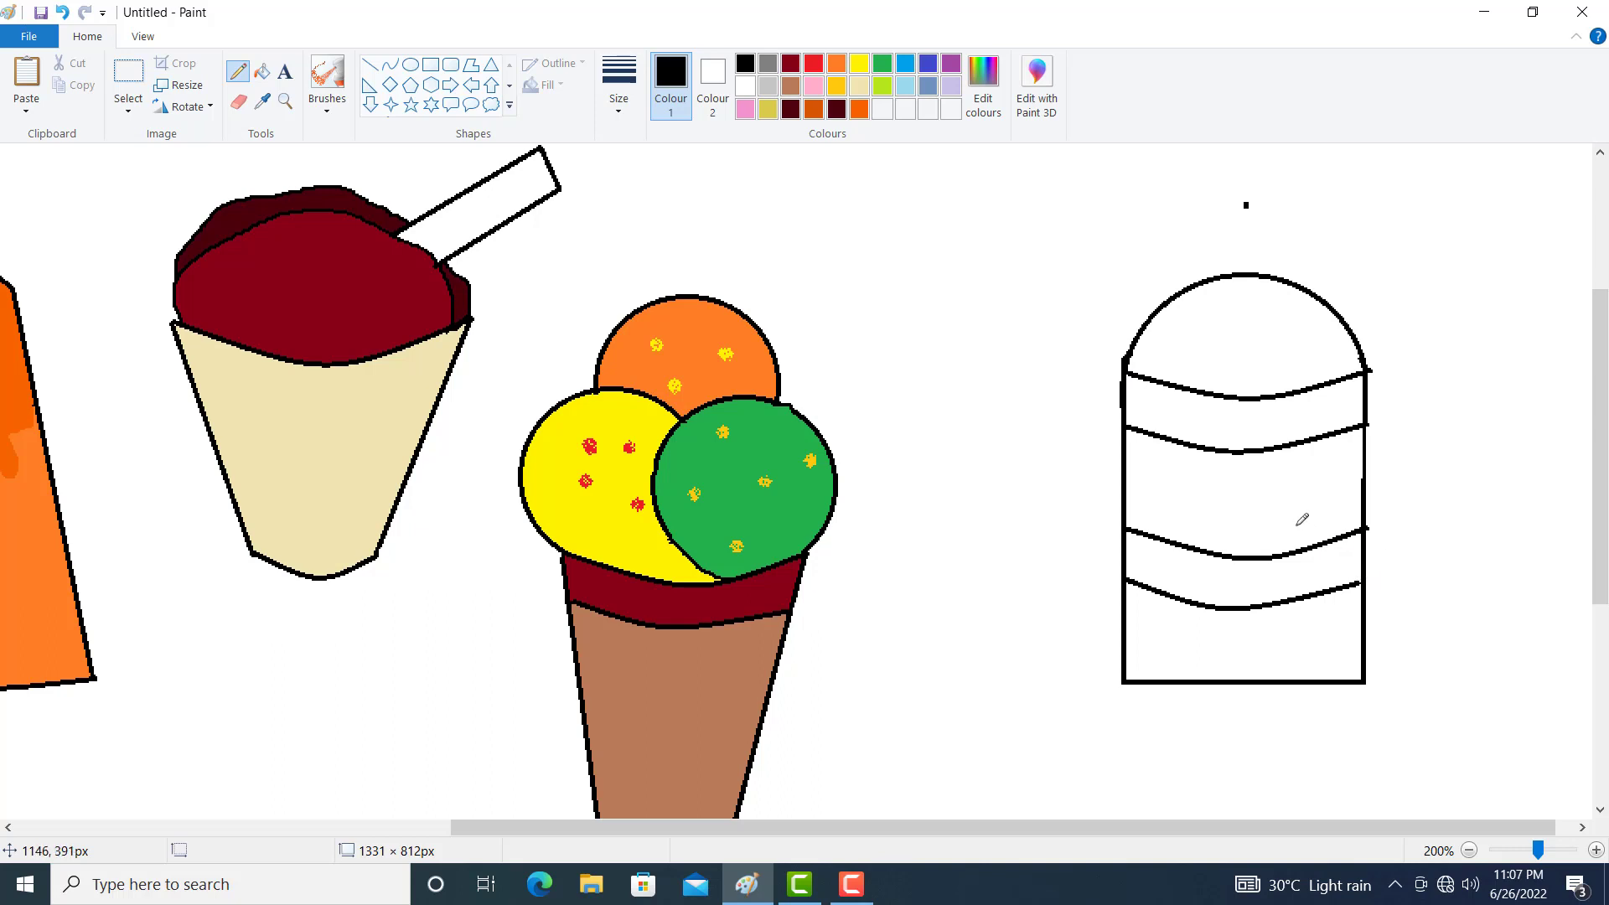
{"action": "left_click", "coordinate": [238, 101]}
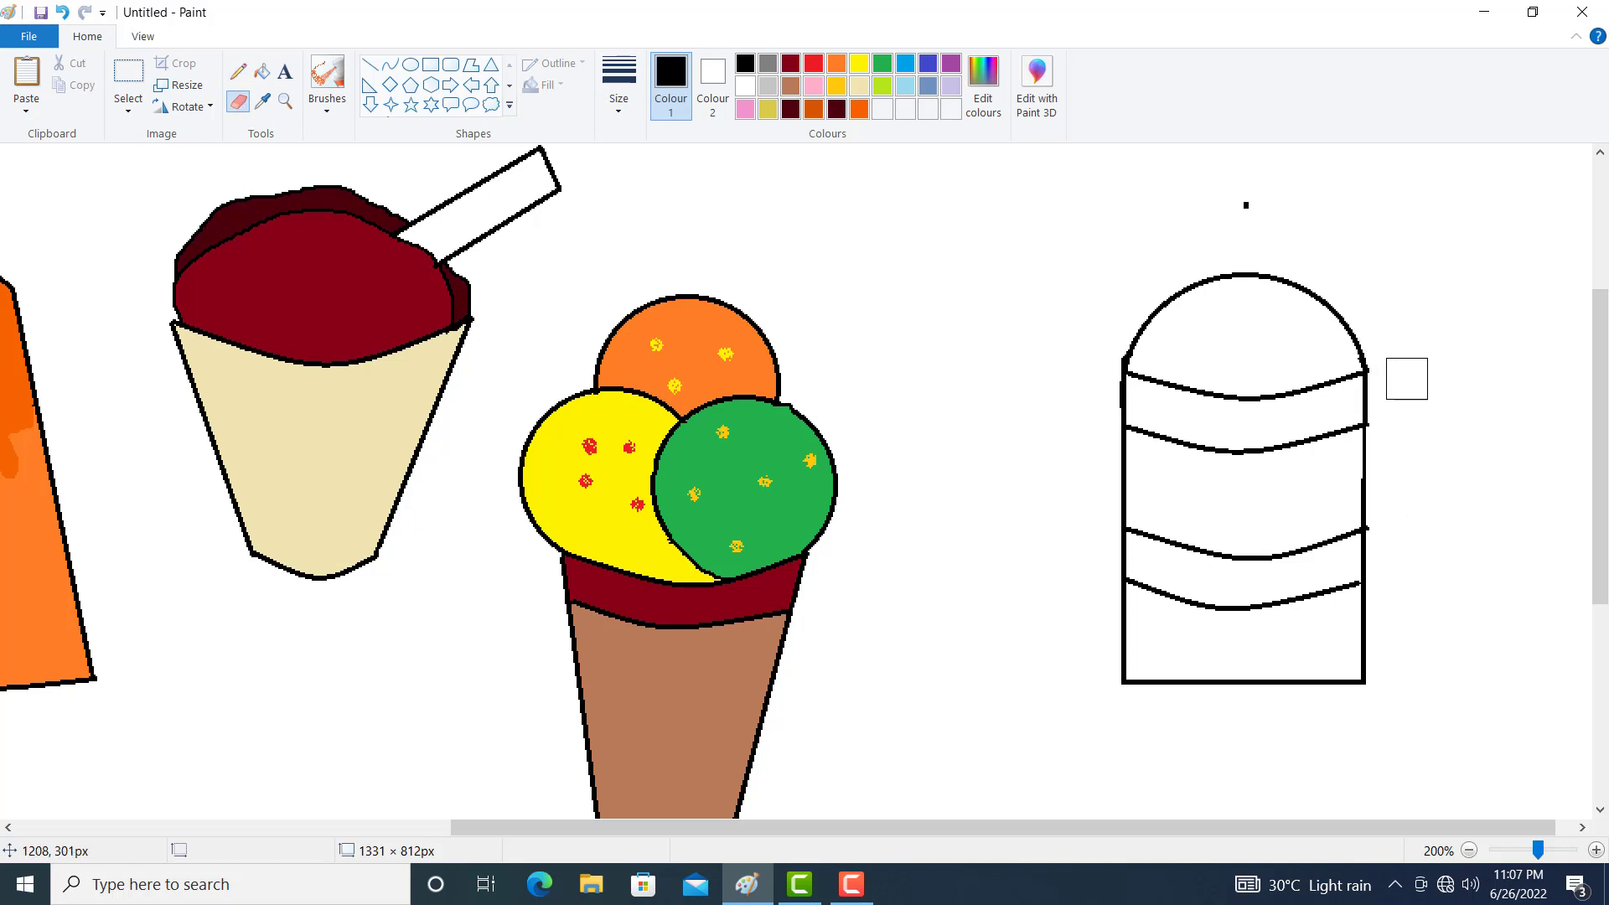
{"action": "left_click", "coordinate": [1253, 213]}
{"action": "left_click", "coordinate": [286, 101]}
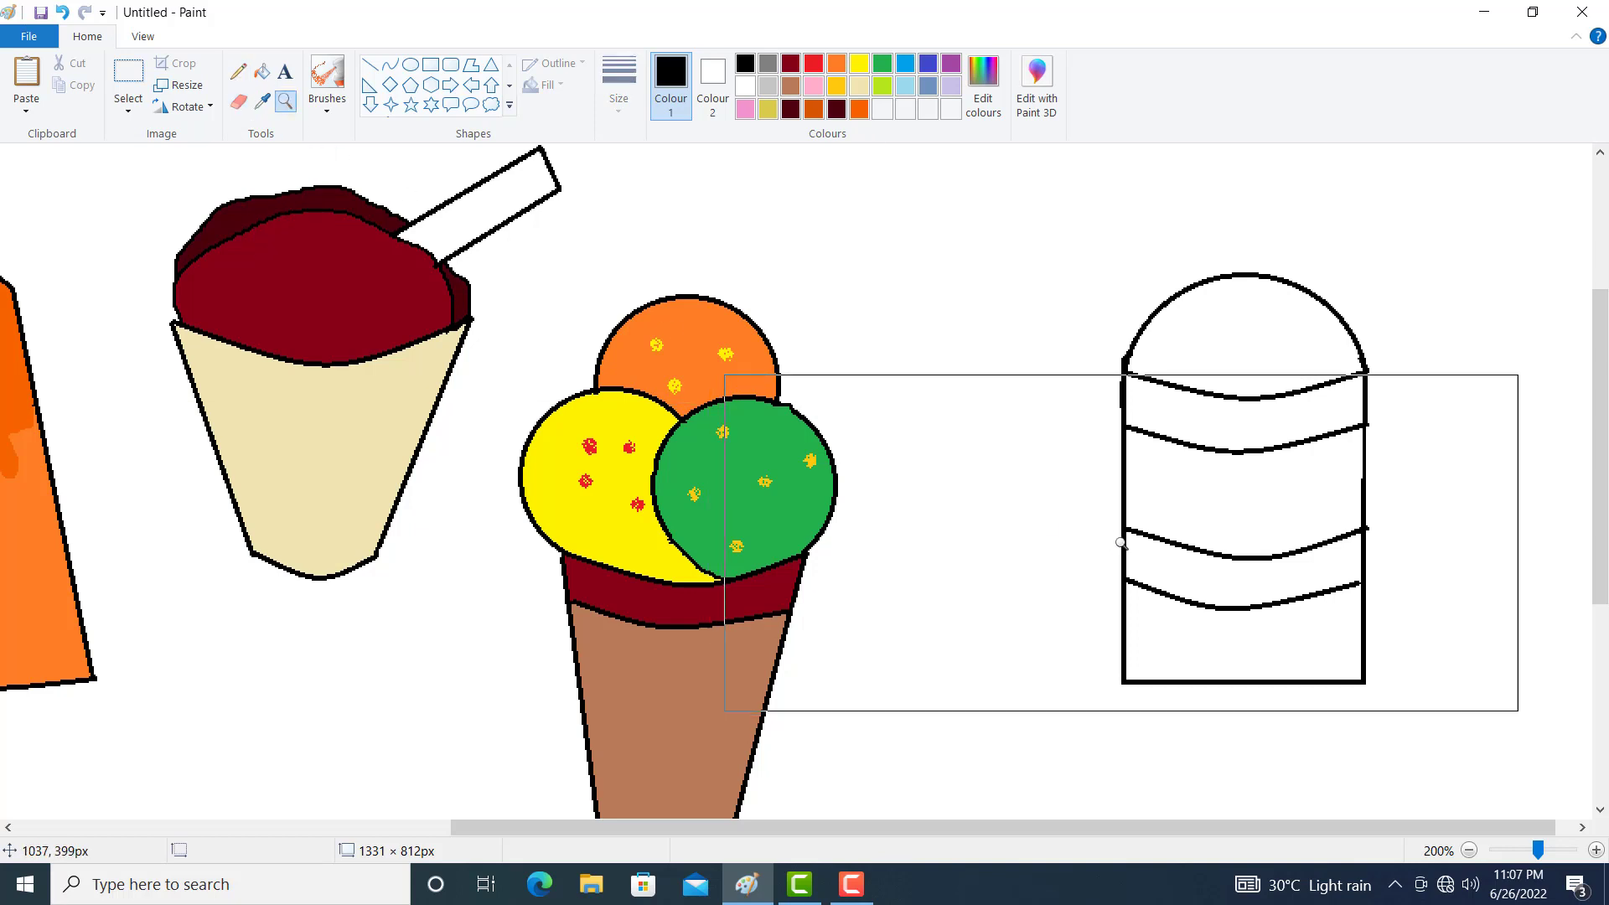
{"action": "right_click", "coordinate": [1111, 525]}
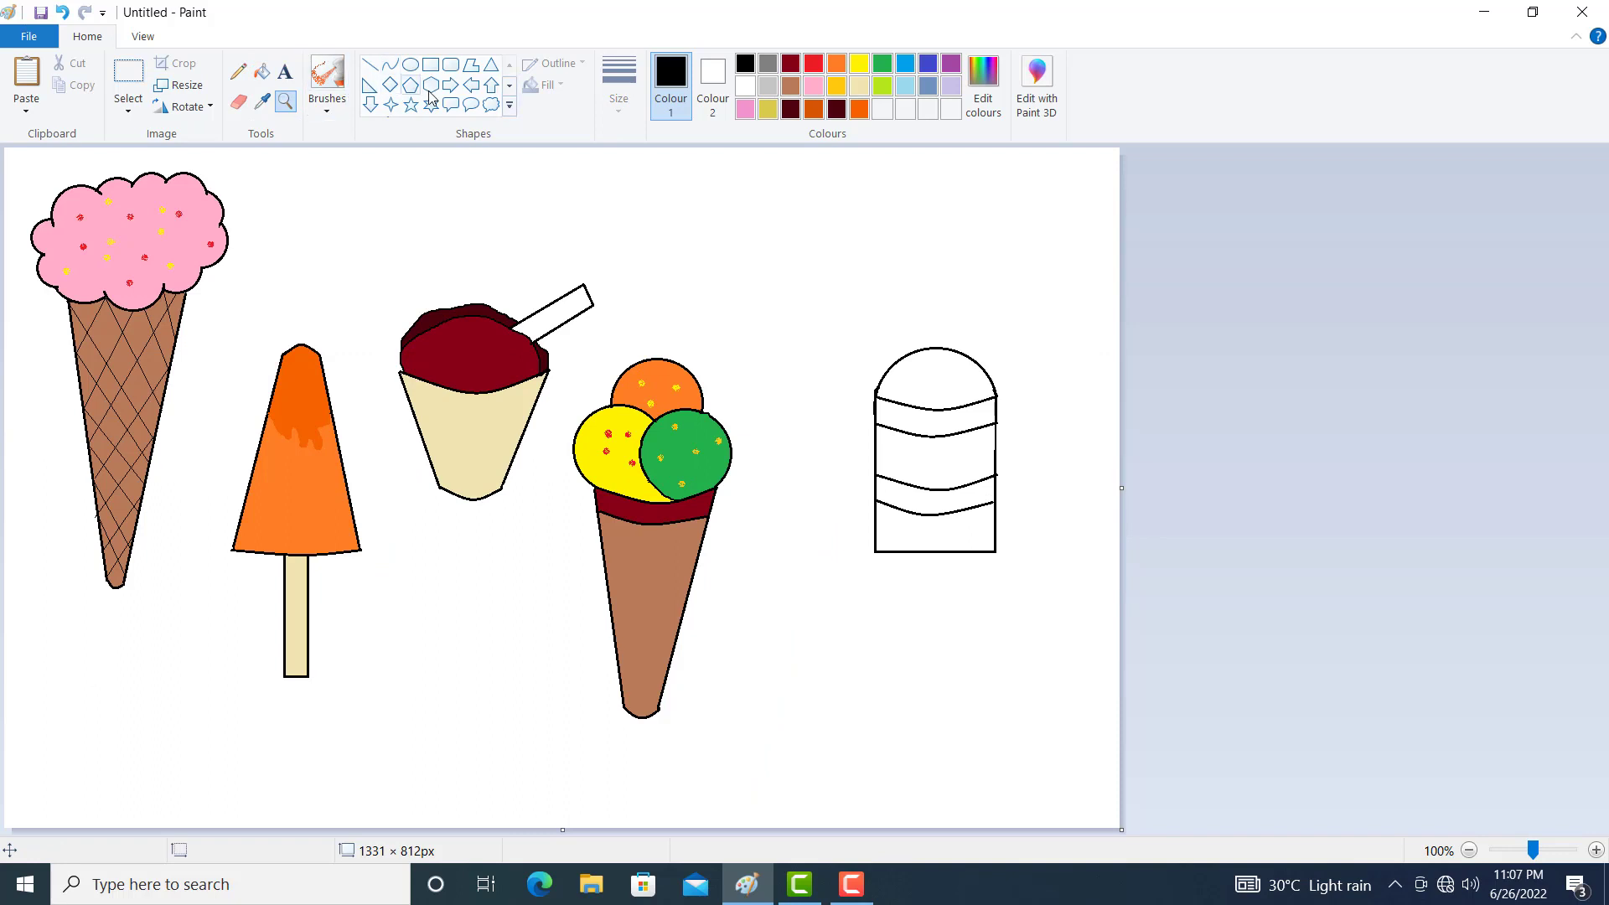
Draw a narrow rectangle about 34 × 150 px and place it under the middle of the domed shape as its stick
{"action": "left_click", "coordinate": [430, 64]}
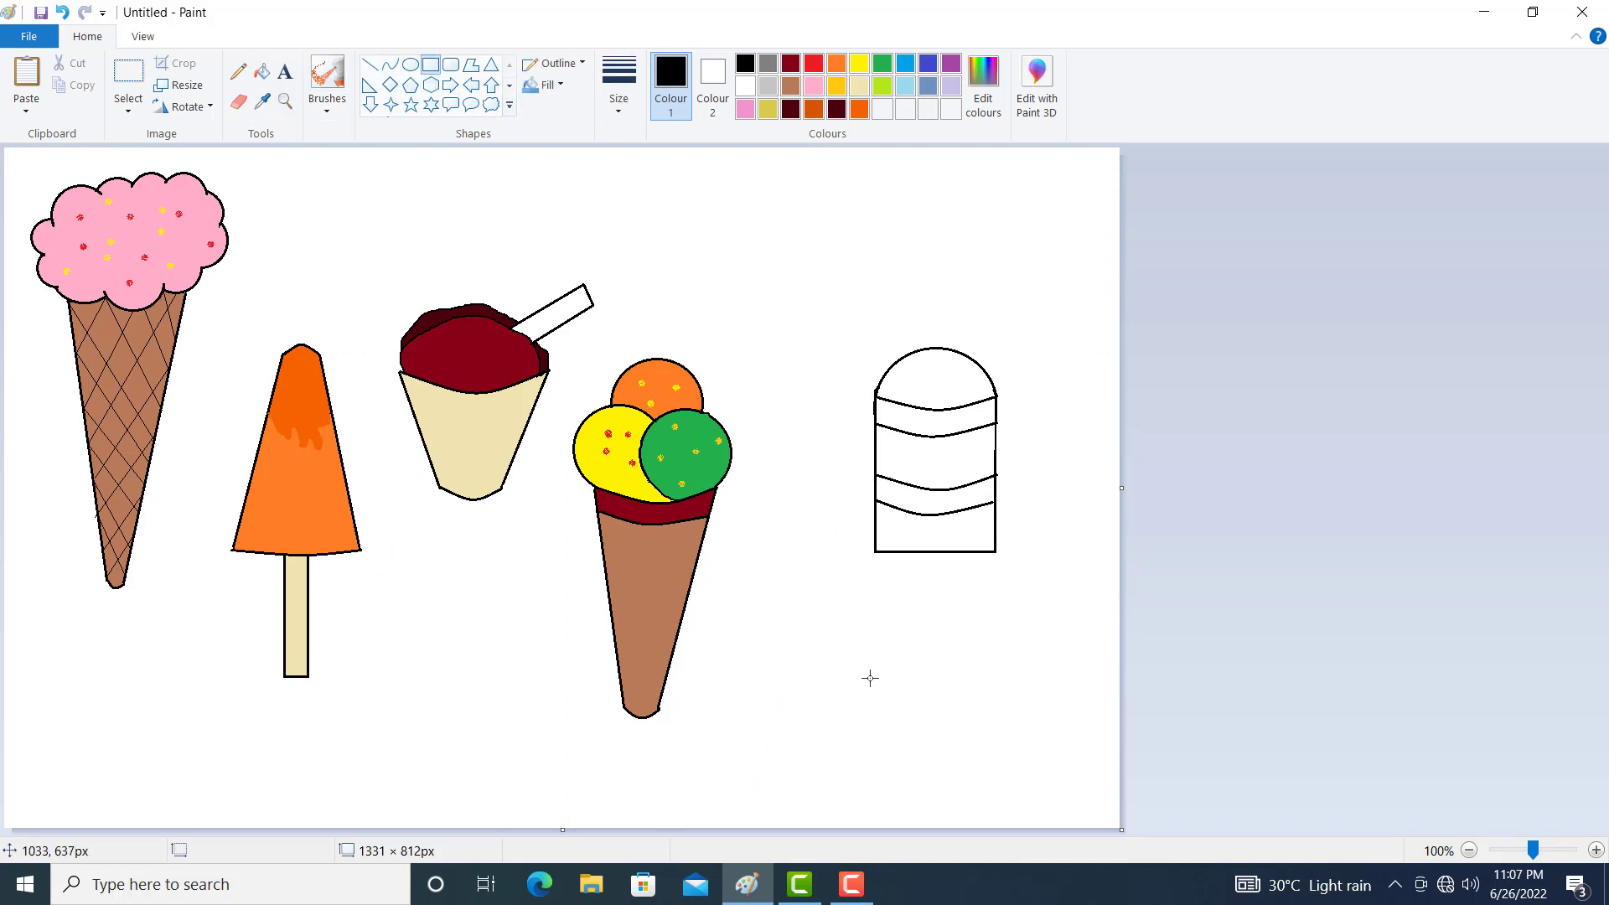
{"action": "mouse_move", "coordinate": [856, 647]}
{"action": "left_mouse_down"}
{"action": "mouse_move", "coordinate": [883, 772]}
{"action": "mouse_move", "coordinate": [893, 703]}
{"action": "mouse_move", "coordinate": [932, 636]}
{"action": "left_mouse_up"}
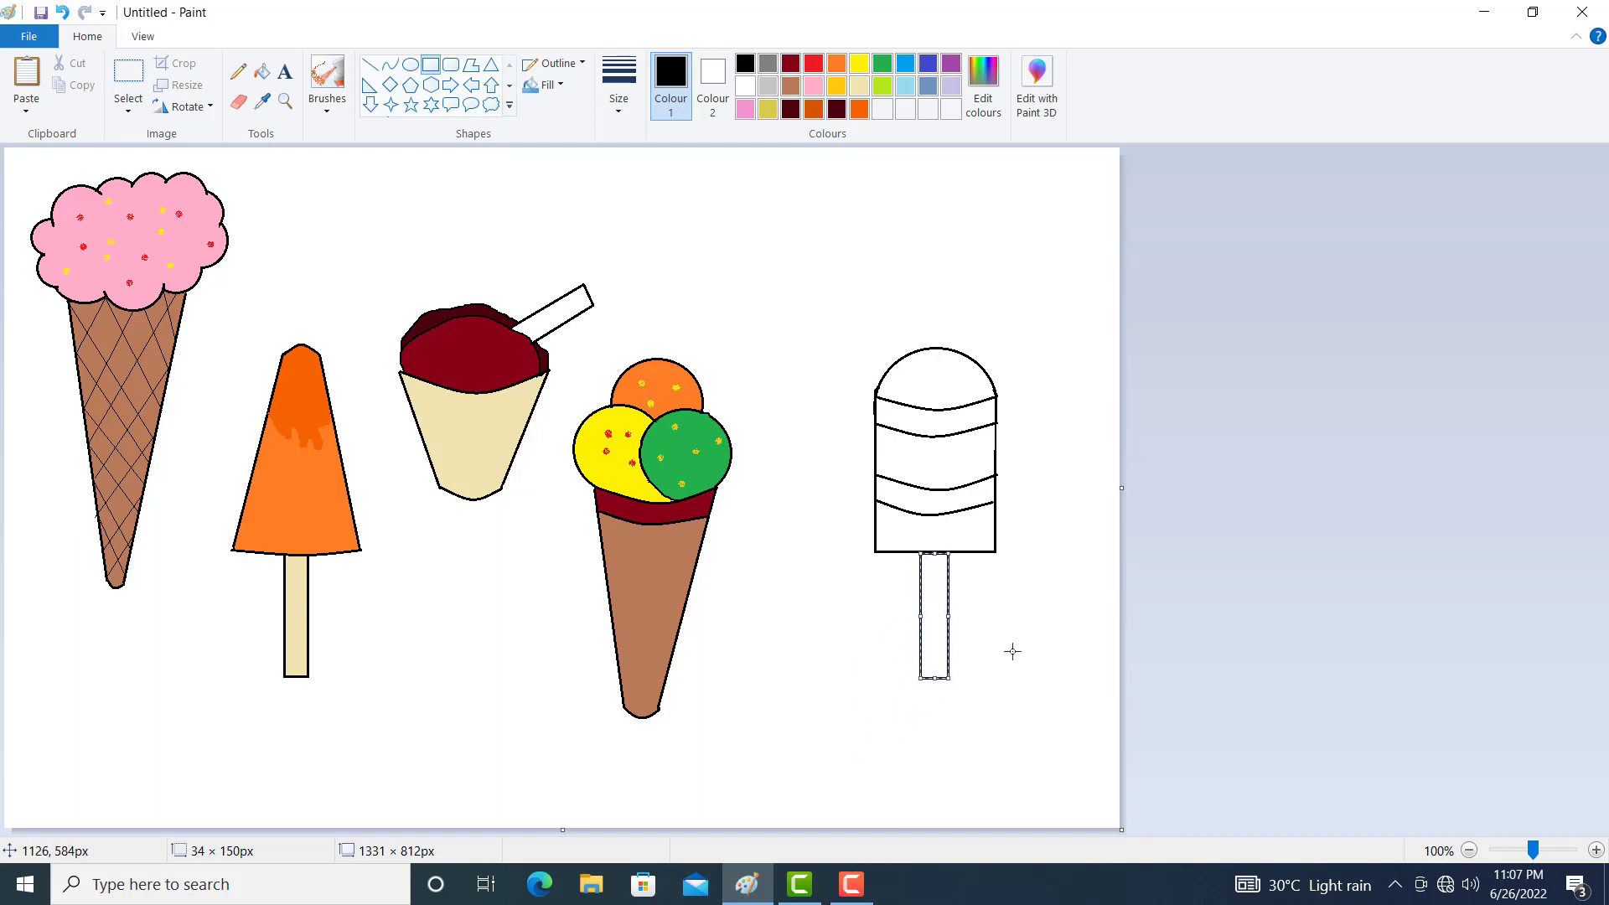
{"action": "left_click", "coordinate": [1036, 658]}
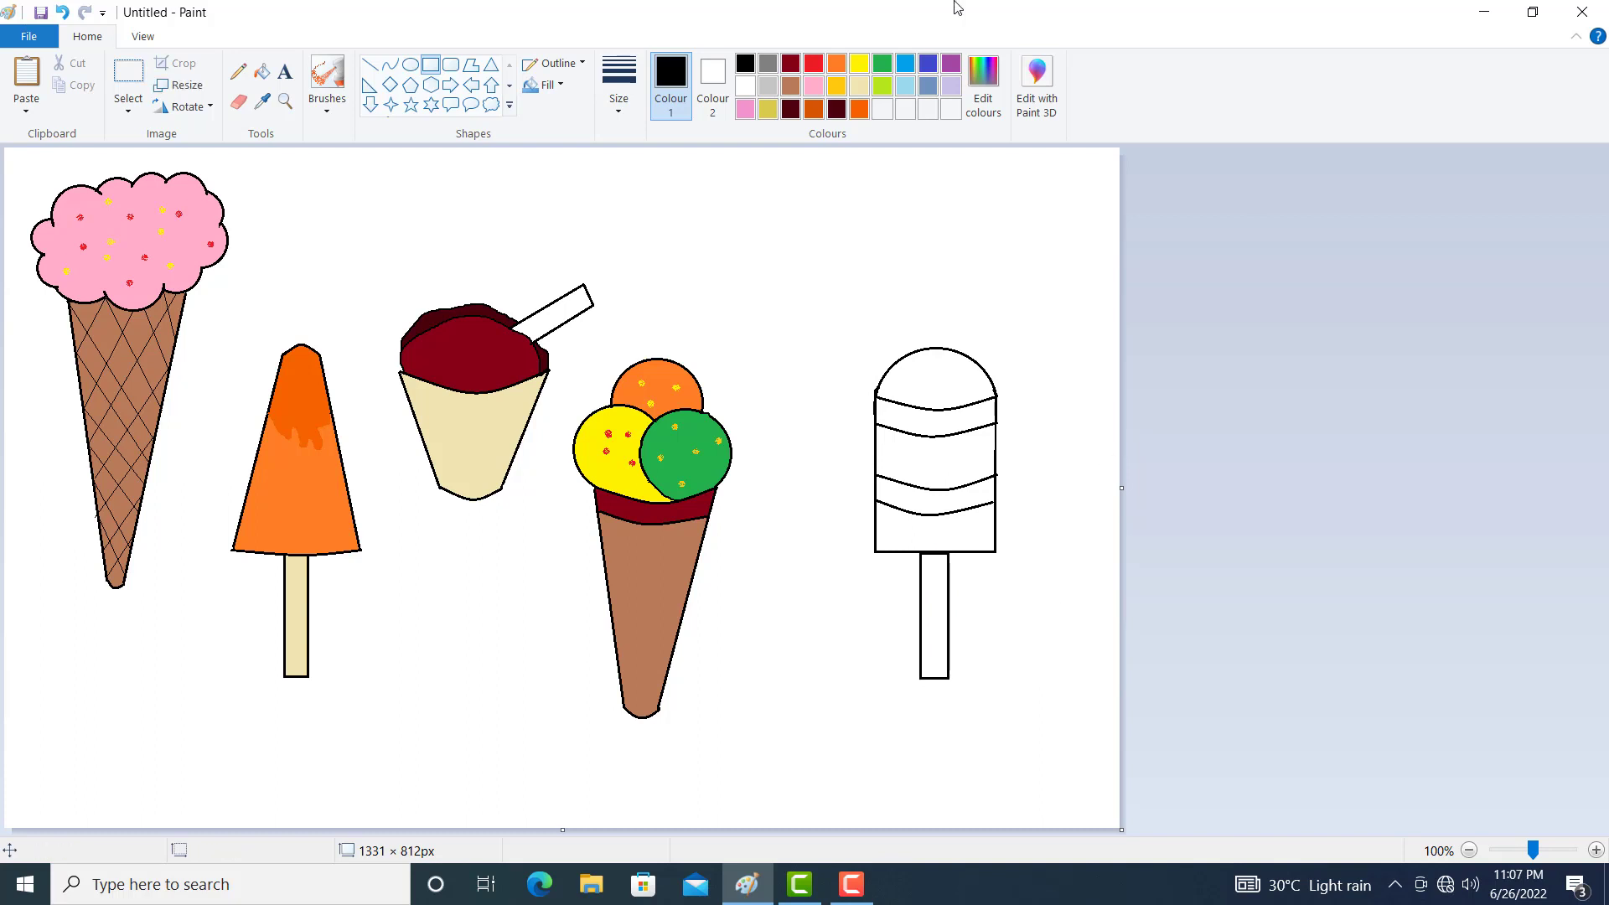
Fill the dome, the middle section and the lowest section of the new popsicle with brown
{"action": "left_click", "coordinate": [261, 72]}
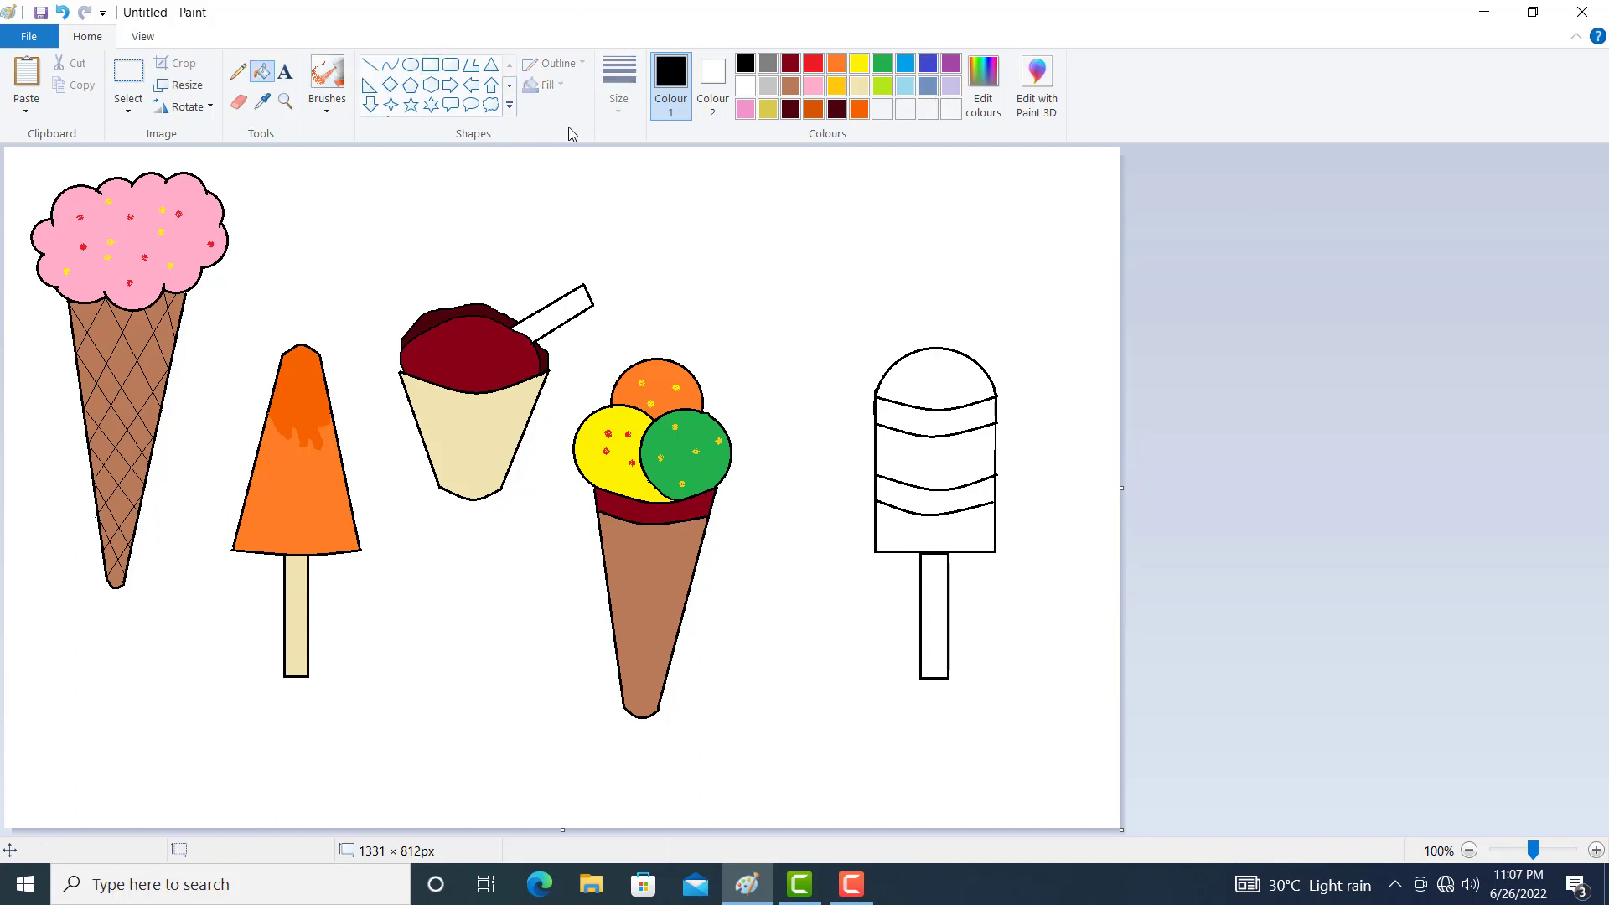
{"action": "left_click", "coordinate": [791, 67]}
{"action": "left_click", "coordinate": [791, 87]}
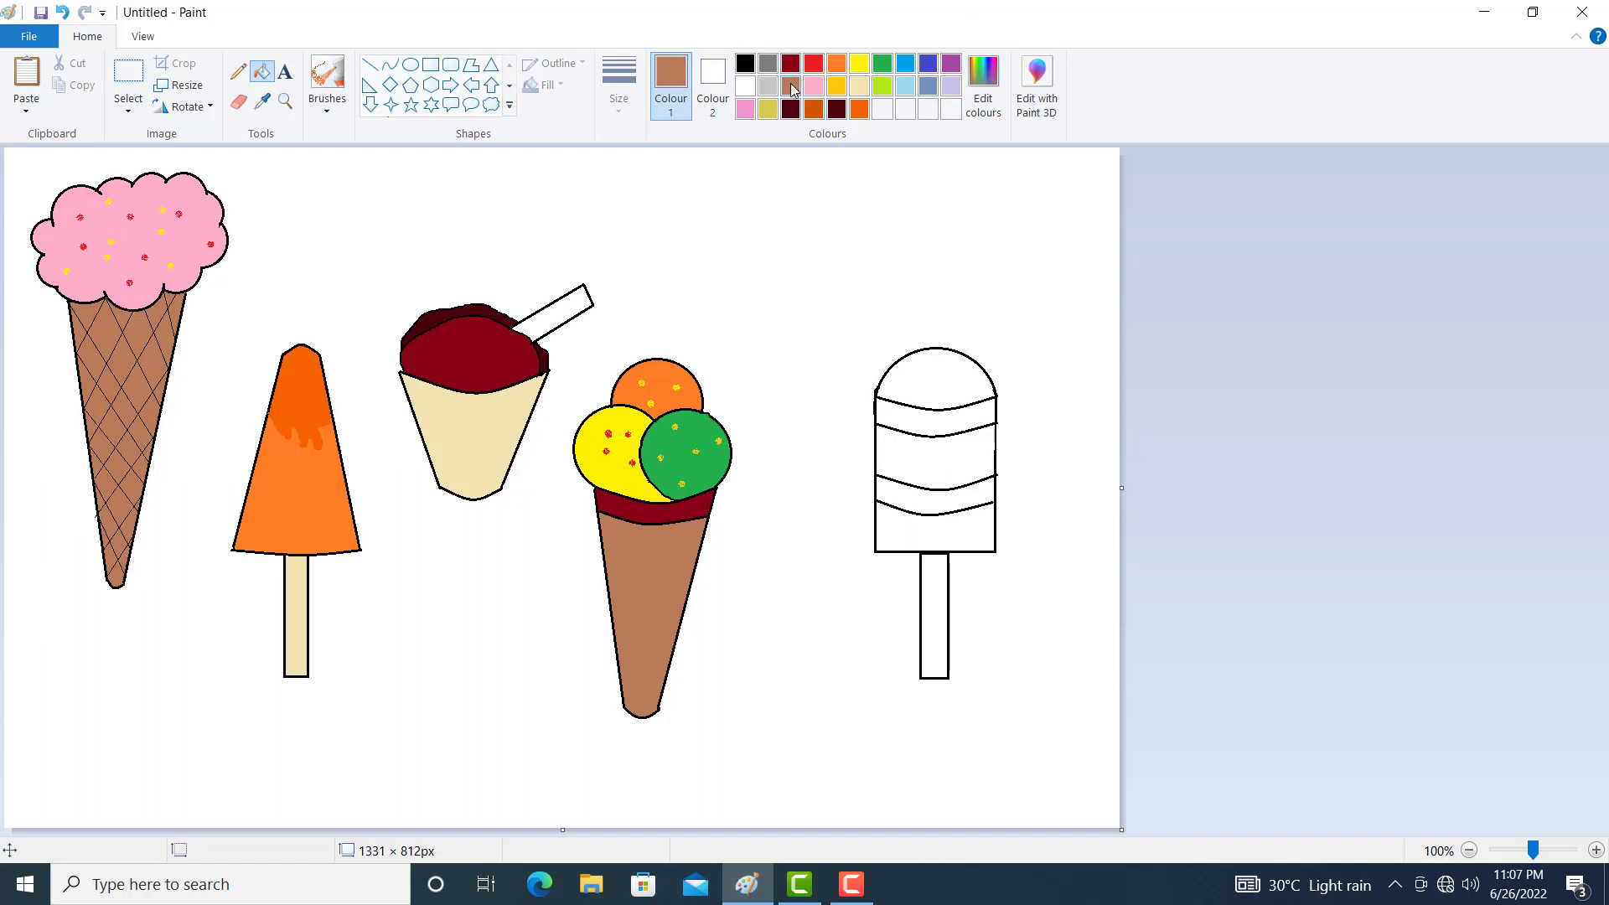
{"action": "left_click", "coordinate": [956, 458]}
{"action": "left_click", "coordinate": [948, 364]}
{"action": "left_click", "coordinate": [974, 527]}
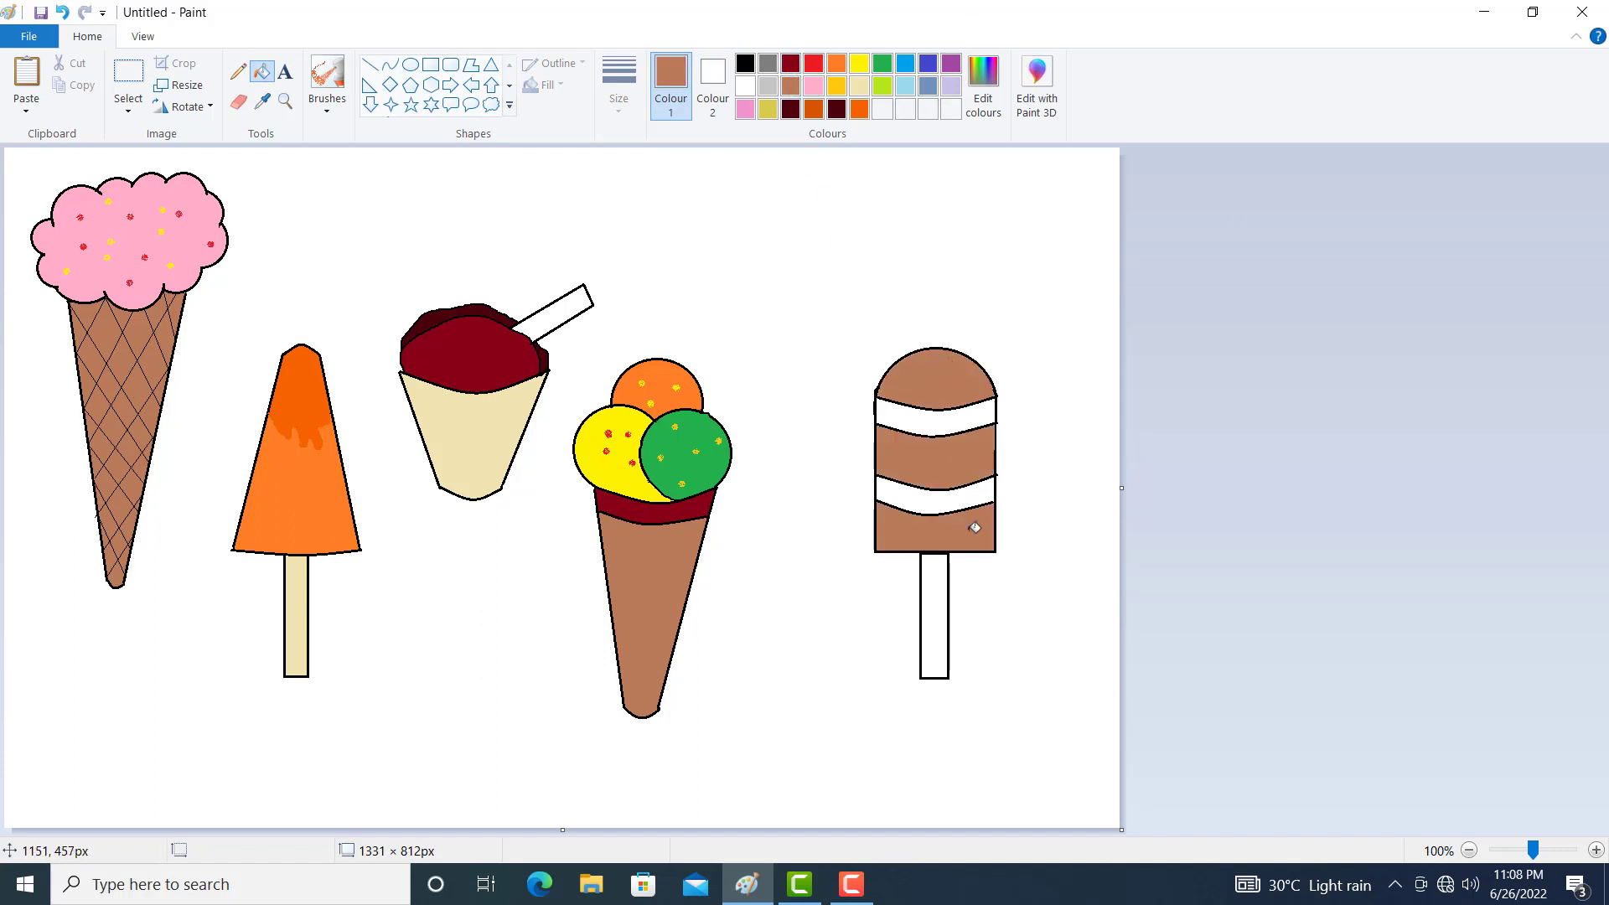
Fill the two narrow curved bands of the brown popsicle with dark red
{"action": "left_click", "coordinate": [791, 64]}
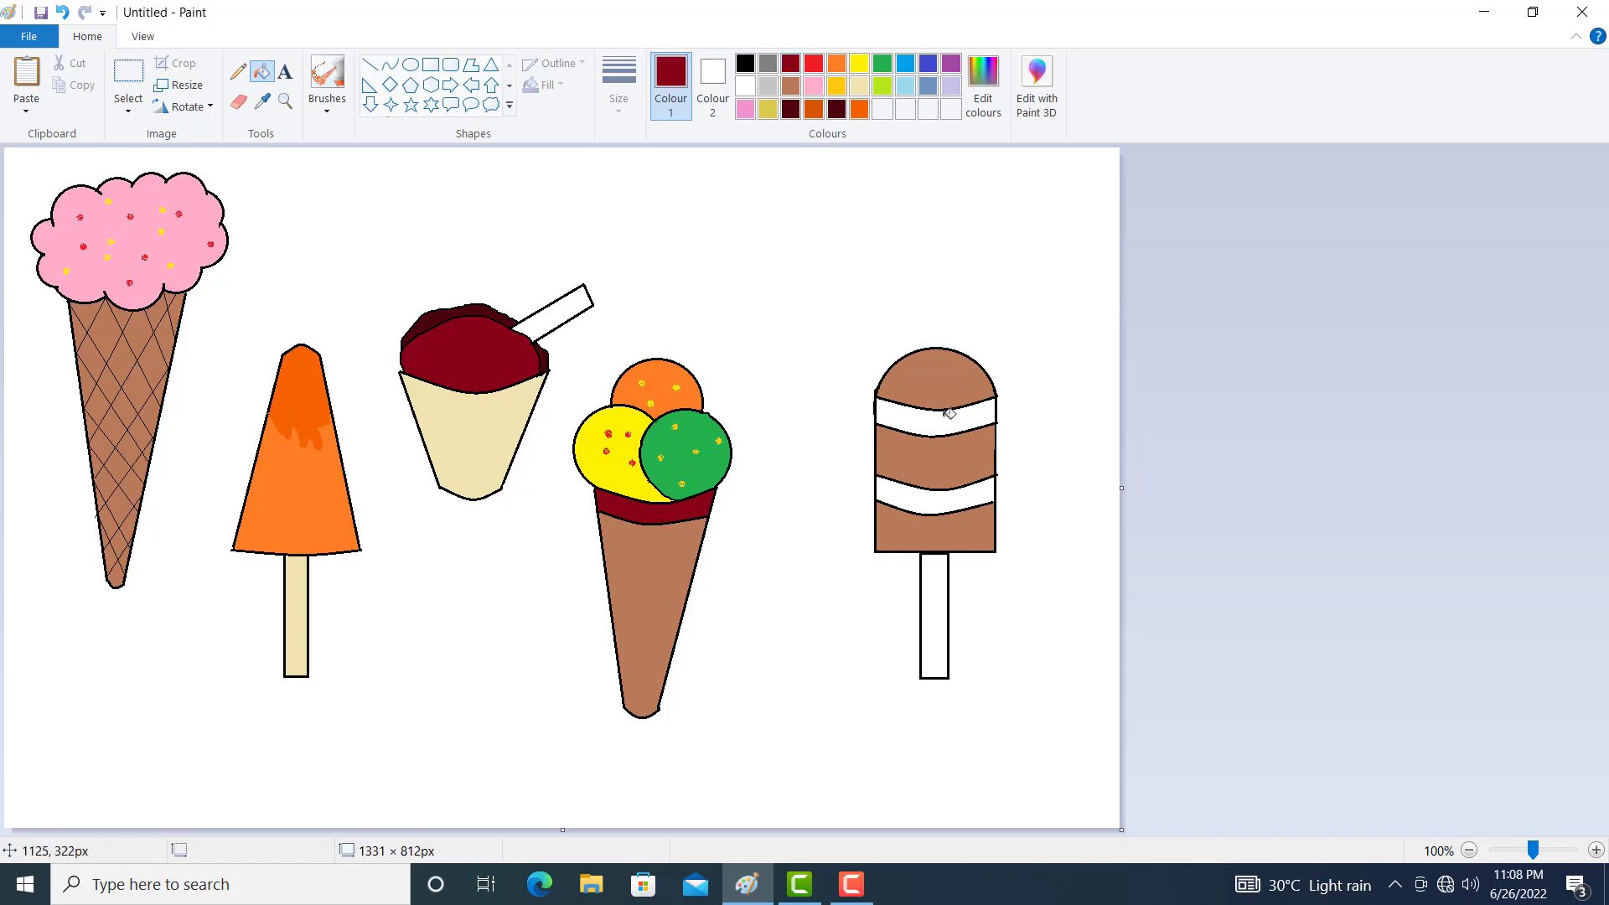
{"action": "left_click", "coordinate": [949, 414]}
{"action": "left_click", "coordinate": [961, 494]}
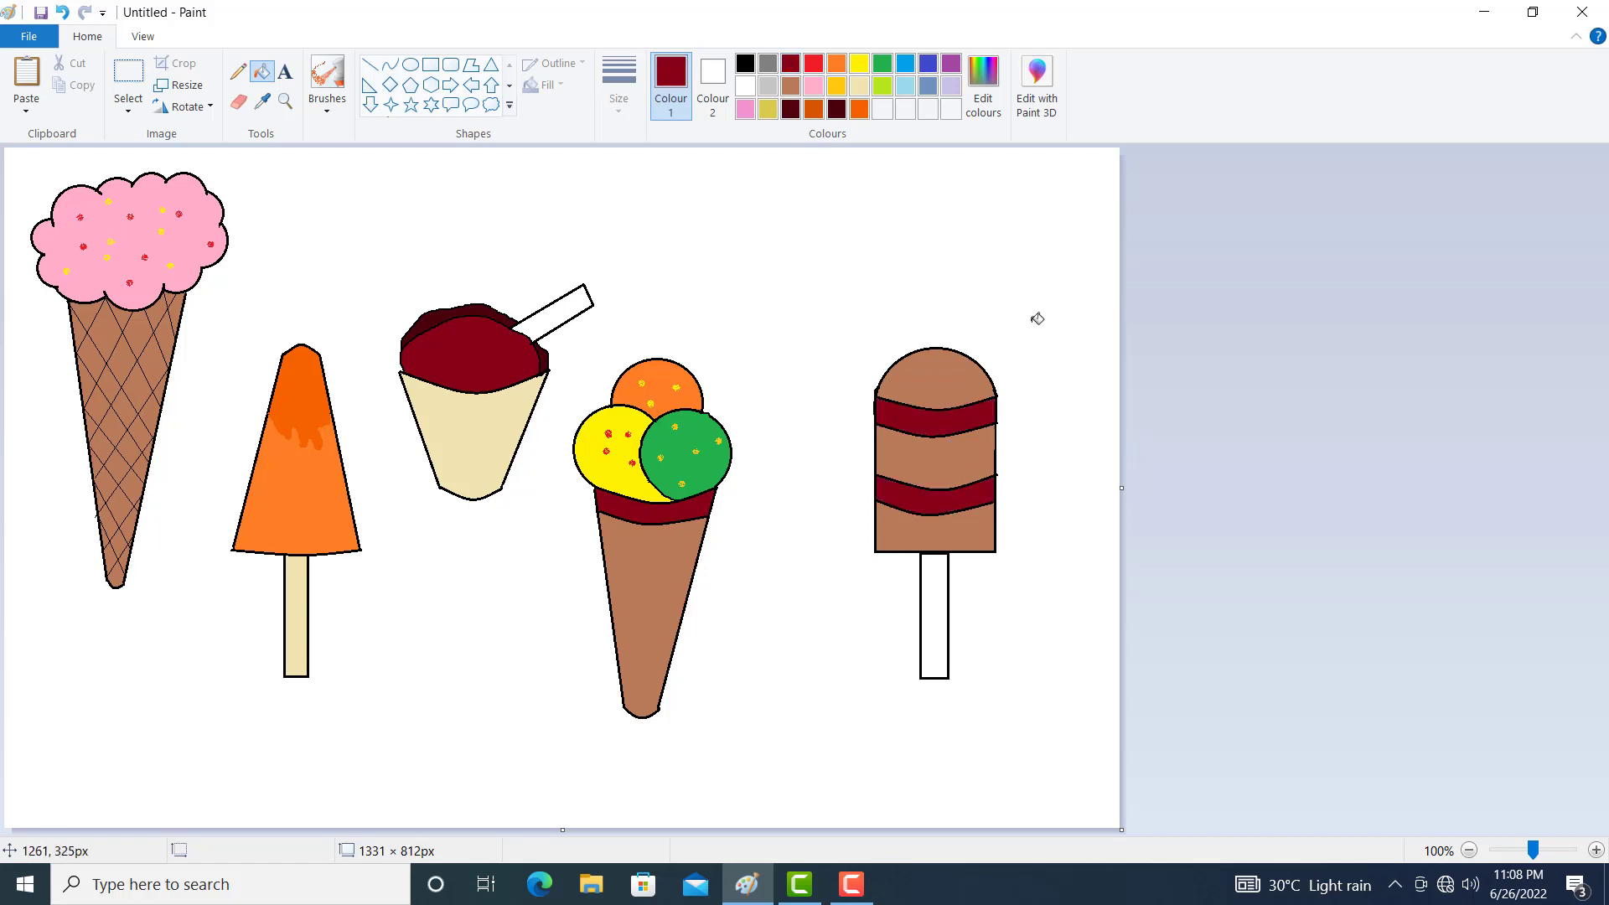
Fill the brown popsicle's stick with light yellow
{"action": "left_click", "coordinate": [859, 85]}
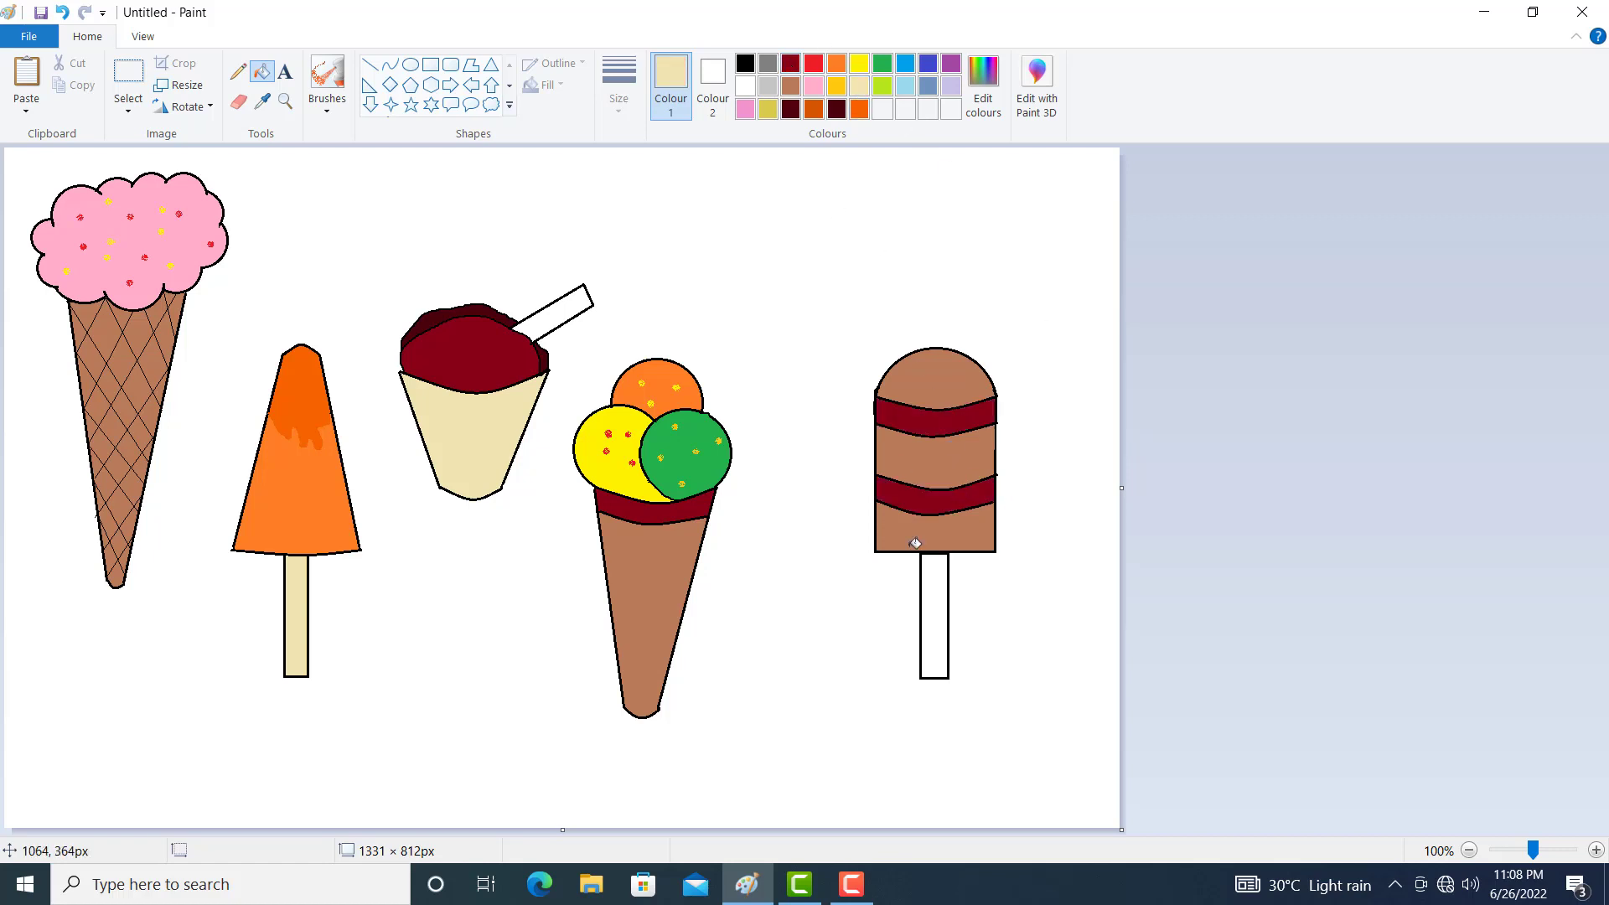
{"action": "left_click", "coordinate": [935, 616]}
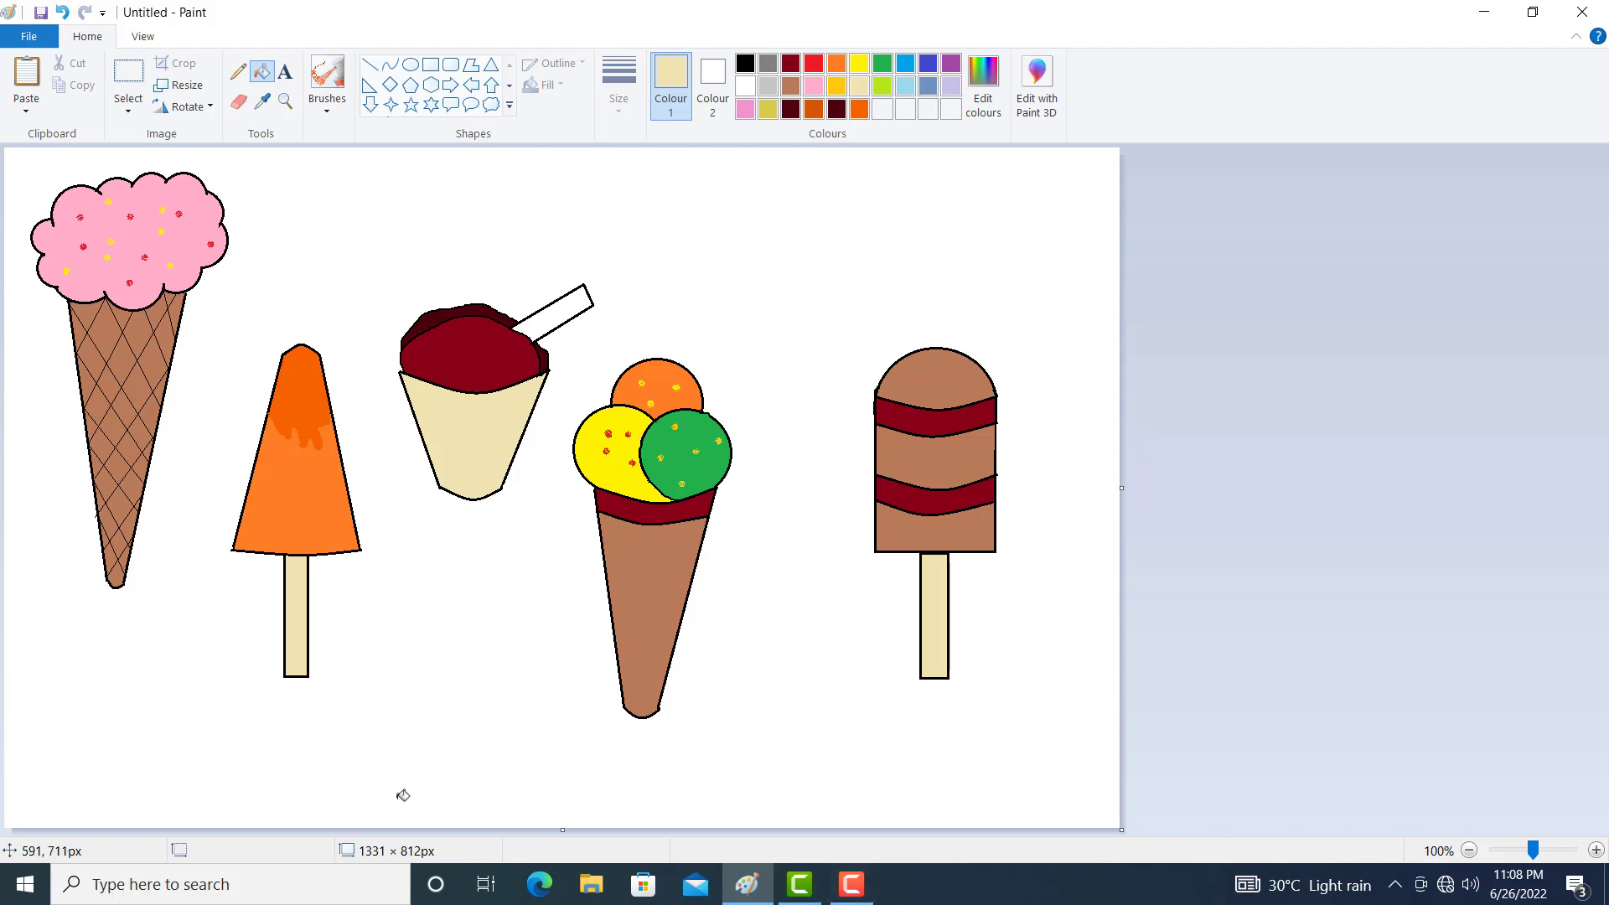
{"action": "left_click", "coordinate": [804, 885]}
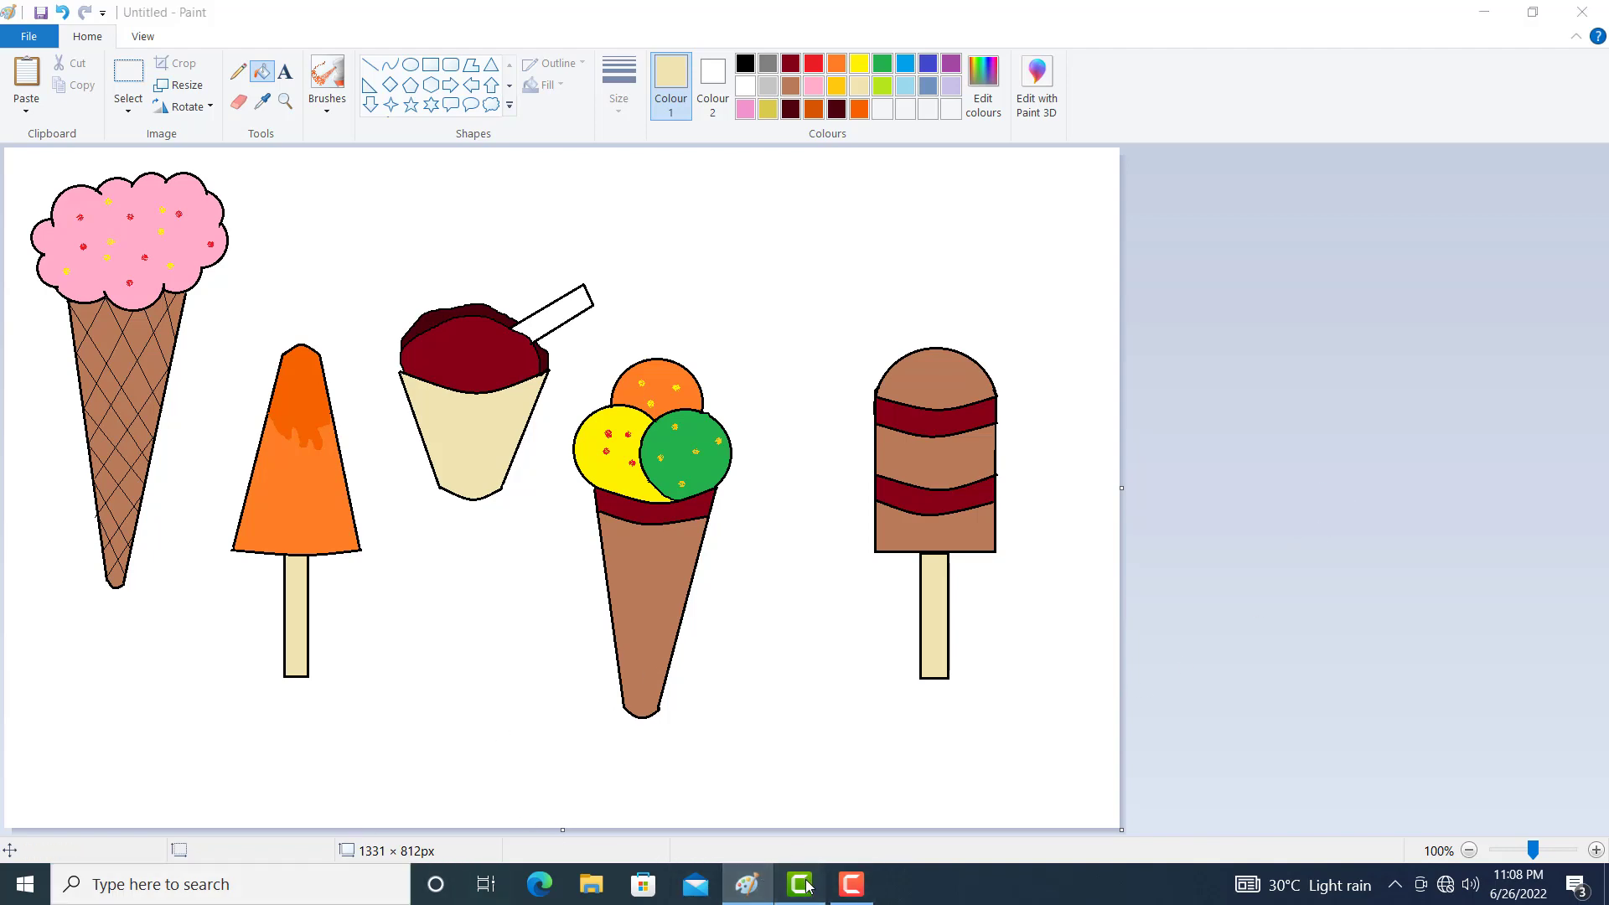